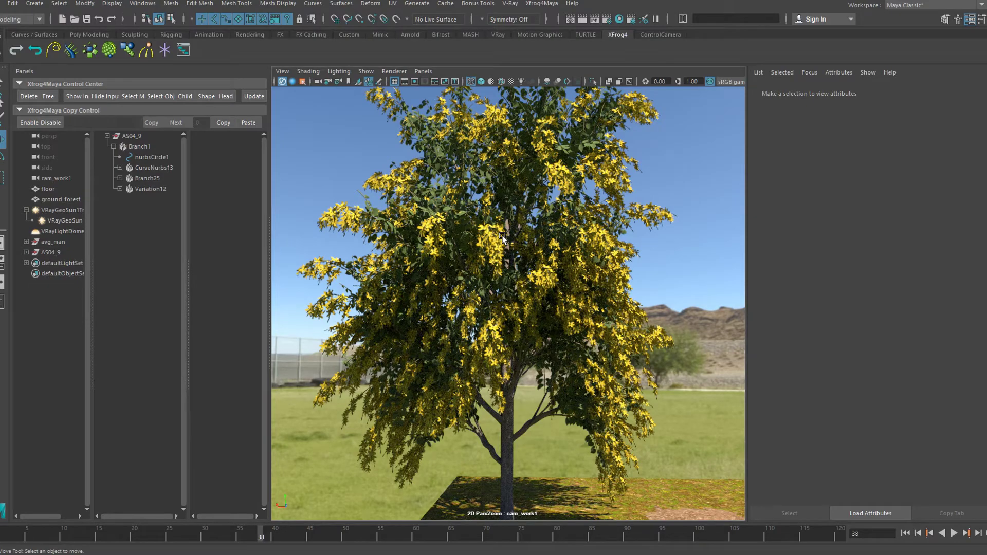
drag(501, 235, 522, 264)
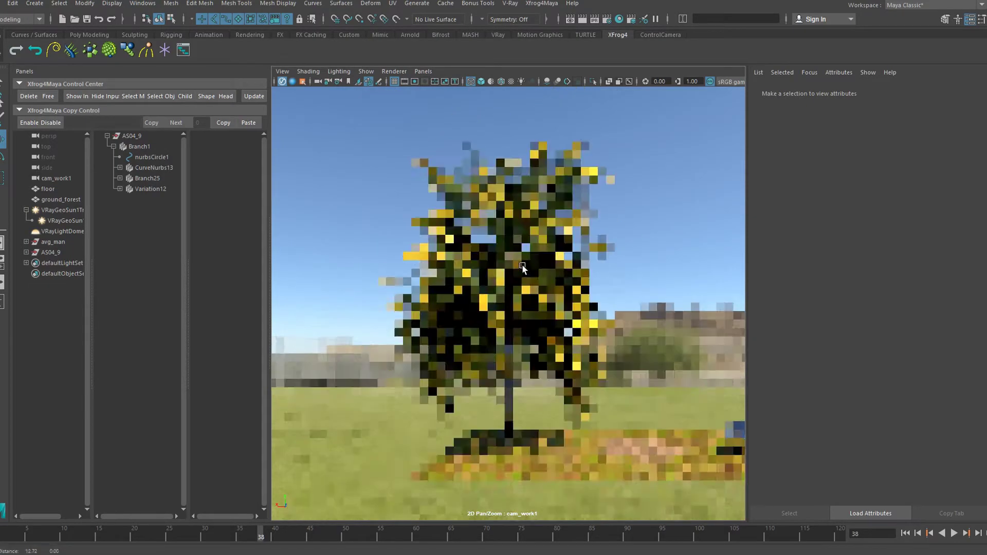
middle_drag(523, 265, 465, 269)
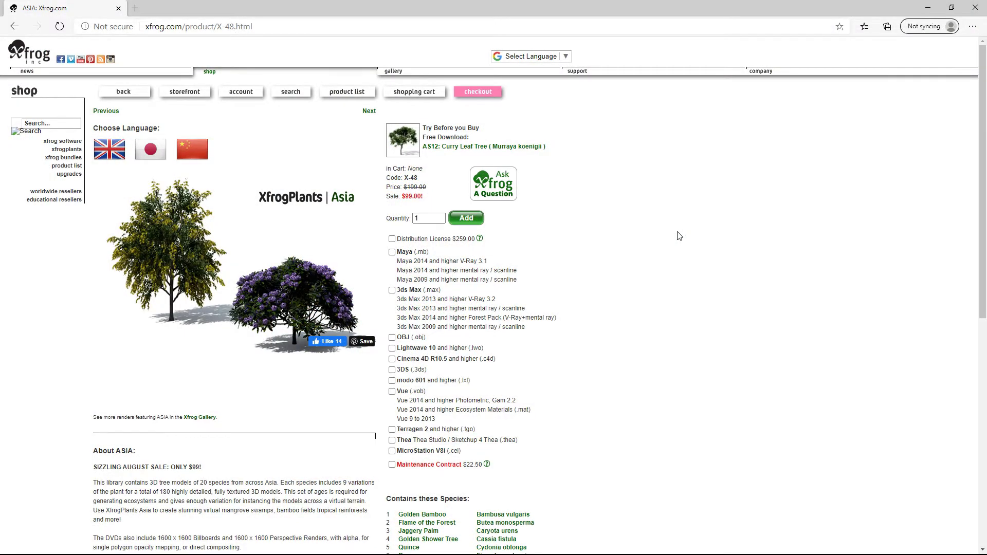
Browse the XfrogPlants Asia product page in the browser and read the Golden Shower Tree variation pages in its catalogue.
scroll(679, 236, down, 2)
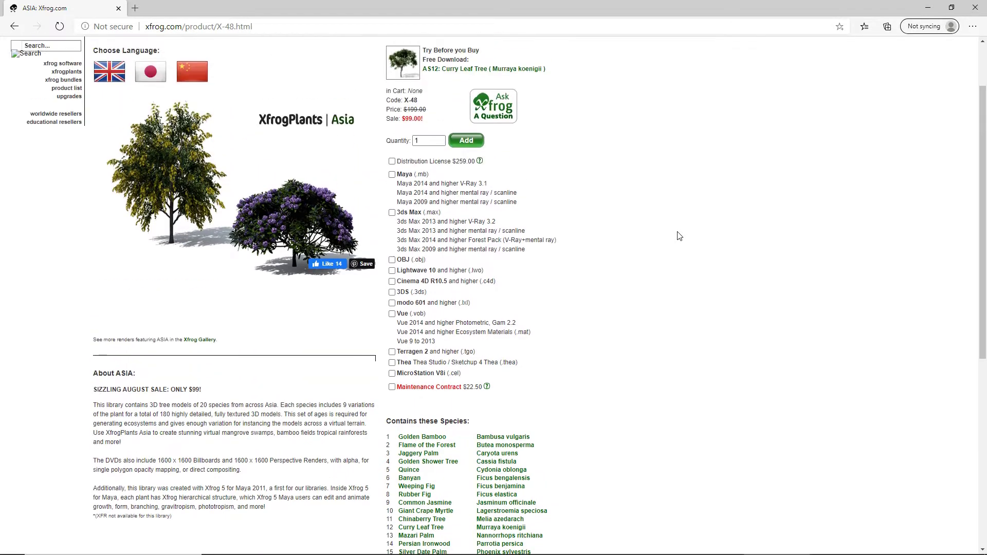
scroll(395, 216, up, 2)
click(118, 151)
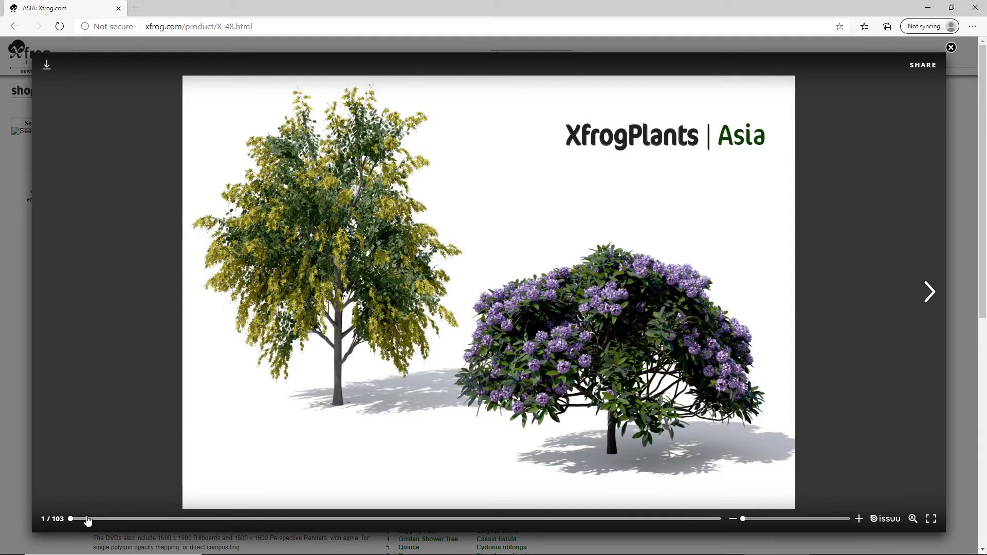
click(88, 520)
drag(88, 523, 186, 514)
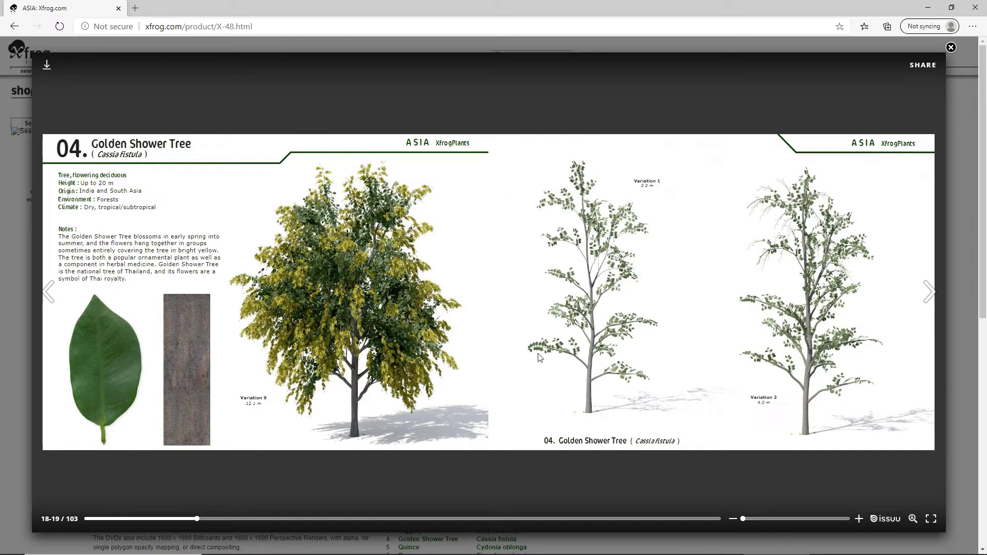
click(930, 293)
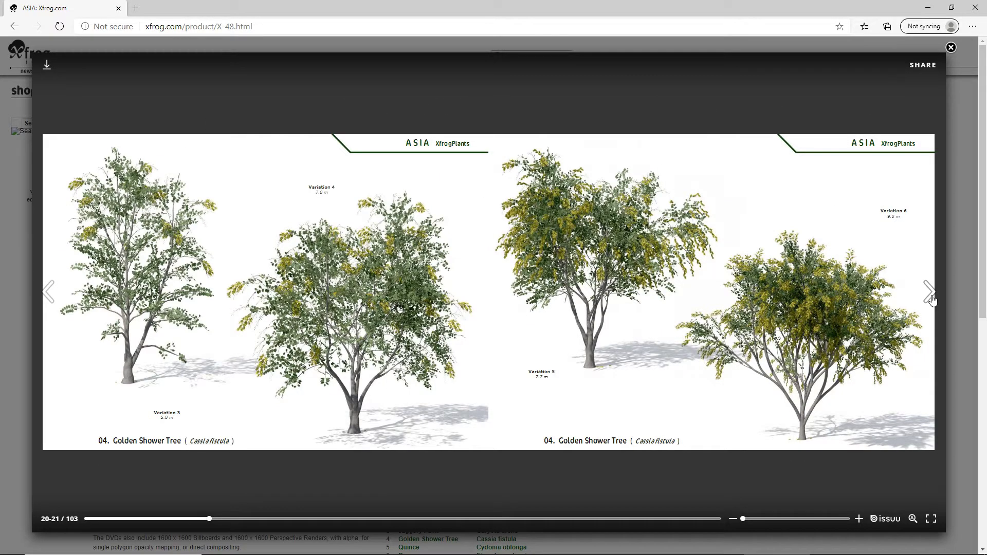
click(932, 298)
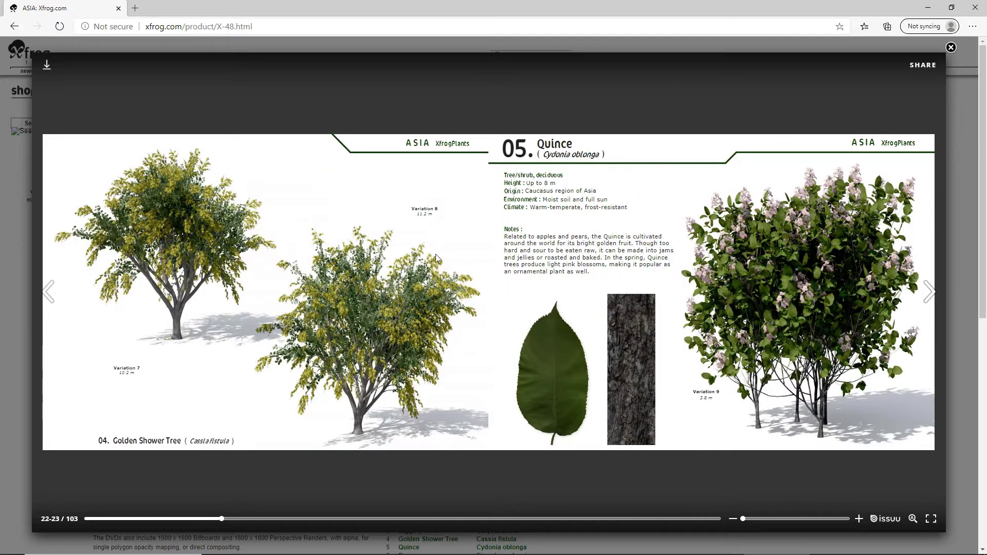
click(50, 304)
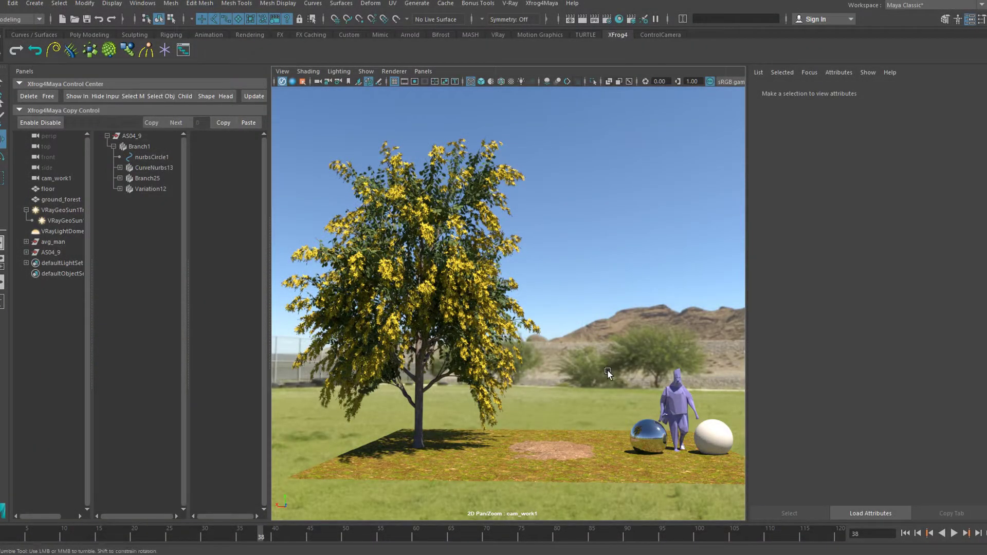
Back in Maya, examine the rendered flowering tree from several angles and distances.
alt+drag(608, 369, 574, 375)
scroll(575, 375, down, 5)
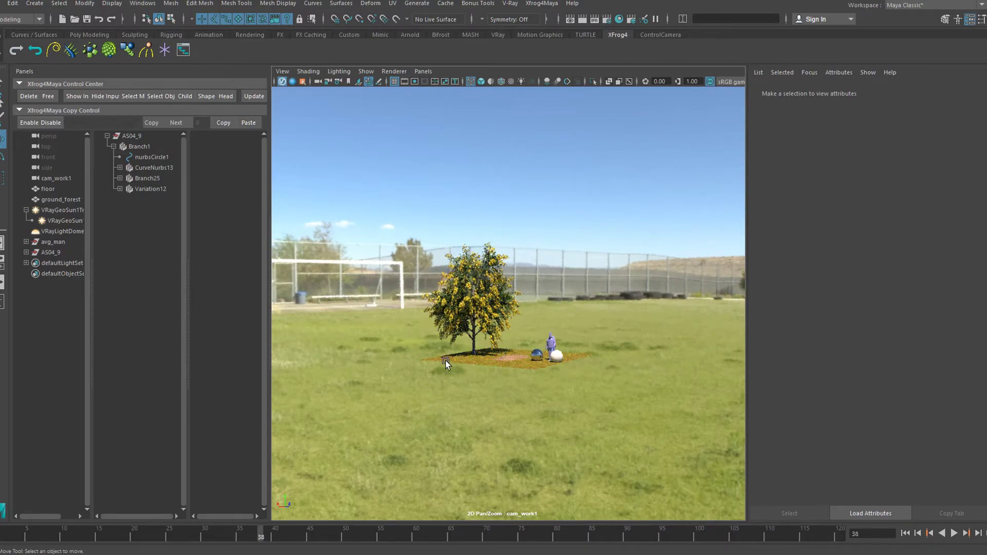
alt+drag(446, 360, 578, 409)
scroll(570, 359, up, 5)
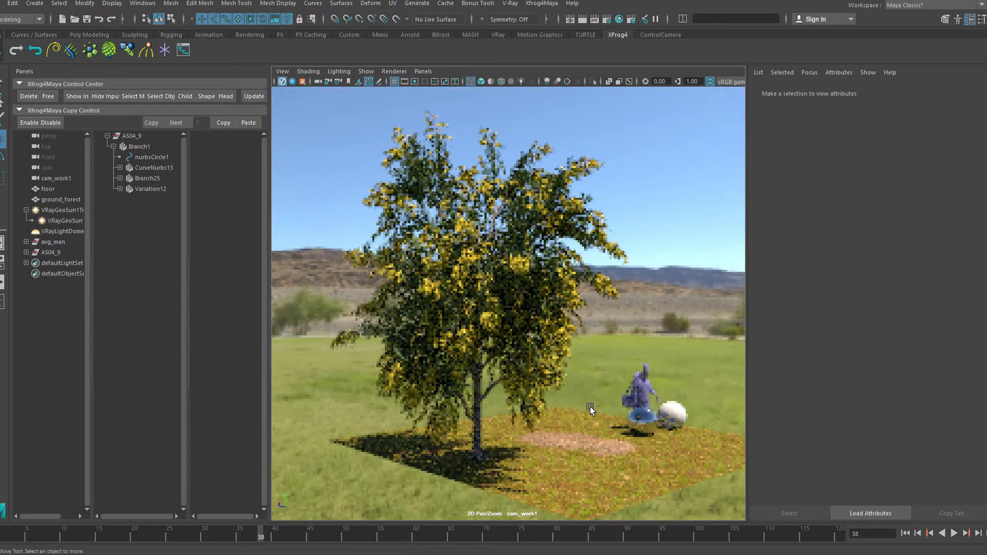
scroll(591, 406, up, 5)
scroll(590, 407, down, 6)
scroll(578, 410, up, 3)
scroll(578, 410, up, 2)
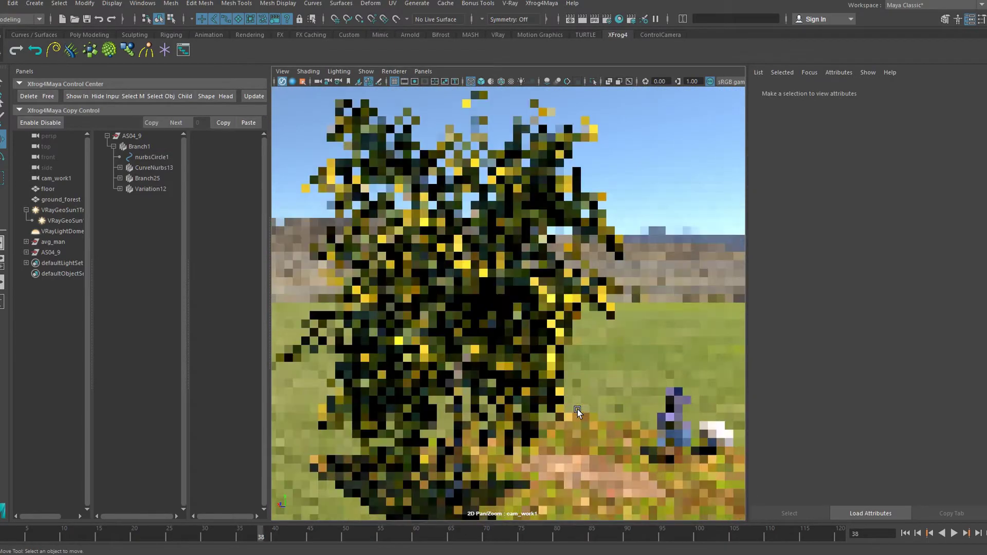
scroll(596, 408, up, 5)
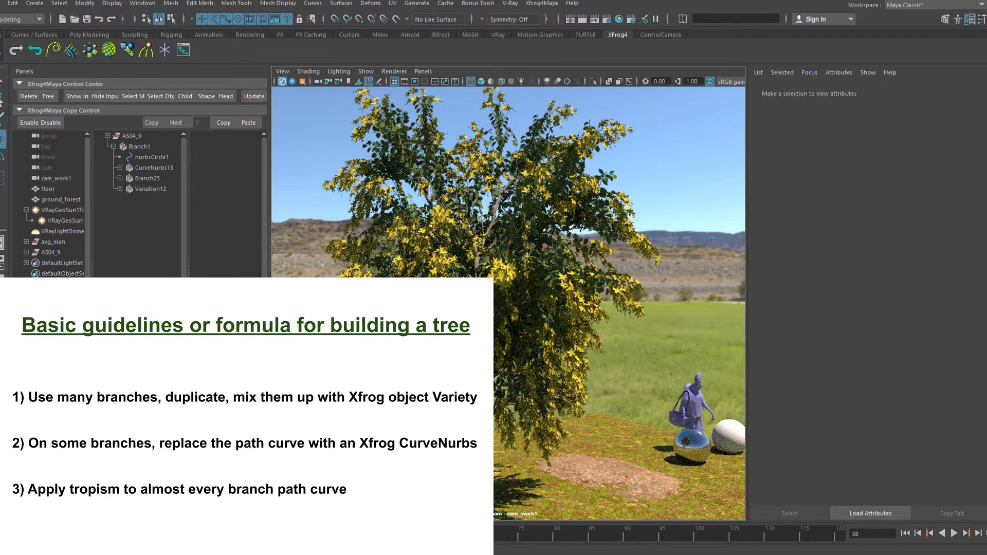
Hide the tree's yellow flowers and its leaves so that only the bare branches are displayed.
click(584, 287)
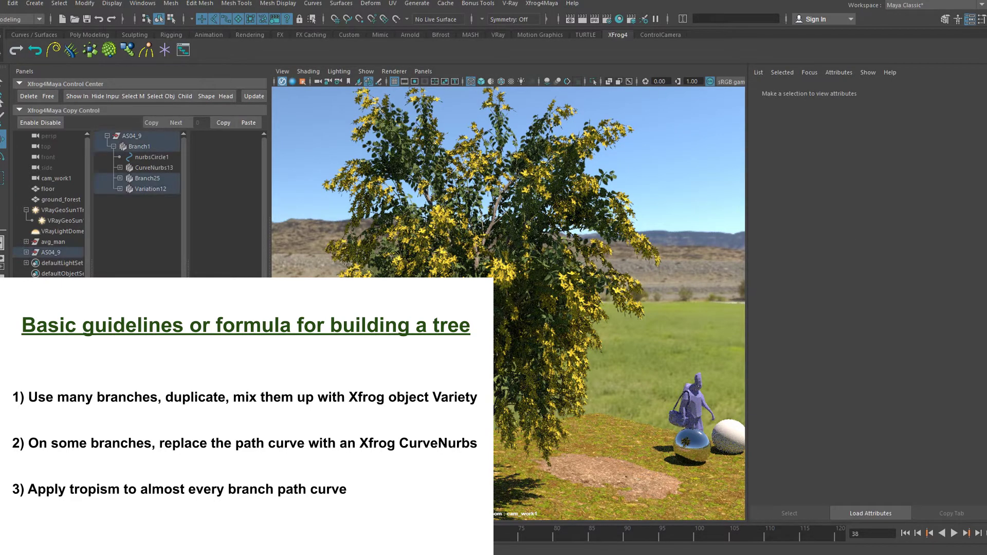
key(ctrl+h)
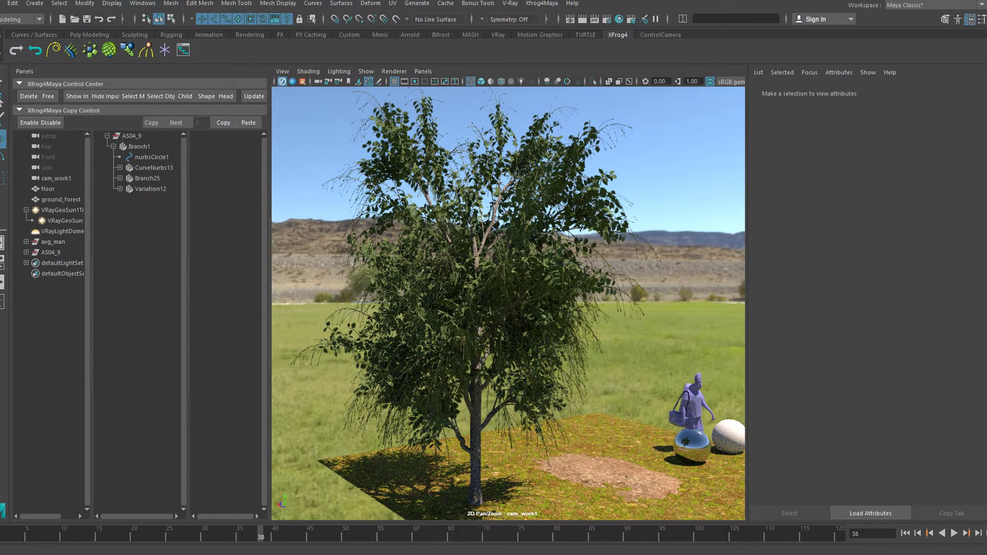
click(515, 270)
key(ctrl+h)
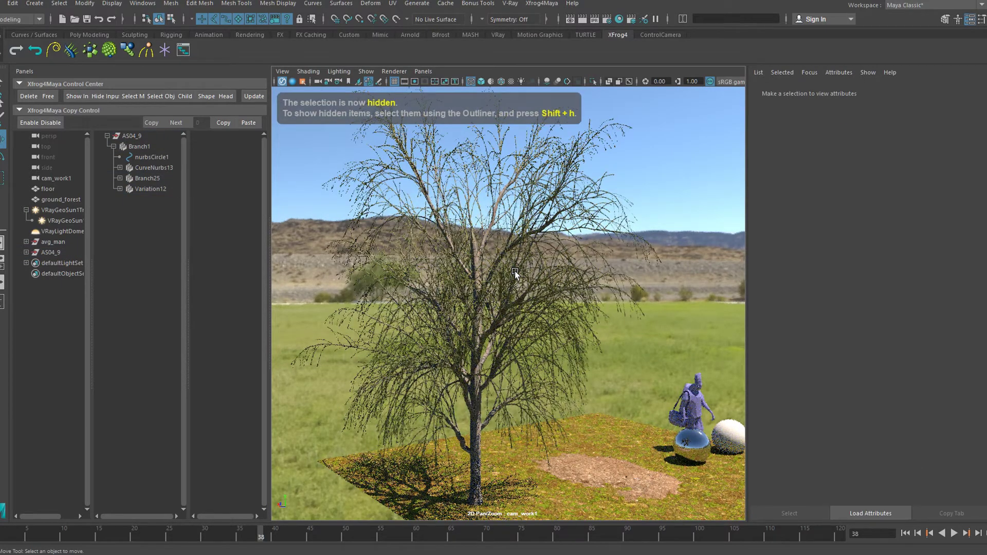
Expand Variation12 with its children Branch27 and Branch17, and switch the viewport from the V-Ray render to the standard shaded display.
click(120, 189)
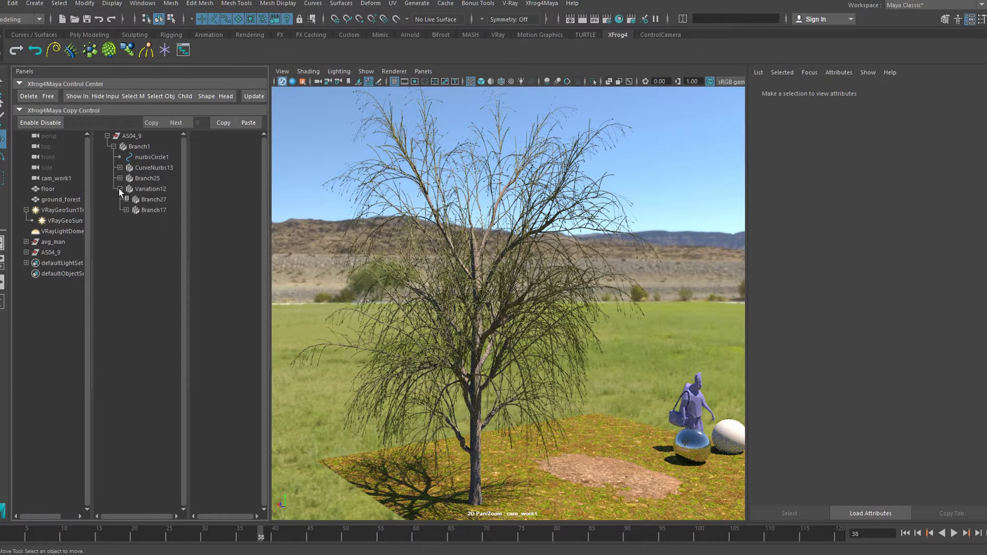
click(126, 199)
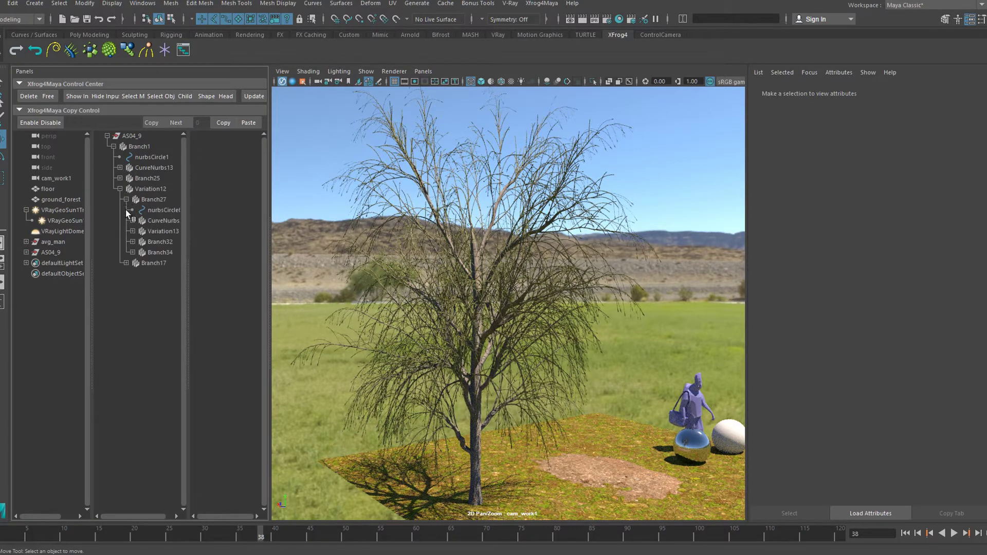
click(126, 263)
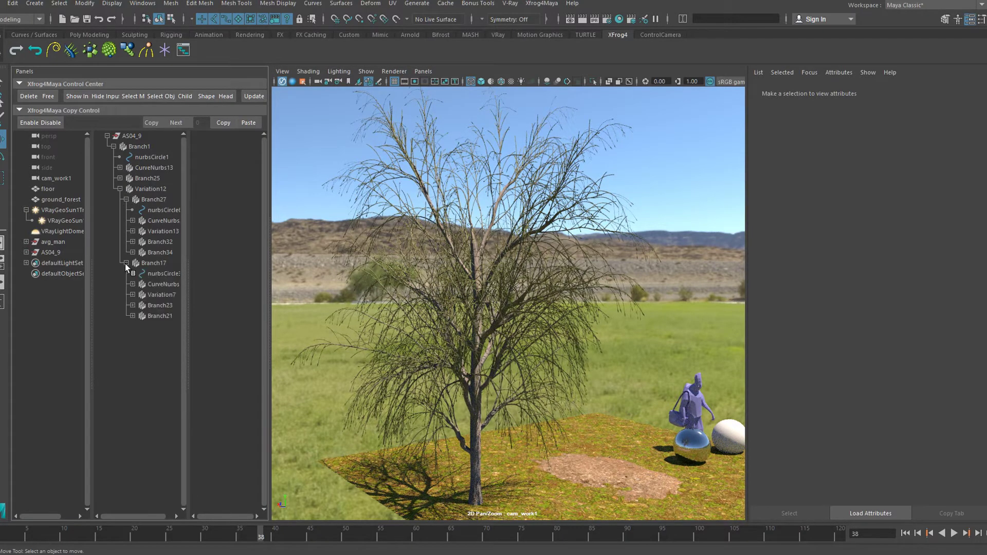
click(399, 72)
click(401, 92)
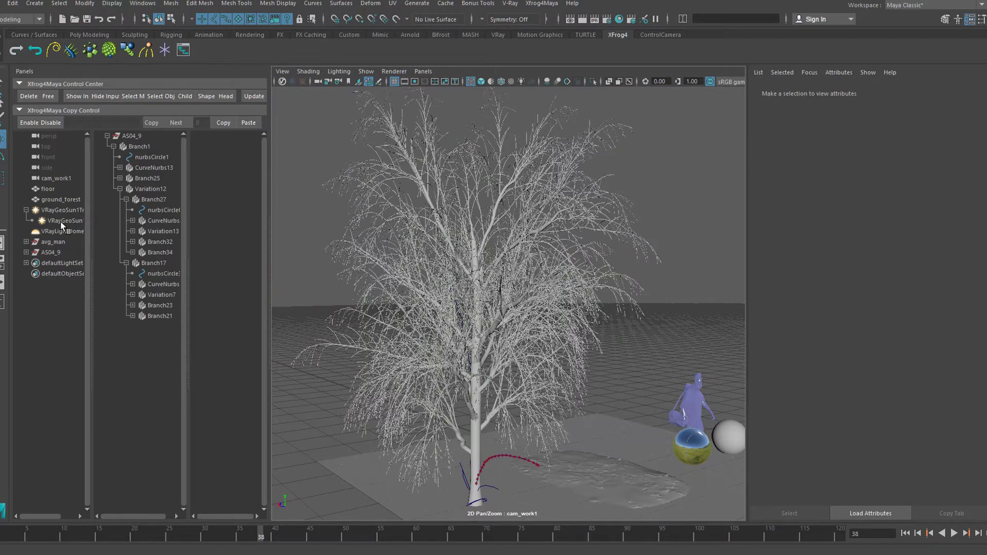
Inspect which limbs belong to Variation7, Variation13, Branch27 and Branch17 by highlighting them in the tree.
click(161, 295)
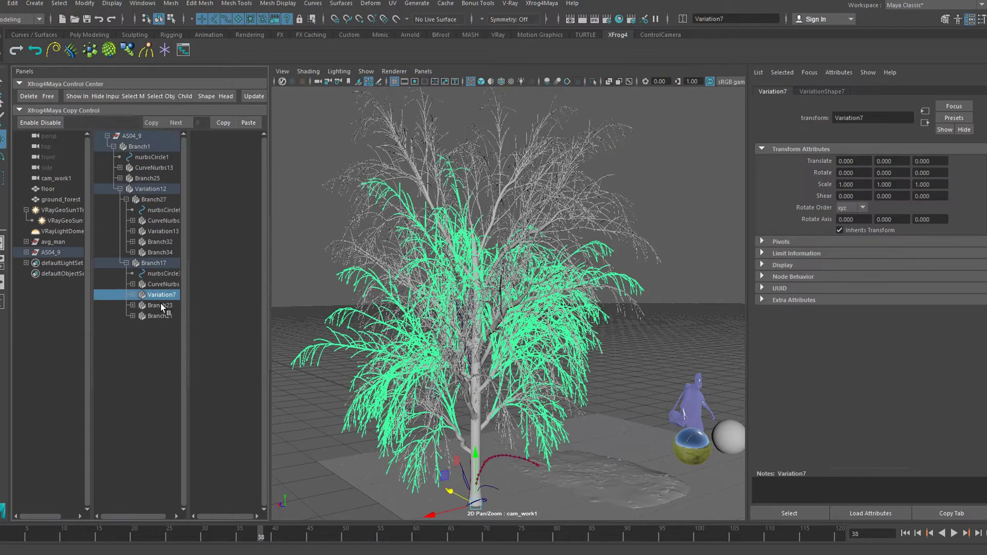
click(160, 316)
click(163, 231)
click(160, 252)
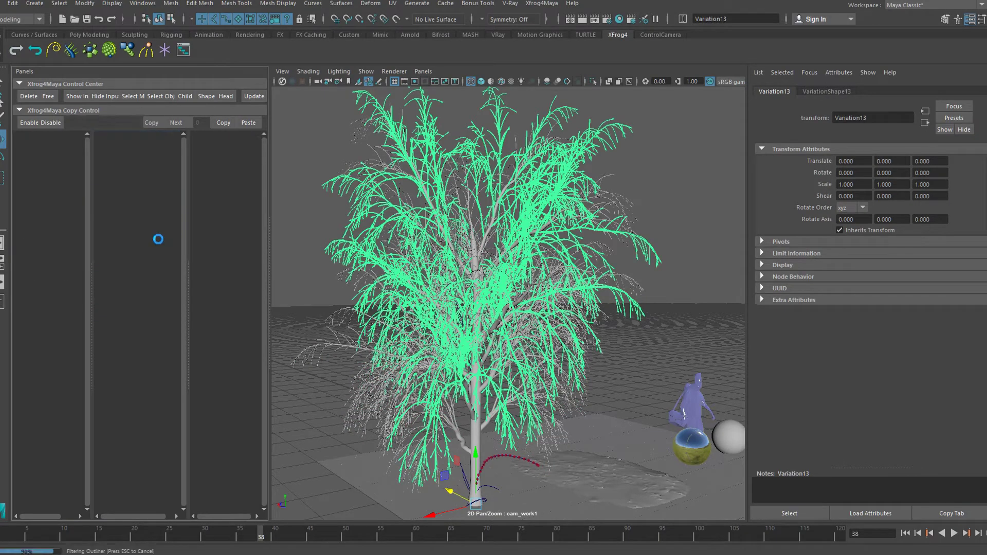
click(153, 200)
click(156, 264)
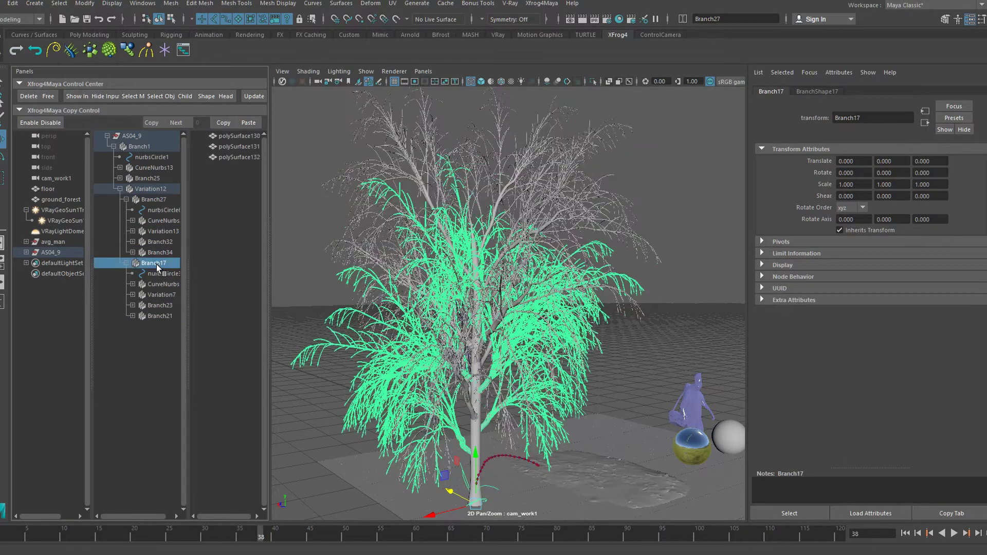
Hide the smaller branching objects Variation13, Branch32, Variation7 and Branch23.
click(163, 230)
key(ctrl+h)
click(162, 242)
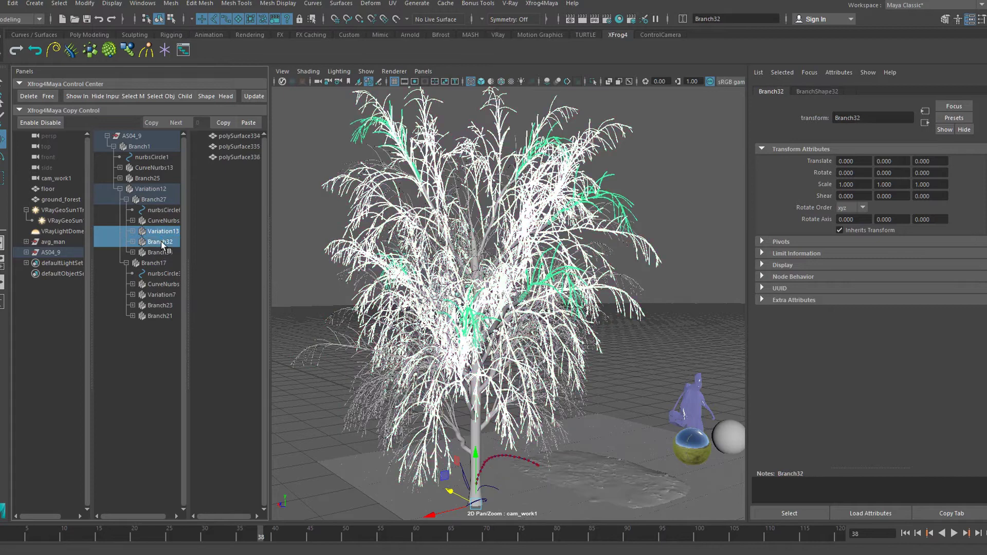
key(ctrl+h)
click(161, 295)
key(ctrl+h)
click(159, 305)
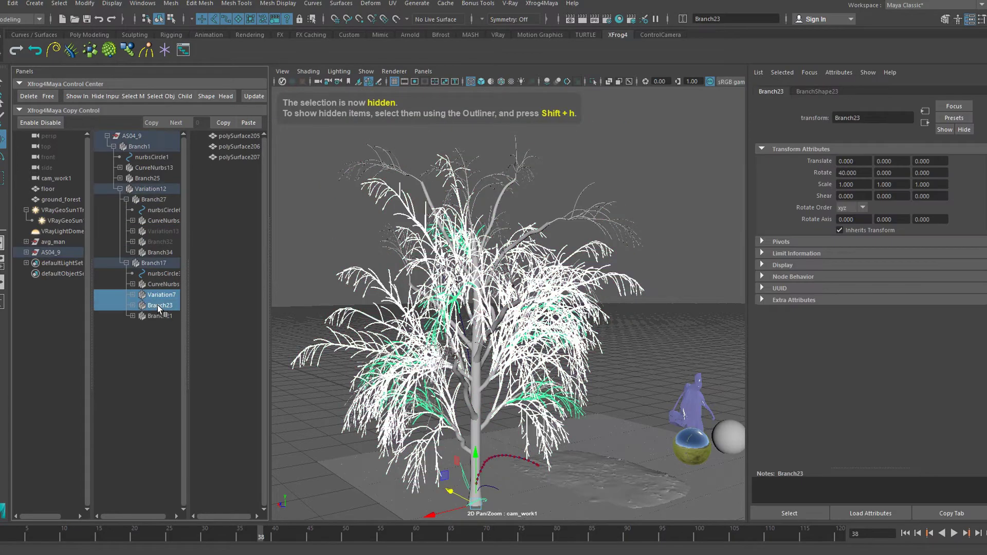
key(ctrl+h)
Turn on textured shading in the viewport and hide the VRayLightDome1 light.
click(161, 316)
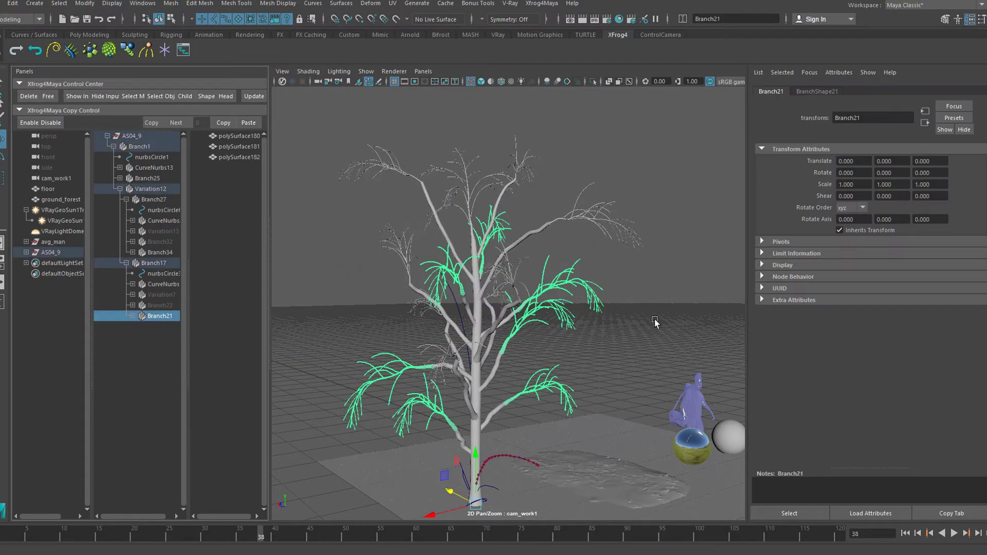
key(6)
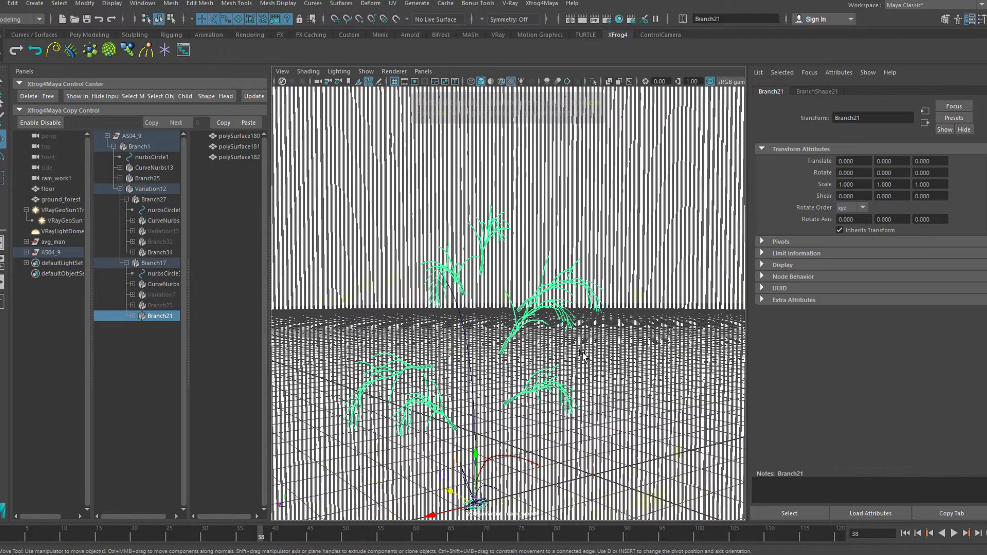
key(ctrl+h)
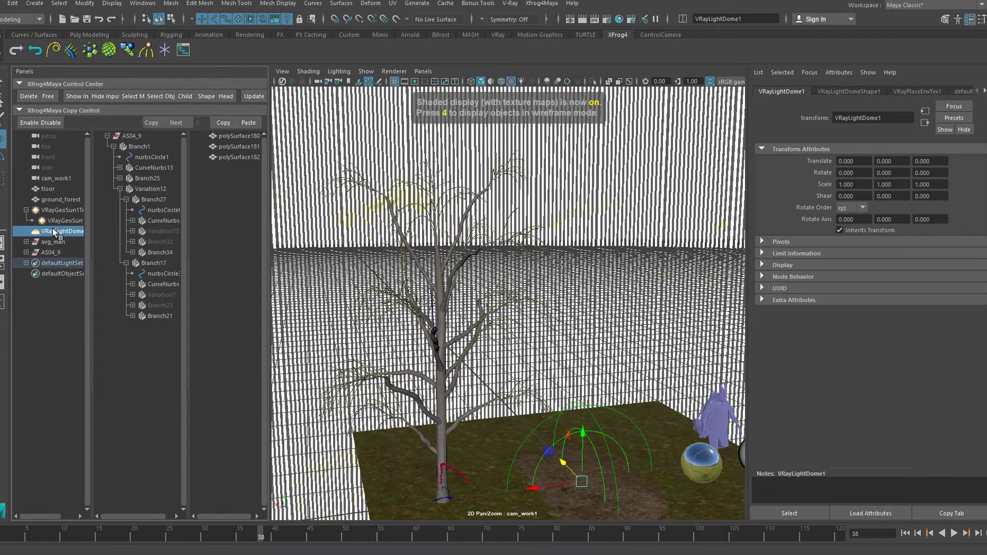
alt+drag(641, 338, 553, 313)
alt+middle_drag(553, 313, 564, 350)
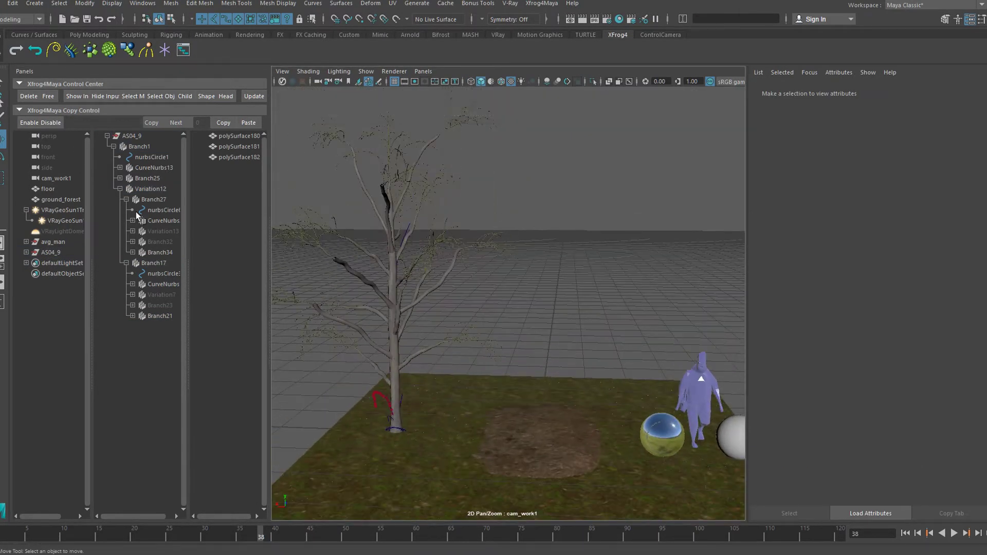
Inspect the trunk object Branch1 and its polySurface1 mesh in the viewport.
click(139, 147)
click(238, 136)
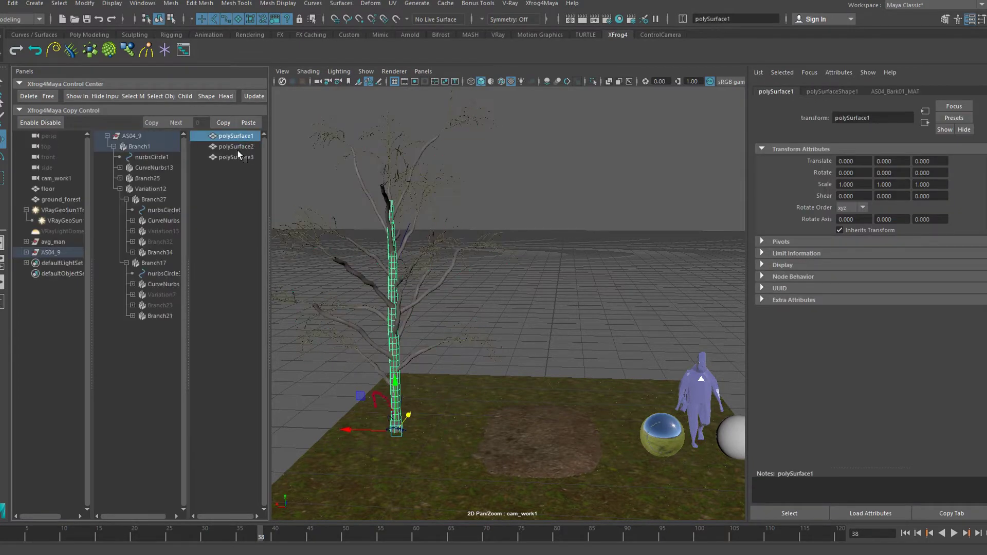
alt+drag(469, 340, 539, 405)
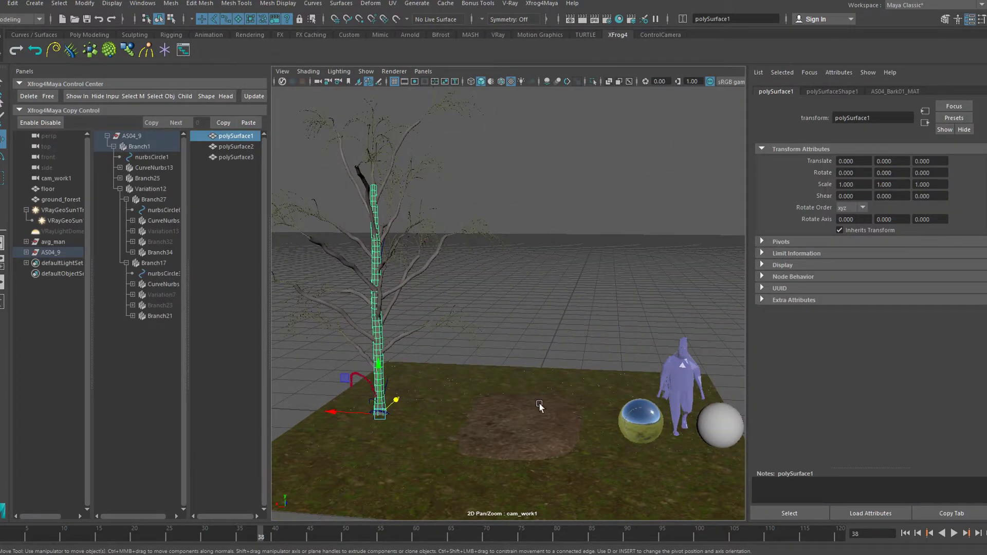
Create three new Xfrog branch objects and rename the first one trunk.
click(71, 50)
double_click(148, 327)
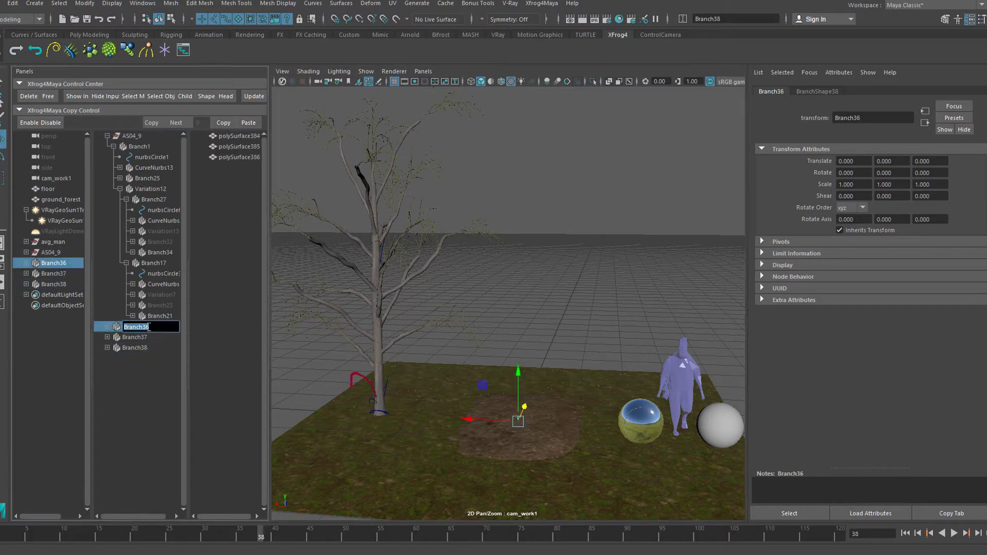
text(trunk)
key(Return)
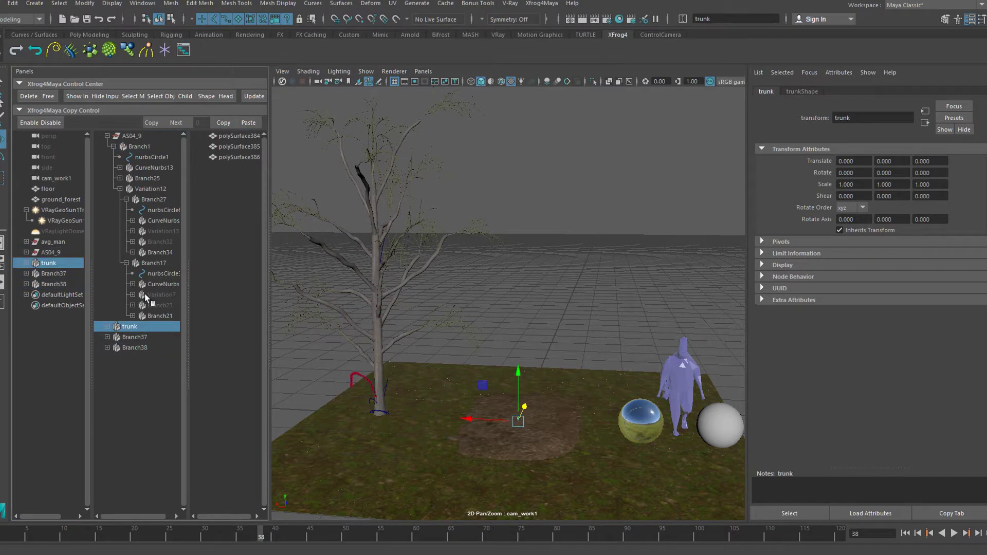
Expand the second new branch object and rename it BranchLO.
click(107, 337)
double_click(142, 337)
drag(142, 337, 154, 337)
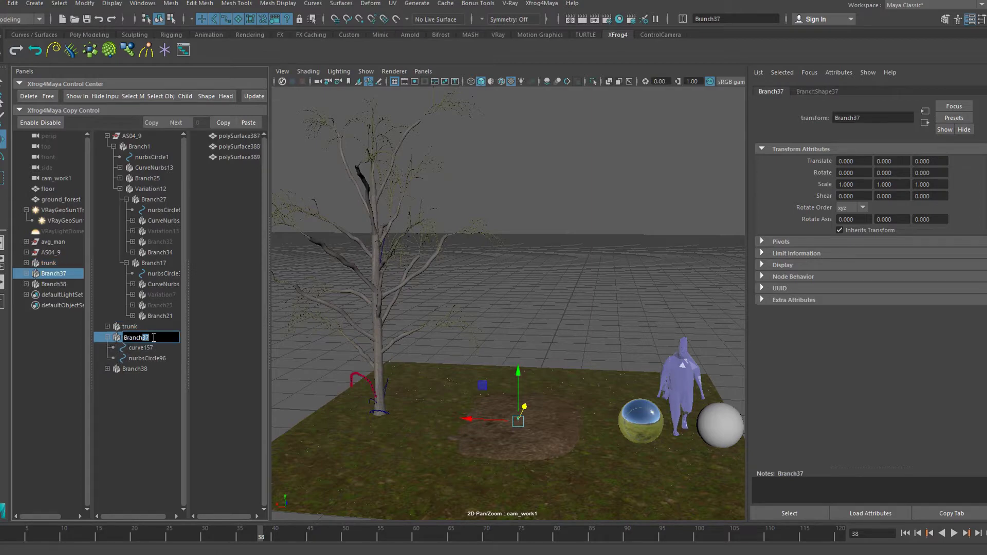
text(LO)
key(Return)
Scale the path curves and profile circles of both trunk and BranchLO up uniformly to about 40.84.
click(107, 327)
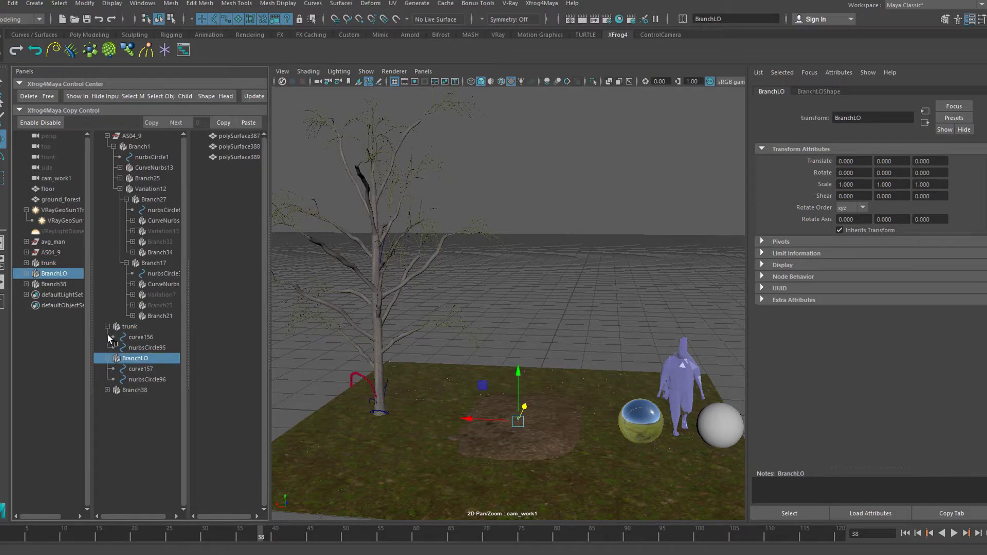
click(138, 338)
ctrl+click(146, 348)
ctrl+click(141, 369)
ctrl+click(146, 379)
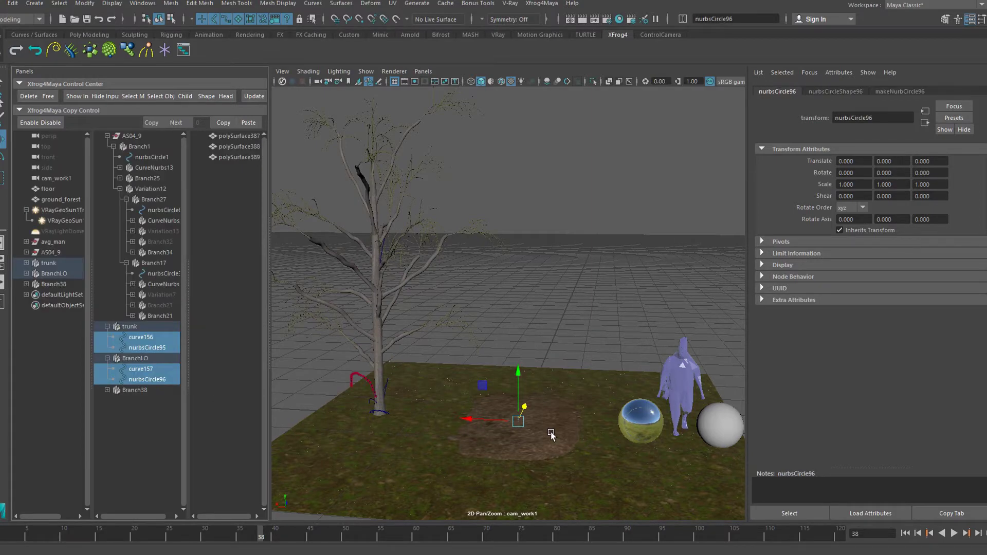
key(r)
mouse_move(519, 421)
mouse_down()
mouse_move(554, 421)
mouse_move(501, 403)
mouse_move(482, 385)
mouse_up()
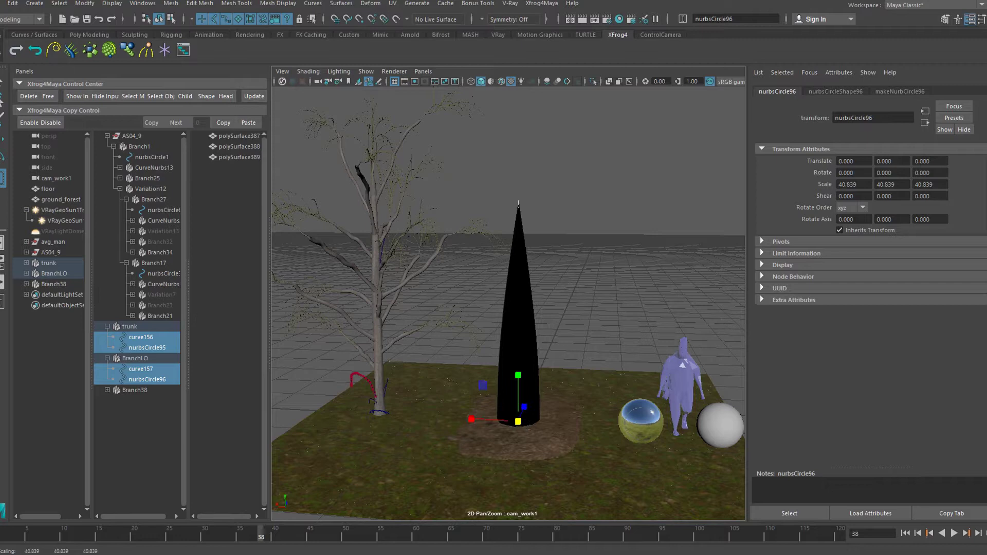
Scale BranchLO's profile circle nurbsCircle96 down uniformly to about 16.18 to thin the branch.
click(154, 347)
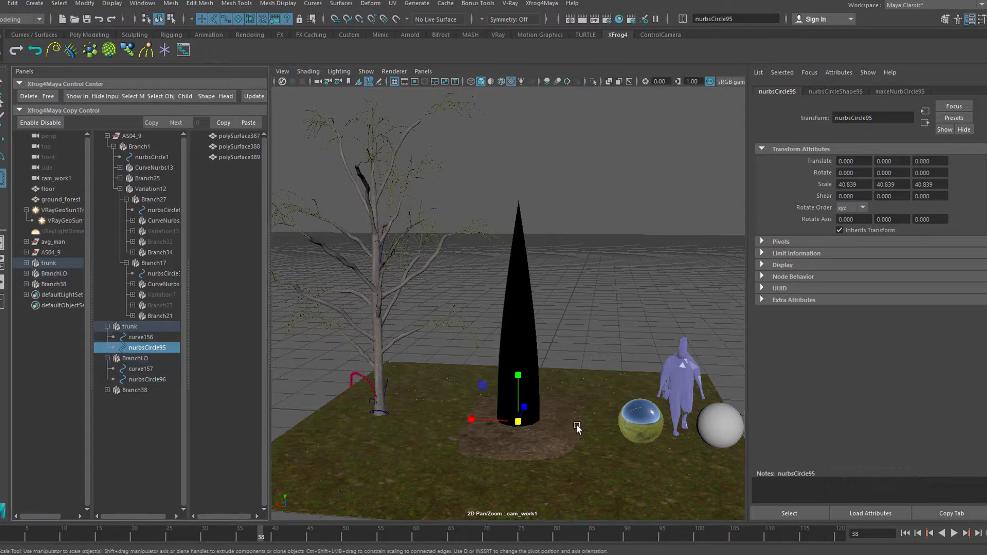
click(146, 378)
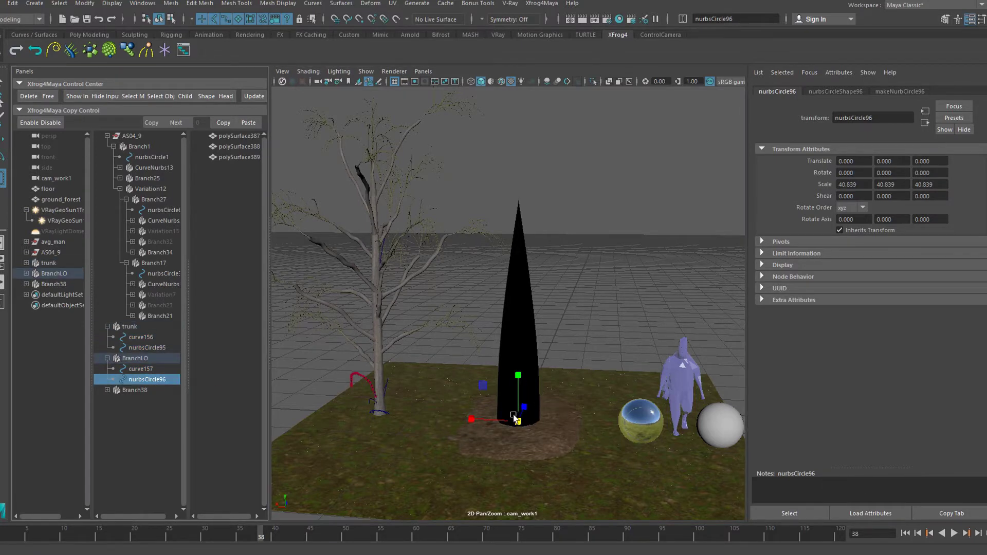
drag(511, 420, 496, 423)
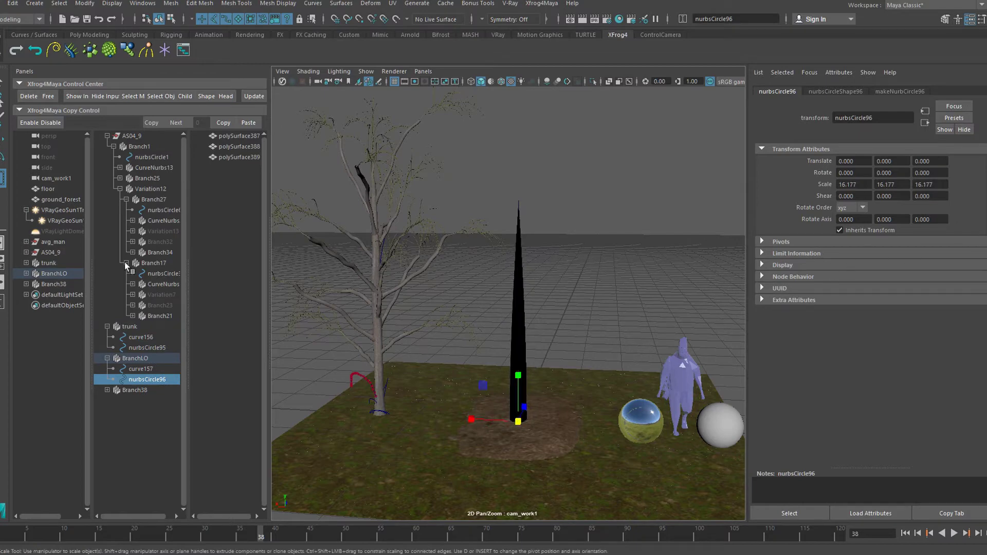
Make BranchLO a child of the trunk object.
click(138, 326)
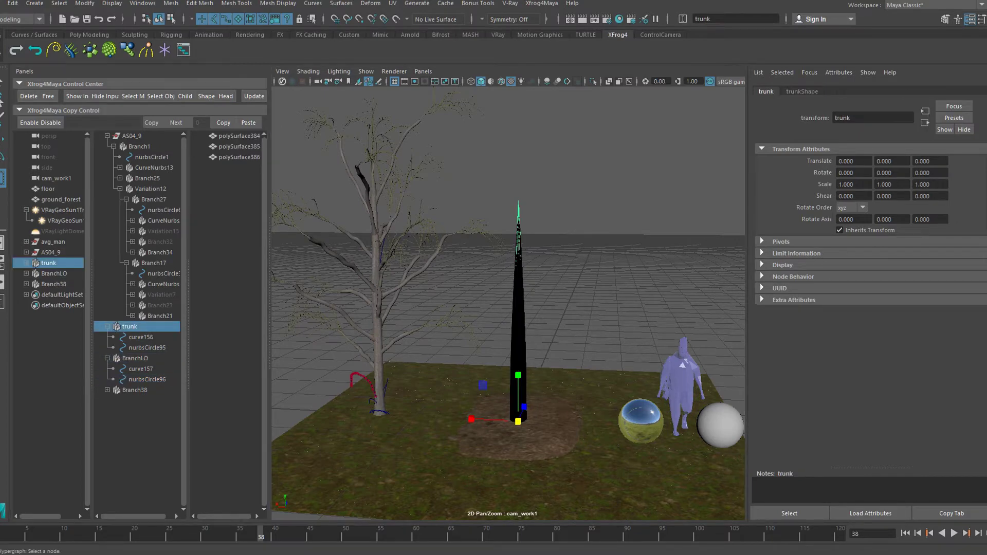
click(139, 359)
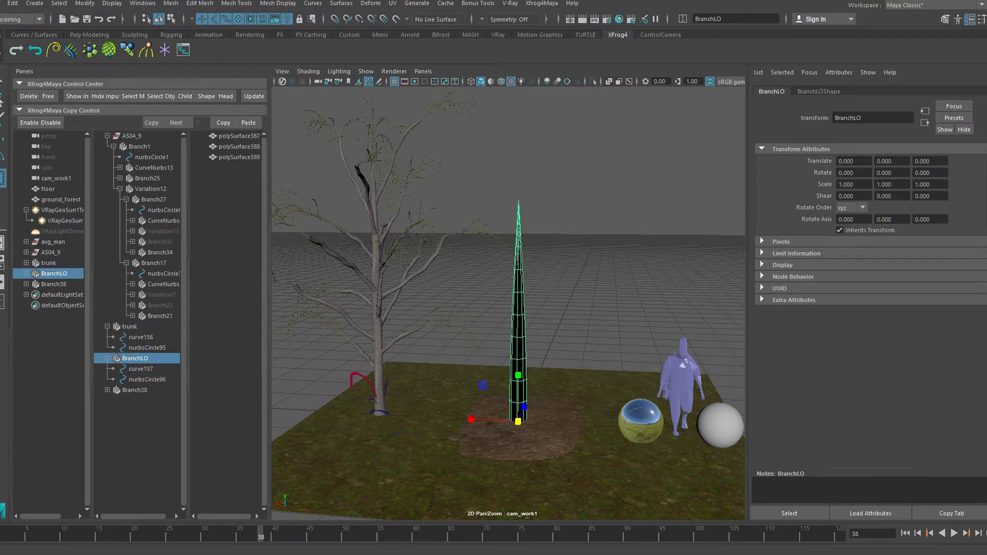
ctrl+click(138, 326)
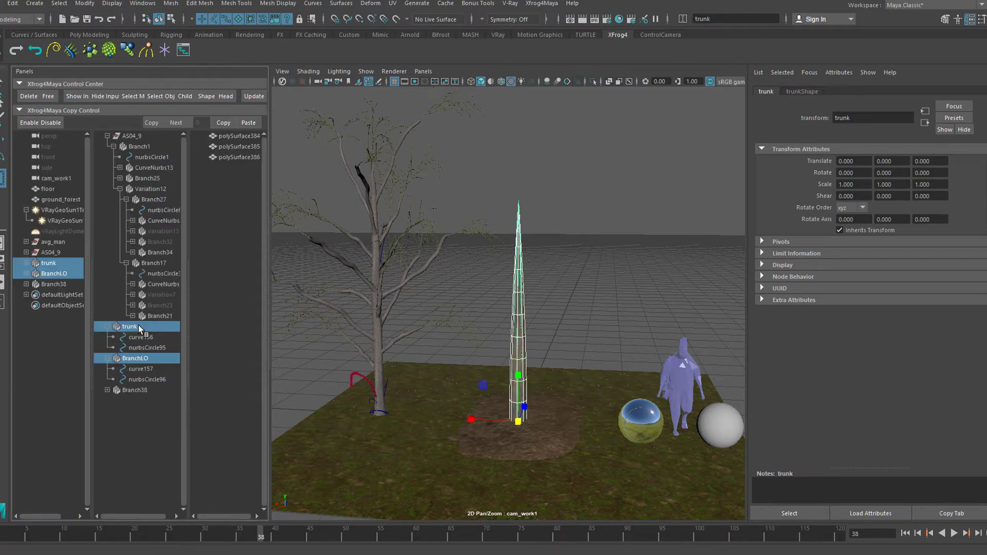
click(185, 96)
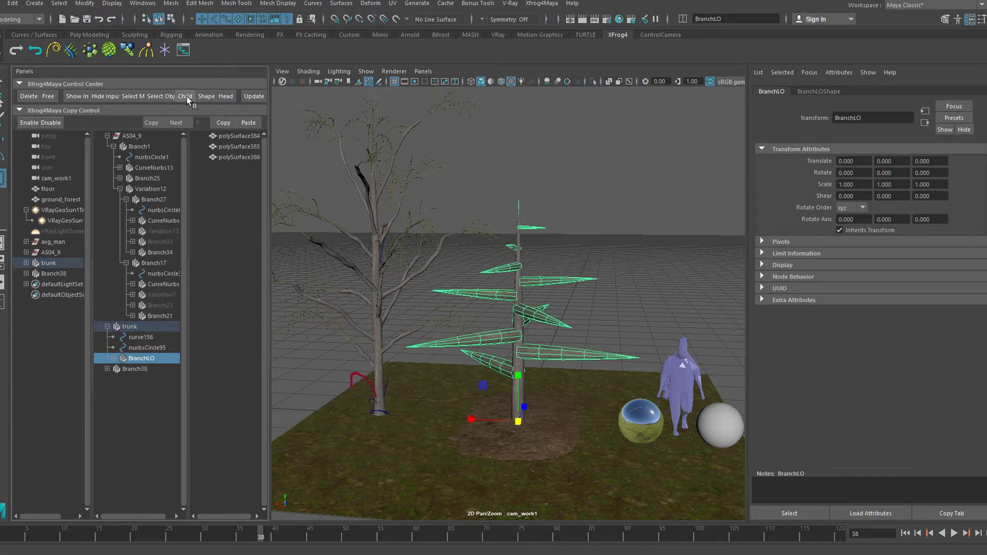
Add a thickness curve to the trunk and raise its middle and end points for a nearly even thickness up to the tip.
click(143, 327)
click(802, 92)
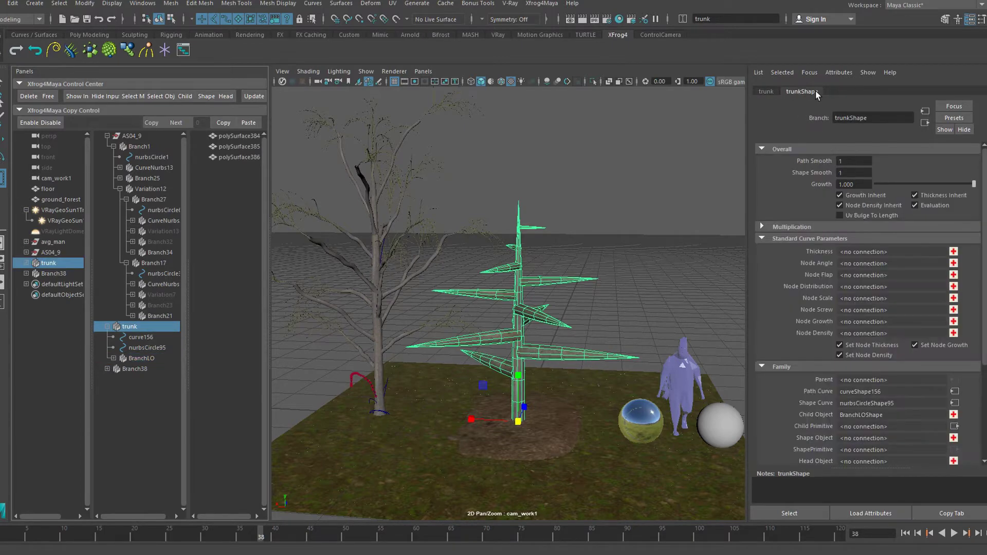
click(954, 251)
click(954, 252)
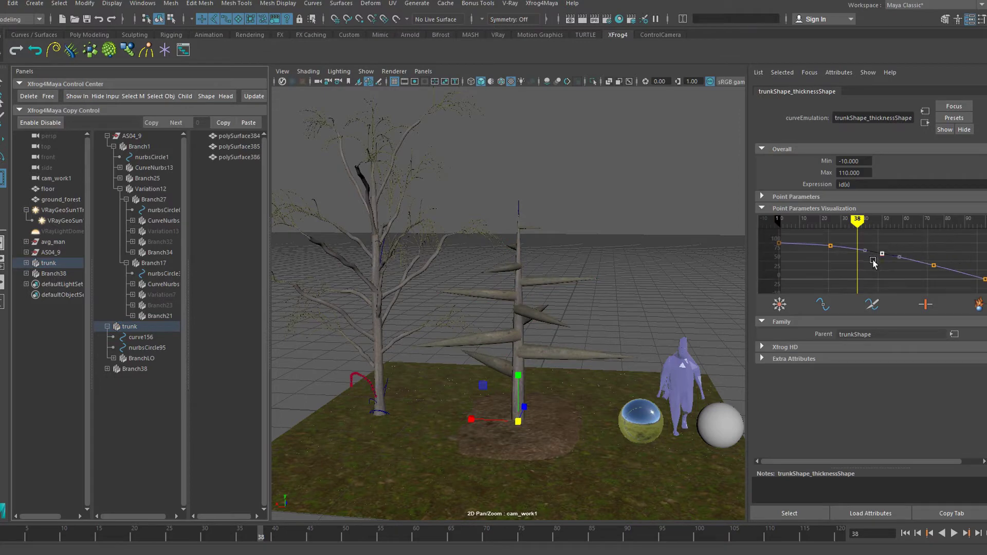
middle_drag(873, 263, 874, 258)
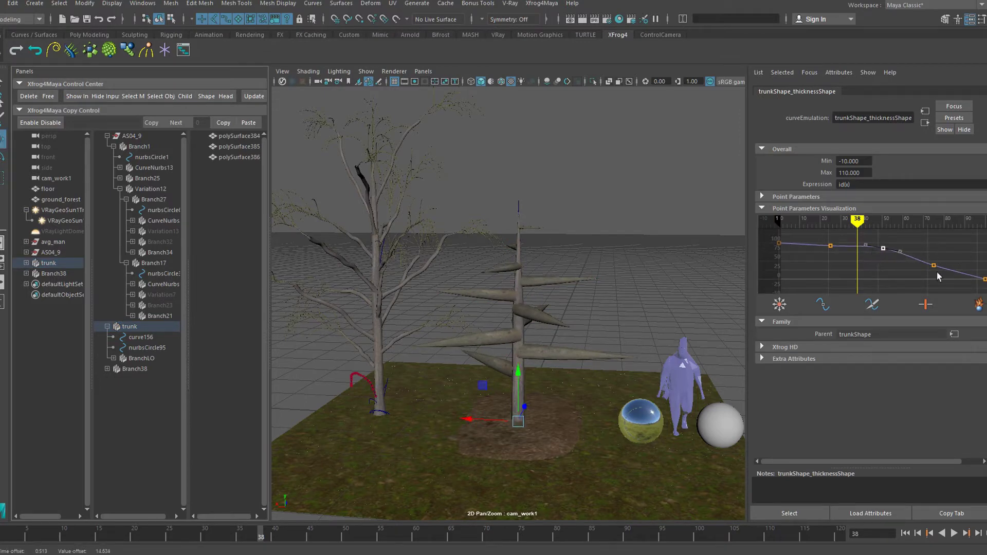
click(940, 271)
click(933, 265)
middle_drag(943, 261, 977, 230)
click(984, 279)
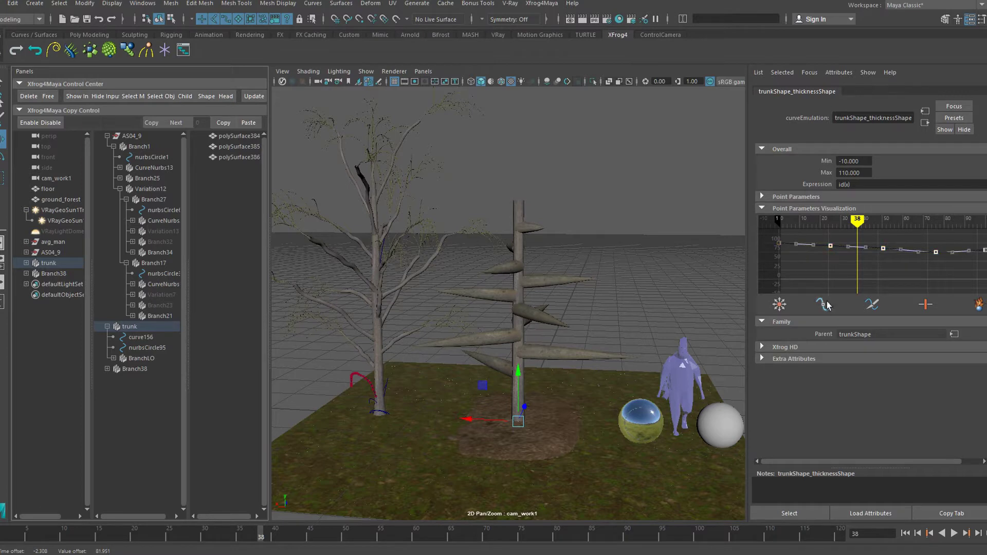
Insert a point near the start of the trunk's thickness curve and drop all points below the first to flare the base.
click(823, 304)
click(794, 243)
click(779, 305)
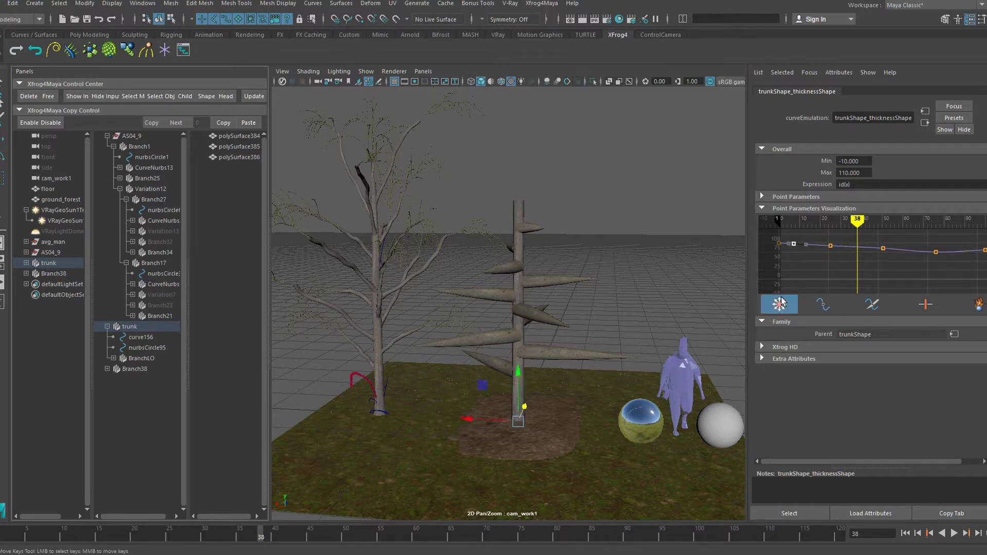
click(779, 242)
middle_drag(789, 269, 943, 242)
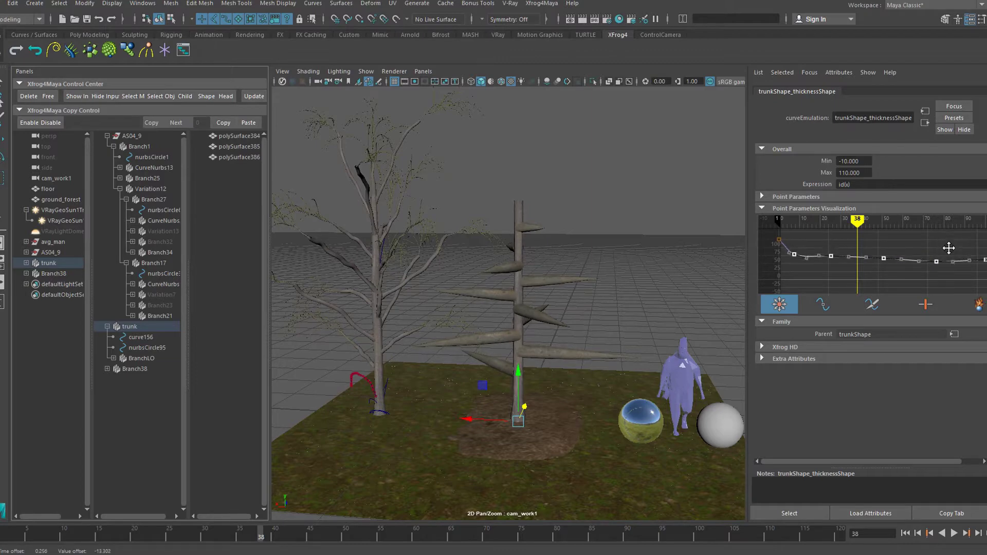
scroll(561, 320, up, 5)
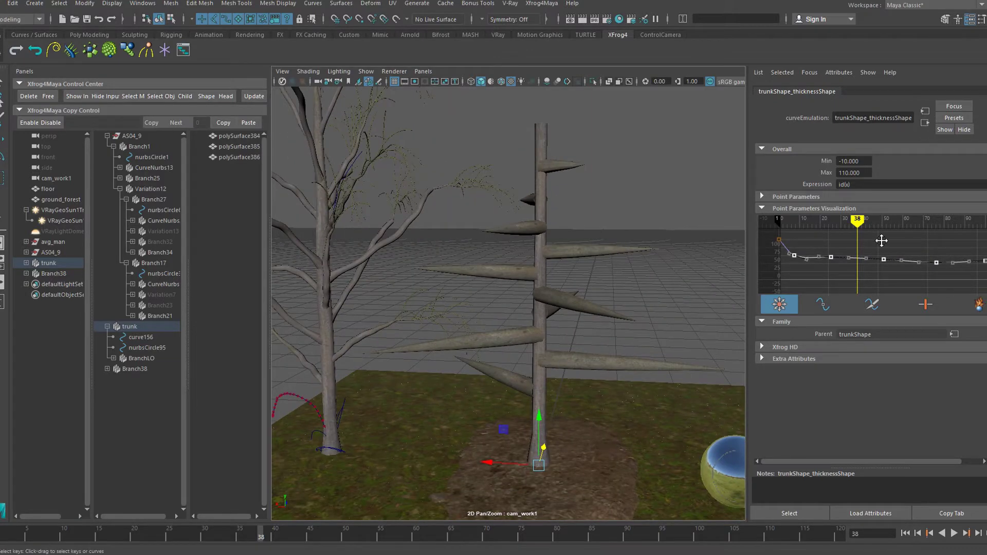
middle_drag(882, 240, 881, 242)
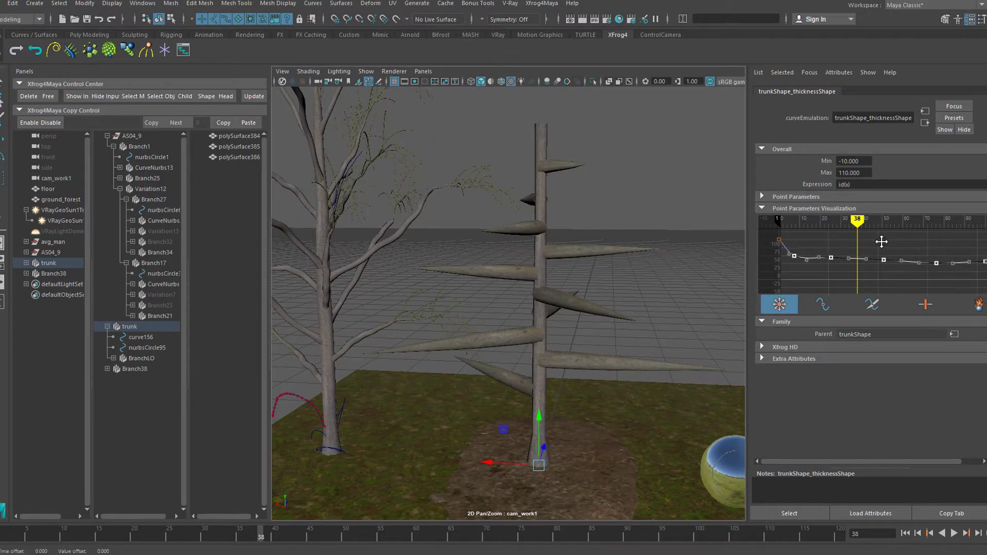
Hide the BranchLO branches to leave the bare trunk in view.
click(145, 337)
right_drag(540, 145, 519, 165)
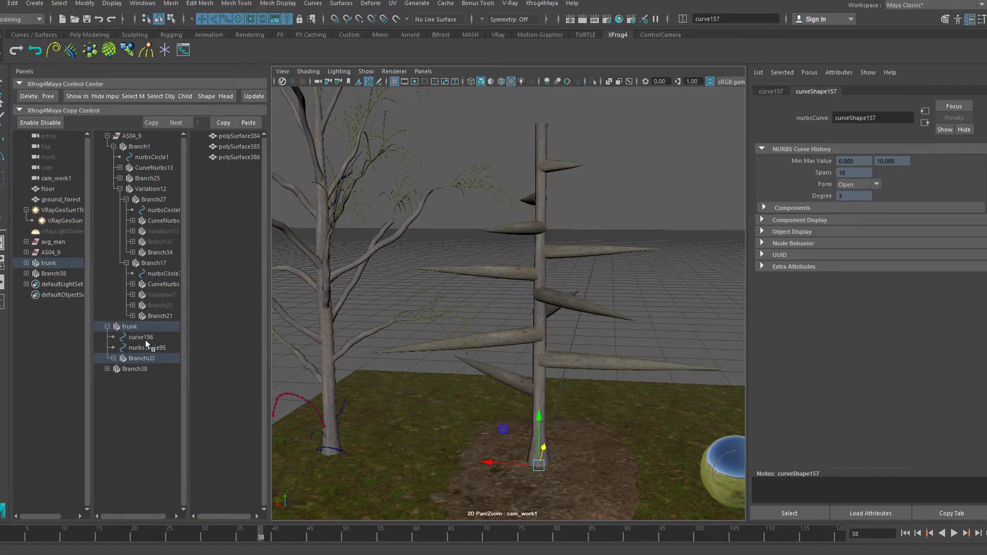
click(140, 358)
key(ctrl+h)
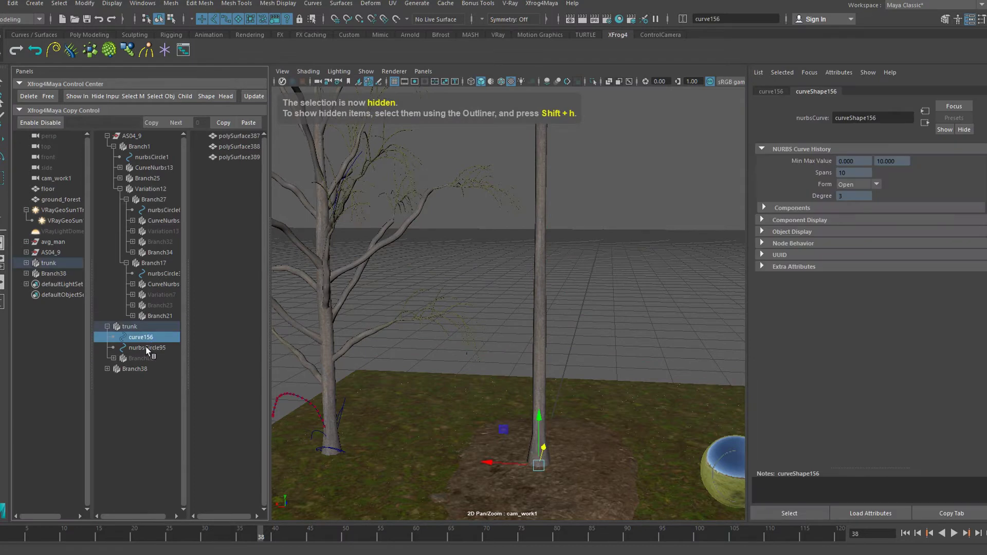
Bend the trunk slightly by shifting control vertices along its path curve curve156 sideways.
right_drag(537, 208, 494, 210)
click(540, 197)
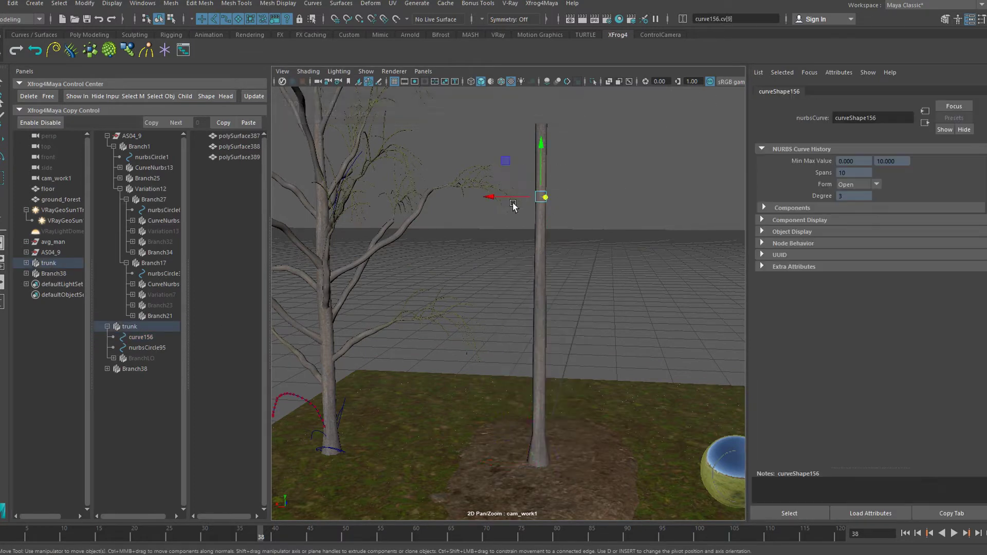
drag(513, 200, 490, 199)
click(540, 232)
drag(540, 232, 488, 232)
click(542, 267)
drag(541, 268, 489, 269)
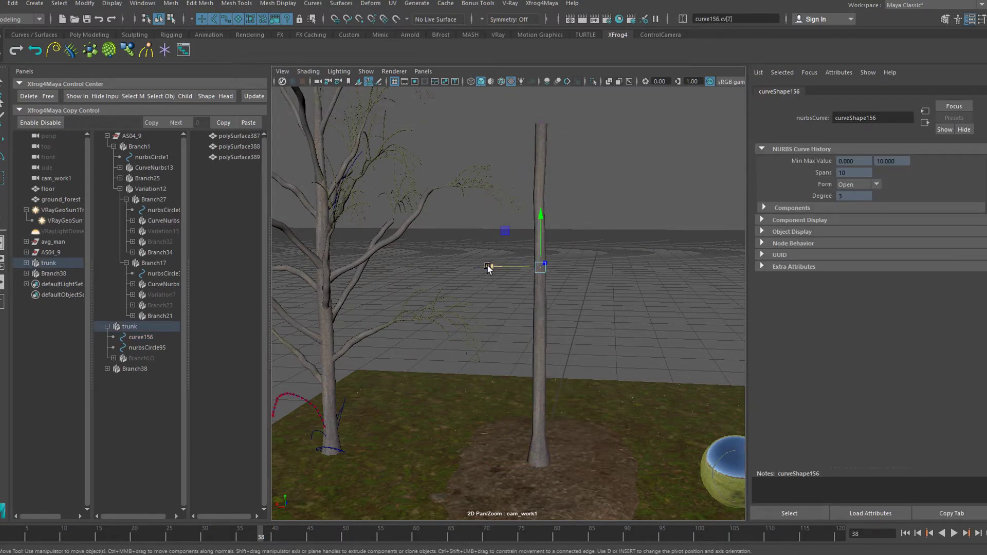
click(540, 335)
drag(539, 335, 489, 332)
click(538, 369)
drag(537, 368, 487, 368)
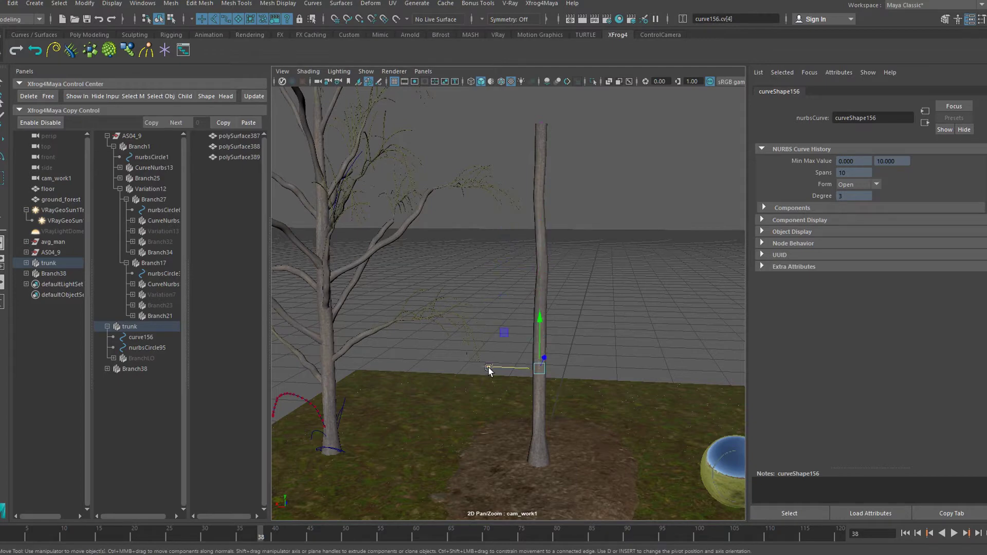
click(539, 401)
click(487, 402)
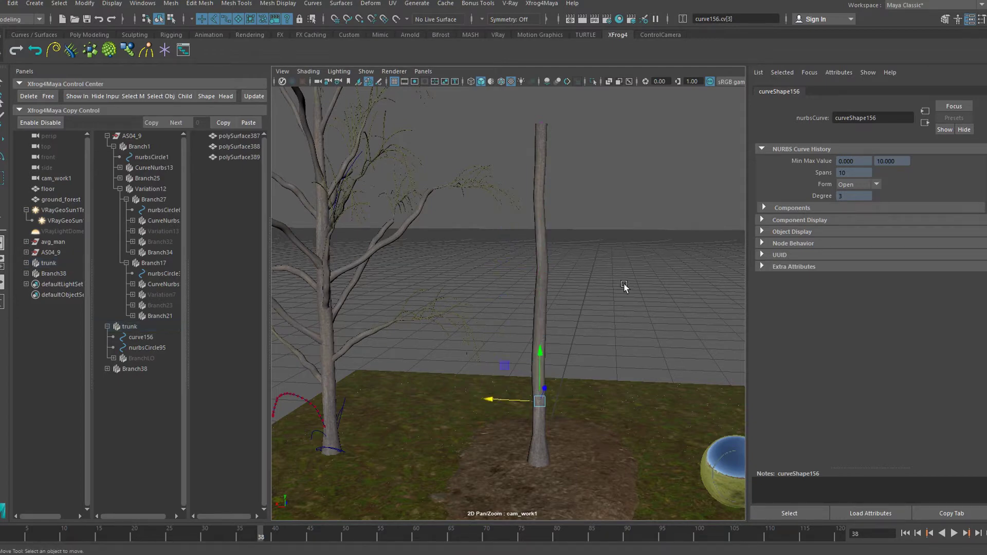
Show BranchLO again and add a thickness curve to it.
click(140, 359)
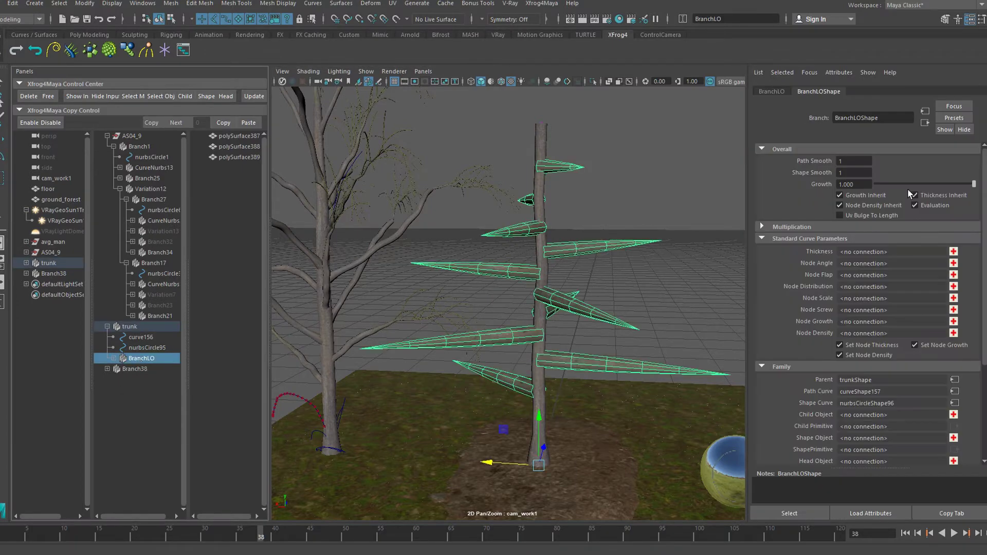
click(954, 252)
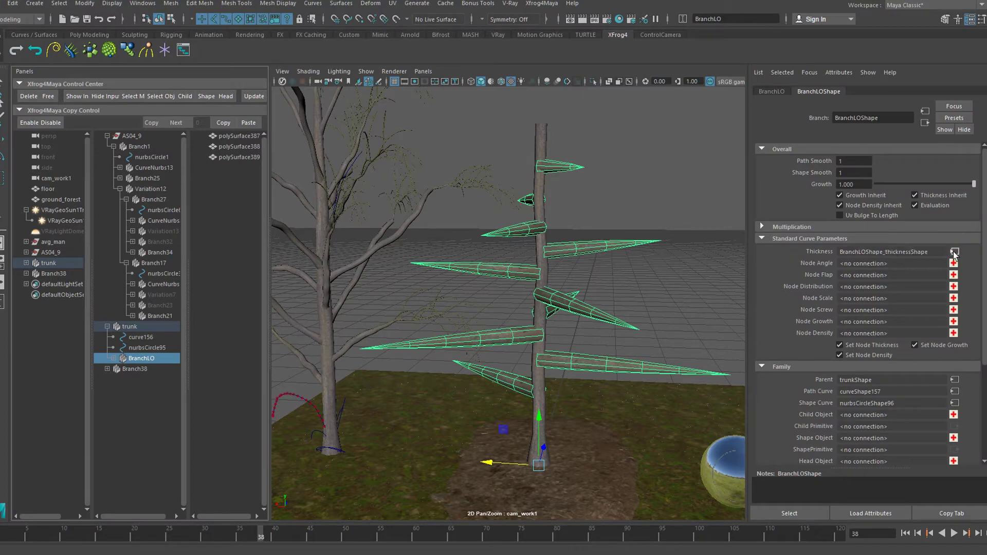
Scale BranchLO's profile circle nurbsCircle96 down uniformly to about 9.09.
click(113, 358)
click(154, 379)
key(r)
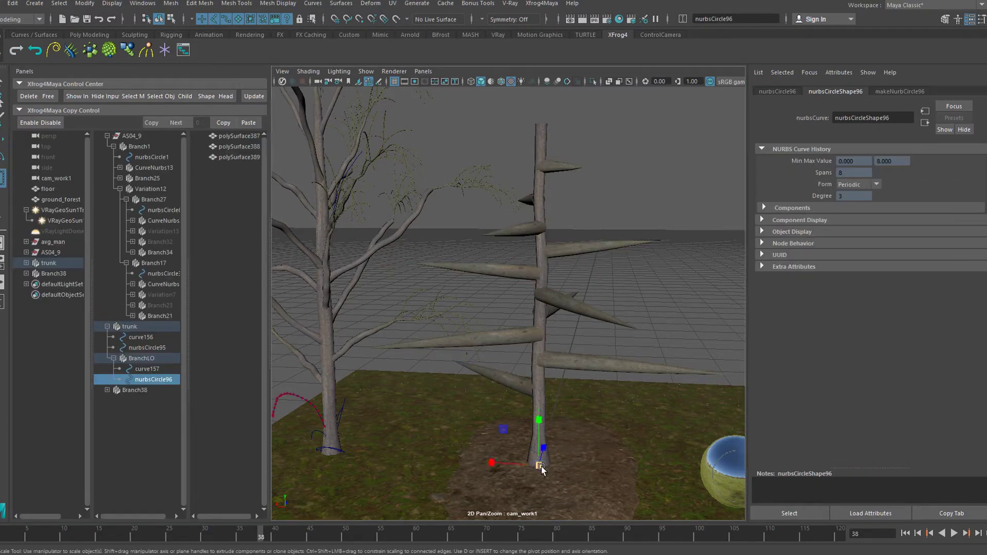
drag(538, 465, 532, 468)
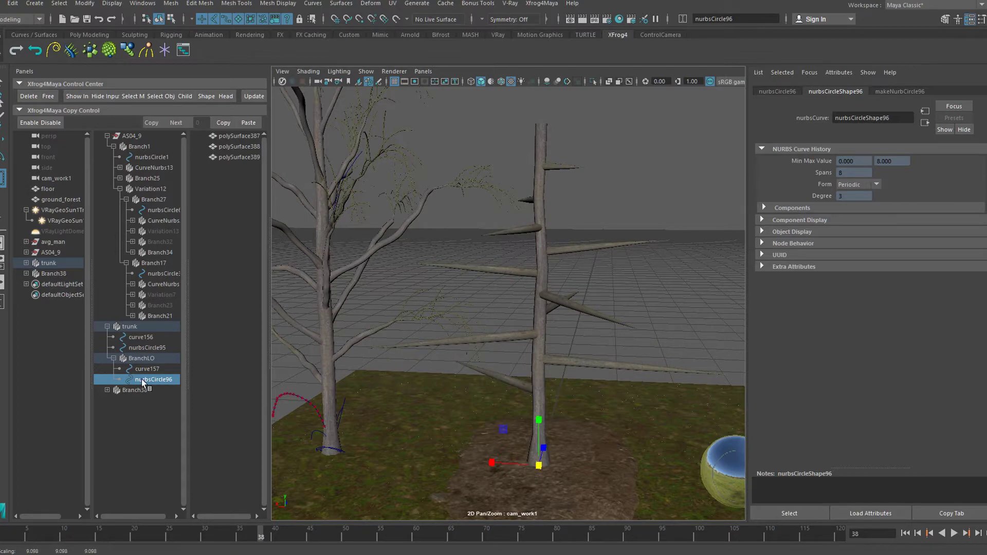
Insert a point near the start of BranchLO's thickness curve and lower it together with the following point.
click(142, 358)
click(954, 252)
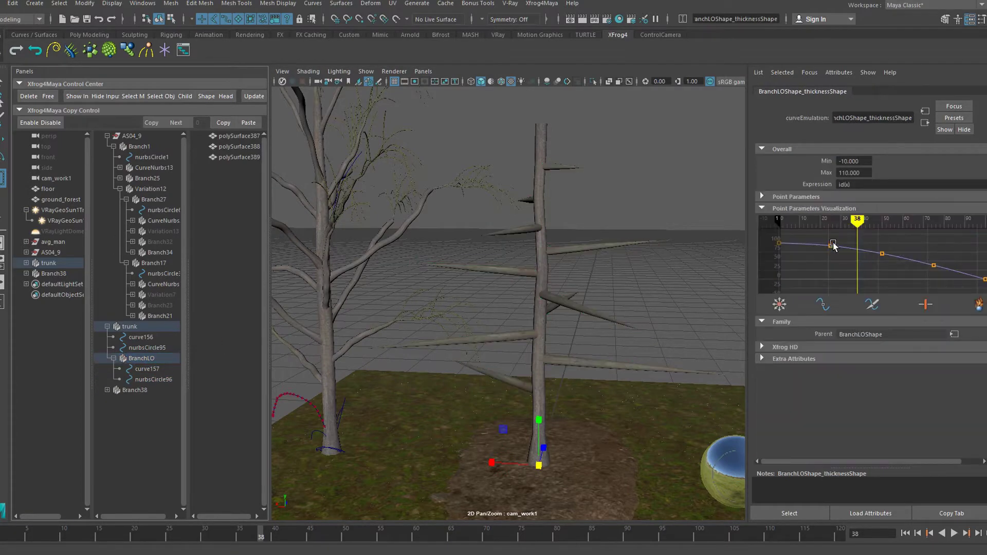
click(823, 305)
middle_click(791, 243)
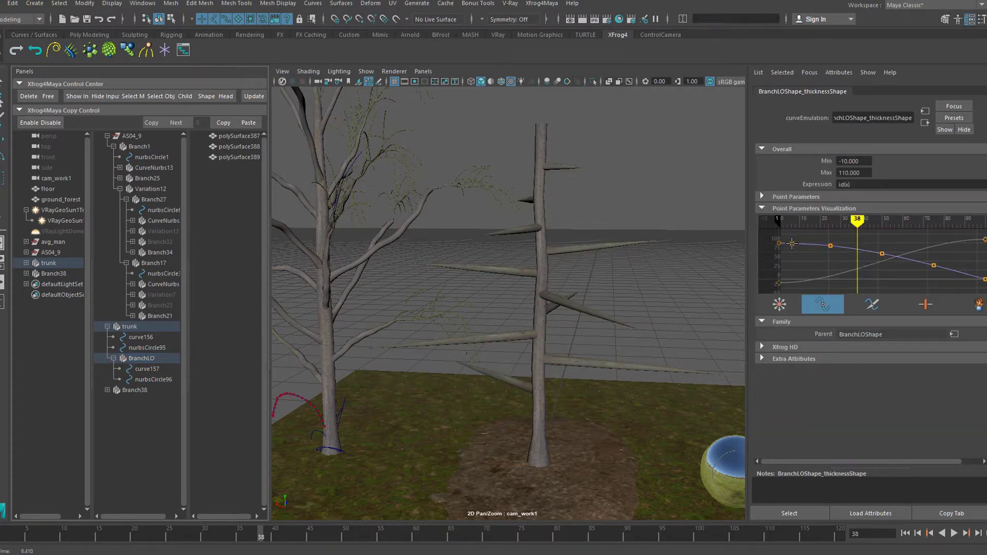
click(779, 304)
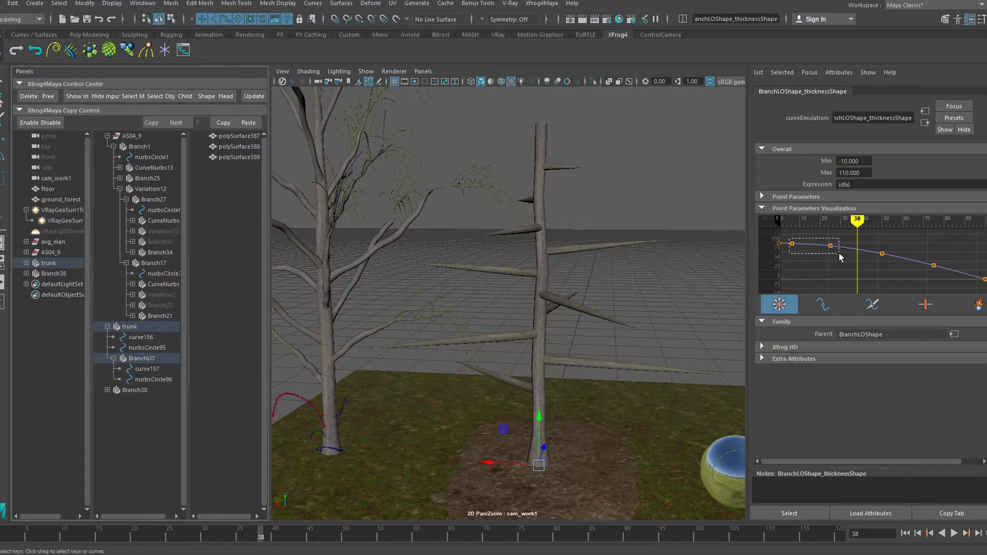
drag(839, 253, 839, 253)
middle_drag(839, 253, 801, 238)
Raise the last two points of BranchLO's thickness curve and set its first point well above the others to flare the branch bases.
click(934, 266)
middle_drag(935, 265, 975, 245)
click(985, 279)
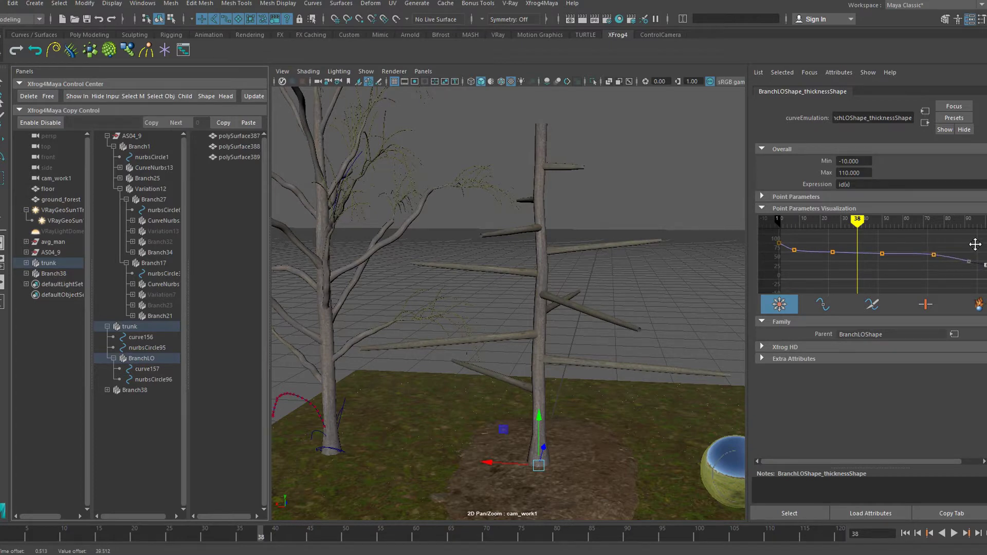
drag(787, 267, 774, 237)
middle_drag(785, 263, 785, 253)
drag(785, 246, 976, 278)
middle_drag(951, 239, 950, 244)
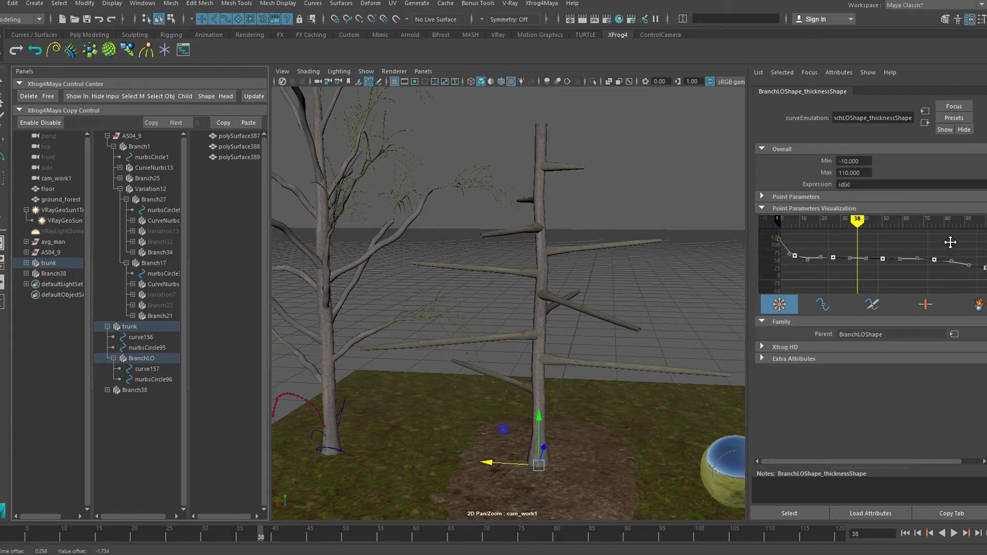
Add a node growth curve to trunk and set the Y value of its Point_2 to 50.
click(142, 358)
click(142, 328)
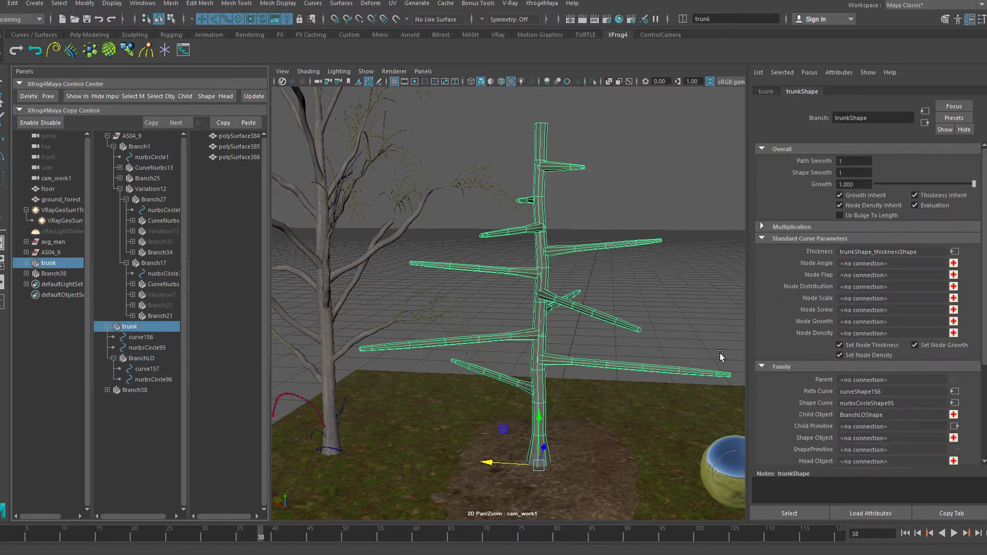
click(954, 321)
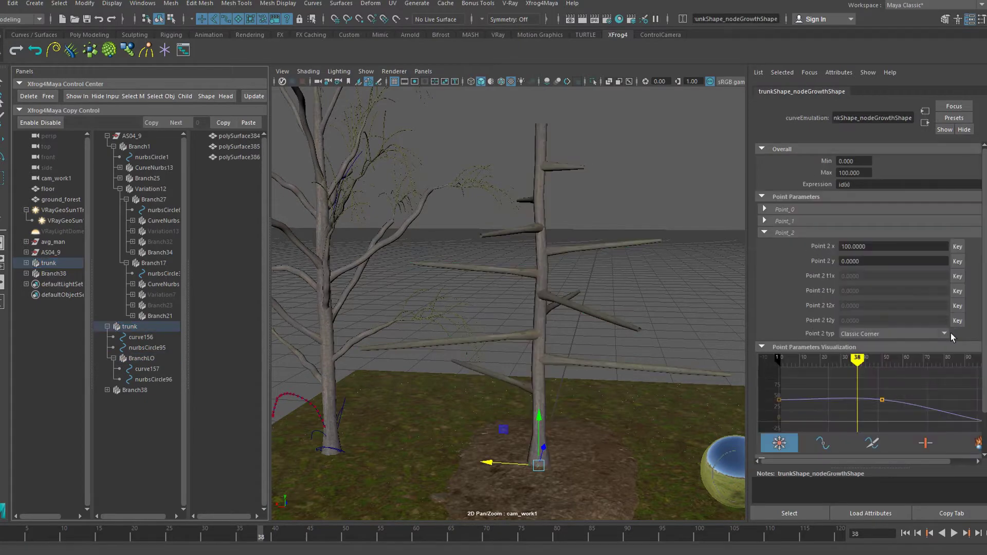
click(850, 262)
text(50)
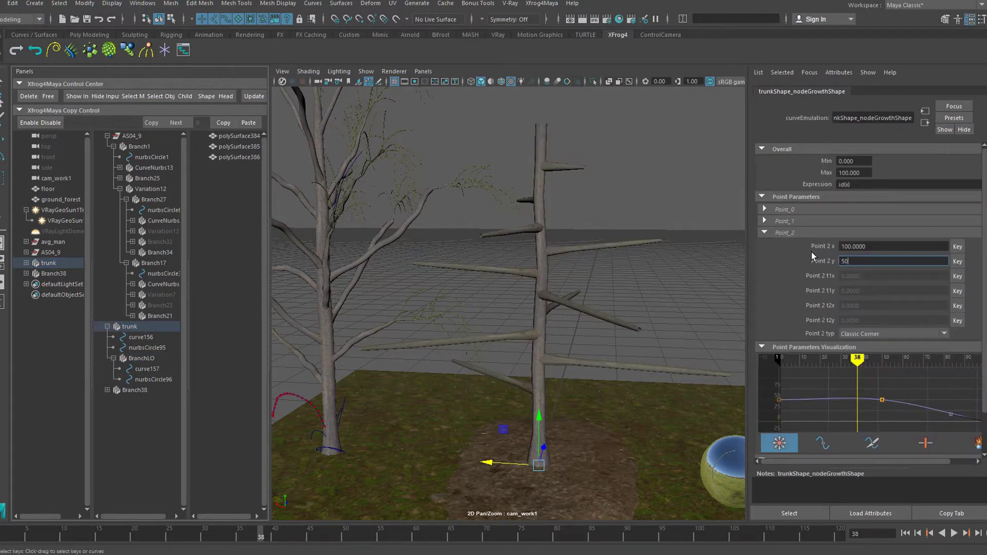
key(Return)
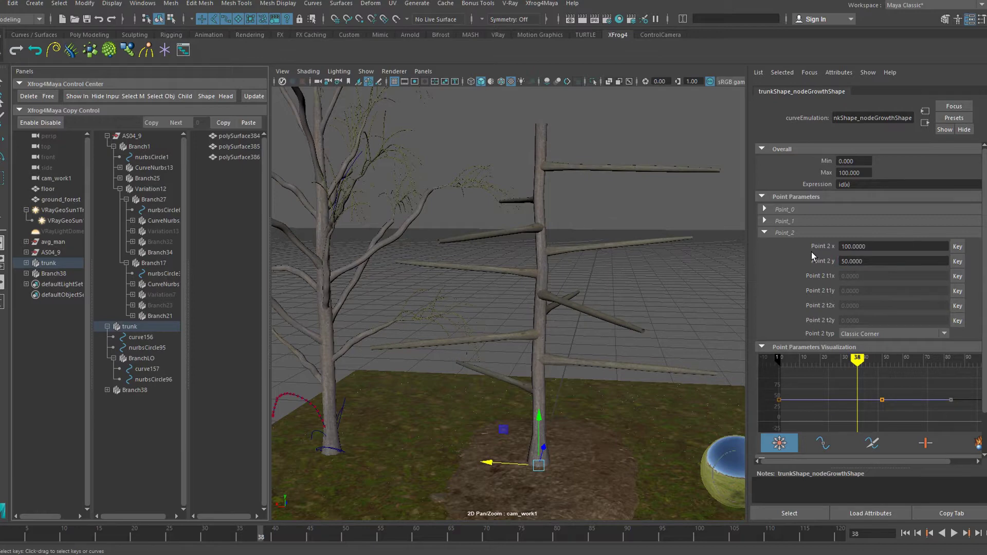
Add a node growth curve to BranchLO and set the Y value of its Point_2 to 0.
click(159, 360)
click(954, 323)
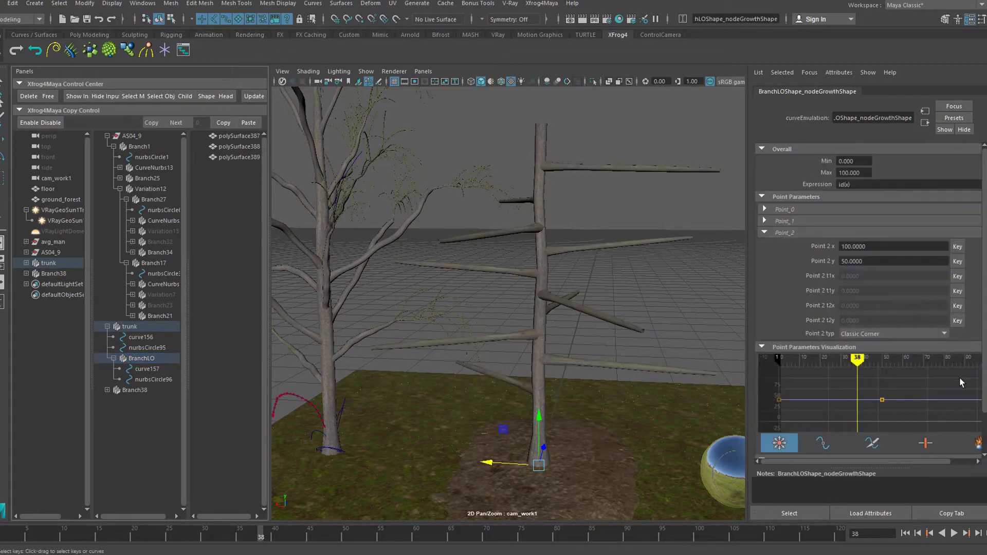
drag(870, 262, 801, 259)
text(0)
key(Return)
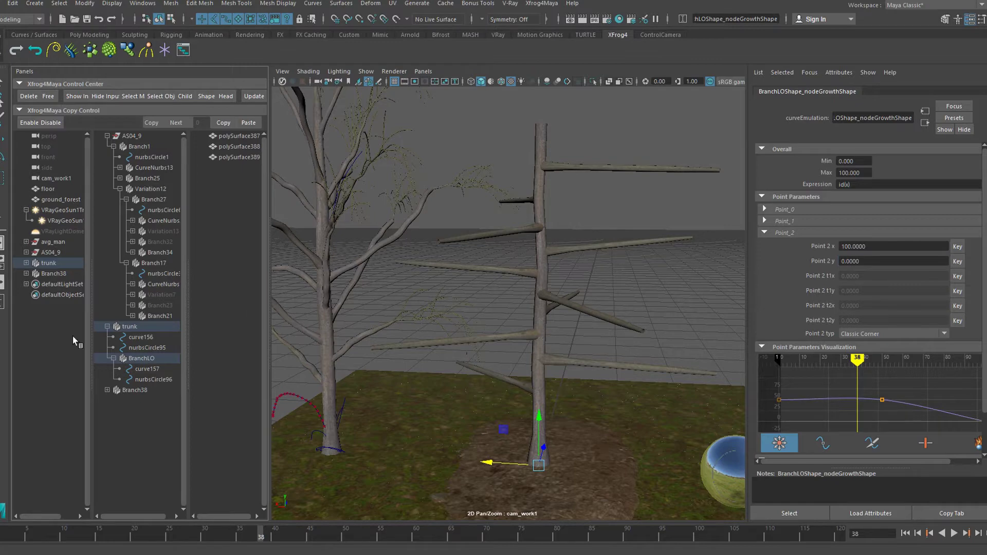
Add a node angle curve to trunk and lower both its points, the last one further, so the branches angle upward increasingly toward the treetop.
click(148, 327)
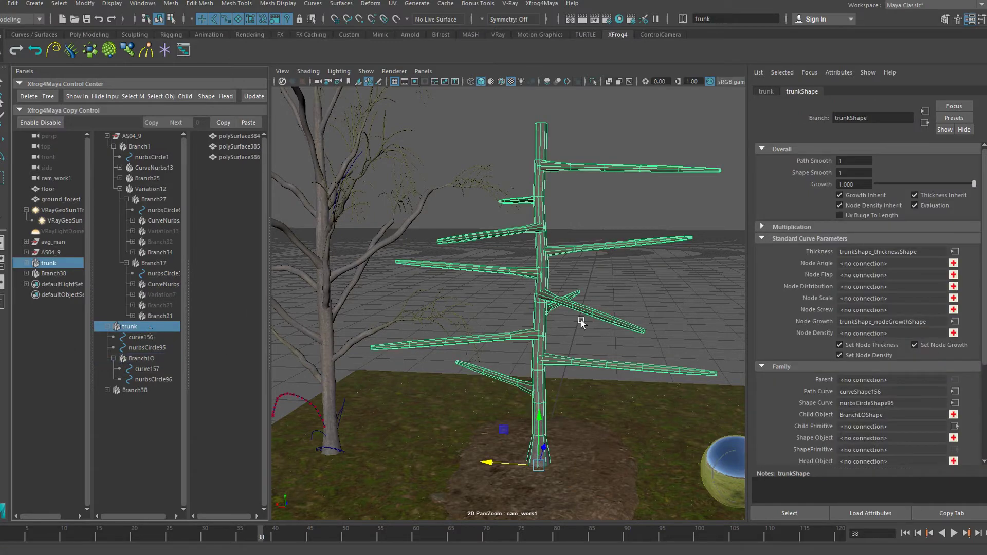
click(954, 263)
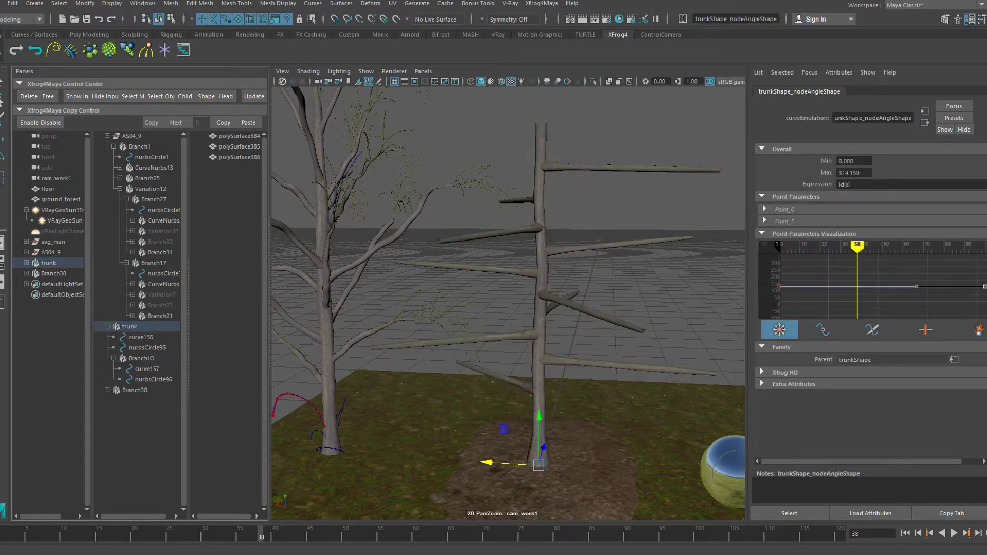
drag(965, 288, 936, 303)
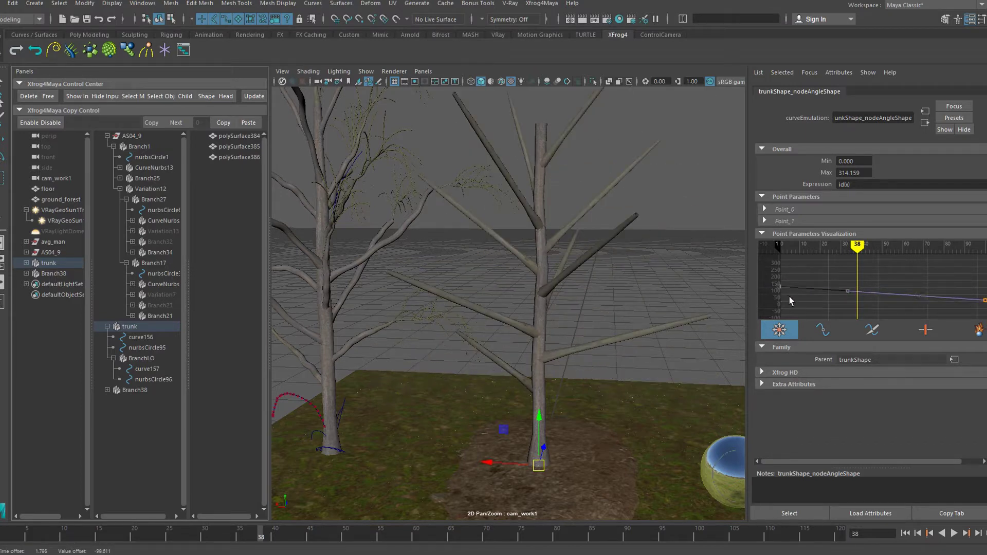
drag(788, 289, 792, 302)
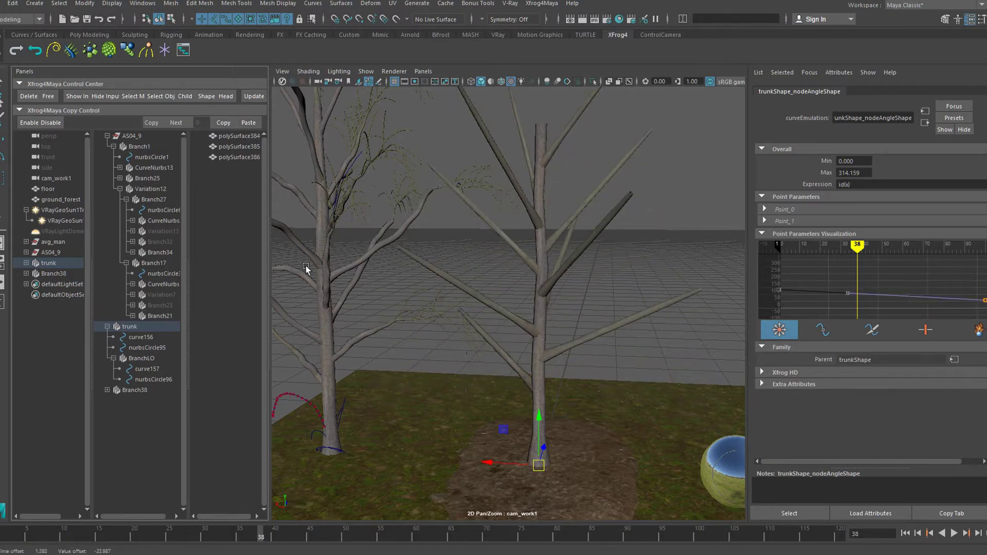
Create a CurveNurbs object, delete BranchLO's path curve curve157 and connect the new object as BranchLO's path curve.
click(140, 358)
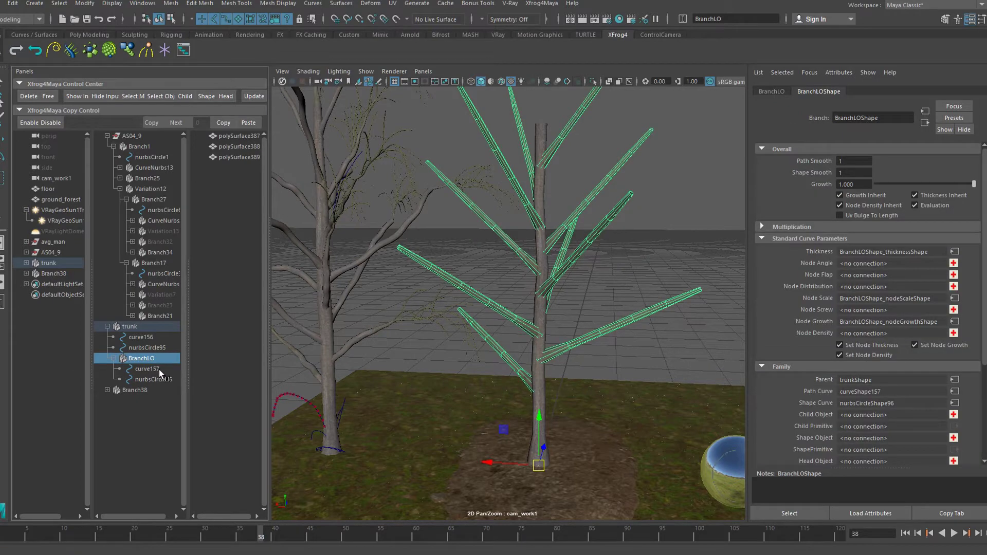
click(53, 50)
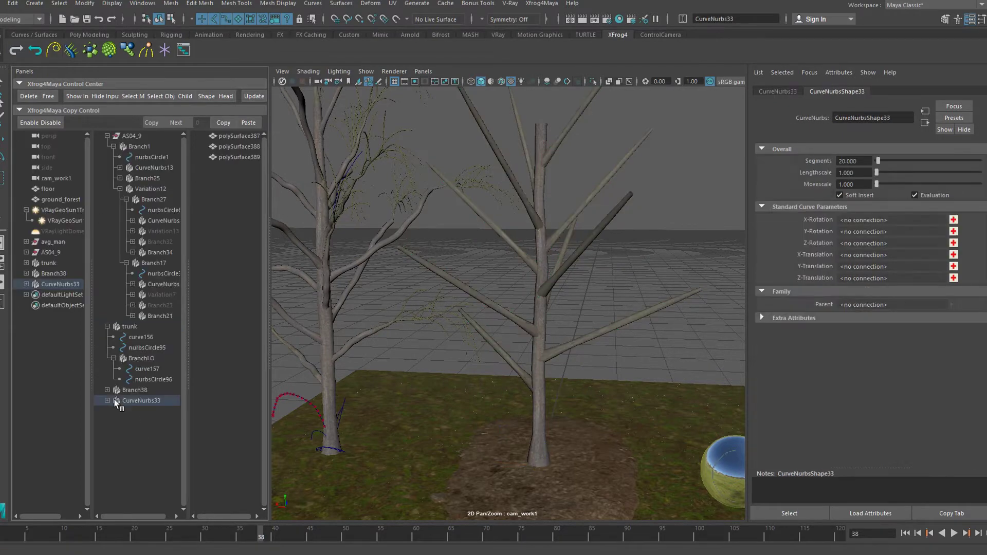
click(154, 356)
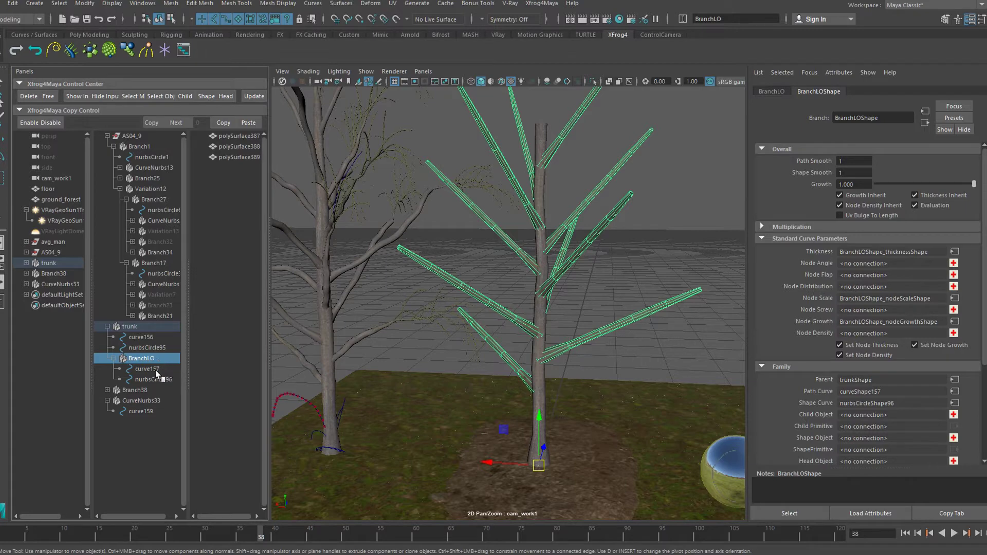
click(149, 369)
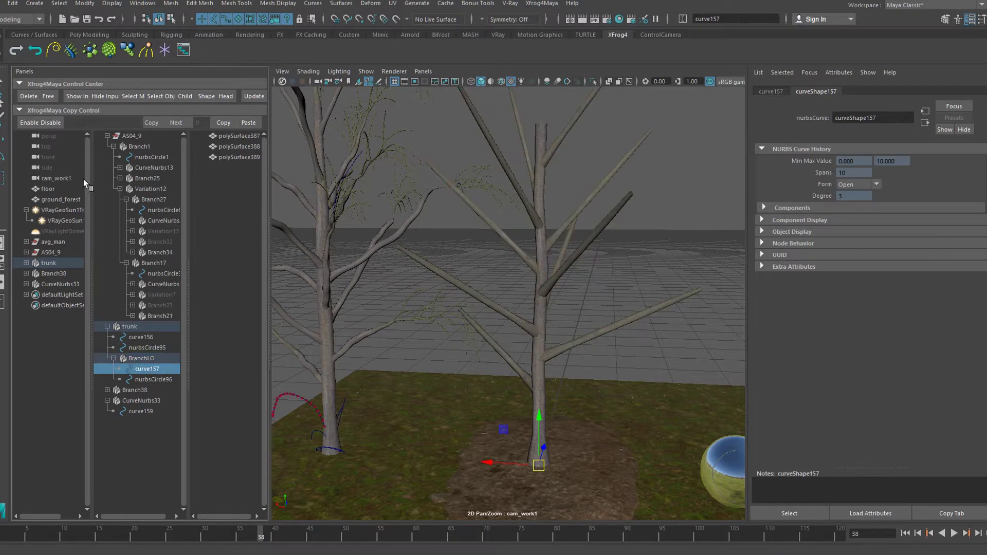
click(28, 96)
click(141, 390)
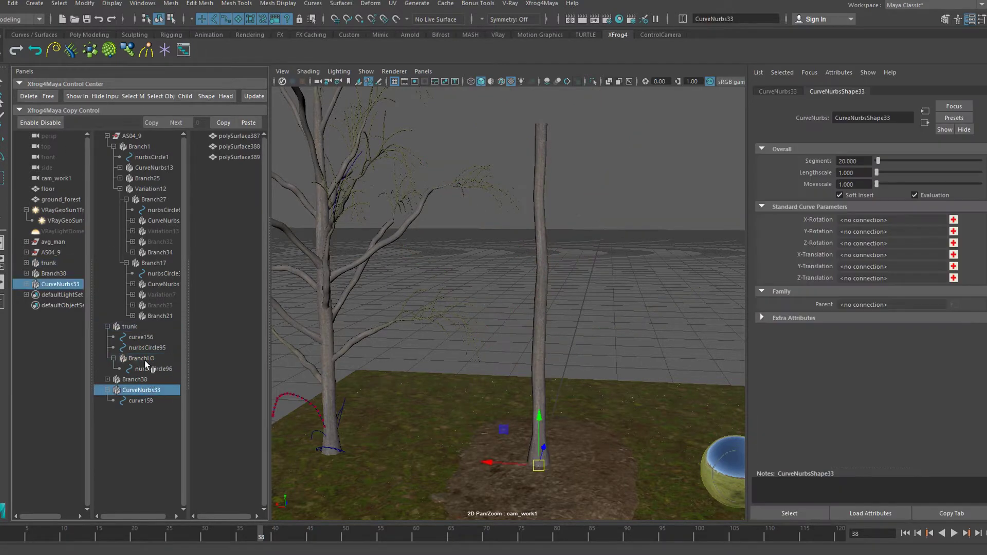
ctrl+click(144, 360)
click(955, 392)
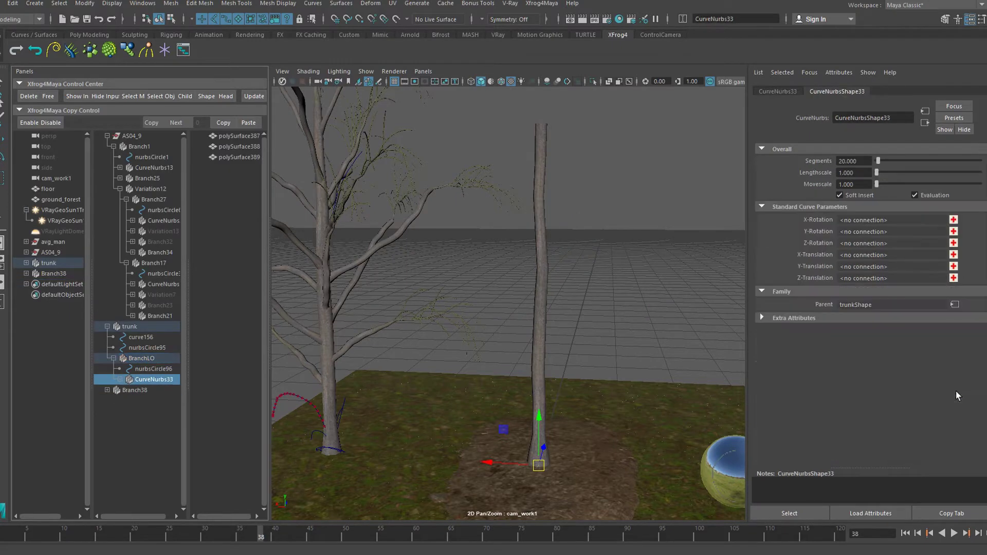
Set the length scale of BranchLO's CurveNurbs33 to 55.
double_click(870, 173)
drag(877, 174, 882, 177)
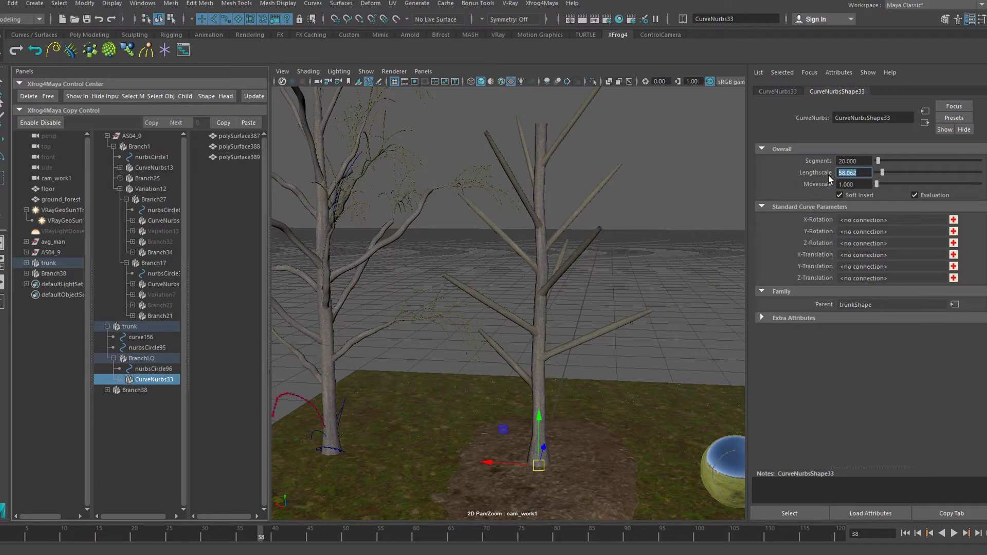
text(55)
key(Return)
Add a Tropism acting on CurveNurbs33 with Intensity Fit Growth enabled, and give it an intensity curve with a raised last point.
click(148, 51)
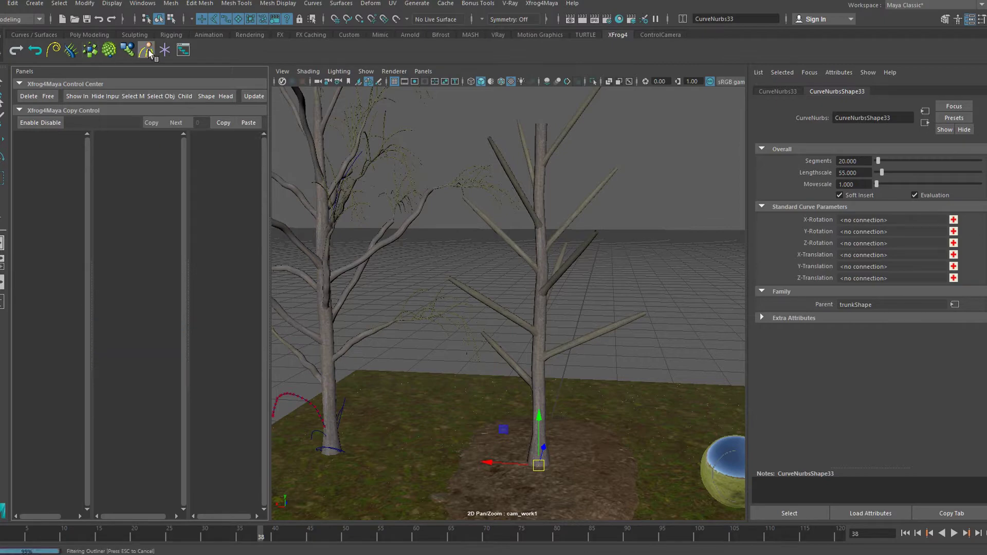
ctrl+click(145, 389)
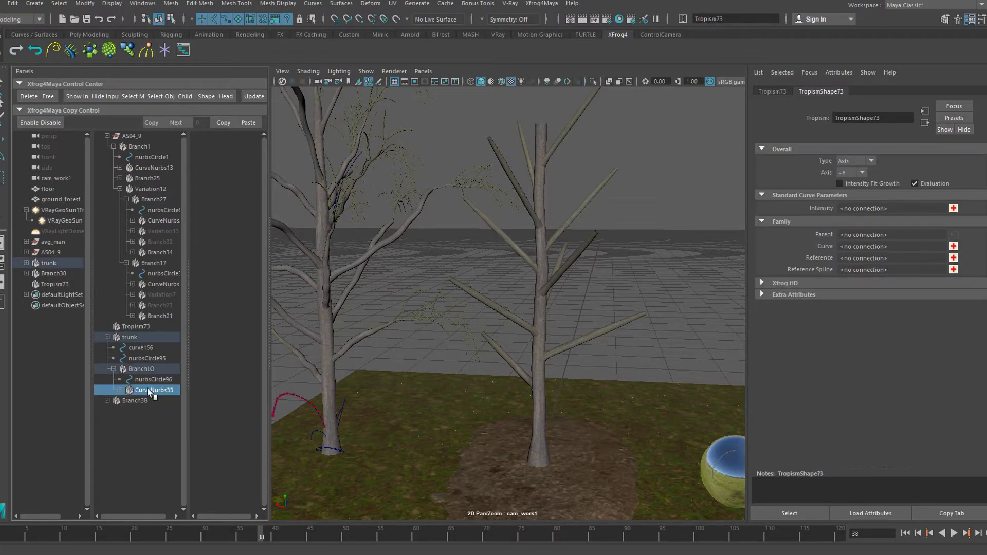
click(954, 246)
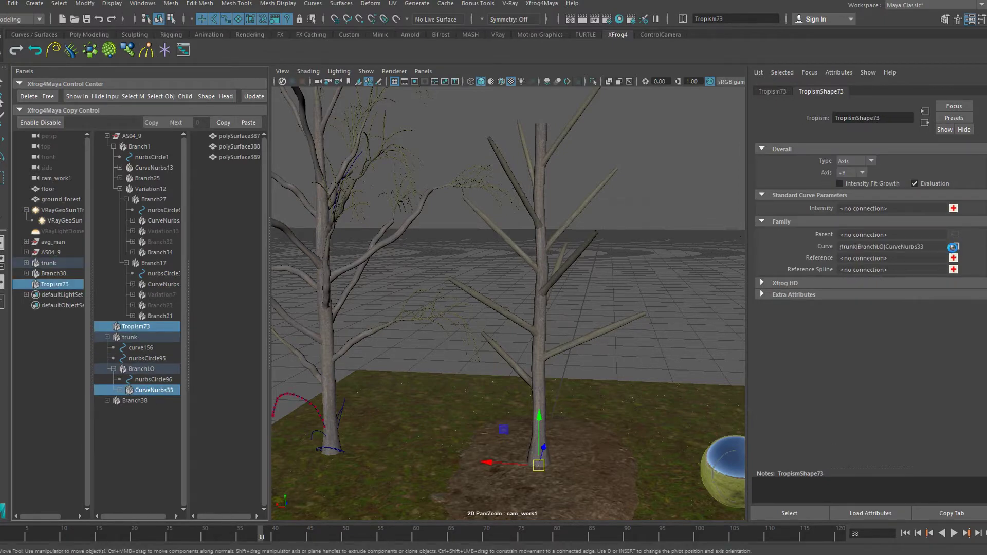
click(840, 183)
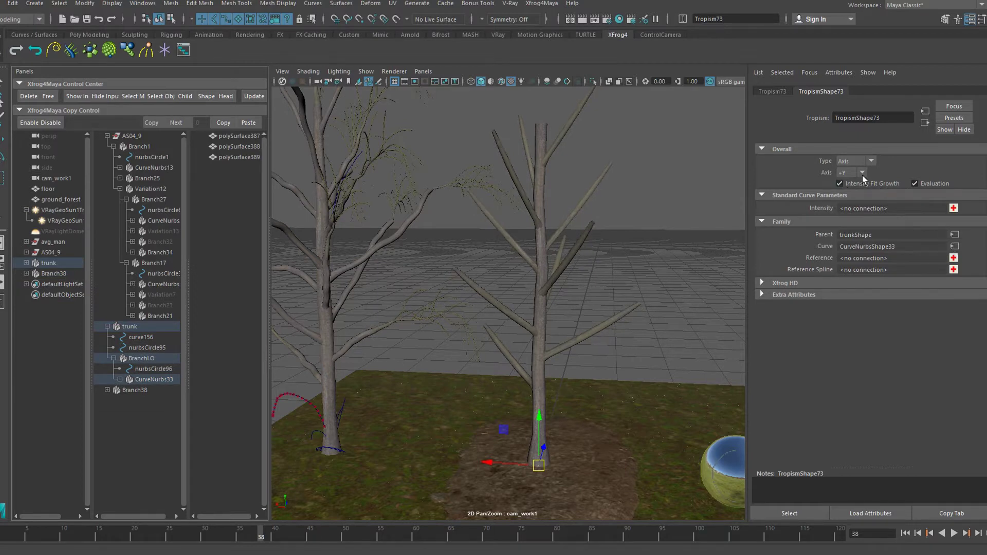
click(953, 208)
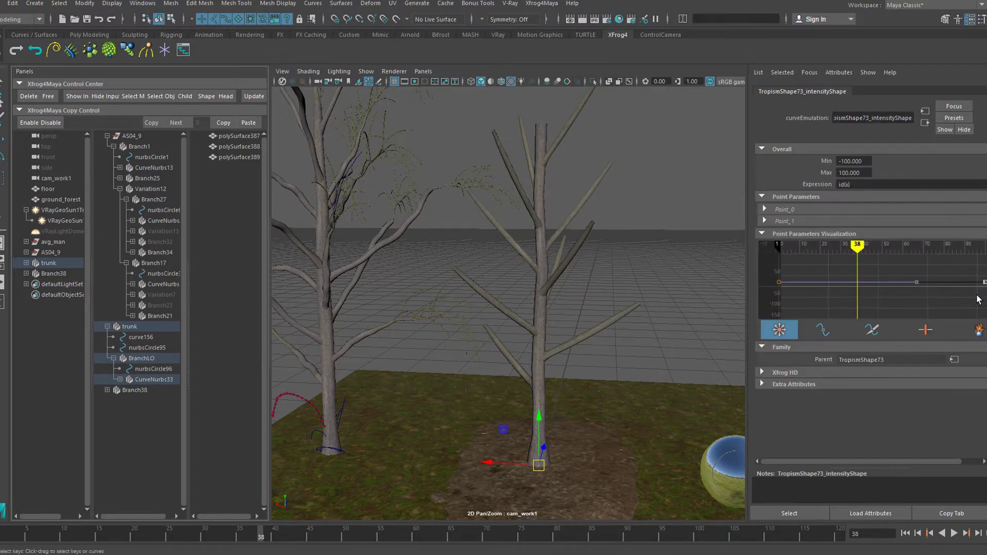
drag(975, 286, 972, 279)
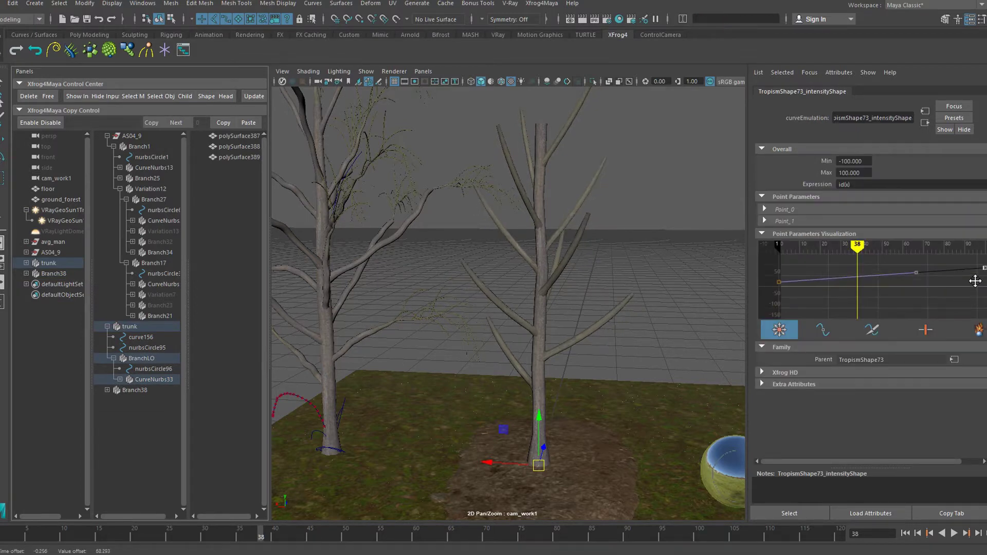
Expand CurveNurbs33, try a different length scale on it and restore the value to 55.
click(120, 380)
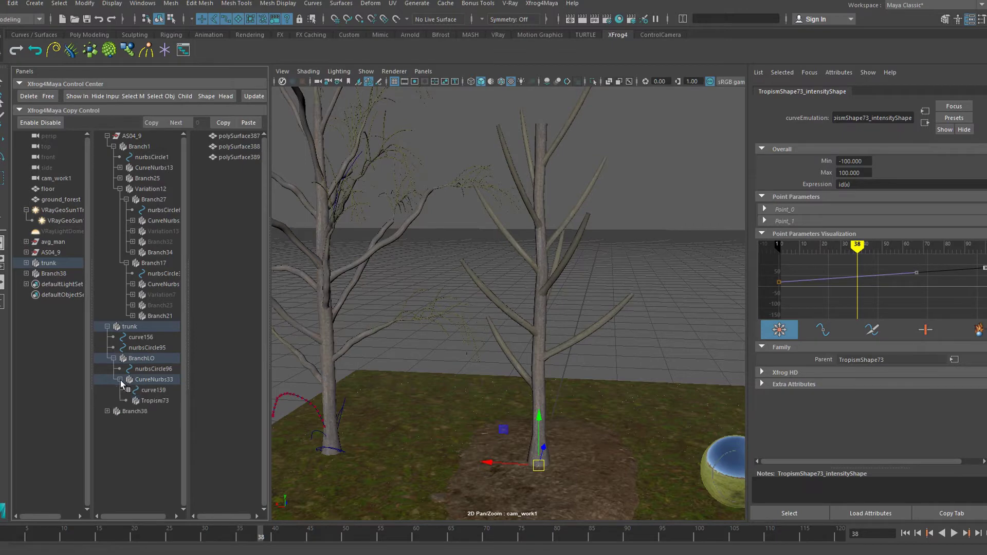
click(154, 401)
click(153, 380)
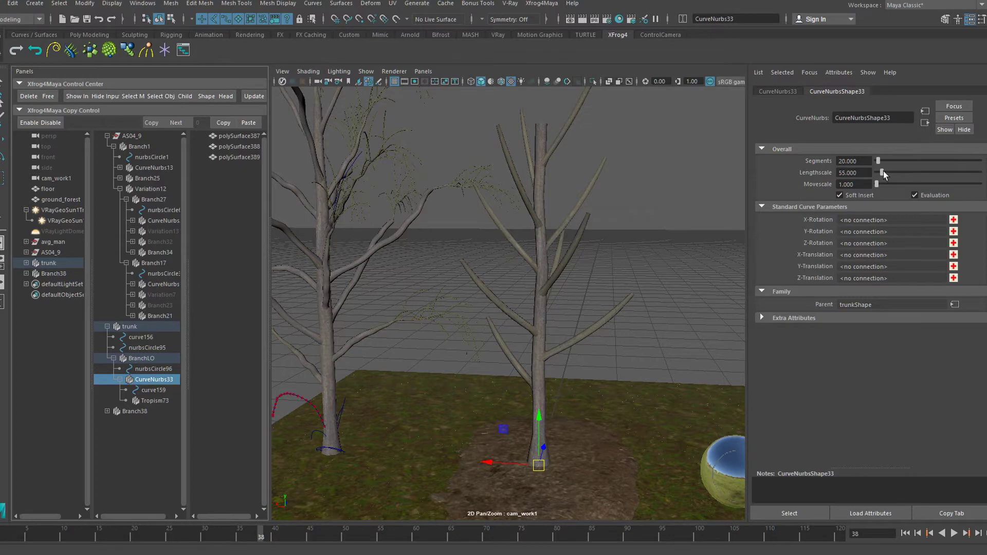
drag(883, 173, 885, 177)
drag(866, 173, 834, 176)
text(55)
key(Return)
Add an X-rotation curve to CurveNurbs33, raise its last point, and insert a middle point pulled down below the start level.
click(954, 221)
click(954, 221)
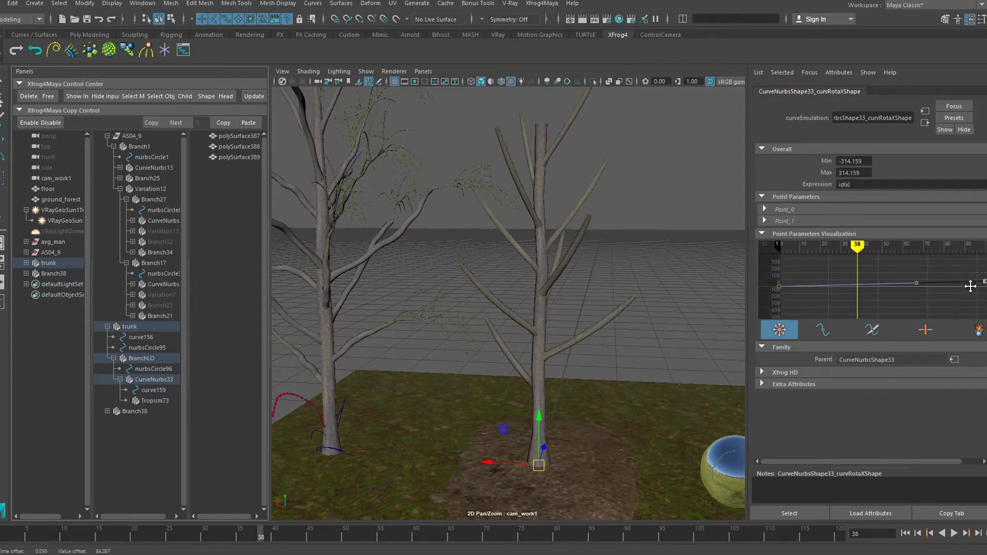
drag(970, 286, 970, 280)
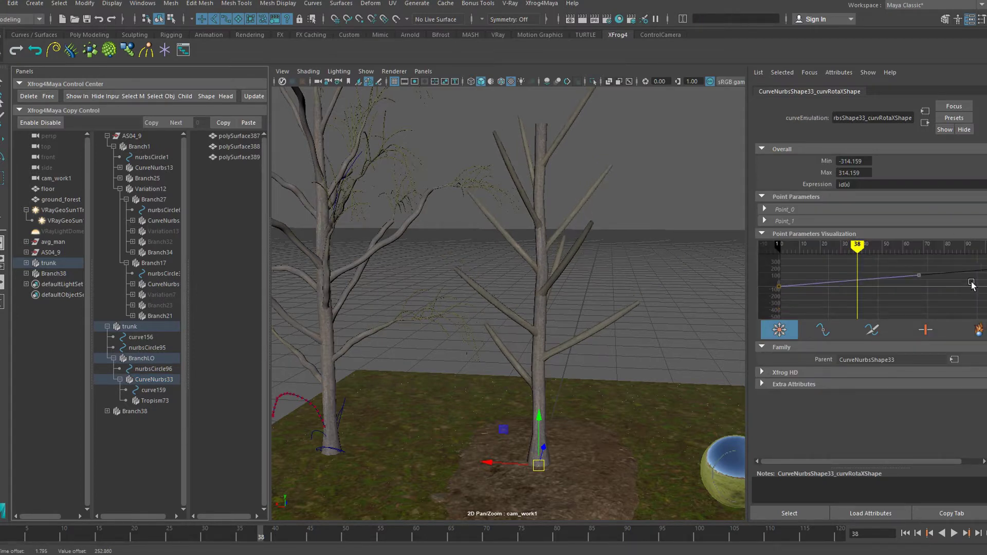
click(823, 335)
click(868, 280)
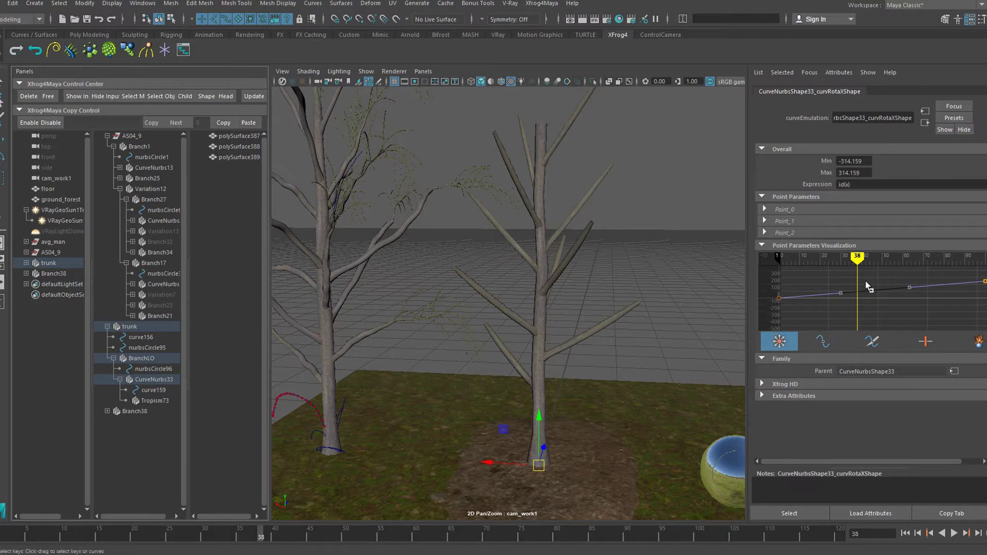
drag(867, 284, 882, 321)
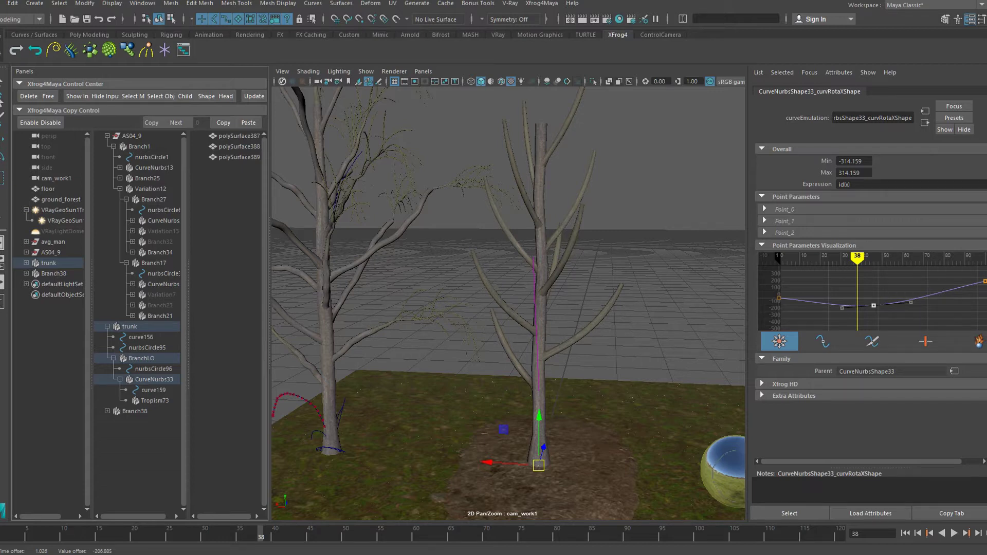
Set the X-rotation curve's expression to noise(u*60+i*10+120)*x*10 to make the branches wavy.
click(860, 184)
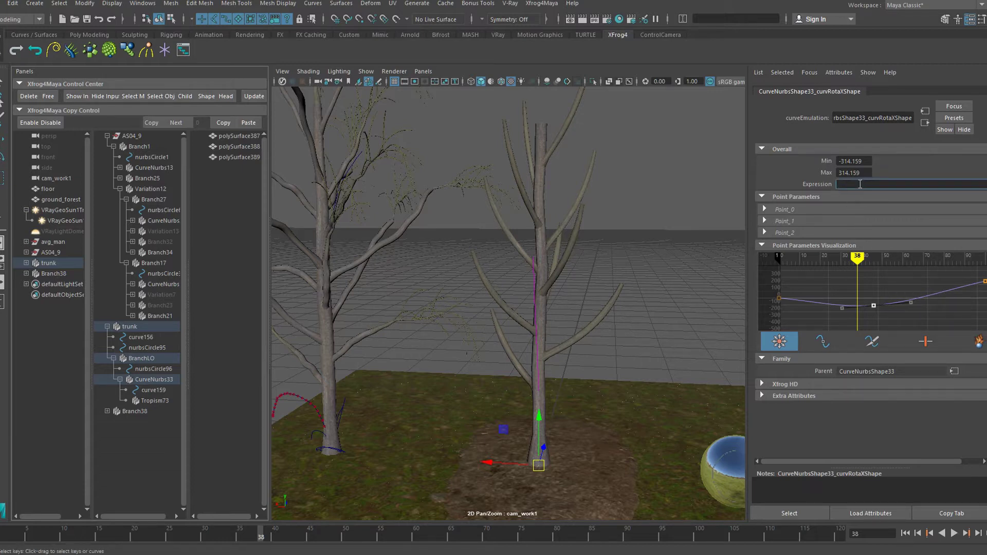
text(noise(u*160+i*10+120)*x*25)
key(Return)
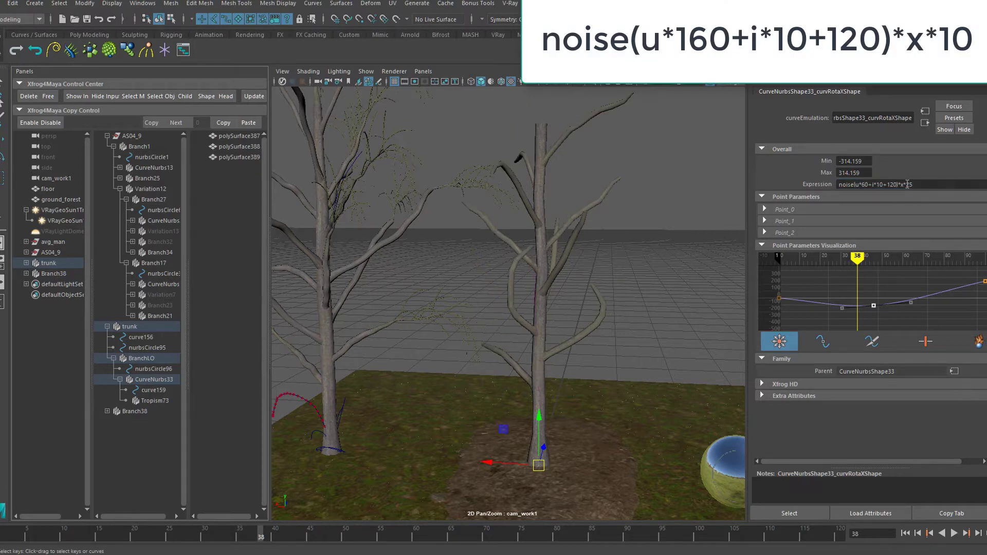
double_click(909, 184)
text(10)
key(Return)
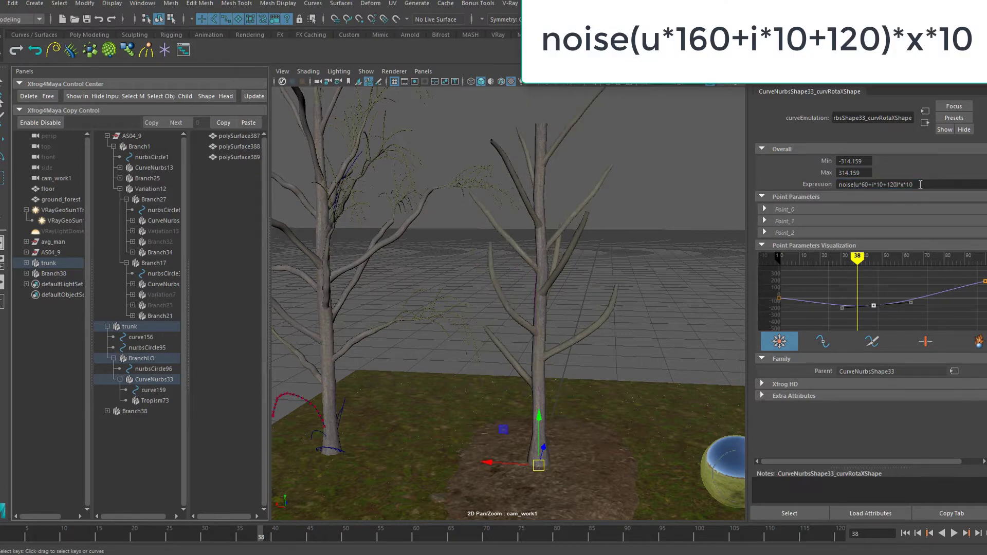
Lower the X-rotation curve's middle point slightly and change its expression to noise(u*160+i*10+120)*x*10.
middle_drag(875, 315, 877, 316)
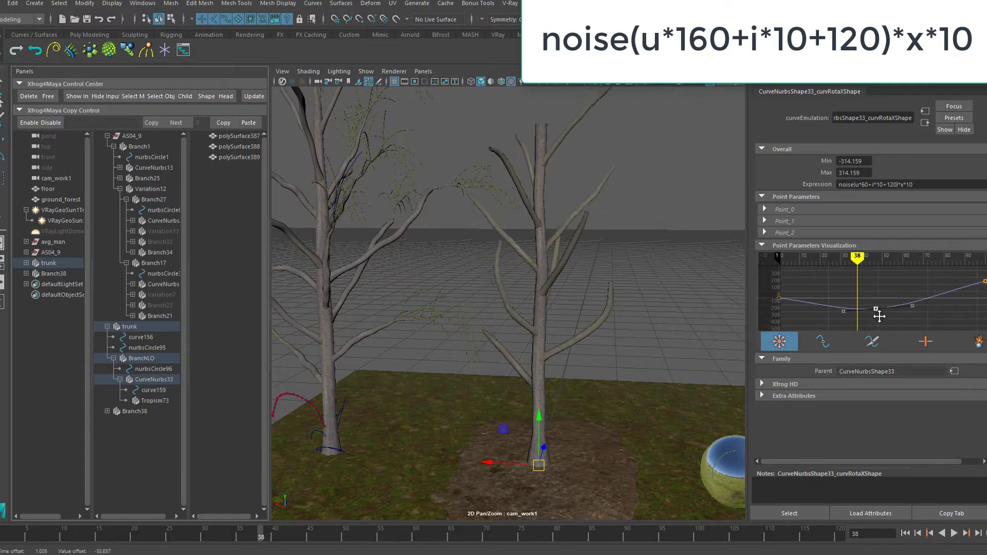
click(863, 185)
text(1)
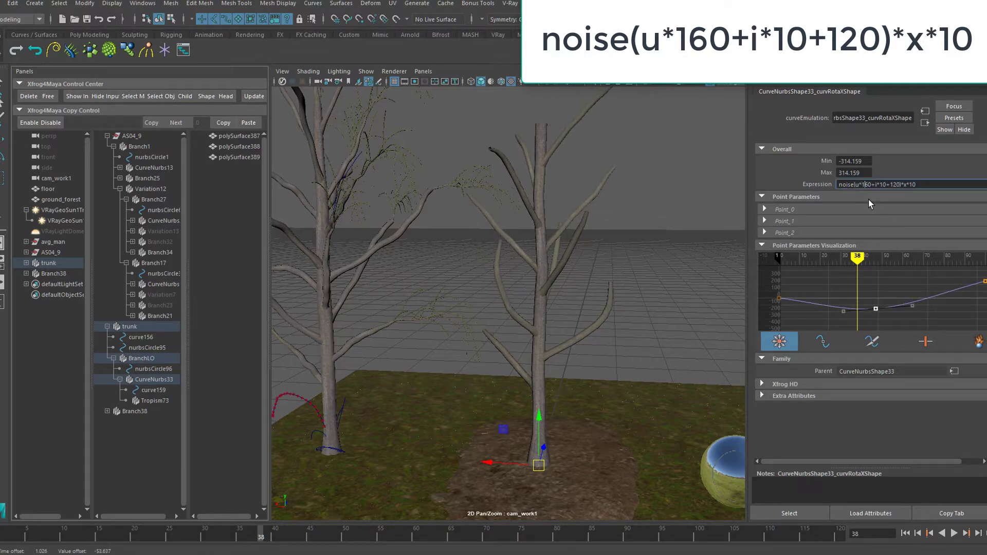
key(Return)
alt+drag(626, 212, 625, 212)
alt+middle_drag(626, 212, 622, 239)
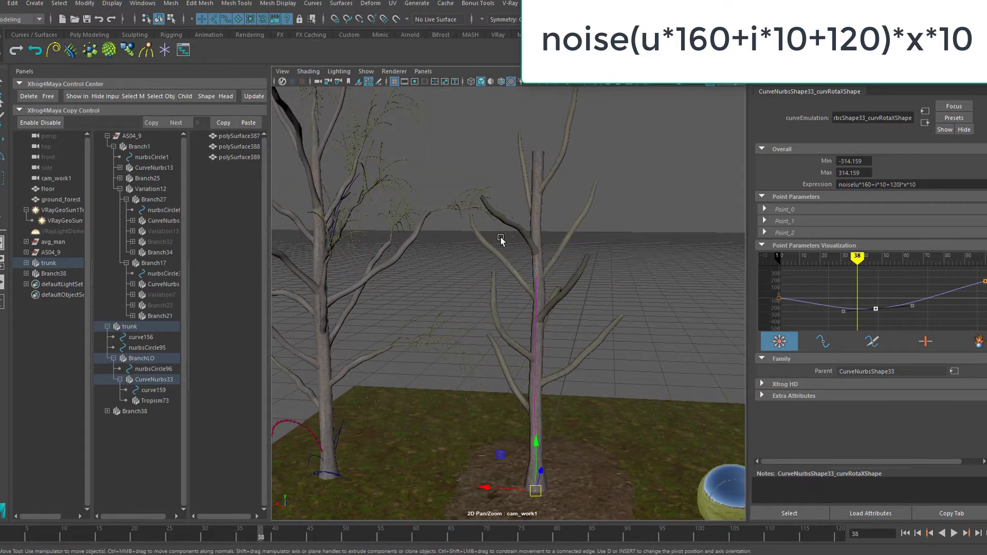
Add a Z-rotation curve to CurveNurbs33 and raise its last point slightly.
click(155, 380)
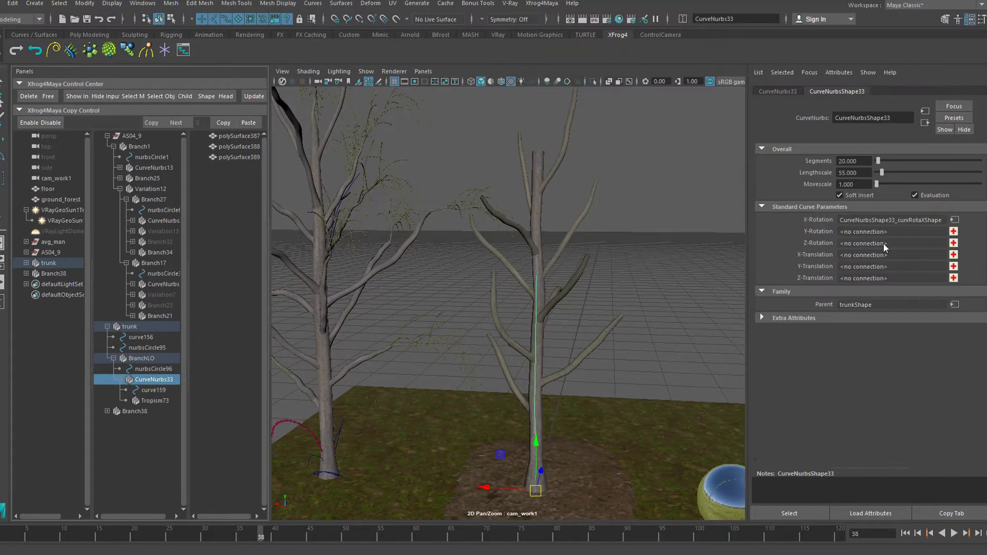
click(954, 242)
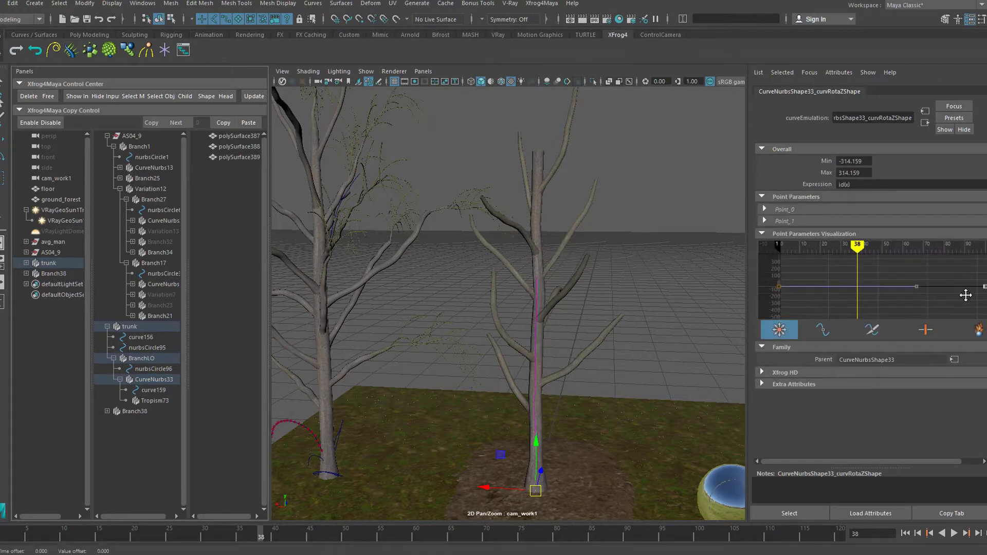
drag(965, 294, 965, 283)
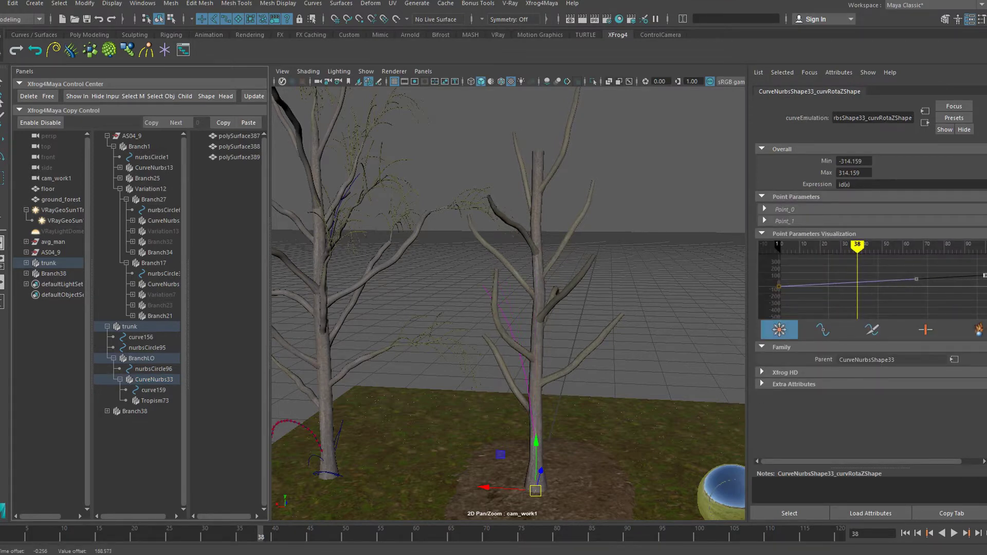
Set the Z-rotation curve's expression to noise(u*60+i*10+120)*x*2 and view the tree from a higher angle.
drag(857, 184, 820, 185)
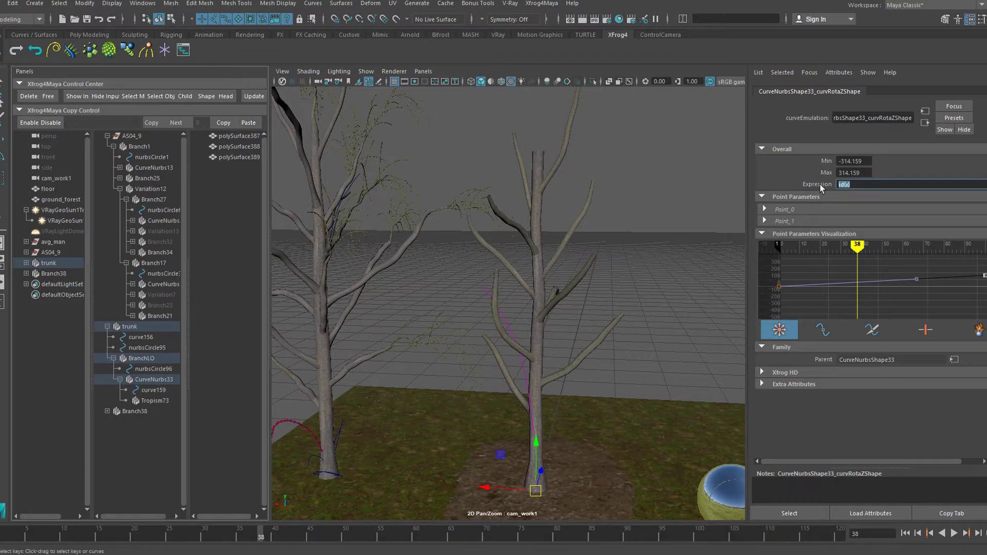
text(noise(u*60+i*10+120)*x*25)
key(Return)
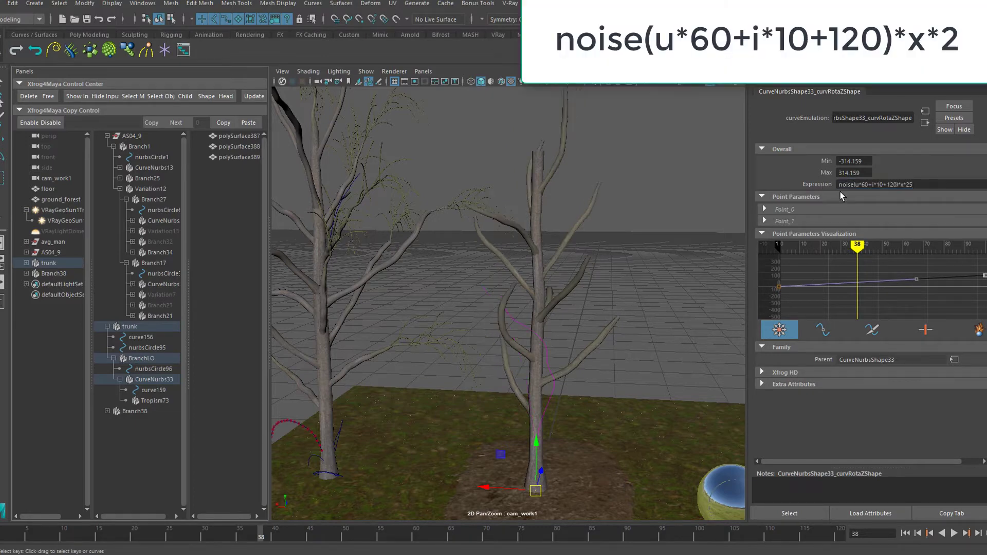
click(910, 184)
key(BackSpace)
key(Return)
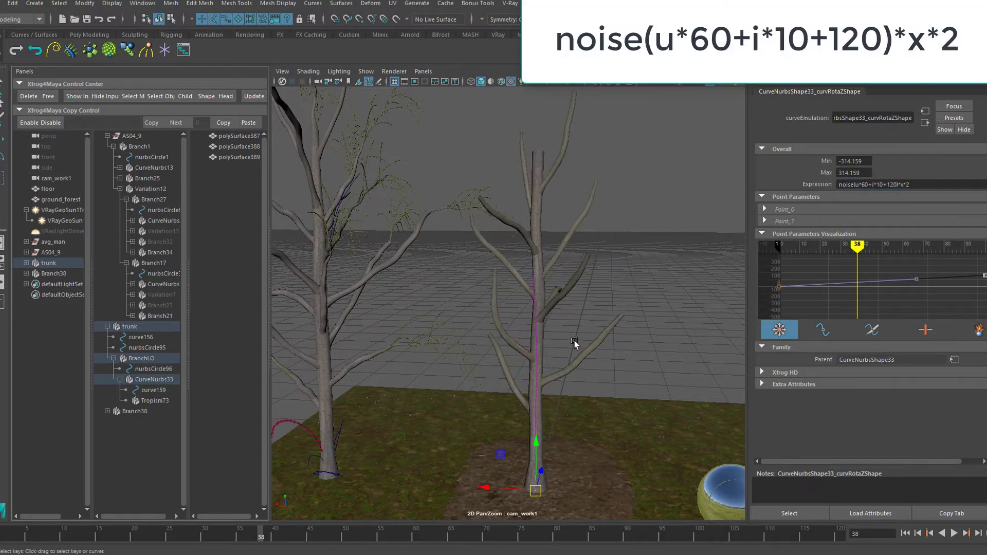
alt+drag(572, 341, 545, 228)
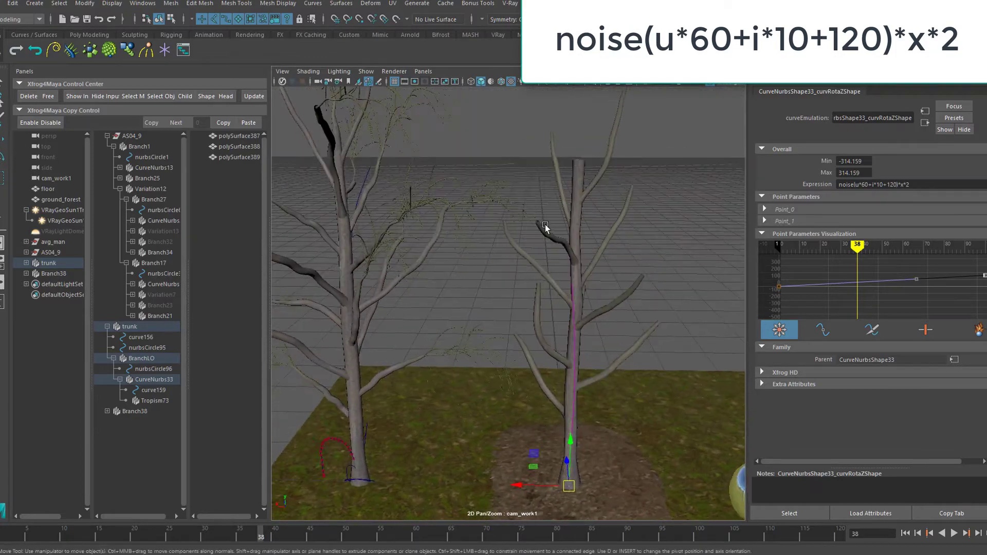
Collapse BranchLO in the hierarchy and delete the separate Branch38 object.
click(114, 358)
click(152, 357)
click(147, 368)
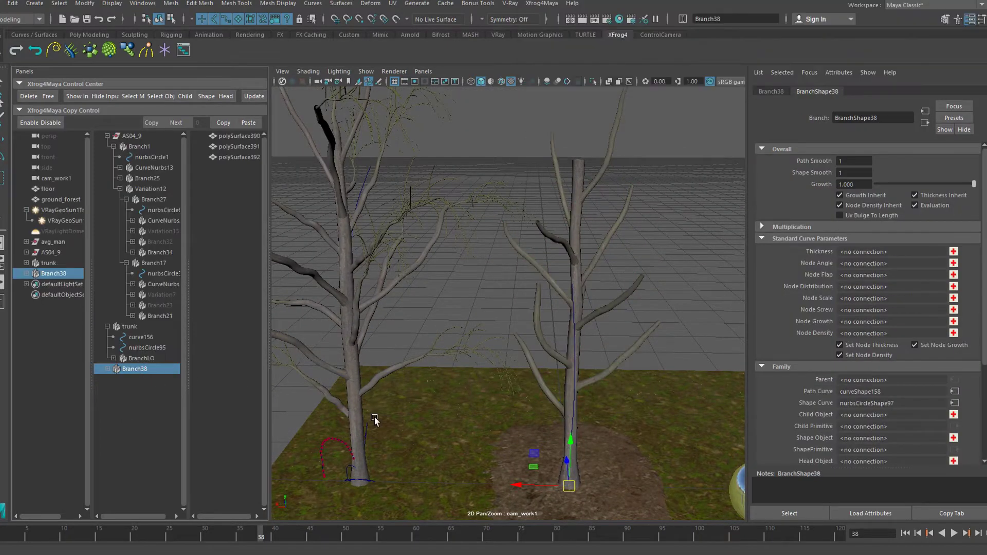
click(29, 96)
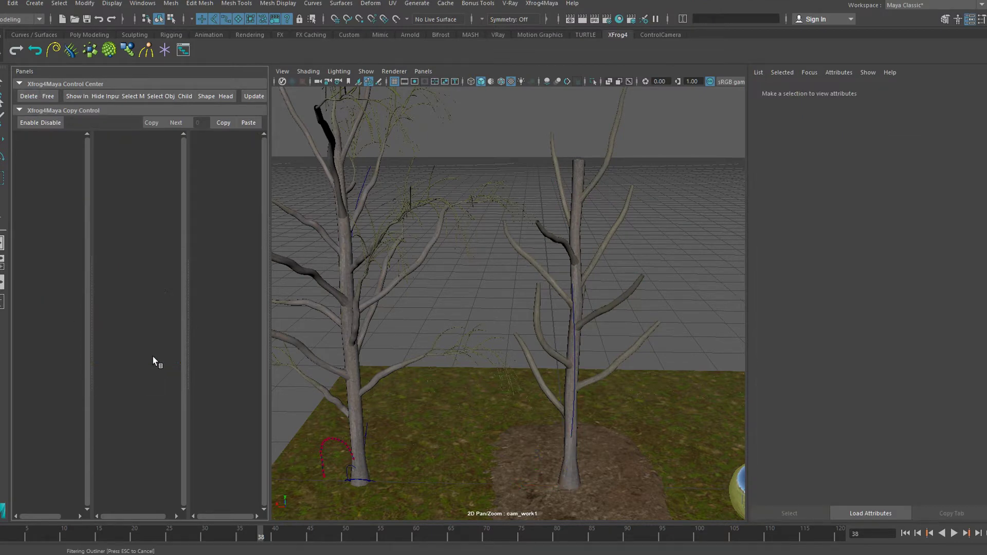
Duplicate BranchLO by copying and pasting it, and free the original BranchLO from the trunk.
click(152, 356)
click(223, 123)
click(248, 122)
click(137, 368)
click(143, 358)
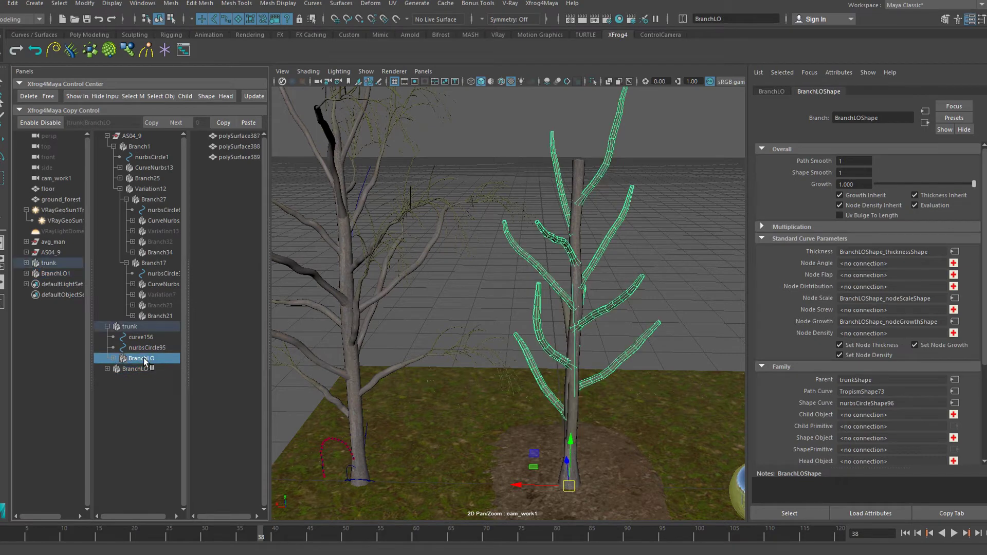
click(46, 98)
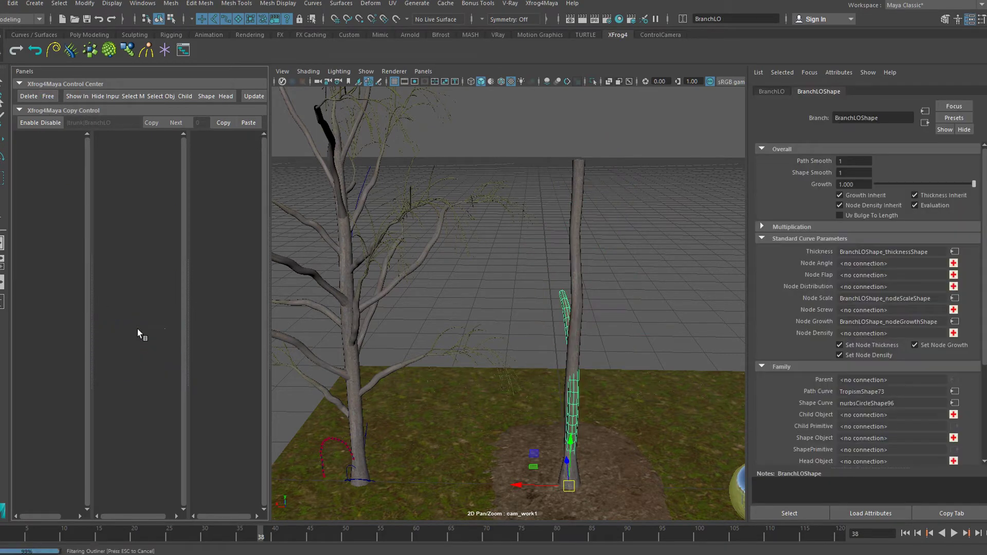
Create an Xfrog Variation object and make it a child of the trunk.
click(136, 348)
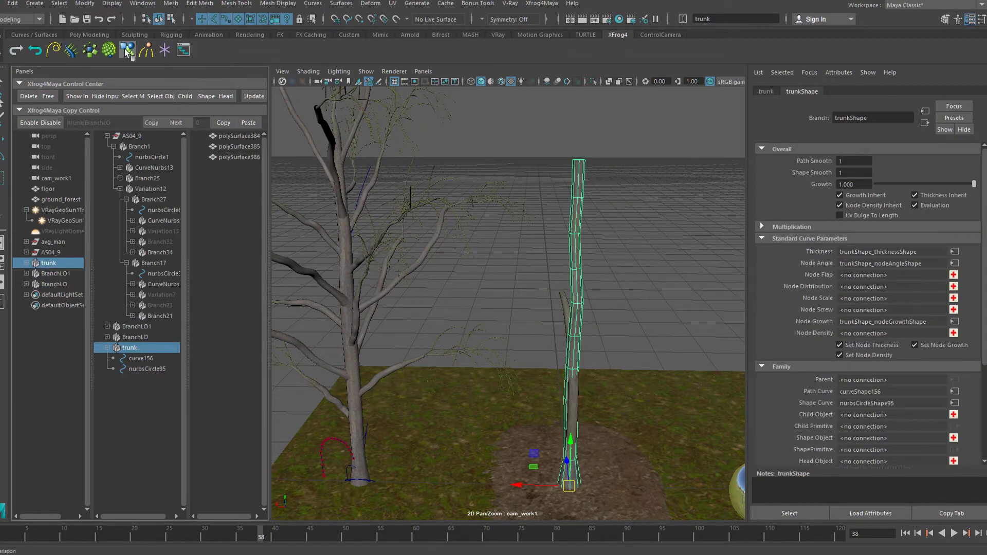
click(90, 50)
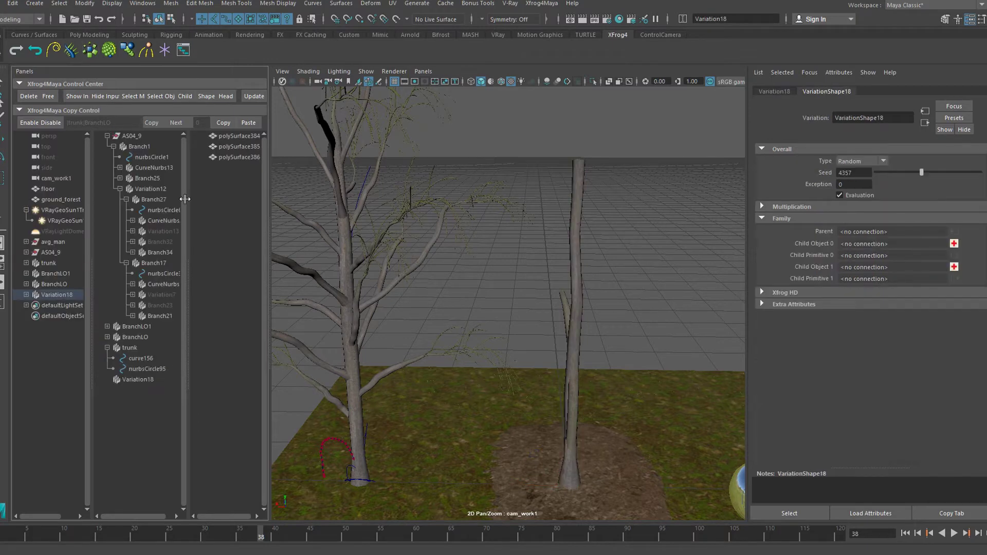
click(137, 381)
ctrl+click(138, 348)
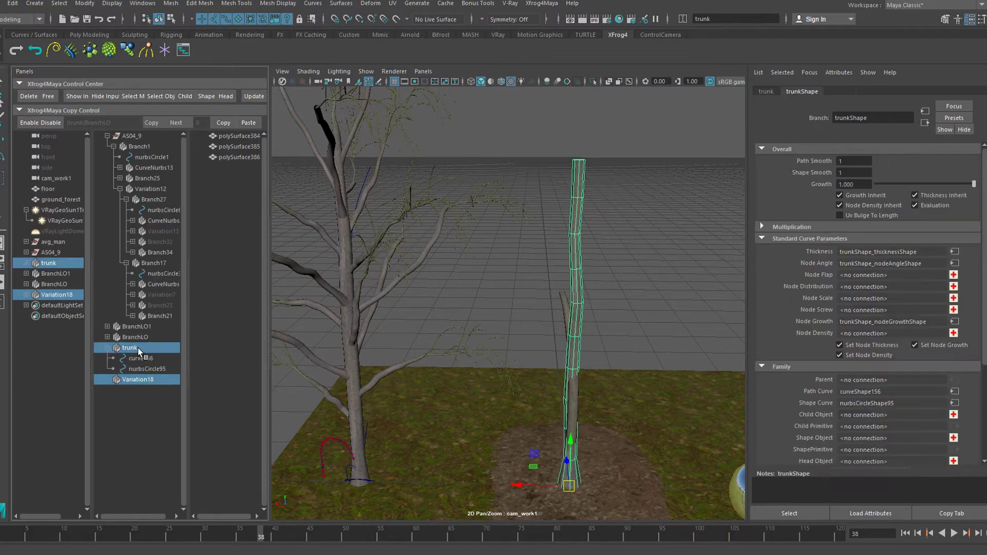
click(186, 96)
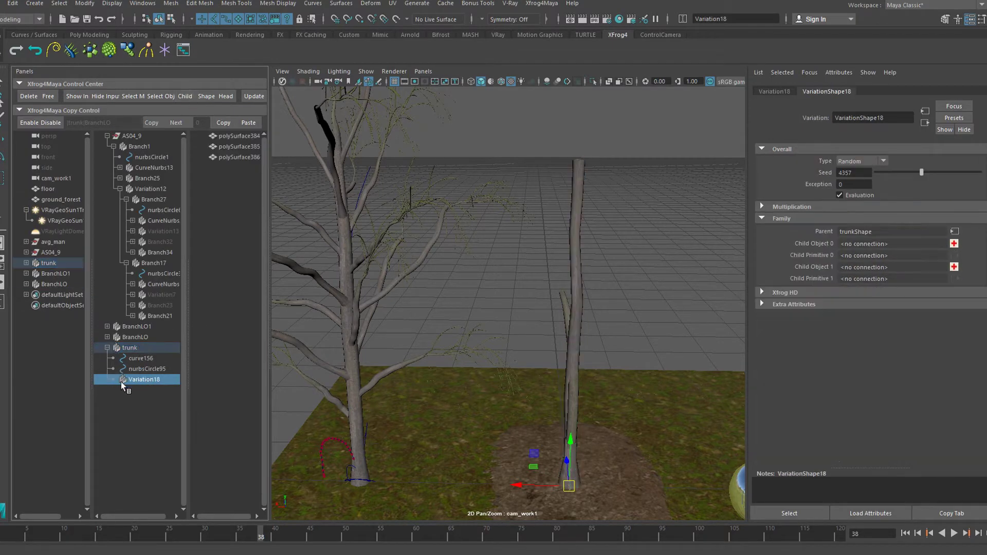
Connect BranchLO to the Variation's Child Object 0 and BranchLO1 to its Child Object 1.
ctrl+click(138, 336)
ctrl+shift+click(148, 379)
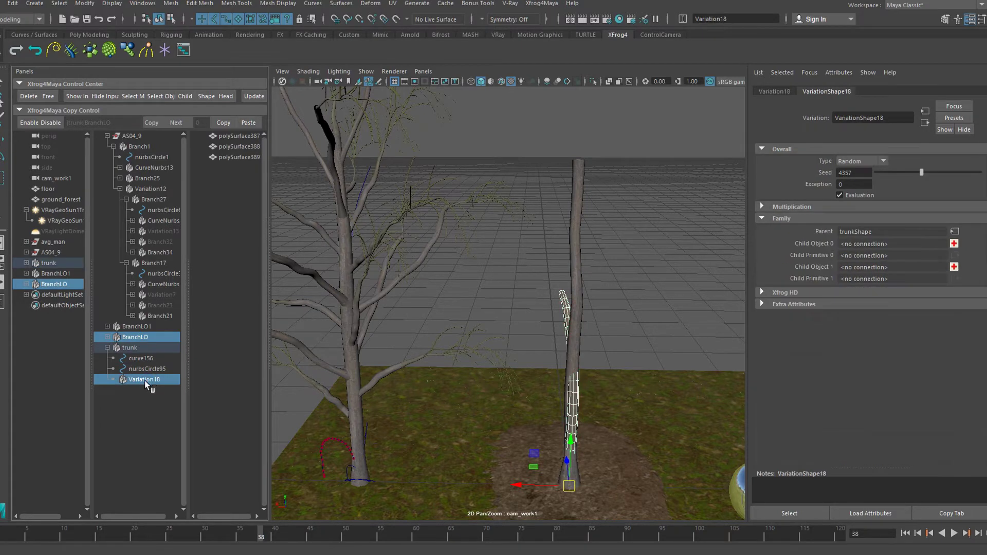
click(954, 244)
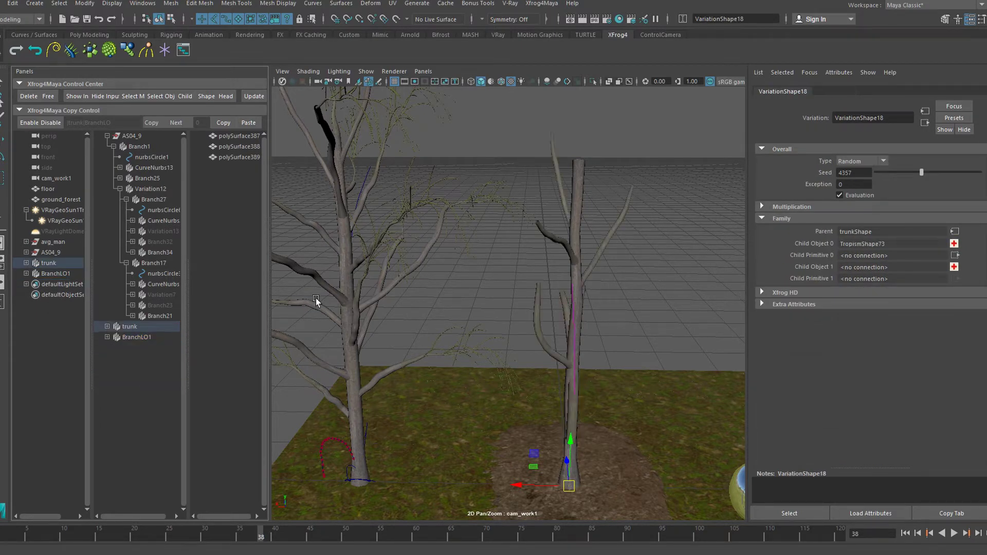
click(129, 337)
click(108, 326)
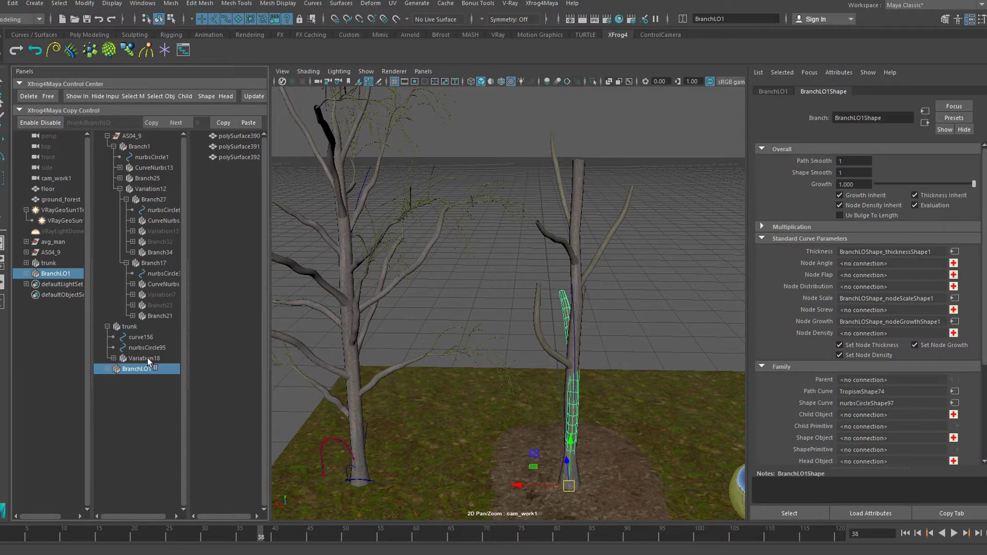
ctrl+click(147, 358)
click(954, 267)
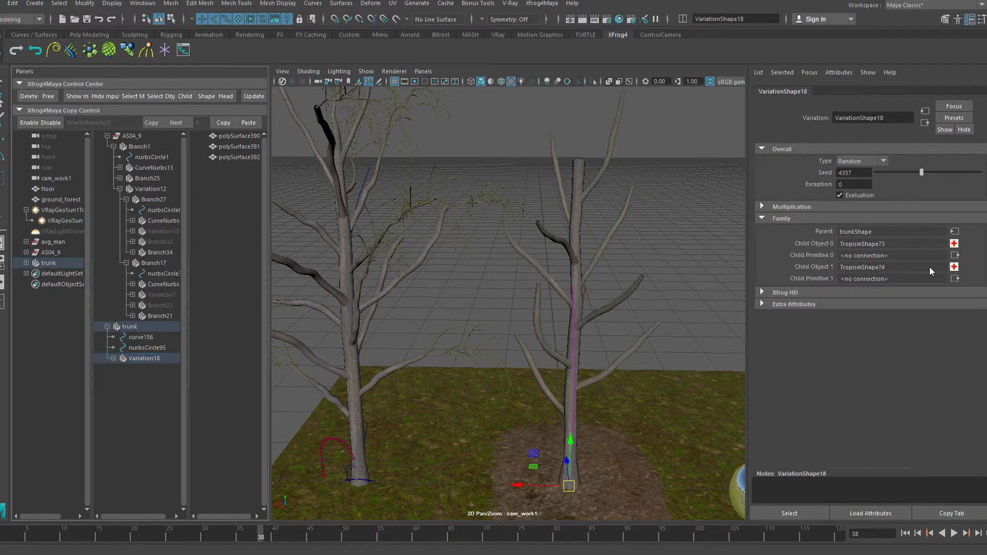
Set the child count of Variation18 to 3 and update its multiplication settings.
click(152, 380)
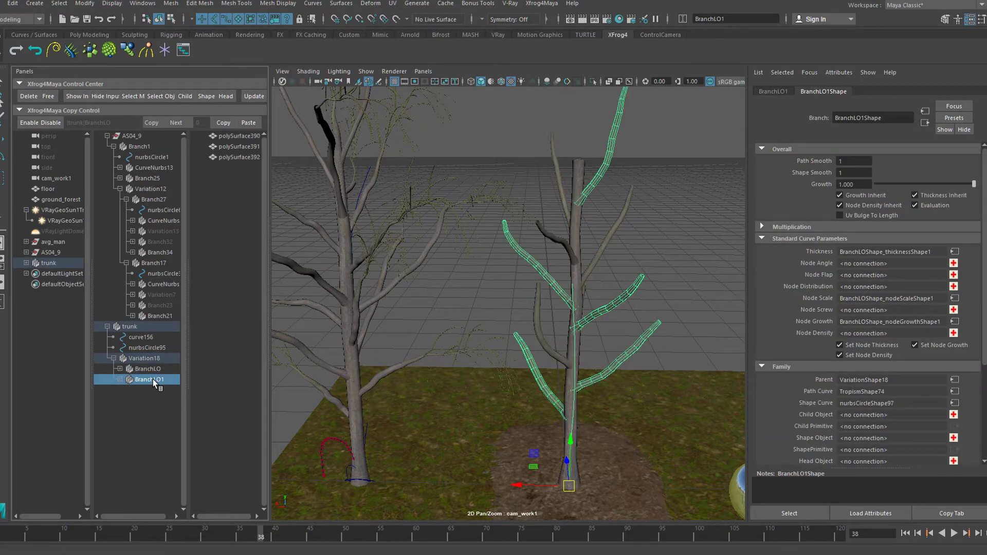
click(145, 357)
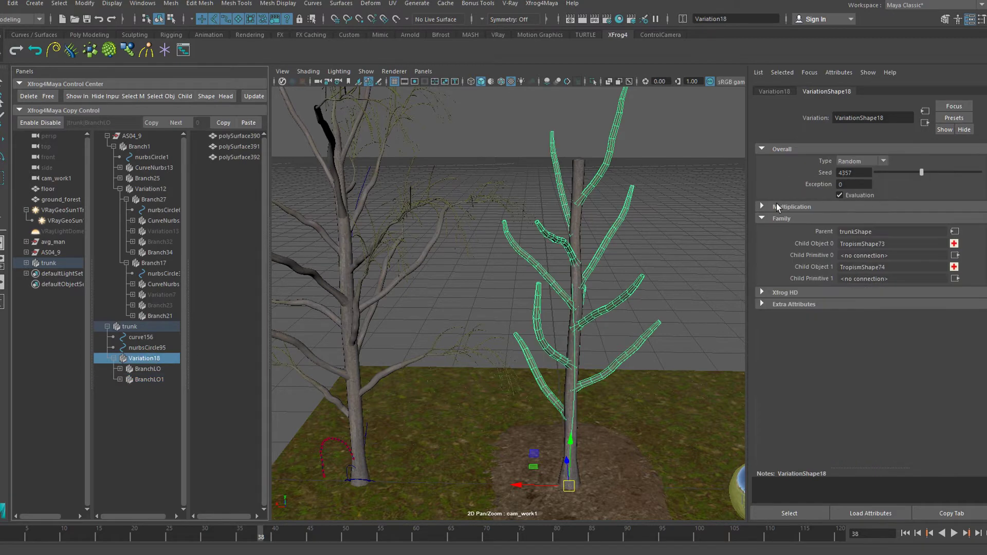
click(778, 207)
click(830, 251)
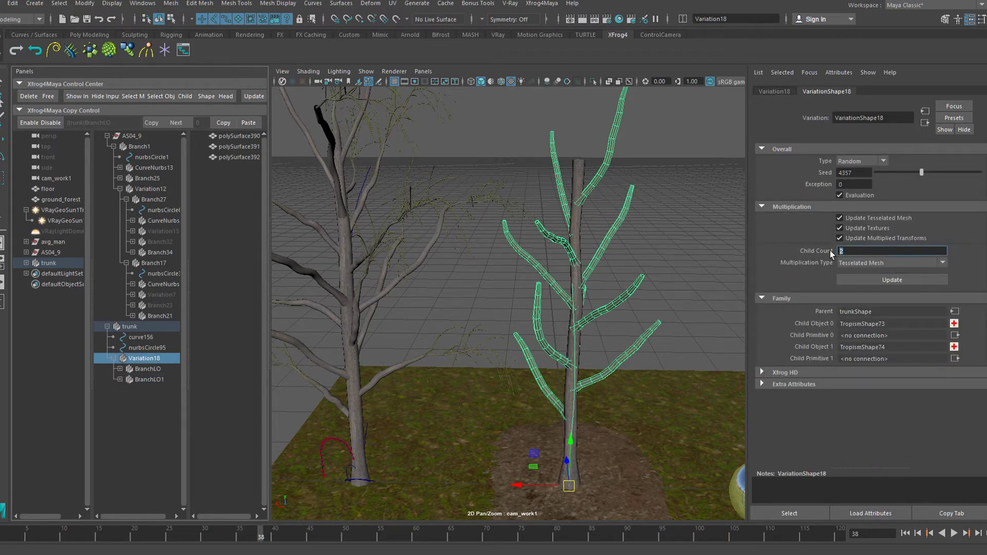
text(3)
key(Tab)
click(850, 279)
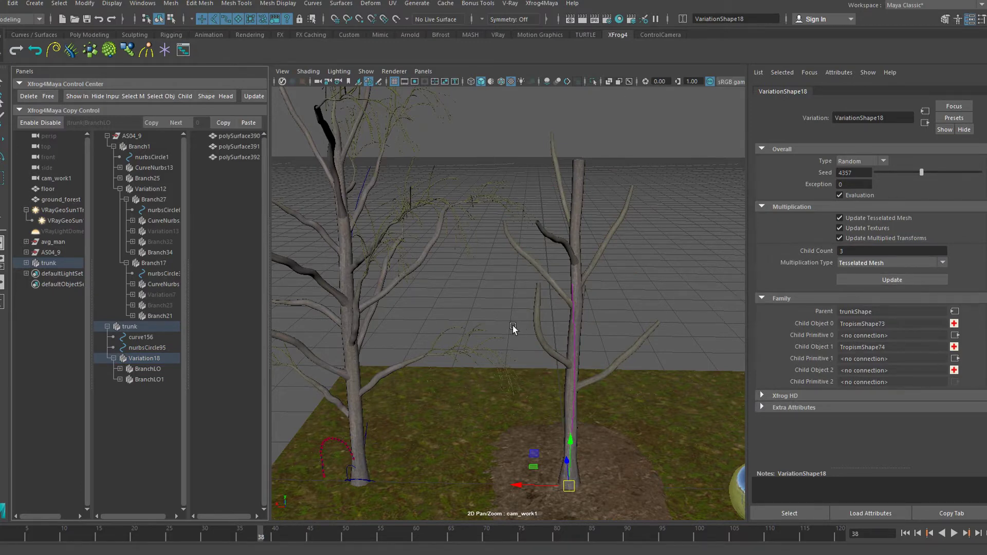
Expand BranchLO1 and CurveNurbs34, and lower the last point of Tropism74's intensity curve slightly.
click(155, 380)
click(120, 380)
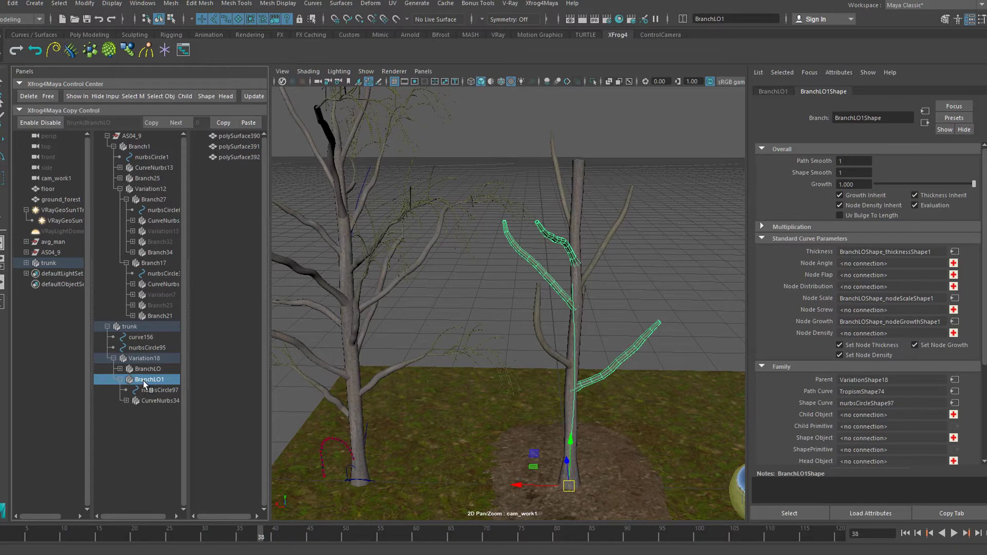
click(126, 401)
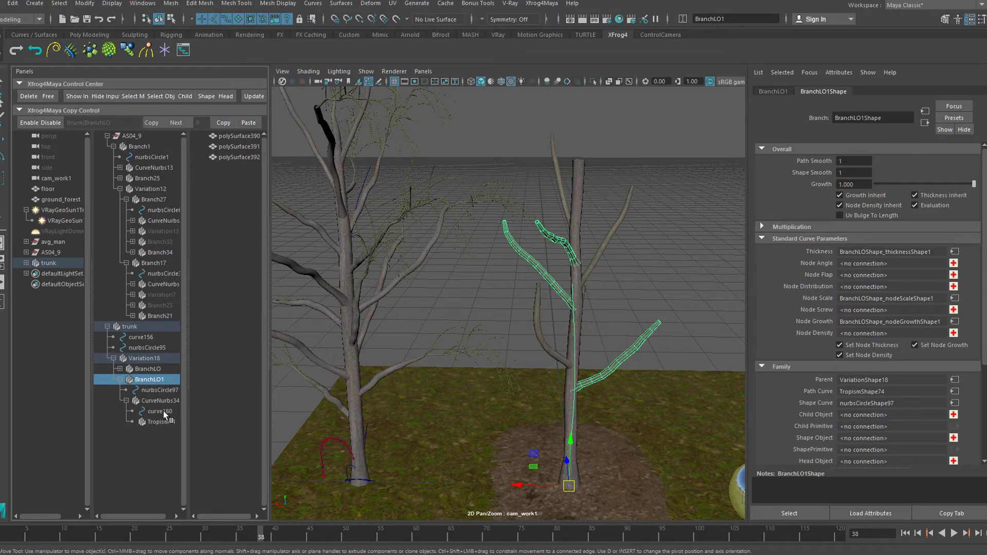
click(158, 422)
click(955, 208)
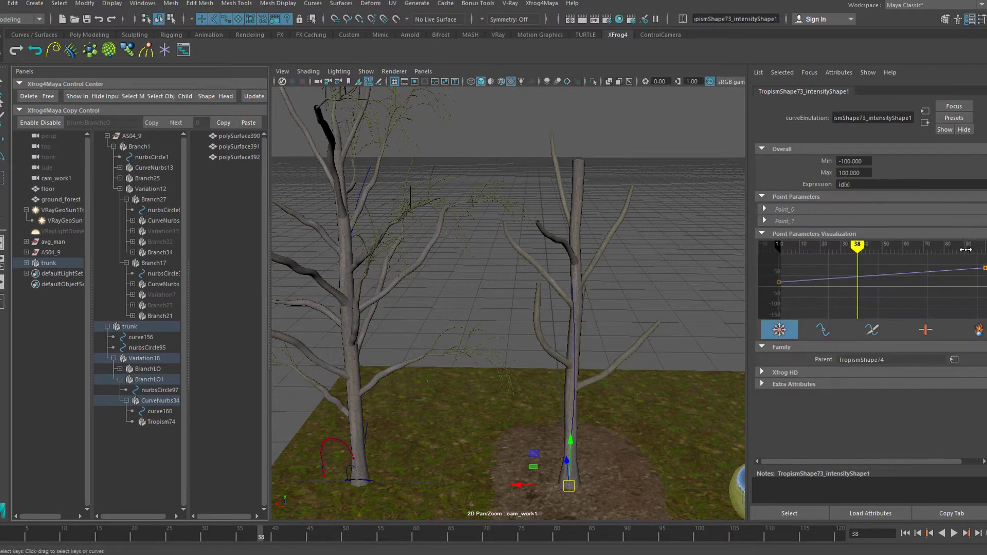
mouse_move(981, 271)
mouse_down()
mouse_move(976, 286)
mouse_move(975, 275)
mouse_up()
Expand BranchLO and set the length scale of CurveNurbs33 to 60.
click(154, 369)
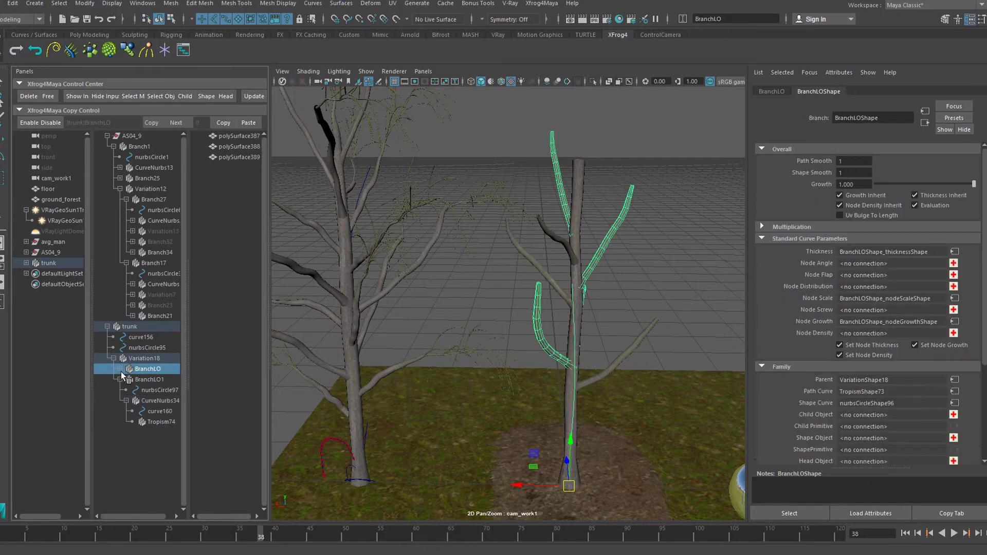
click(120, 369)
click(156, 390)
drag(888, 173, 891, 174)
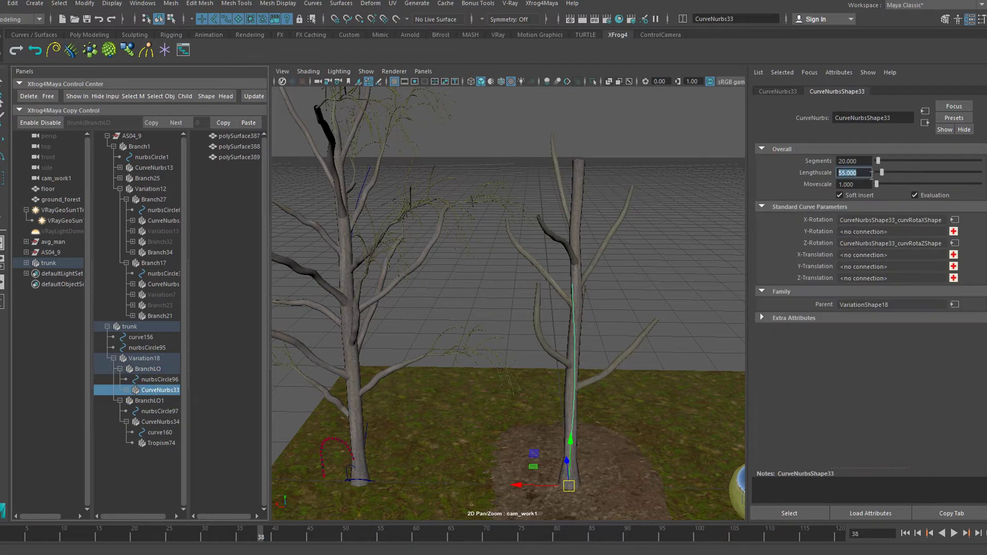
text(60)
key(Return)
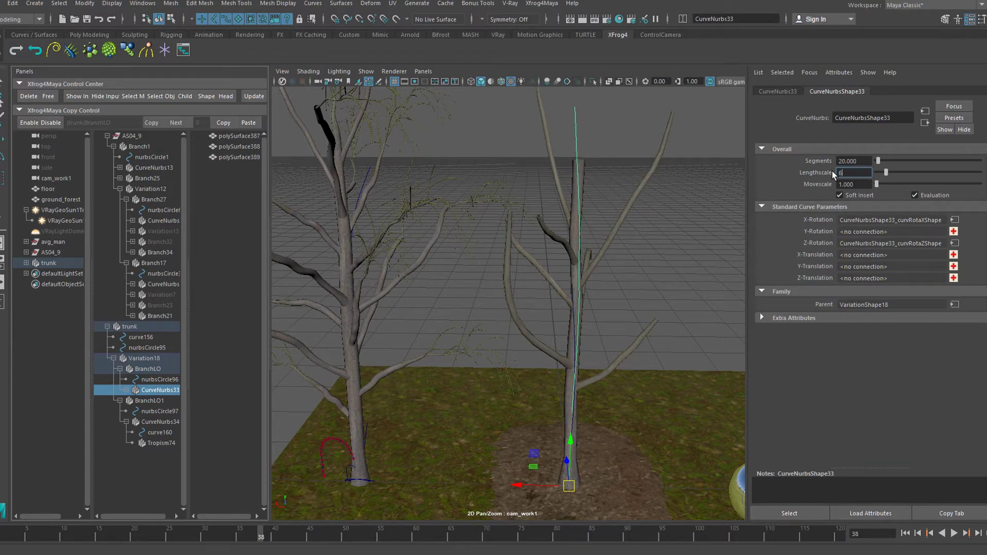
Try node numbers 14 and 22 on the trunk and set its node number to 16.
click(139, 329)
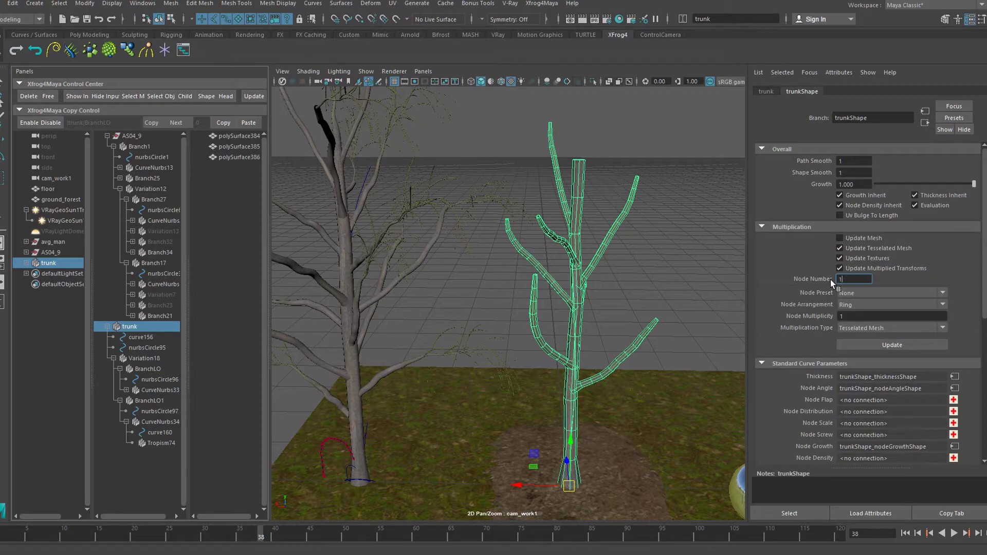
text(4)
key(Return)
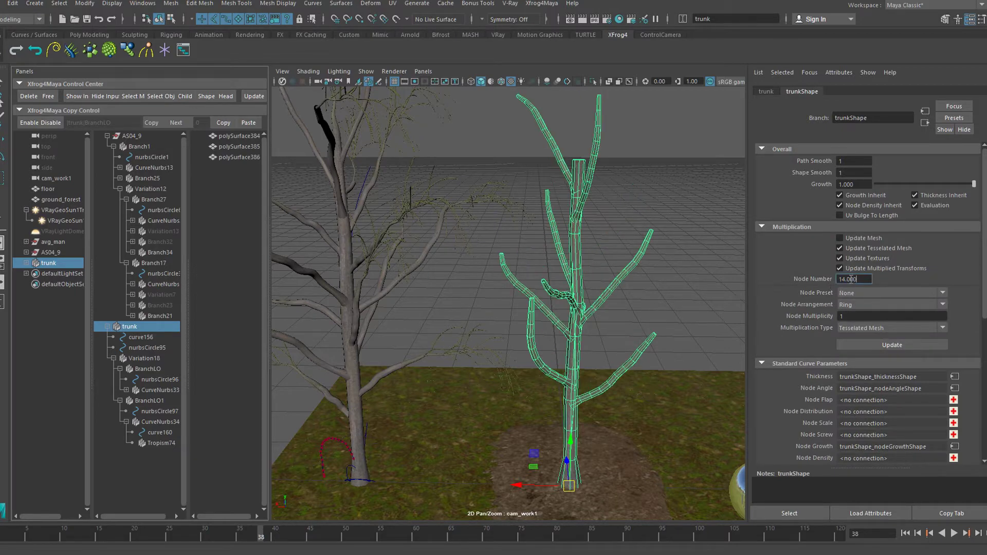
text(22)
key(Return)
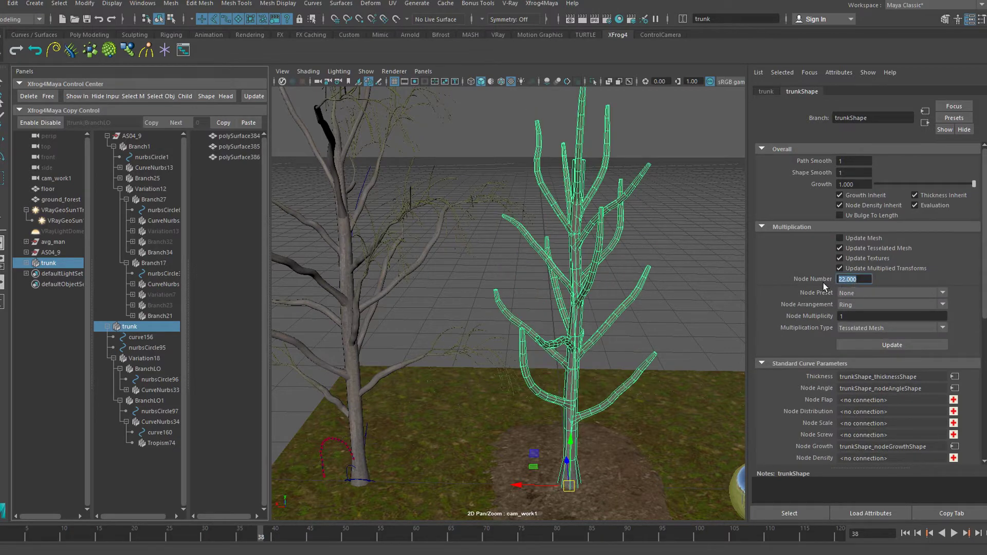
text(16)
key(Return)
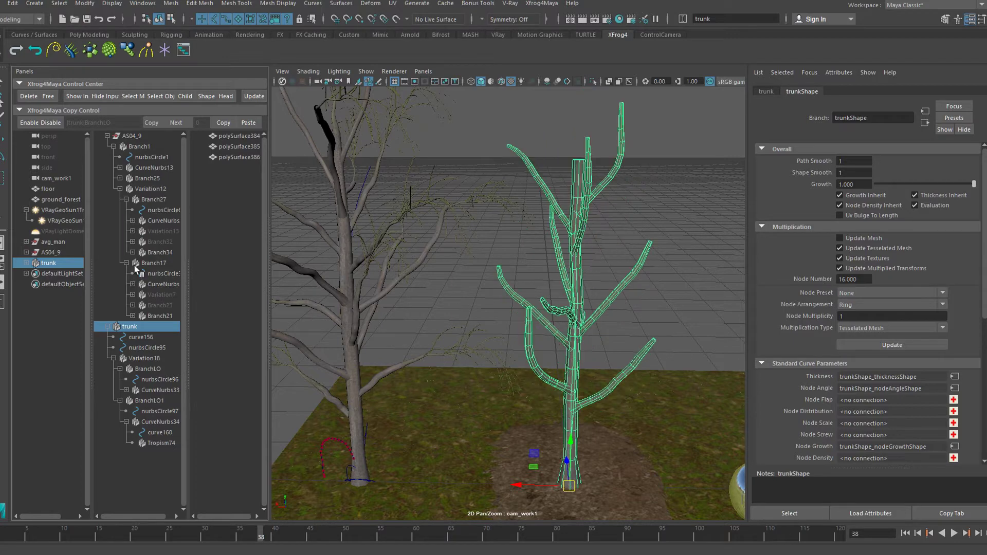
Lower the last points of the trunk's thickness curve to taper the upper trunk.
click(954, 376)
drag(938, 329, 986, 347)
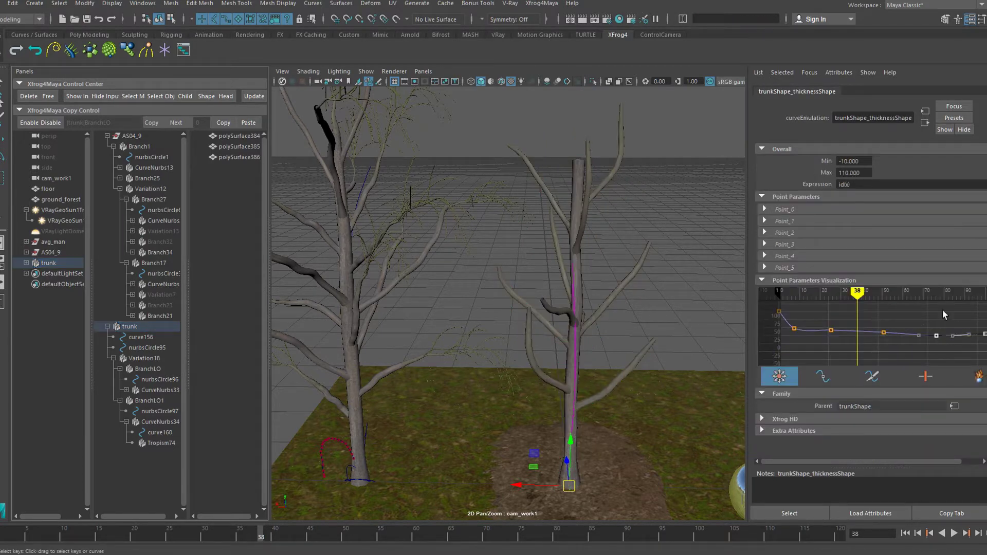
middle_drag(942, 310, 971, 321)
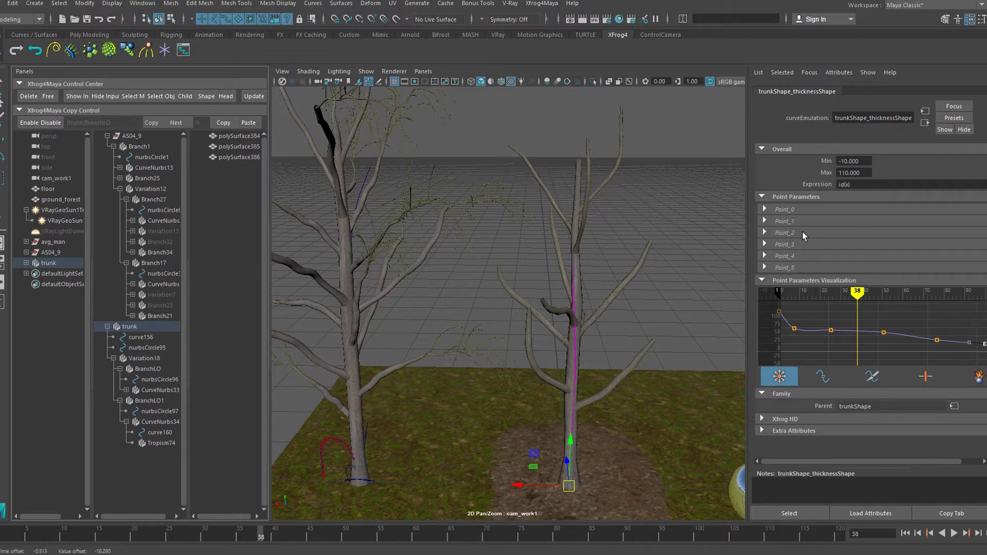
Preview both trees with V-Ray IPR, with the dome light and the reference tree's hidden foliage shown.
click(621, 193)
mouse_move(608, 223)
alt+mouse_down()
mouse_move(579, 229)
mouse_move(578, 218)
mouse_move(612, 227)
mouse_move(609, 214)
alt+mouse_up()
click(397, 72)
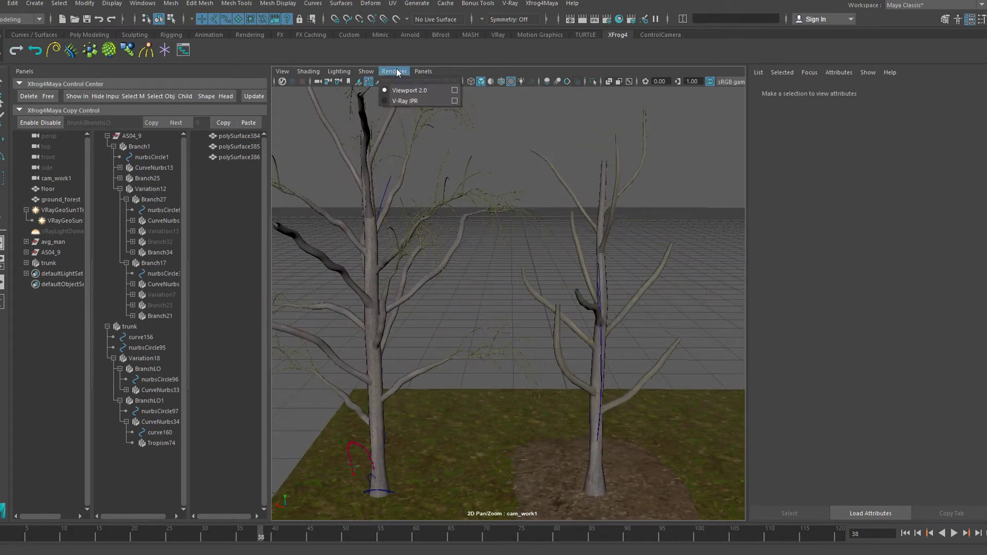
click(406, 104)
click(59, 231)
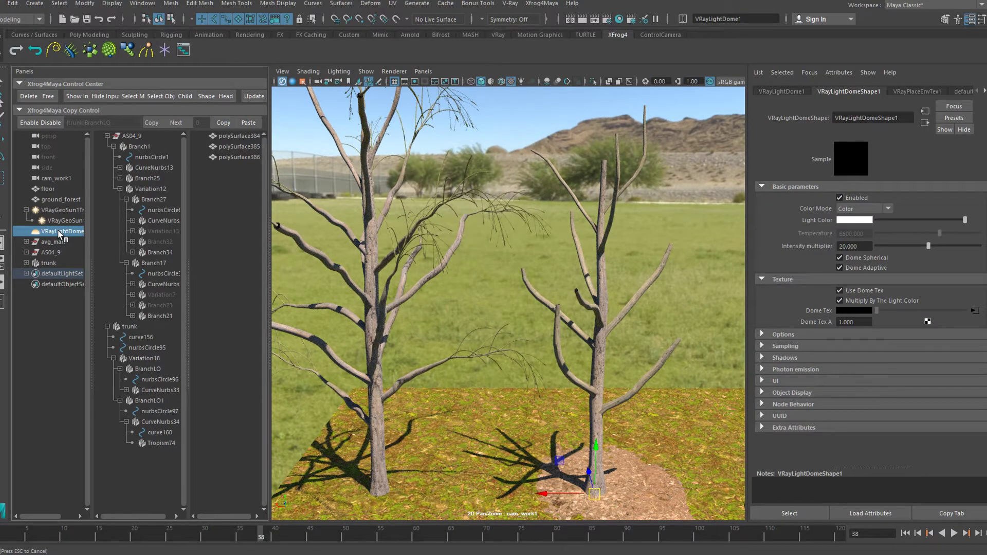
click(544, 234)
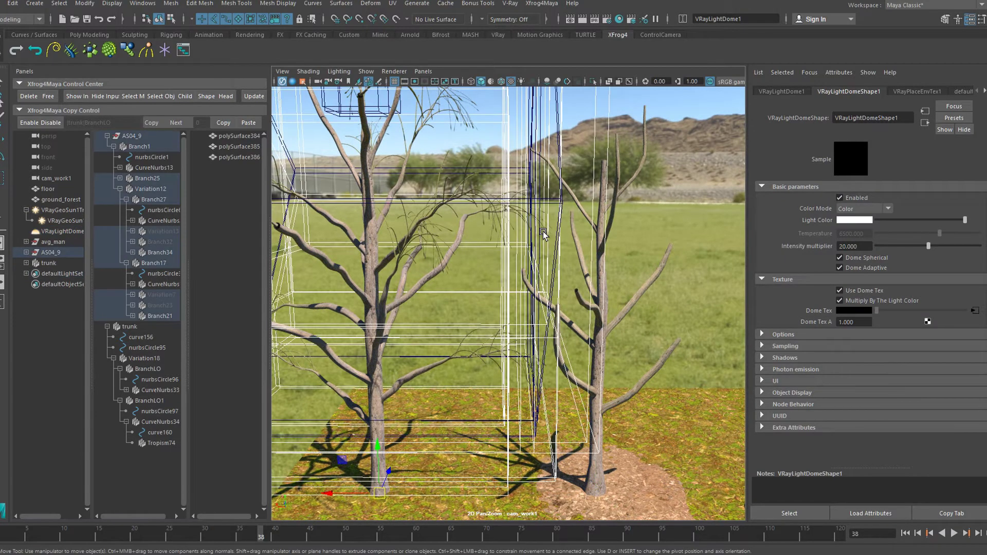
Switch the viewport back to Viewport 2.0 and hide VRayLightDome1.
click(396, 72)
click(397, 89)
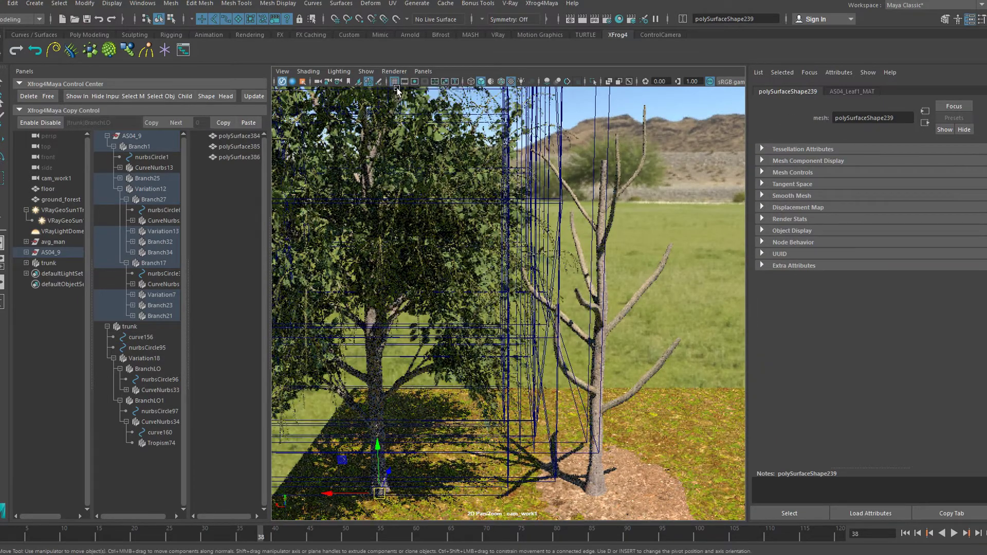
click(59, 231)
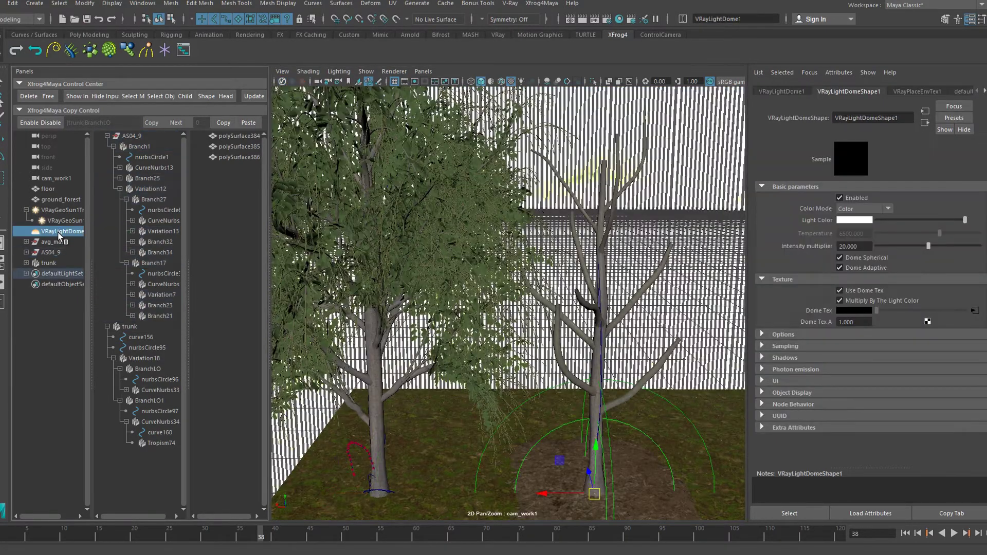
key(ctrl+h)
Hide Variation13, Branch32, Variation7 and Branch23 of the reference tree.
click(517, 259)
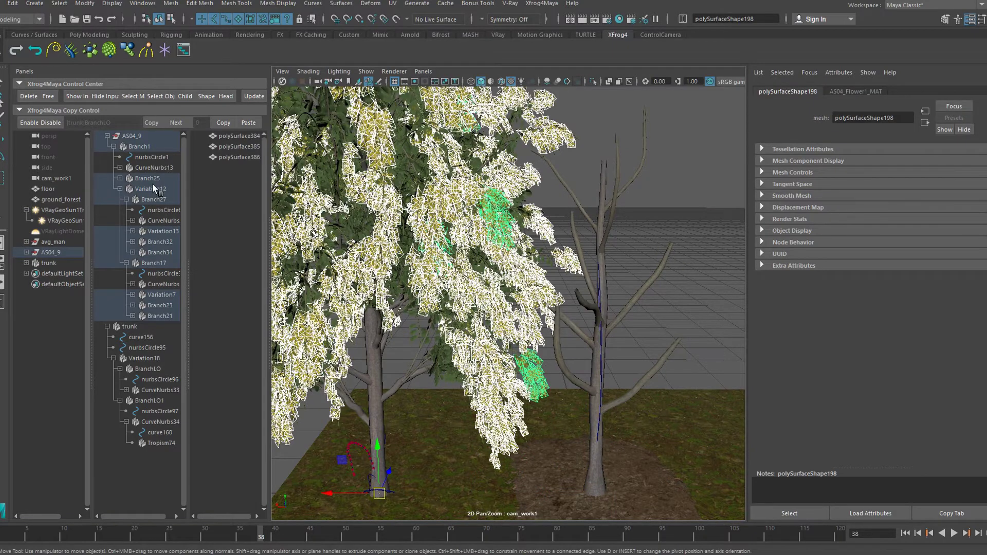
click(154, 189)
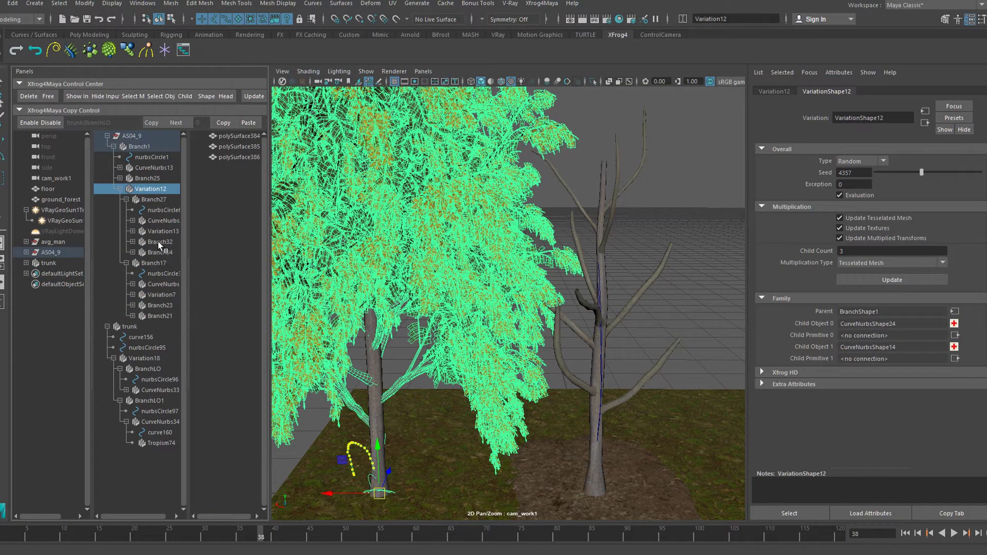
click(158, 241)
ctrl+click(159, 231)
key(ctrl+h)
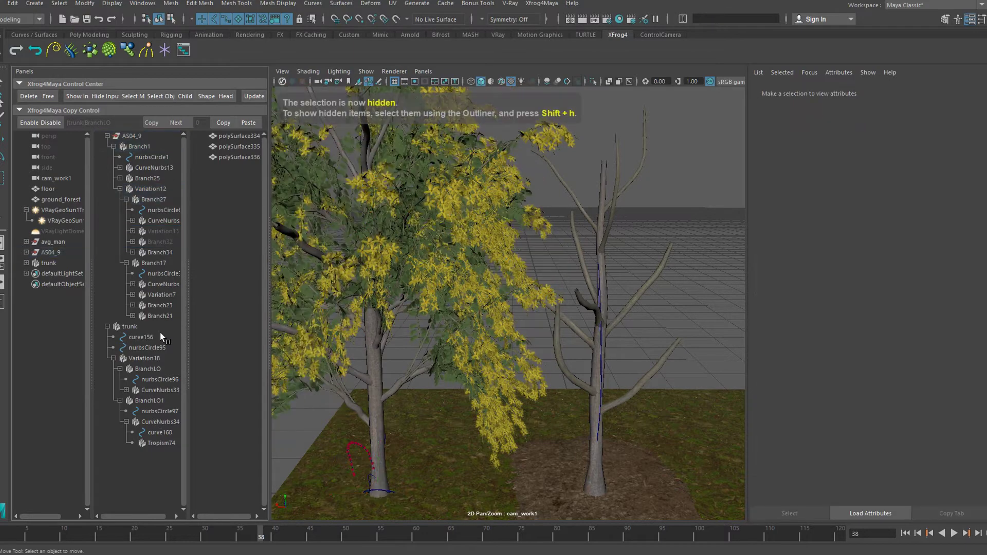
click(157, 294)
ctrl+click(162, 306)
key(ctrl+h)
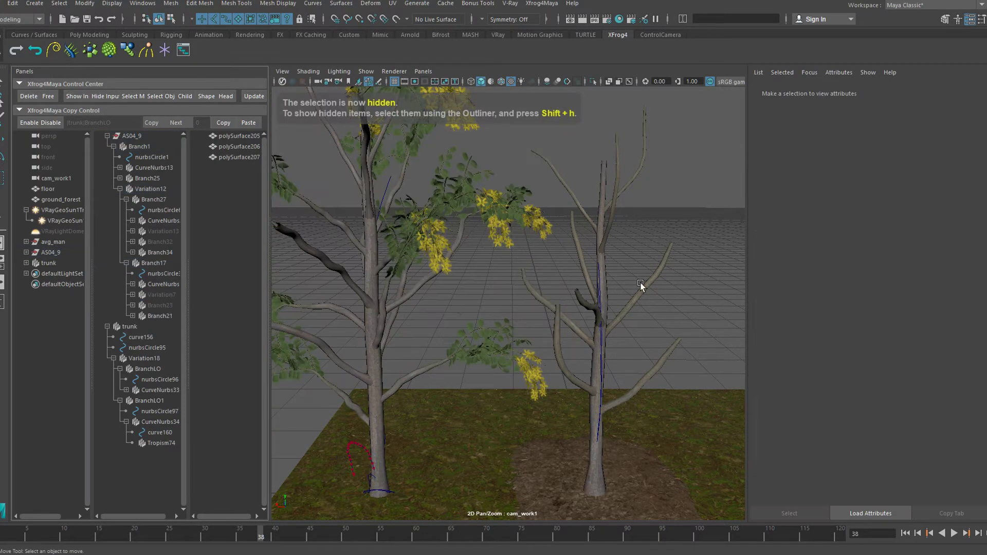
Hide the trunk object and collapse its hierarchy.
alt+drag(477, 254, 489, 284)
click(128, 327)
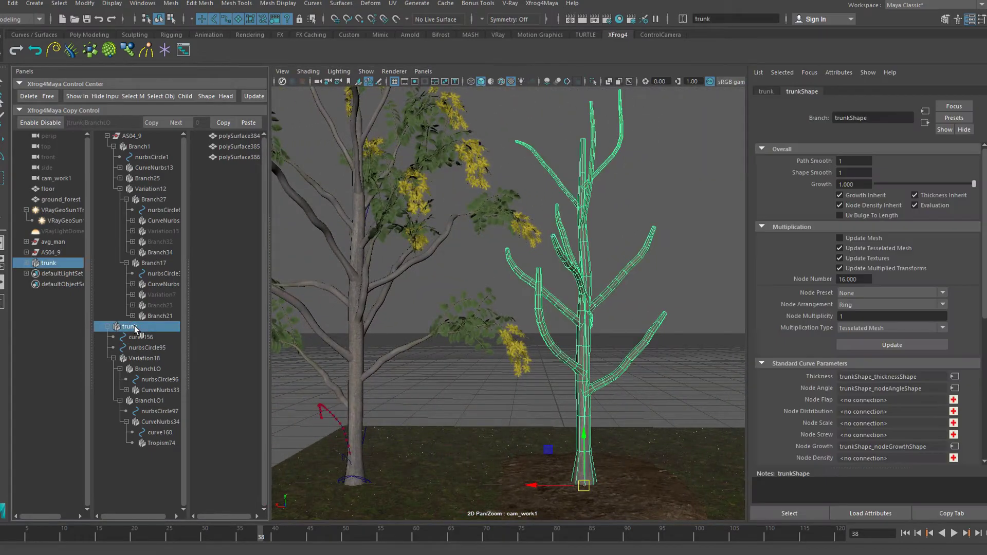
key(ctrl+h)
click(107, 326)
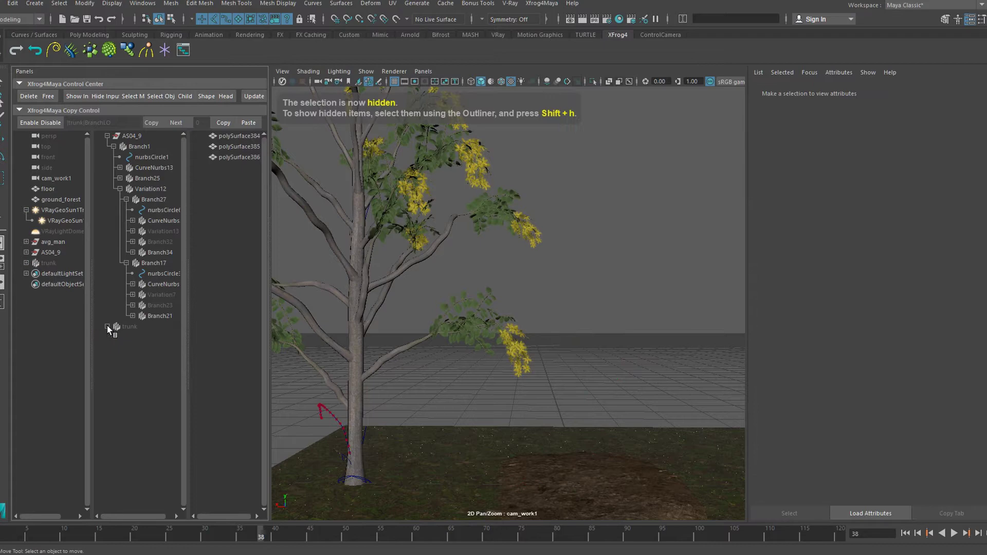
Create two Xfrog Branch objects and expand their hierarchies.
click(71, 50)
click(107, 348)
click(107, 337)
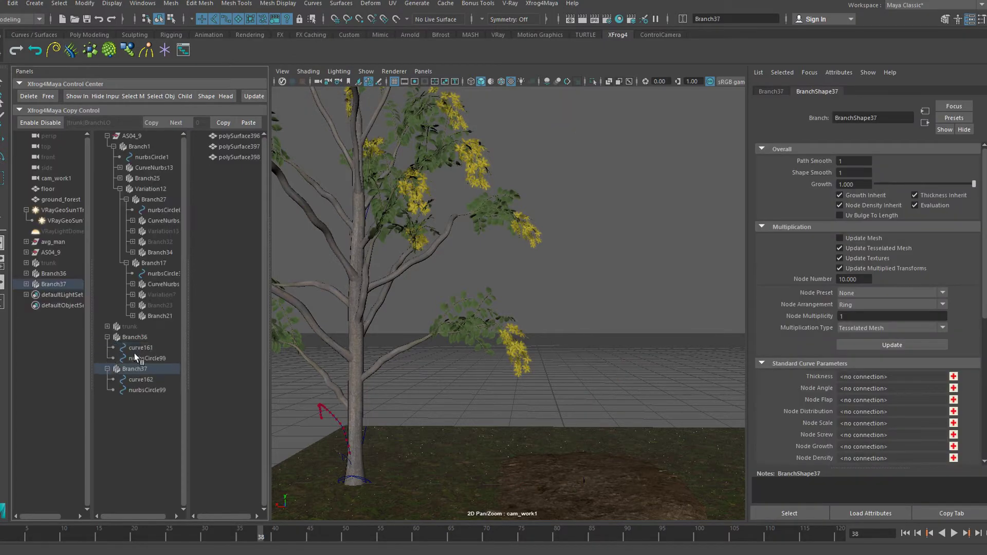
Scale up the curves and profile circles of Branch36 and Branch37, and shrink just the two circles to slim the branches.
drag(140, 348, 146, 390)
key(e)
key(r)
drag(584, 485, 596, 489)
alt+middle_drag(598, 489, 584, 428)
alt+right_drag(584, 428, 632, 420)
drag(610, 504, 624, 508)
alt+right_drag(642, 502, 639, 457)
alt+middle_drag(639, 457, 616, 457)
ctrl+click(140, 379)
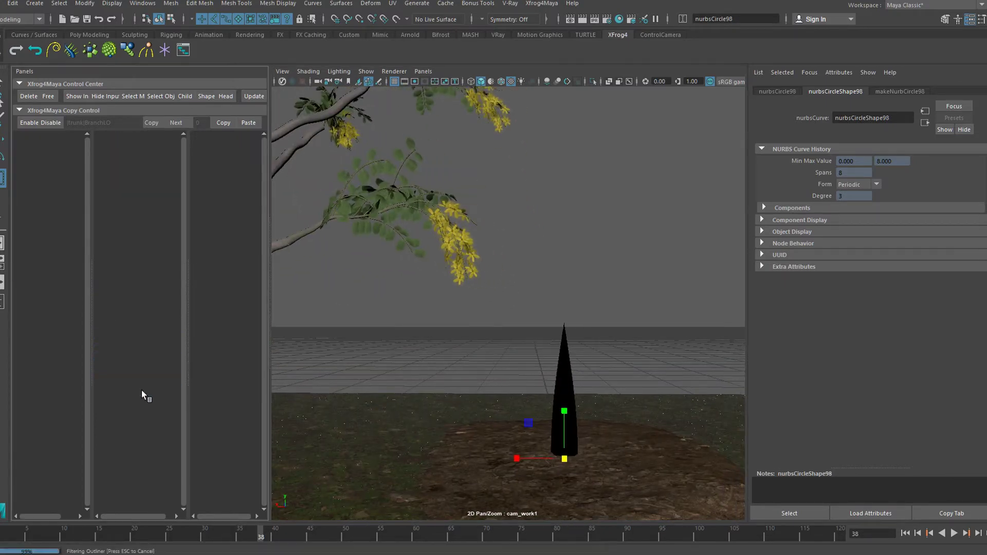
ctrl+click(142, 347)
Make Branch37 a child of Branch36.
click(135, 338)
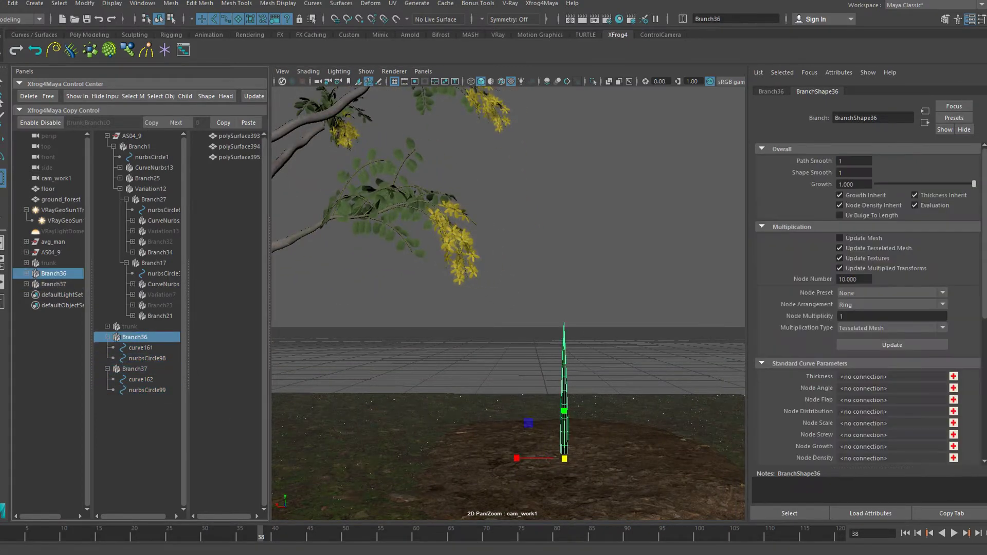
click(146, 369)
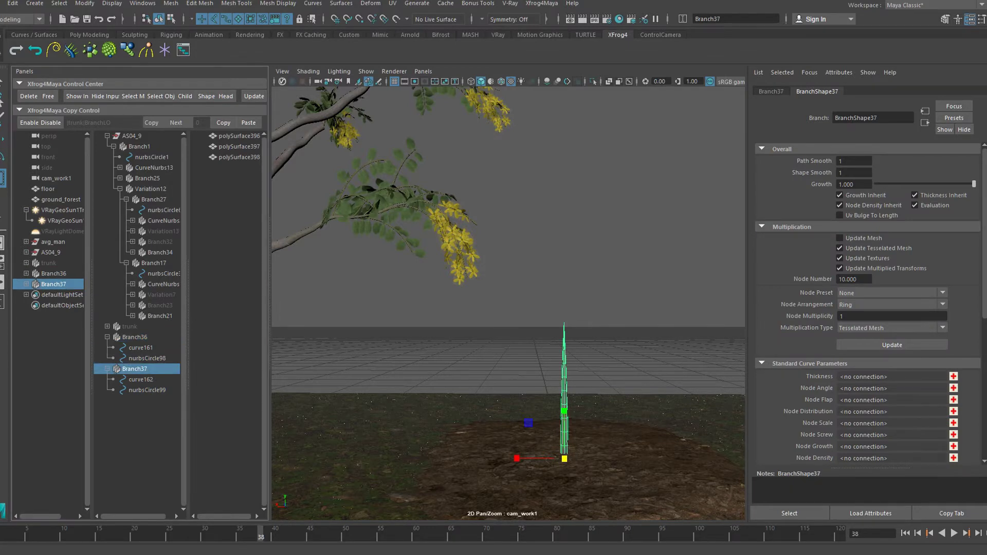
drag(131, 374, 138, 337)
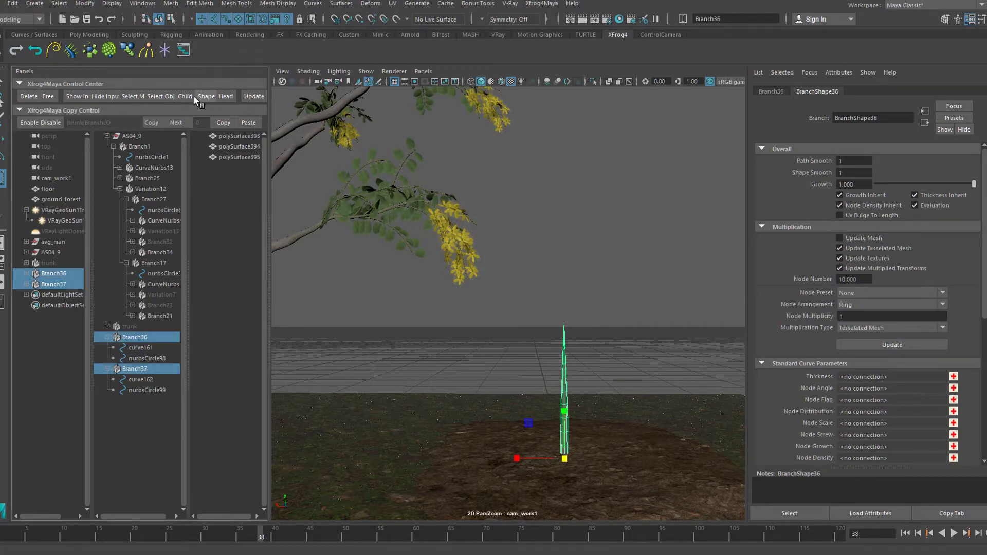
Rename Branch36 as BranchMED and its child Branch37 as green1.
double_click(141, 337)
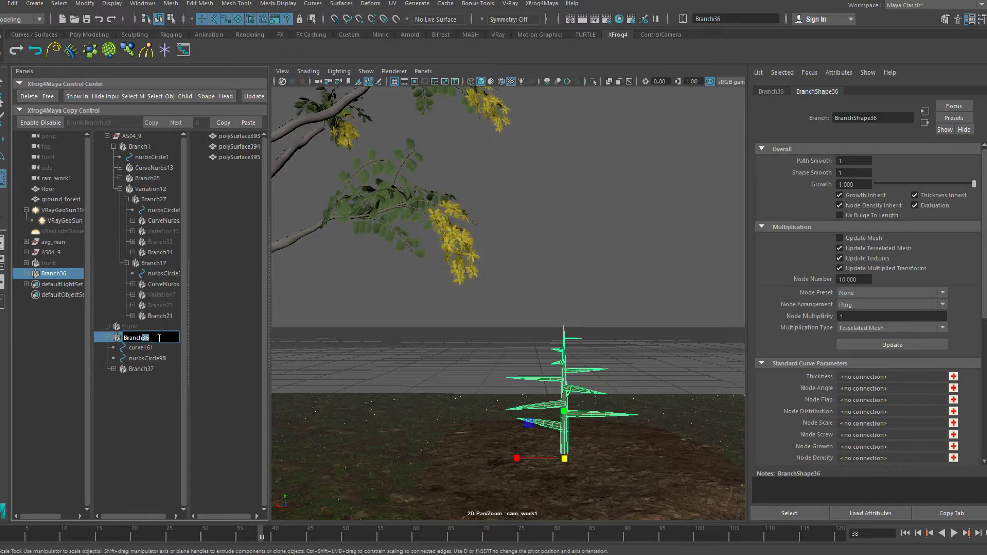
key(Return)
double_click(148, 369)
click(159, 369)
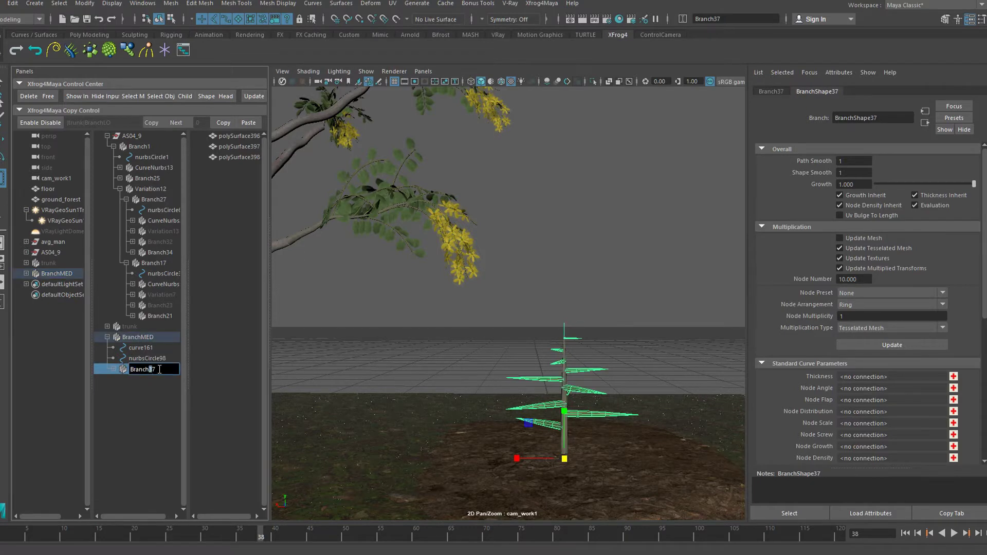
text(green)
key(Return)
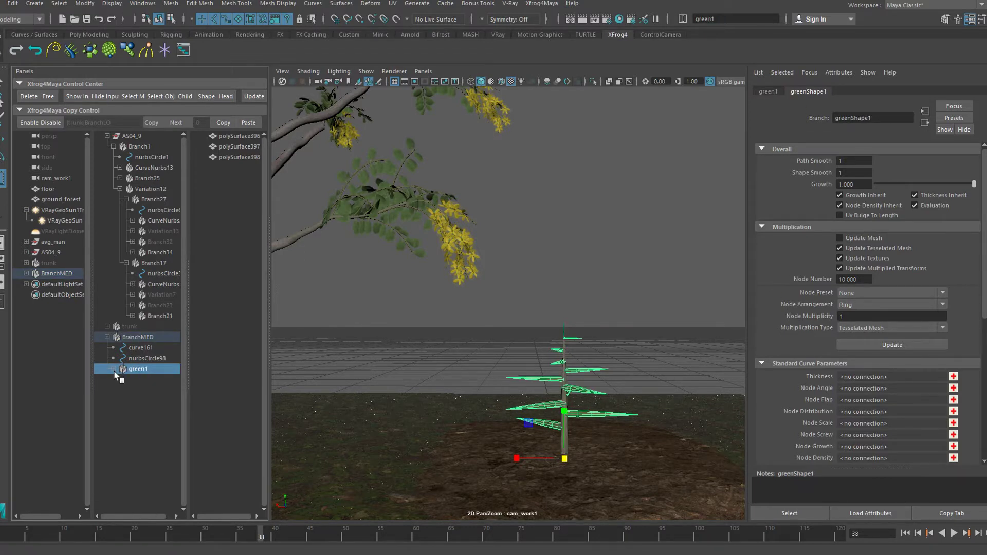
Scale curve161 up slightly, and add a thickness curve to BranchMED with its middle and end points raised.
click(139, 348)
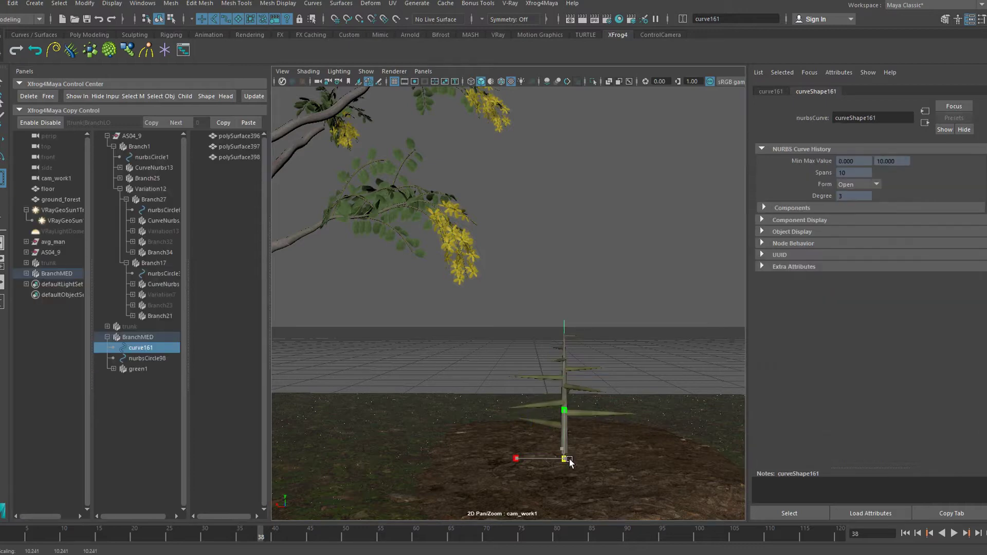
click(140, 338)
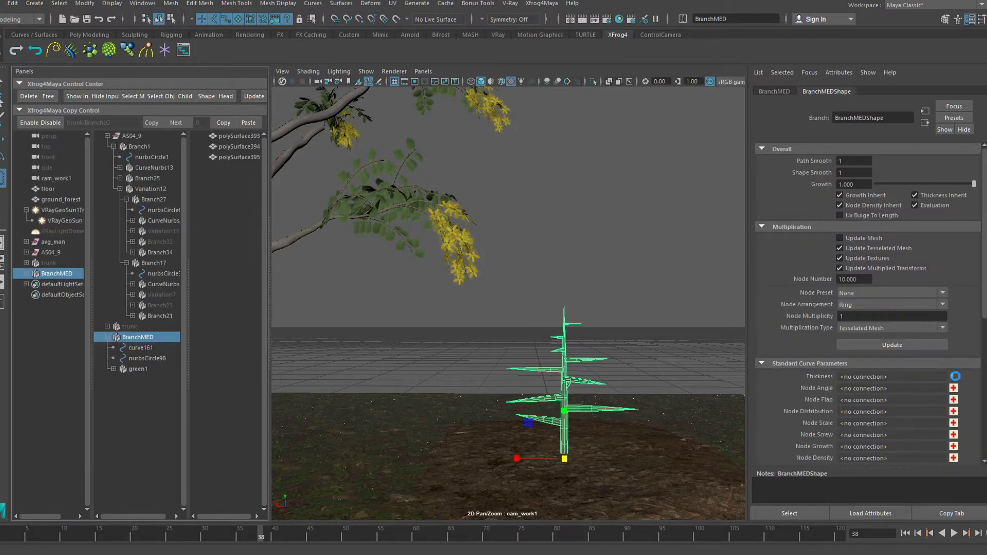
click(956, 376)
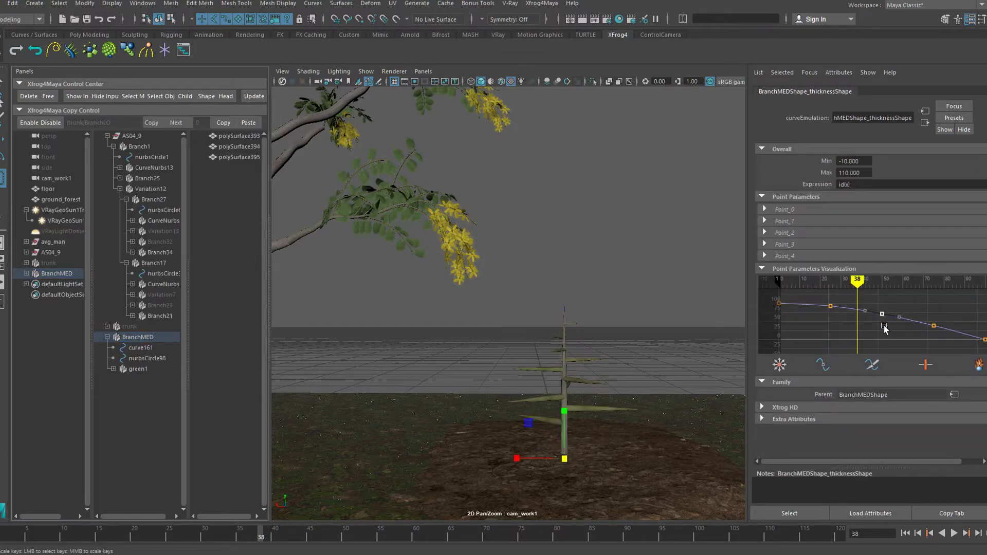
drag(884, 327, 975, 307)
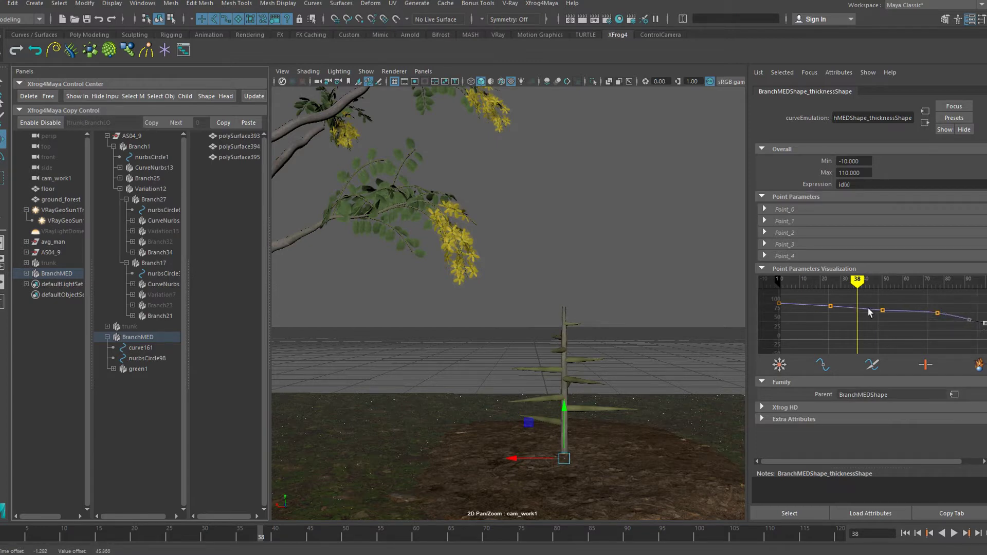
Lower BranchMED's later thickness points, insert a point near the start and raise the first point to flare the base.
click(779, 303)
drag(925, 329, 926, 335)
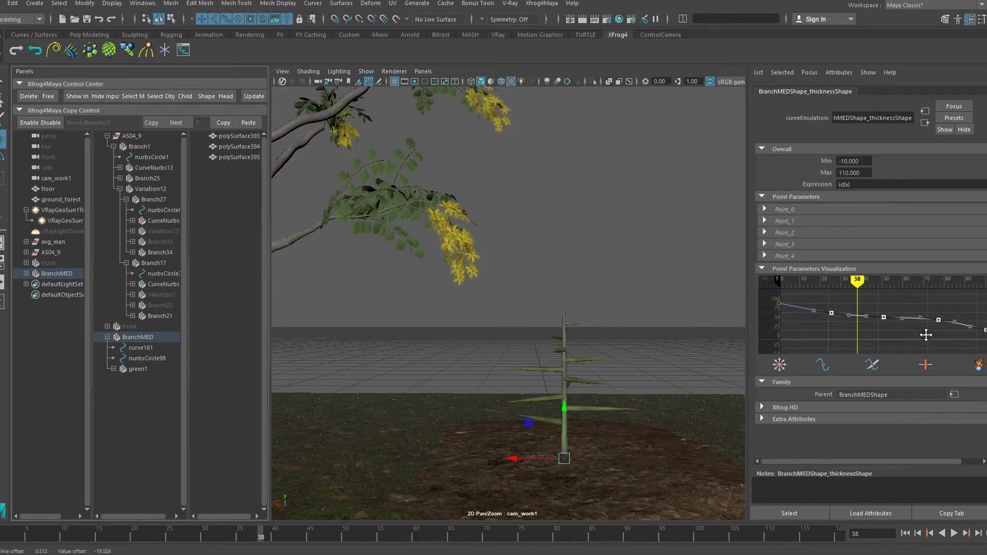
click(822, 365)
click(789, 306)
click(780, 364)
middle_drag(782, 365, 782, 331)
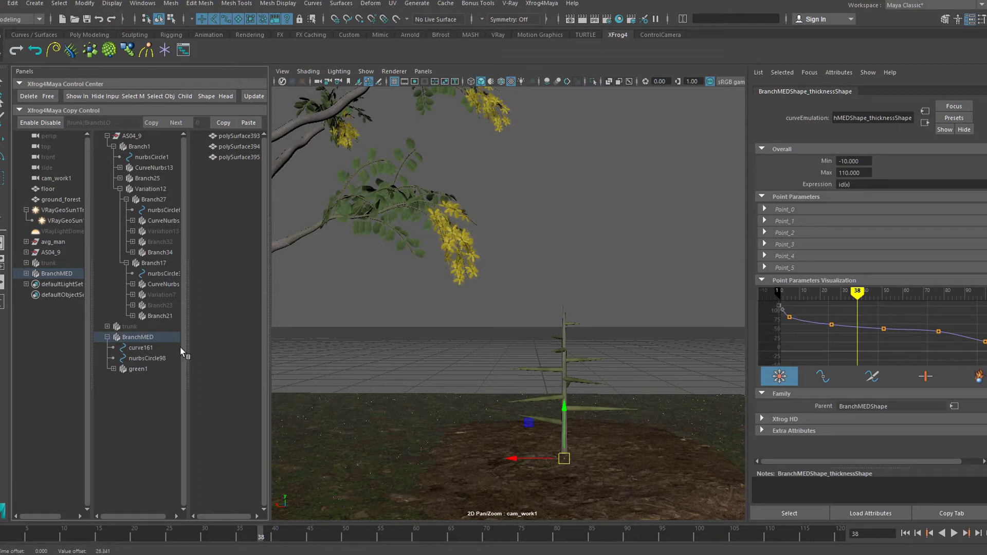
Add a thickness curve to green1, delete its middle points and raise the last point.
click(128, 370)
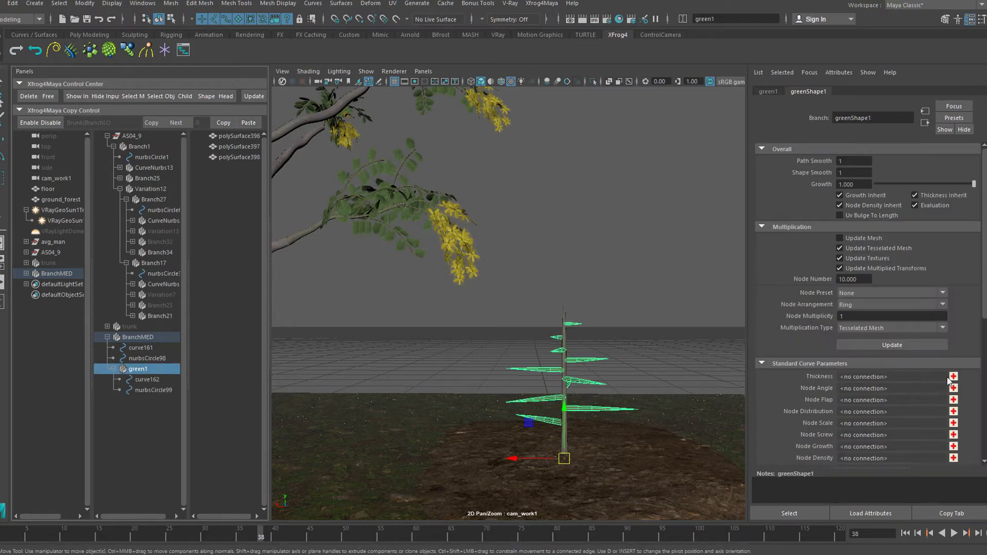
click(953, 377)
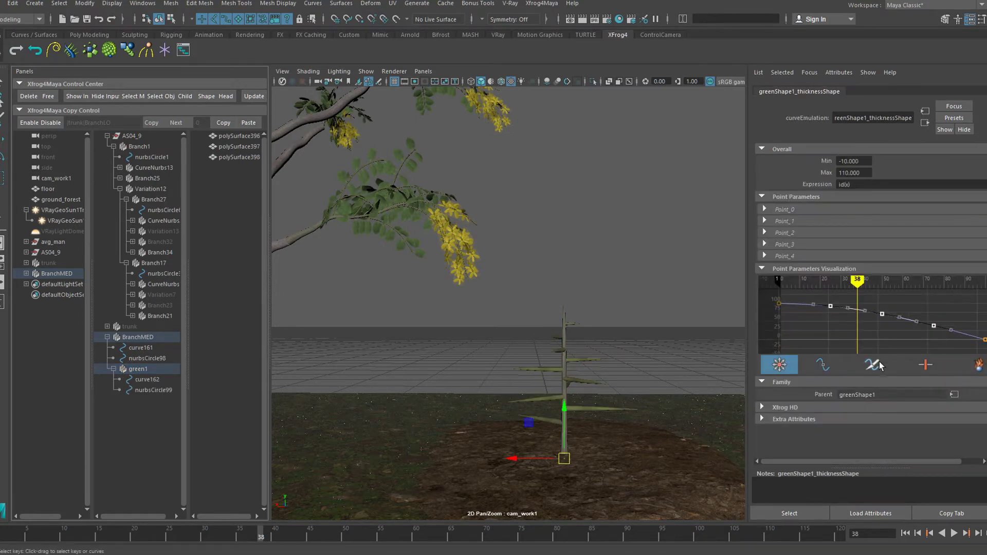
key(Delete)
drag(978, 336, 986, 344)
middle_drag(980, 326, 981, 297)
Scale down the profile circle nurbsCircle99 to make the green1 branches thinner.
click(157, 395)
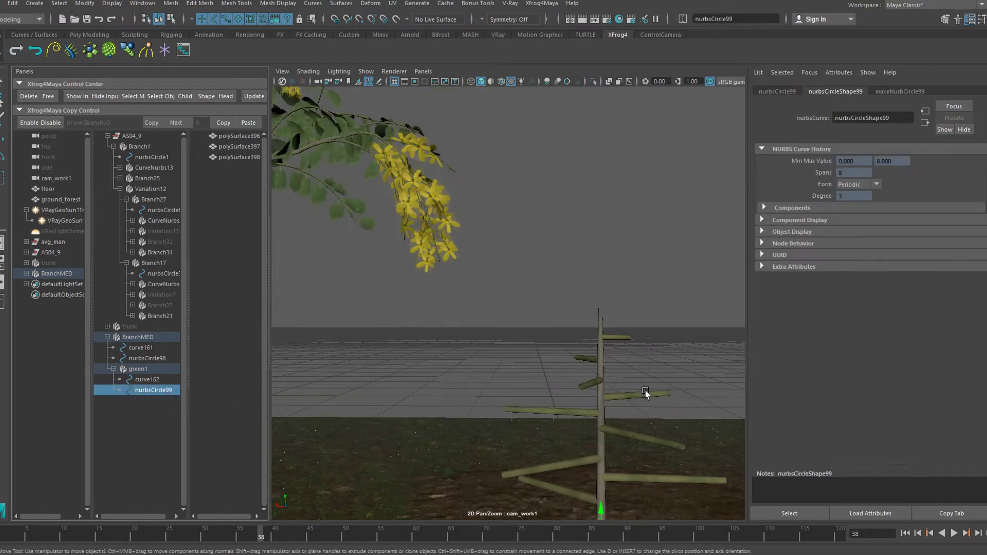
scroll(643, 406, up, 5)
key(r)
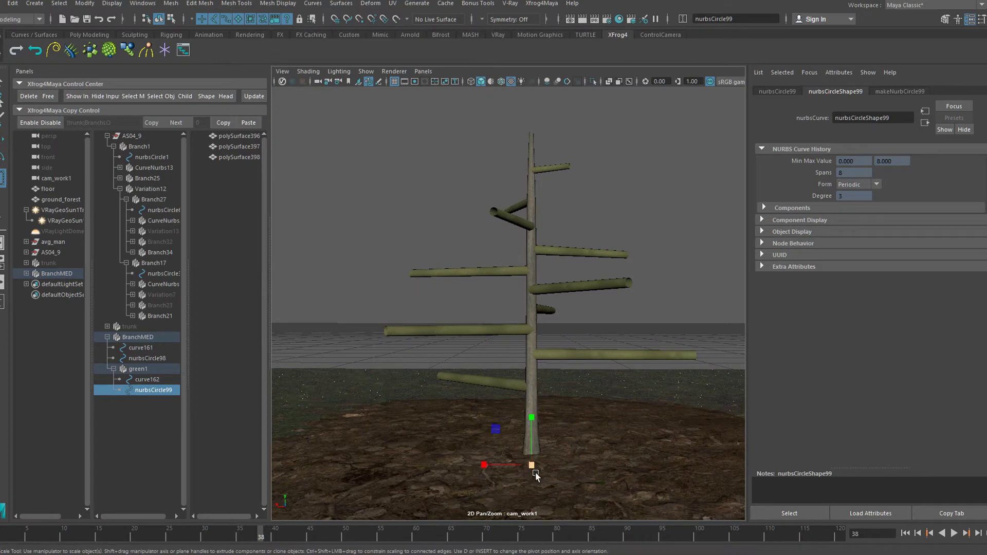
drag(532, 466, 525, 466)
Insert a point near the start of green1's thickness curve and raise the first point to thicken the branch bases.
click(144, 369)
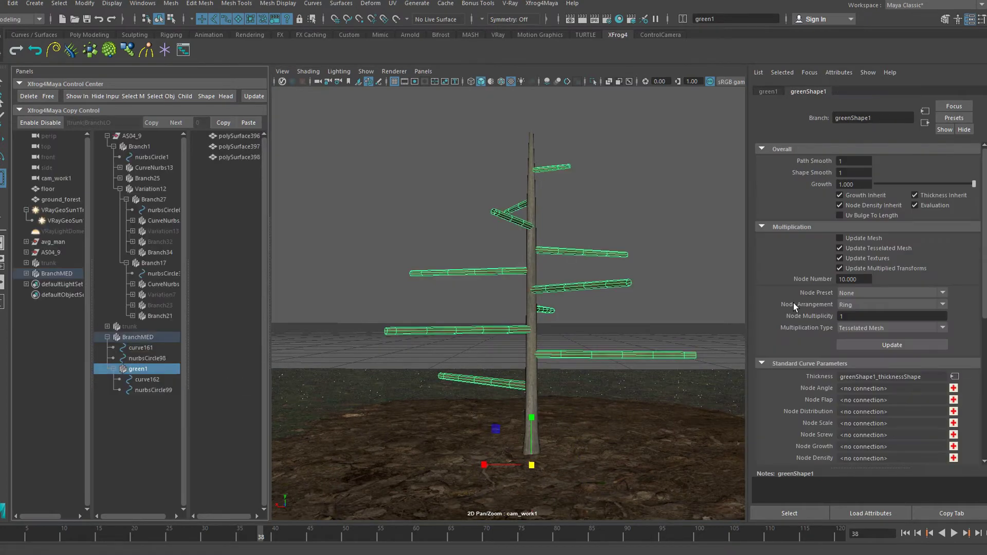
click(954, 377)
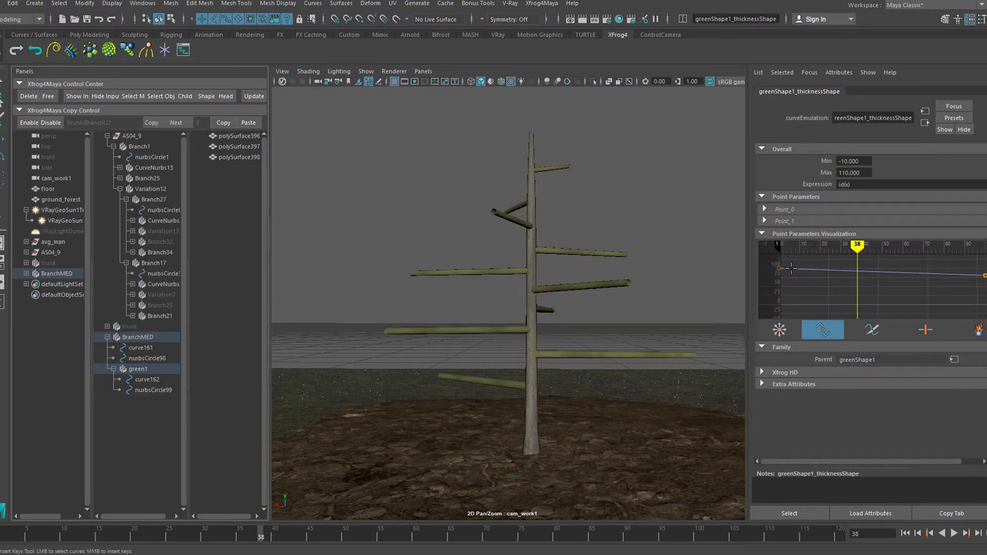
click(792, 268)
click(779, 329)
click(779, 268)
scroll(788, 294, up, 2)
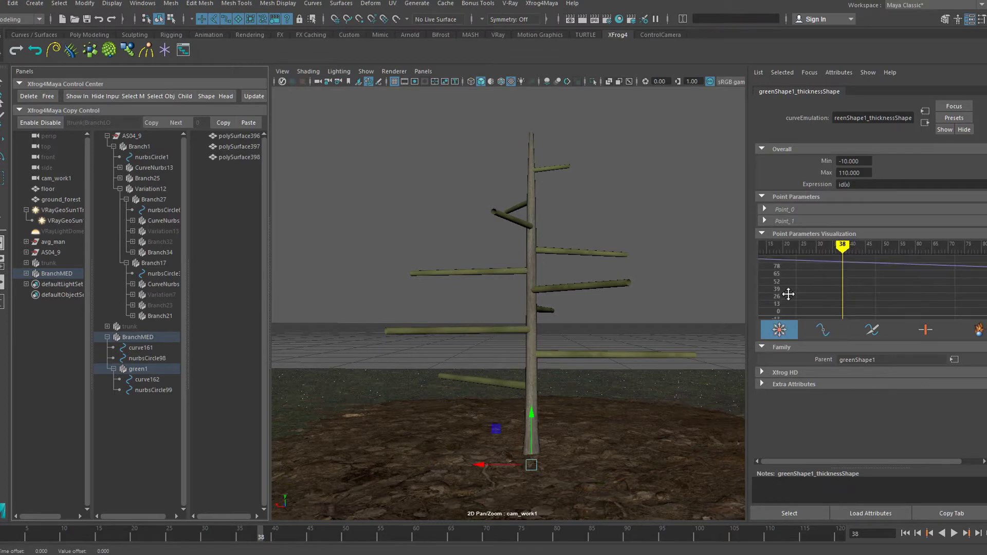
middle_drag(788, 296, 799, 278)
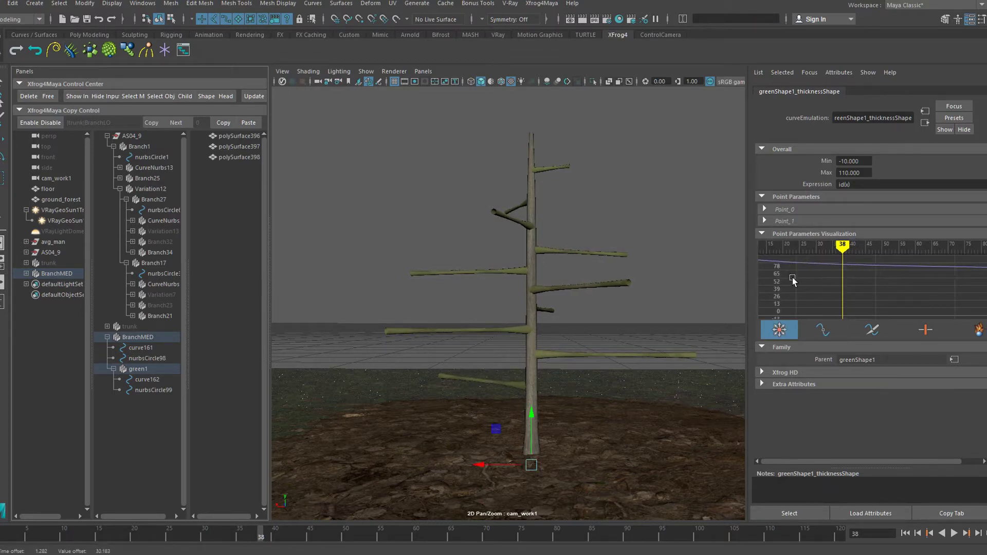
Insert another point at about 30 on green1's thickness curve and raise it slightly.
scroll(799, 278, down, 2)
click(823, 329)
click(847, 273)
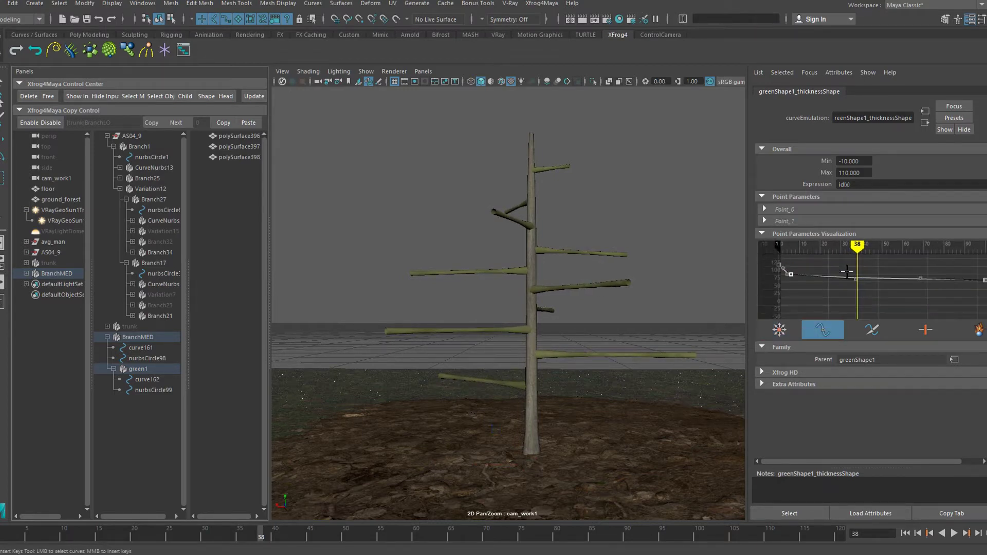
middle_click(842, 276)
key(w)
middle_drag(843, 294, 844, 292)
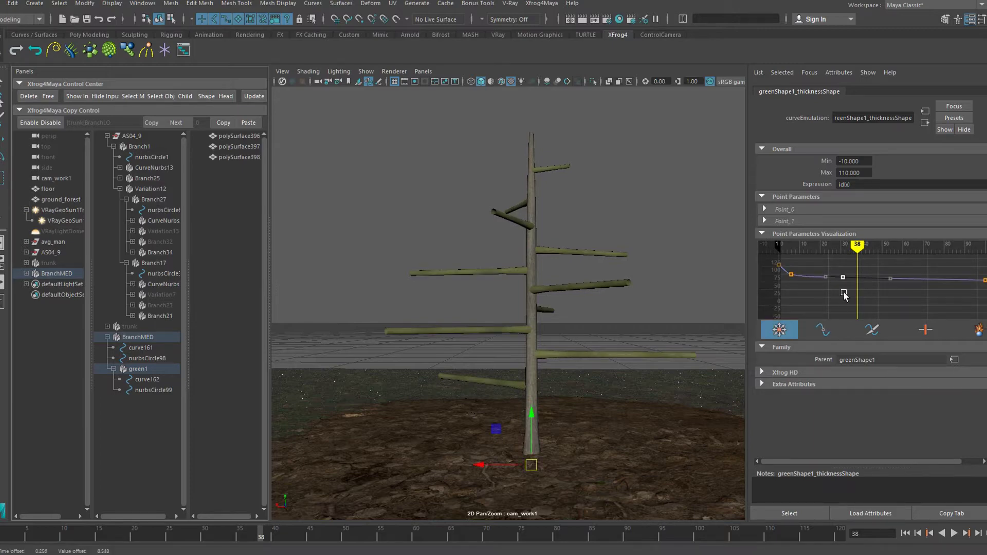
Lower the selected points in the second half of green1's thickness curve to thin the branch ends.
alt+drag(566, 334, 565, 344)
middle_drag(941, 281, 941, 289)
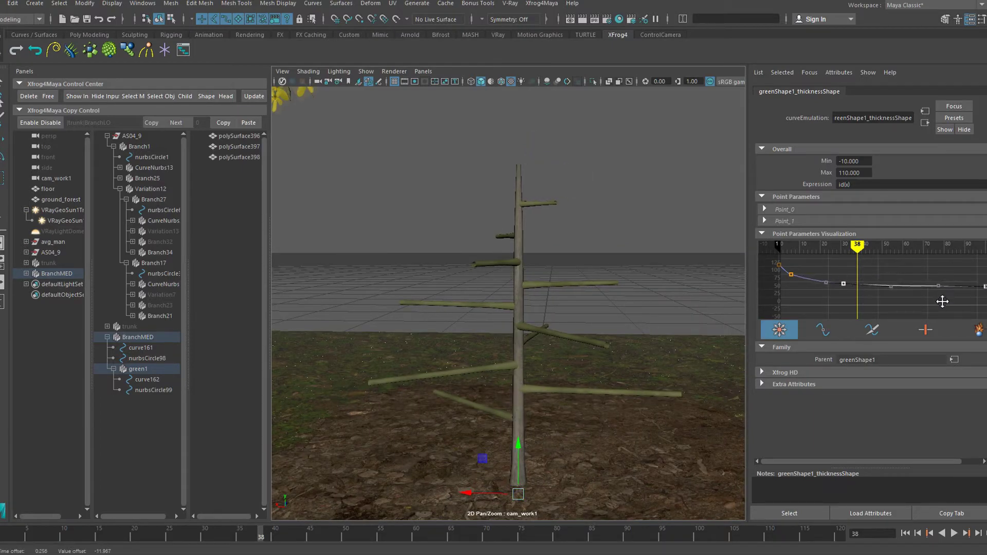
Add a Node Growth curve to BranchMED and set the y value of Point 2 to 50.
click(138, 337)
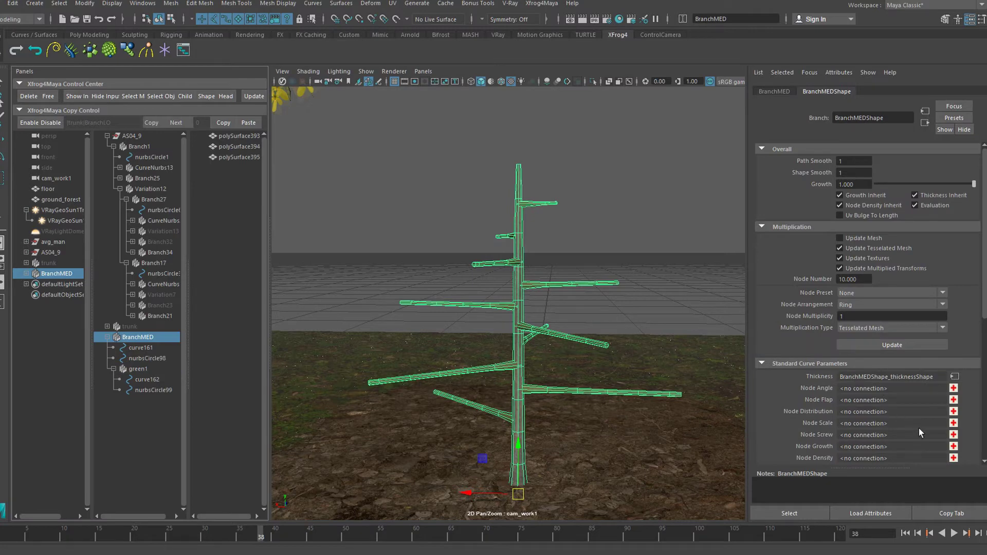
click(954, 446)
click(765, 232)
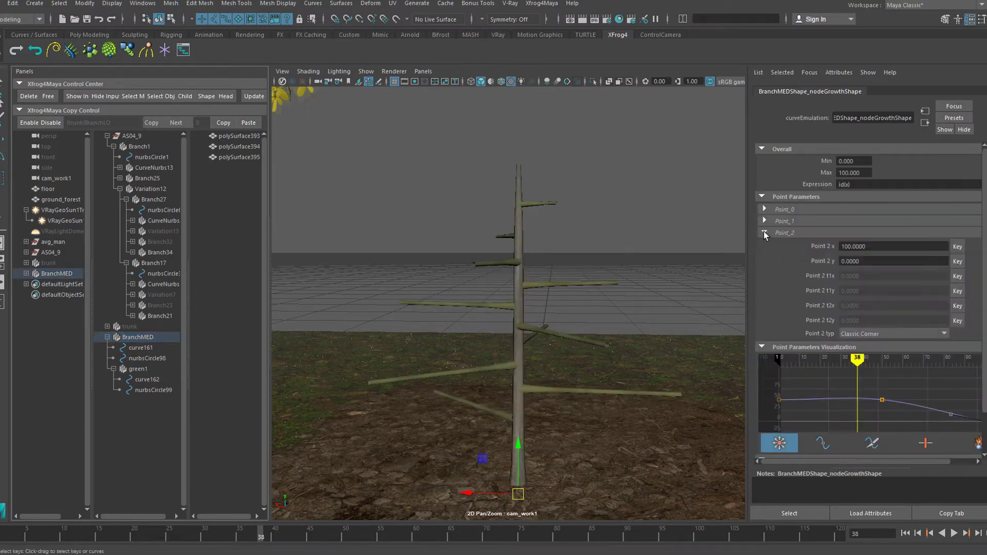
click(867, 263)
text(50)
key(Return)
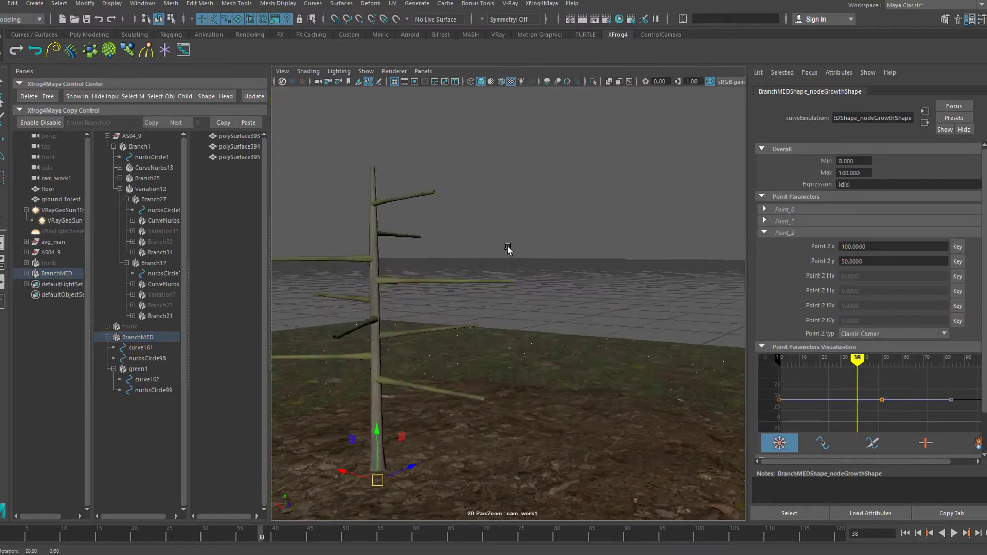
Add a Node Angle curve to BranchMED and lower its points so the green1 branches slant upward.
click(154, 337)
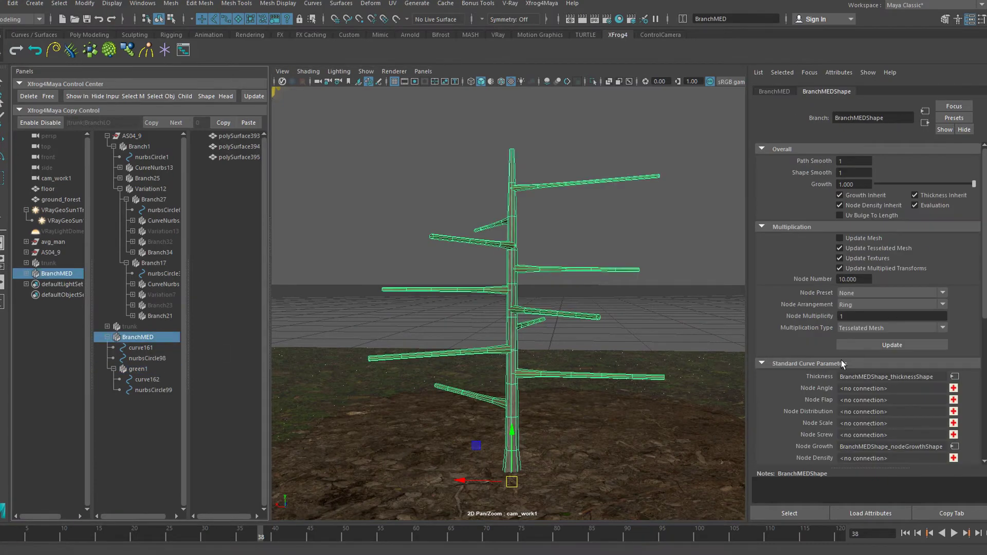
click(954, 389)
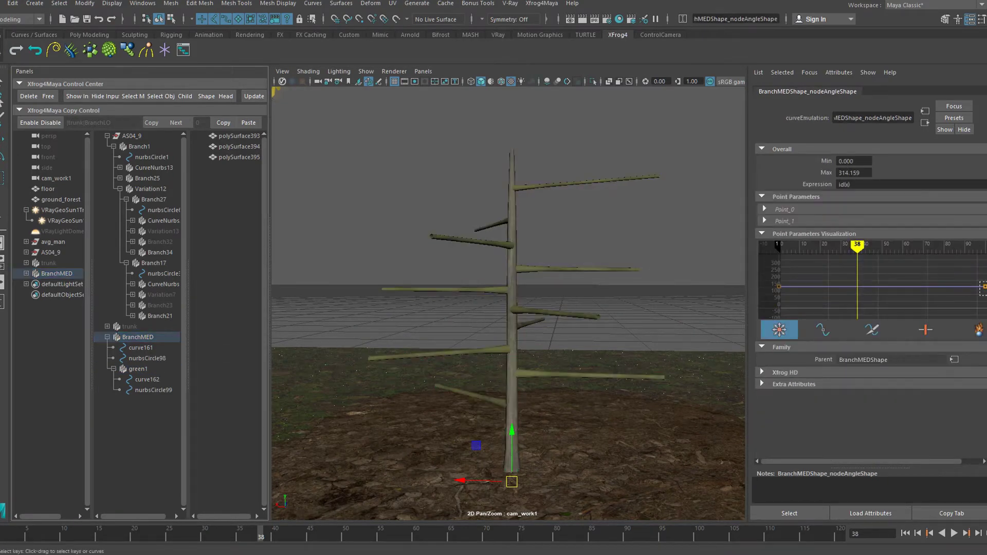
drag(970, 290, 970, 317)
middle_drag(799, 272, 801, 281)
Create a Tropism object connected to green1's path curve162, set its axis to -Y and enable Intensity Fit Growth.
click(147, 50)
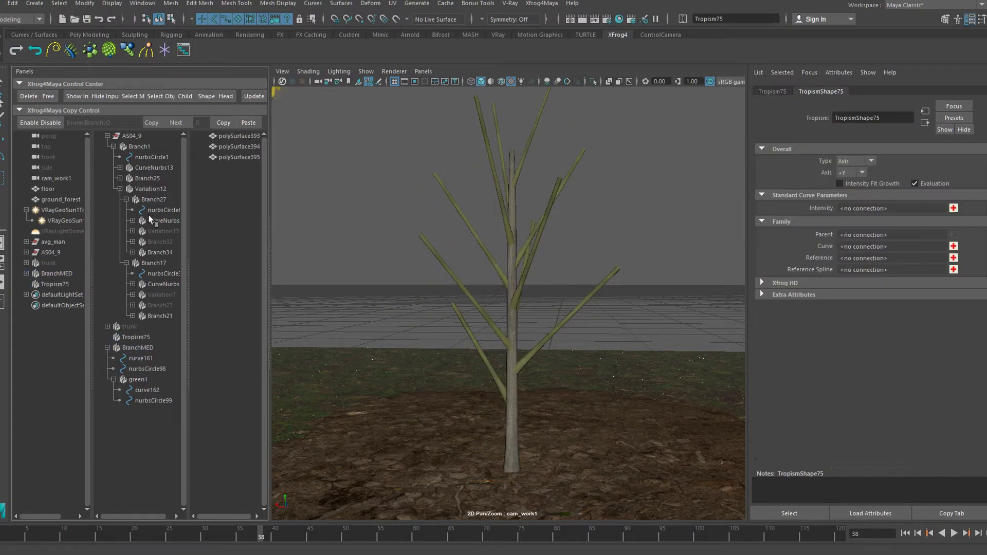
ctrl+click(147, 391)
click(954, 246)
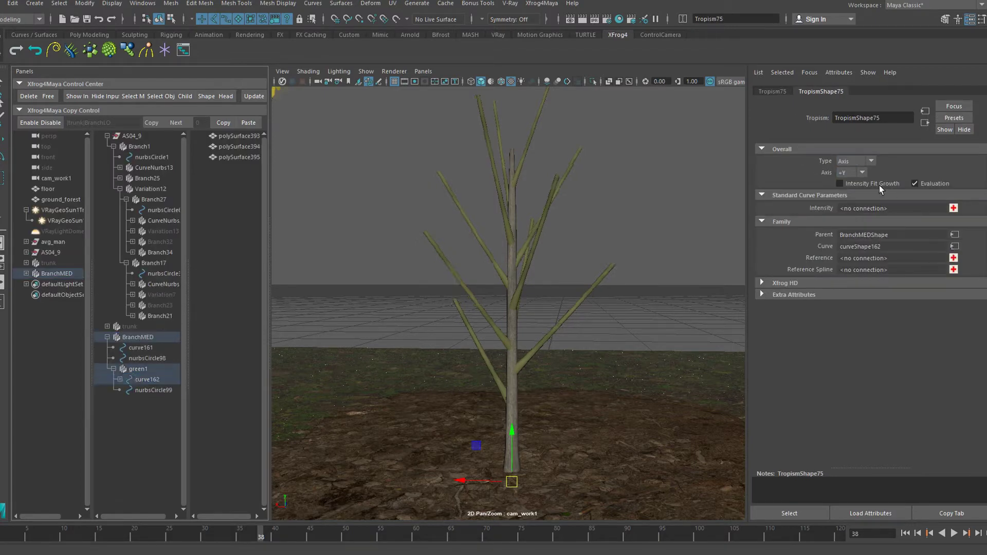
click(862, 172)
click(845, 237)
click(846, 184)
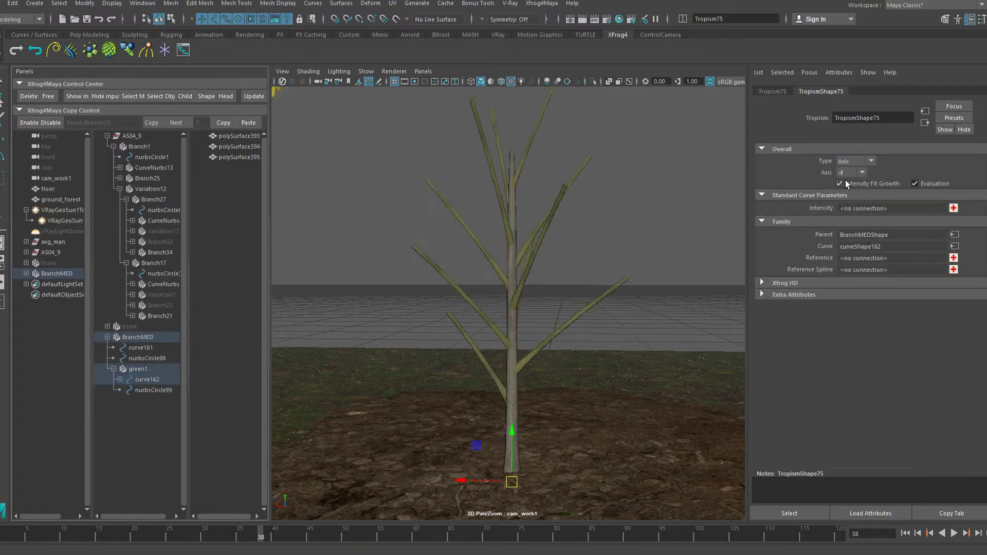
Add an Intensity curve to the tropism and raise its last point steeply so the green1 branches arch downward.
click(953, 208)
click(954, 208)
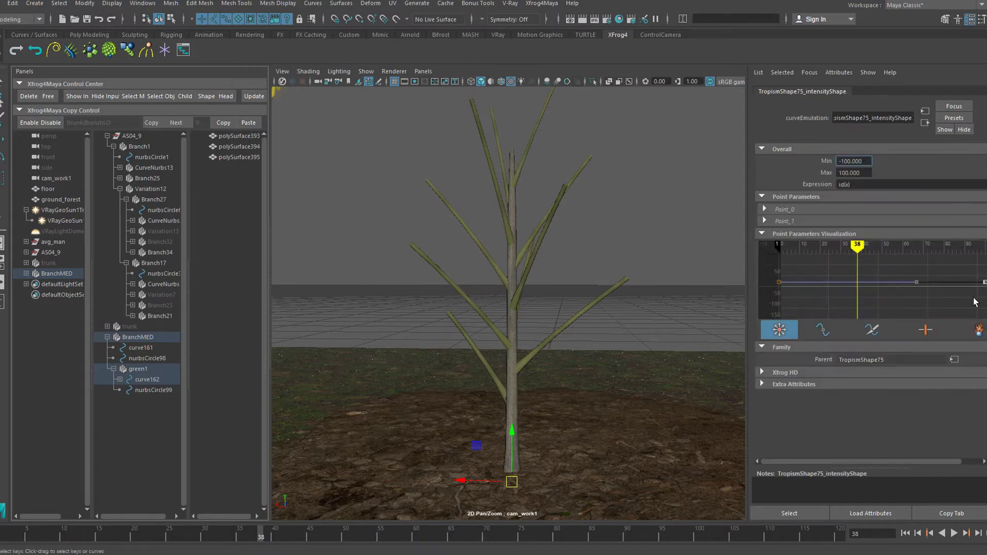
drag(976, 297, 961, 173)
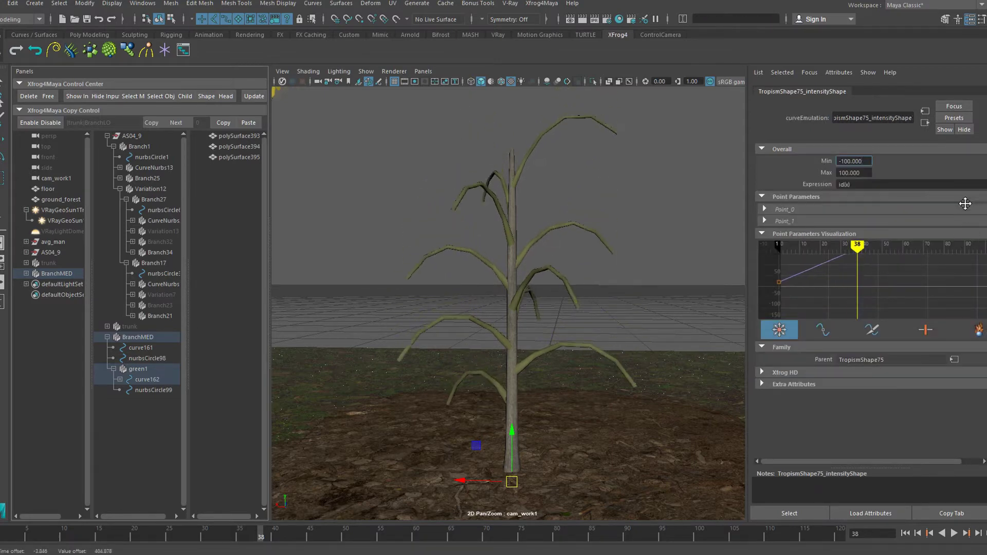
Scale down curve162 uniformly to shorten the green1 branches slightly.
click(147, 380)
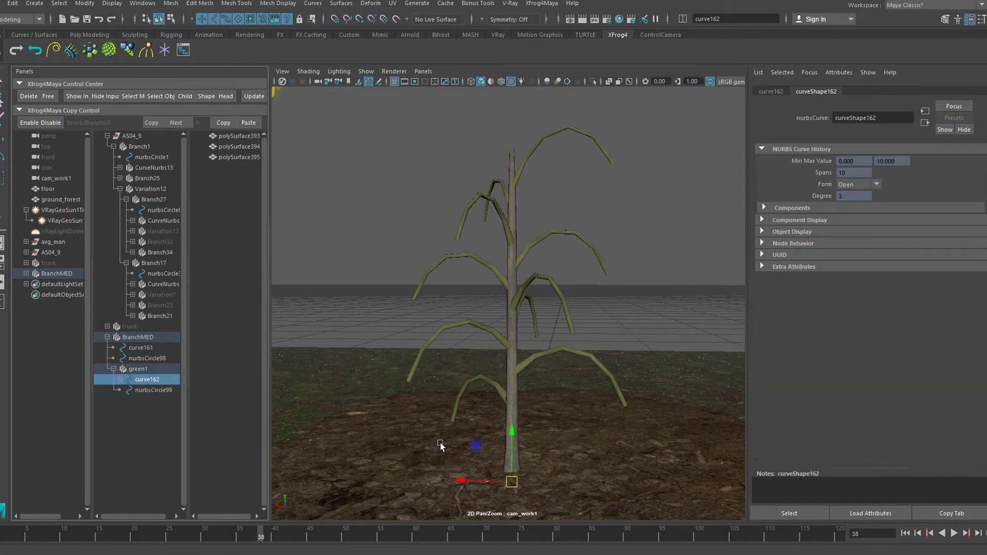
key(r)
drag(505, 487, 494, 488)
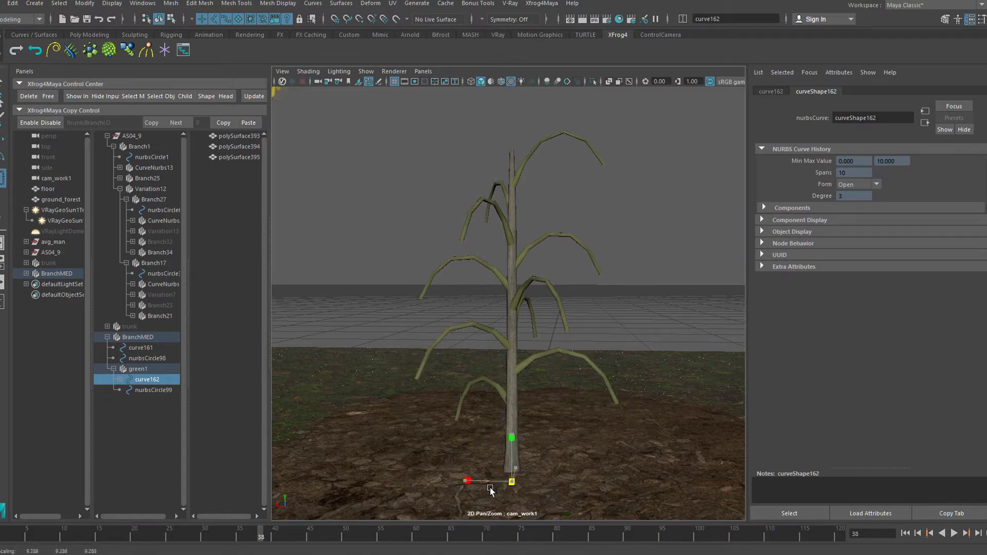
Try a Path Smooth of 2 on BranchMED.
click(151, 338)
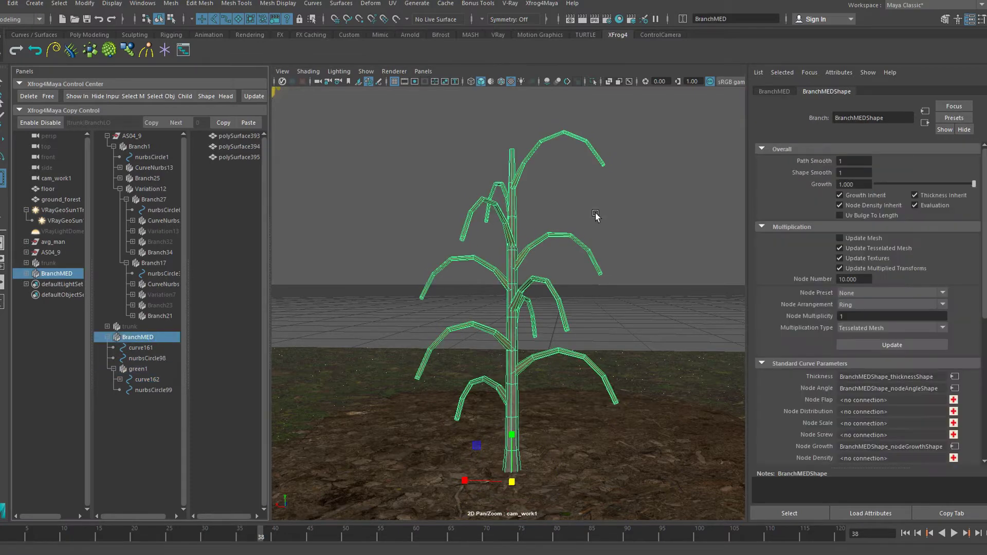
drag(854, 162, 810, 160)
text(2)
key(Return)
Set the Path Smooth of green1 to 2.
click(138, 369)
text(2)
key(Return)
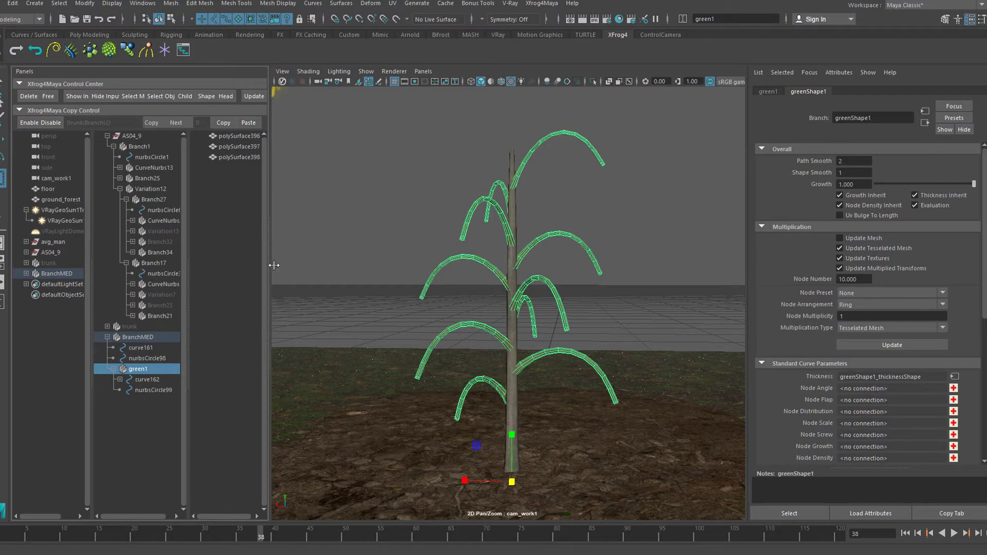
Return BranchMED's Path Smooth to 1, test its Growth and inspect the drooping branches.
click(137, 338)
text(1)
key(Return)
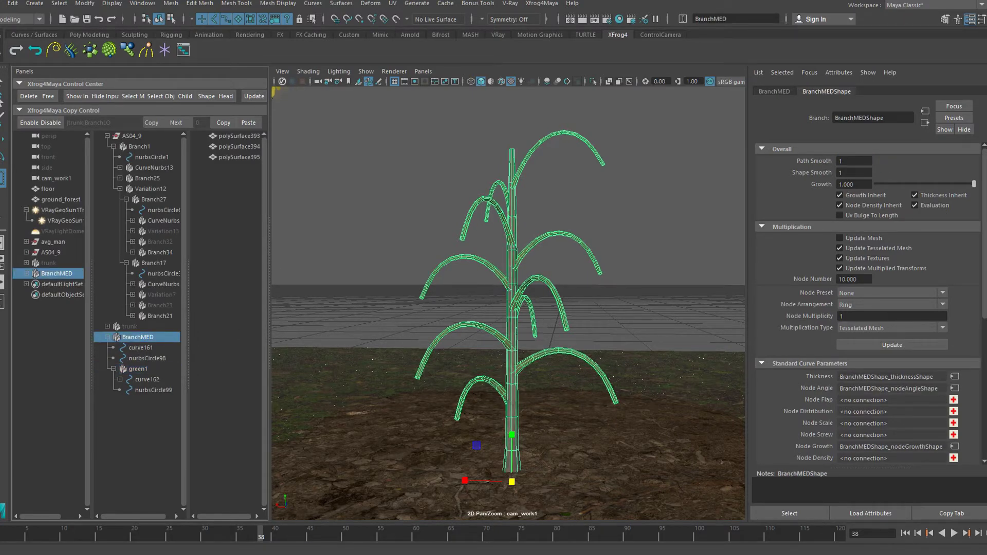
mouse_move(973, 183)
mouse_down()
mouse_move(917, 184)
mouse_move(973, 184)
mouse_up()
click(615, 243)
scroll(636, 267, down, 5)
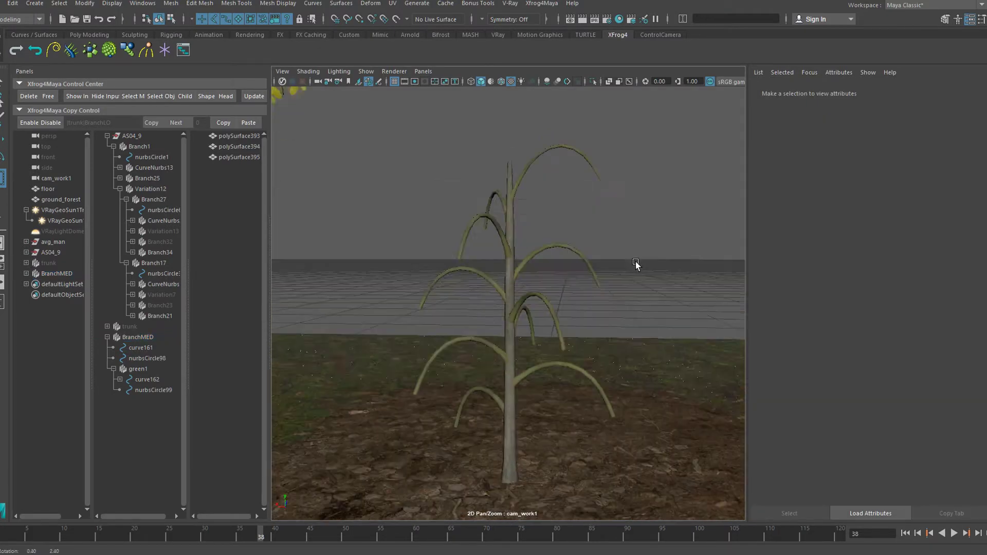
scroll(592, 328, up, 5)
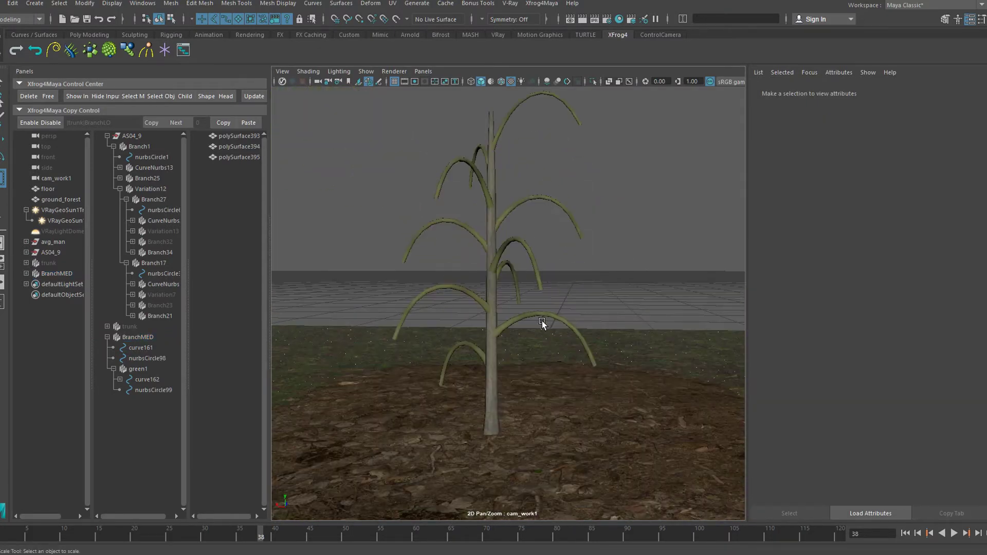
Hide BranchMED, the floor and the ground_forest object to clear the view.
click(133, 338)
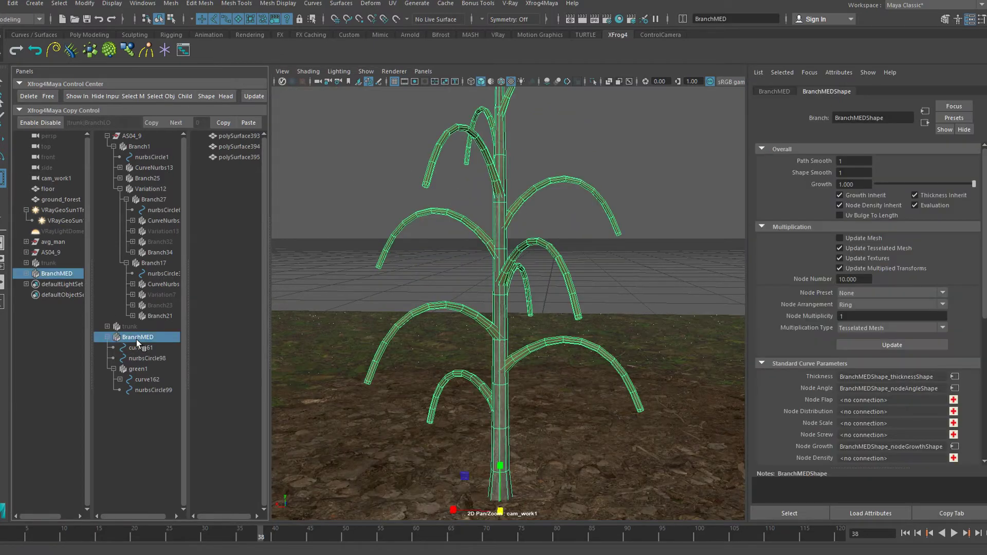
key(ctrl+h)
drag(44, 188, 56, 200)
key(ctrl+h)
Draw a cubic EP curve with three points as a shallow arch across the ground grid.
click(35, 3)
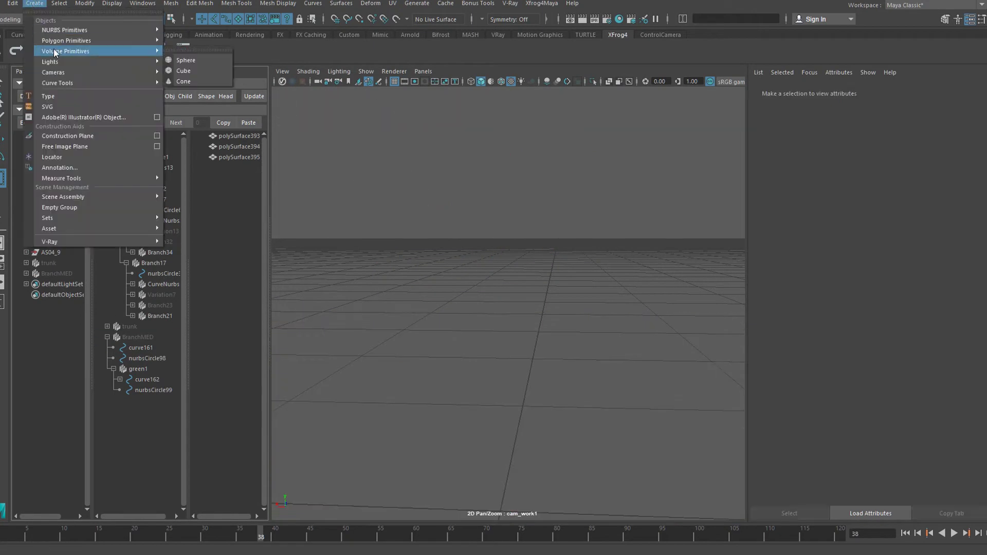
mouse_move(134, 81)
click(271, 102)
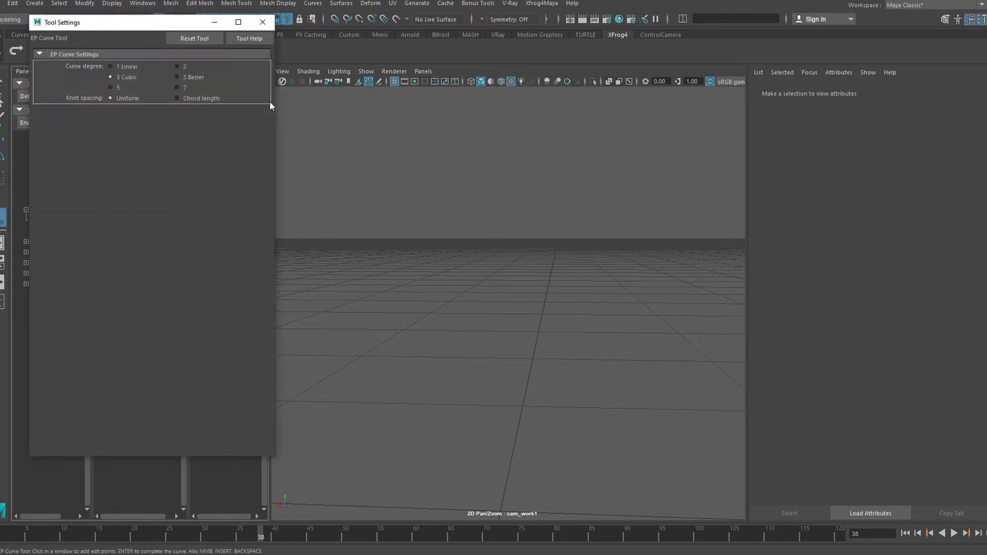
click(263, 22)
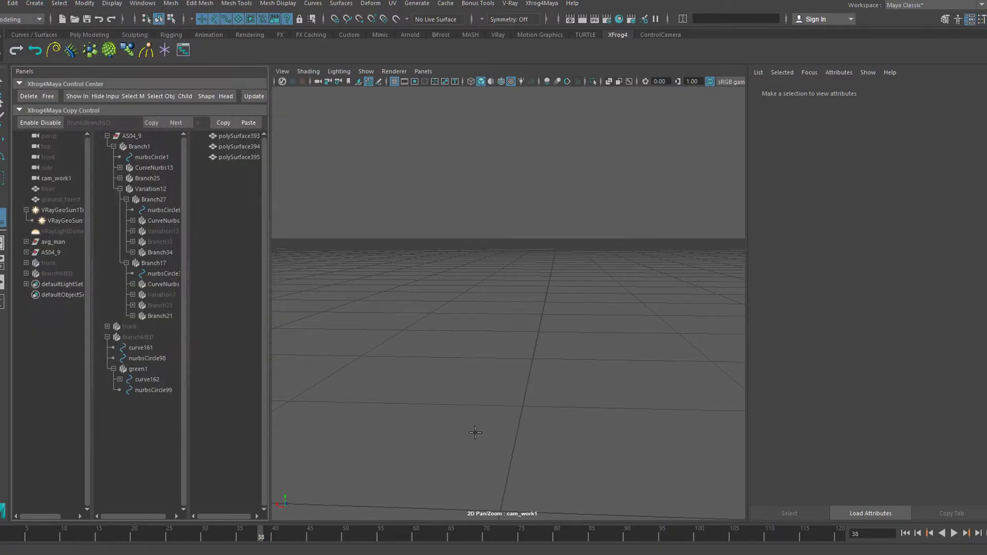
click(340, 391)
click(507, 362)
click(679, 397)
key(Return)
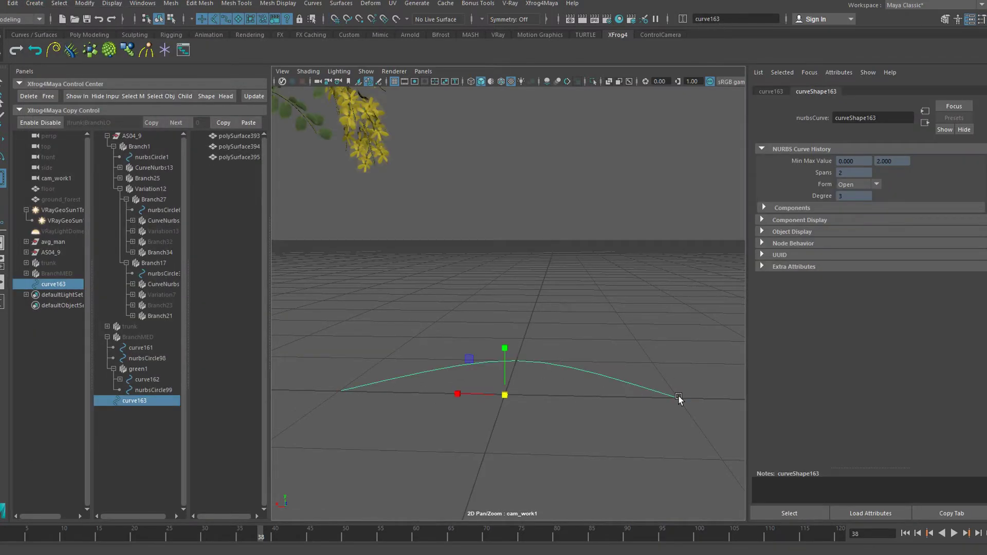
Switch to the front view and draw a vertical EP curve from the arch's center, two grid squares high.
click(423, 72)
click(540, 116)
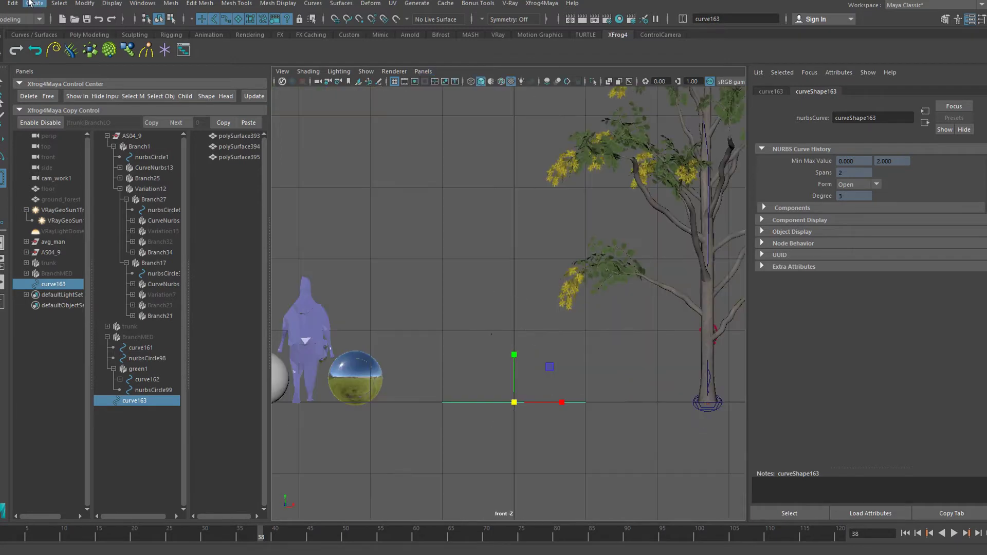
click(35, 3)
mouse_move(58, 83)
click(201, 101)
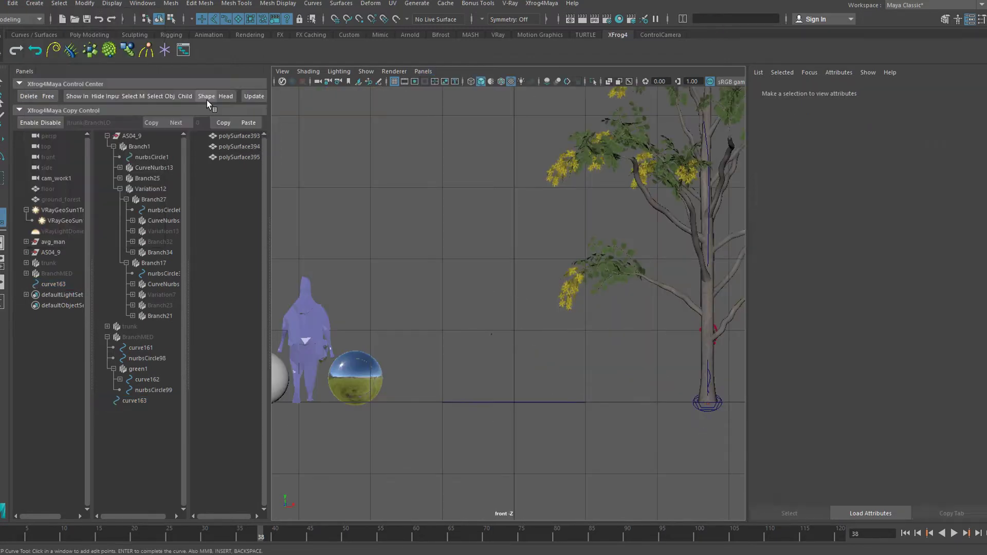
click(514, 403)
click(513, 258)
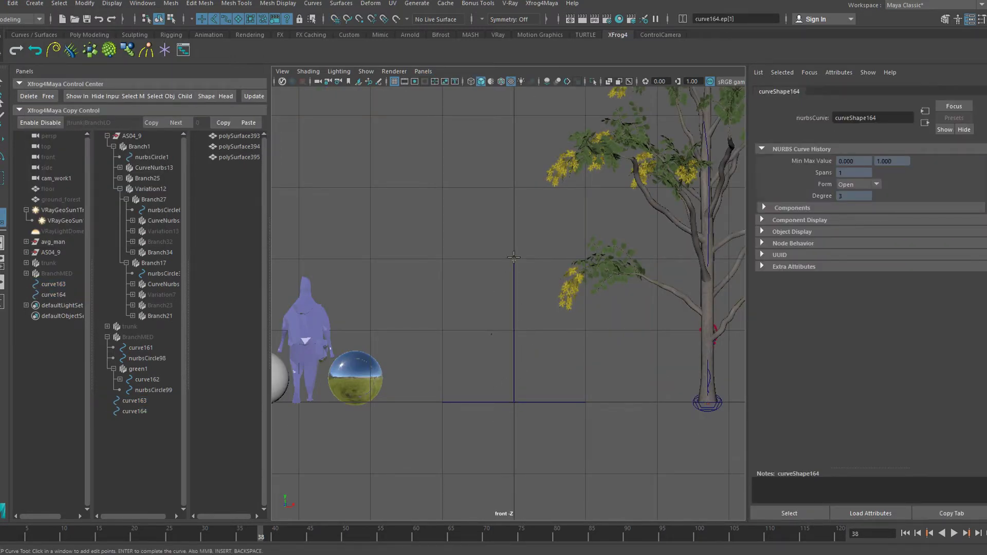
key(Return)
Rename the arched curve163 as lf_shape and the vertical curve164 as lf_path.
double_click(149, 401)
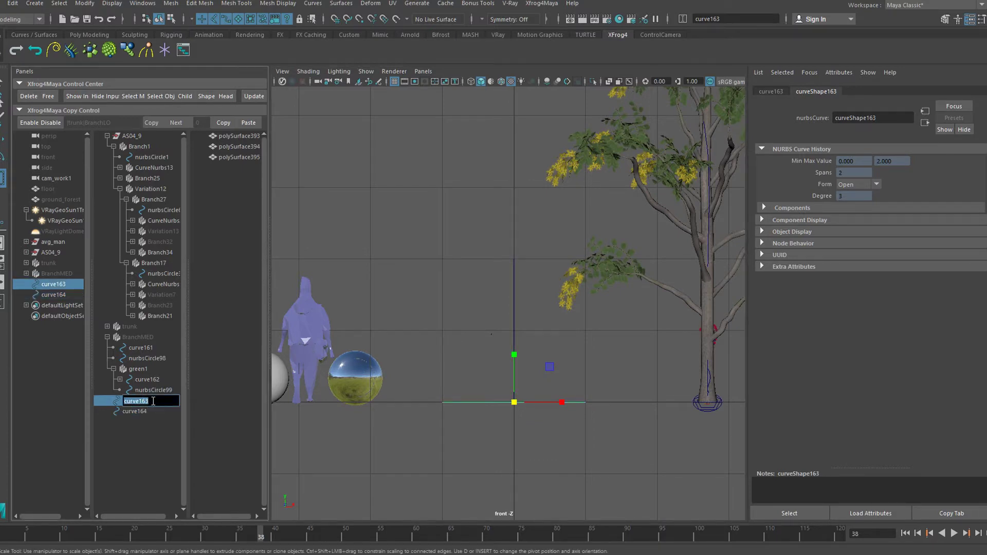
text(lf_shape)
key(Return)
double_click(148, 412)
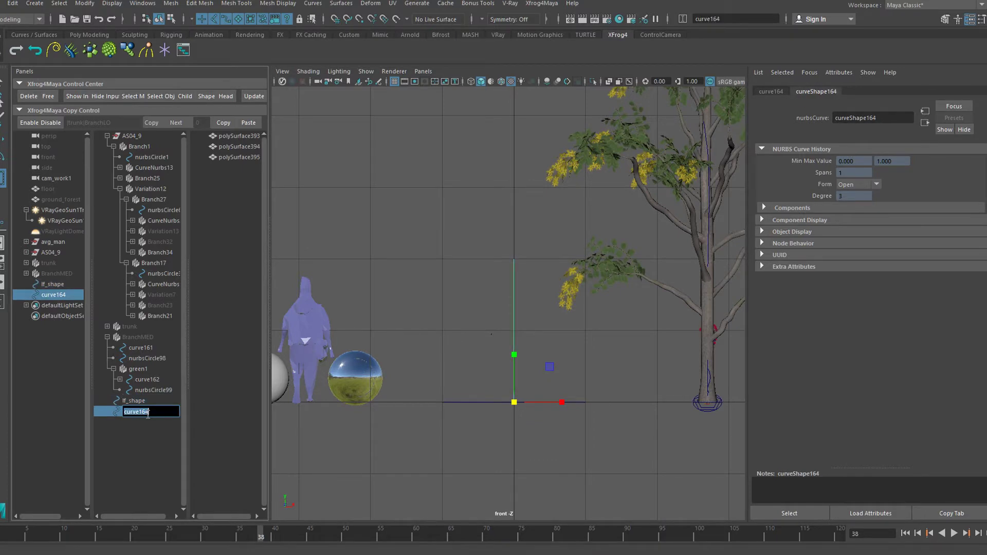
text(lf_path)
key(Return)
Return to the cam_work1 view, create a new Xfrog Branch and delete its default path curve and profile circle.
click(423, 72)
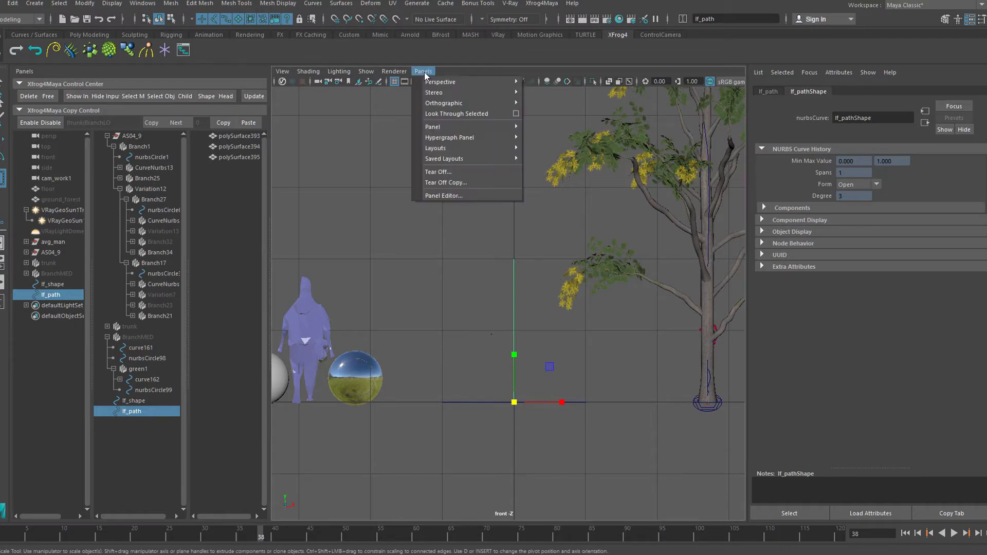
mouse_move(437, 80)
click(560, 94)
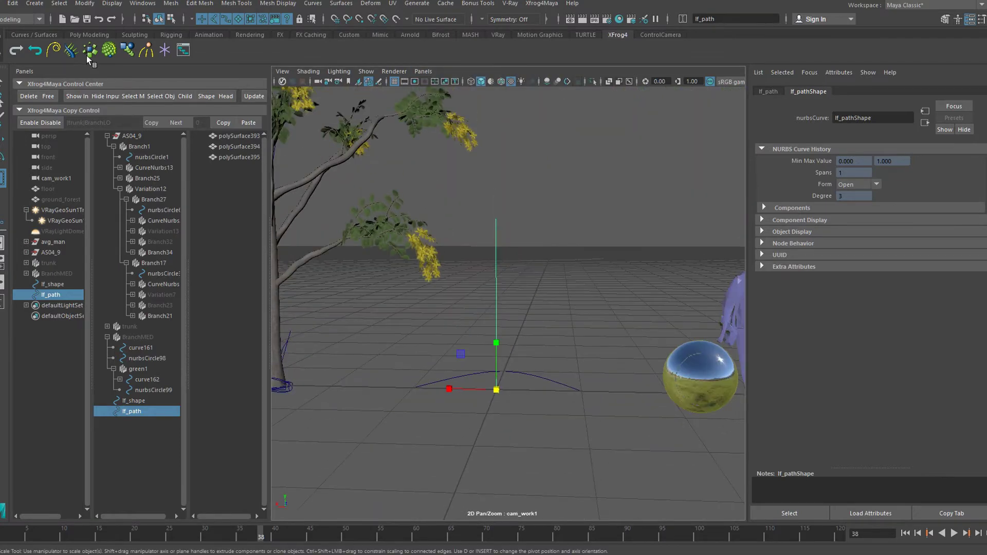
click(70, 49)
click(107, 401)
click(147, 411)
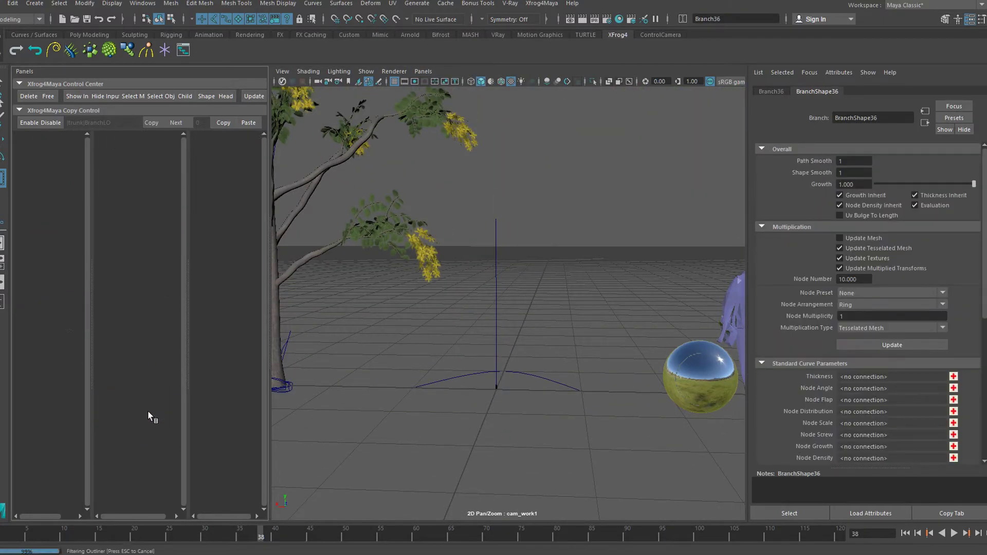
shift+click(149, 421)
click(35, 121)
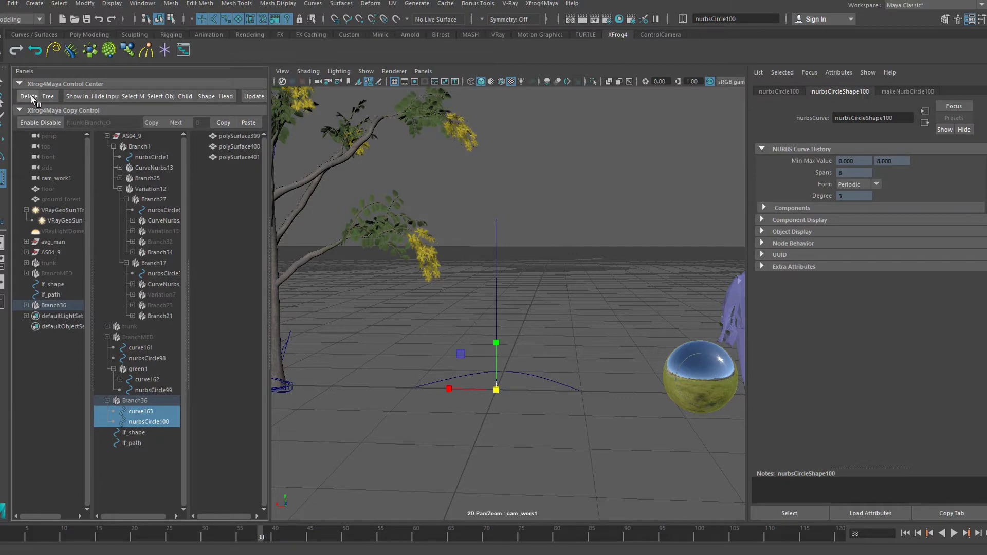
Connect lf_shape as the Shape Curve and lf_path as the Path Curve of Branch36.
click(148, 411)
ctrl+click(138, 401)
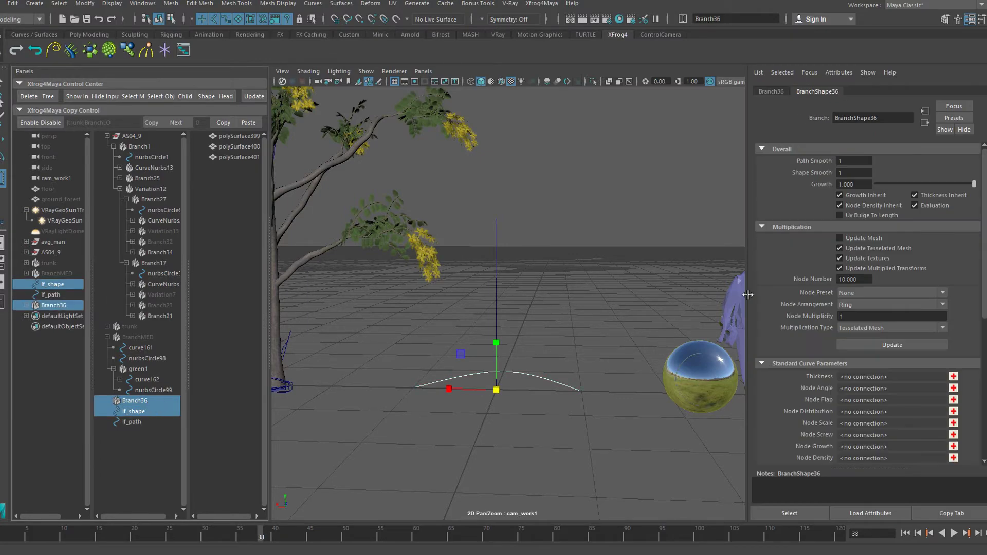
scroll(902, 384, down, 5)
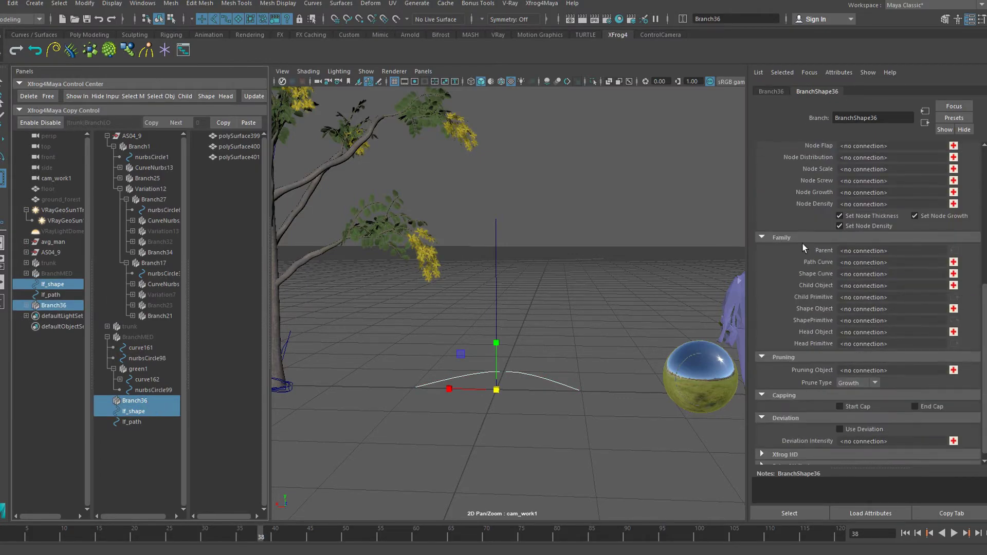
click(954, 274)
click(131, 422)
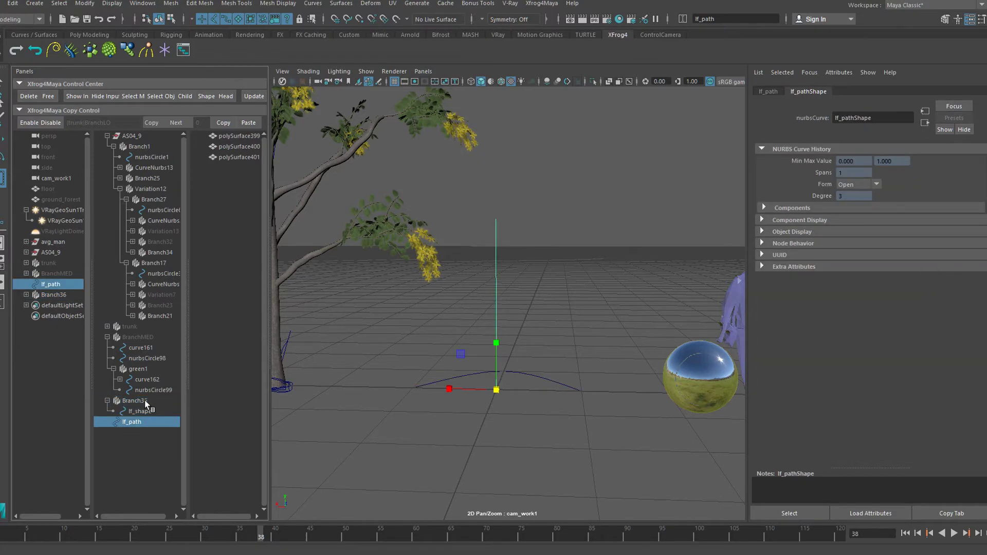
ctrl+click(142, 401)
click(953, 264)
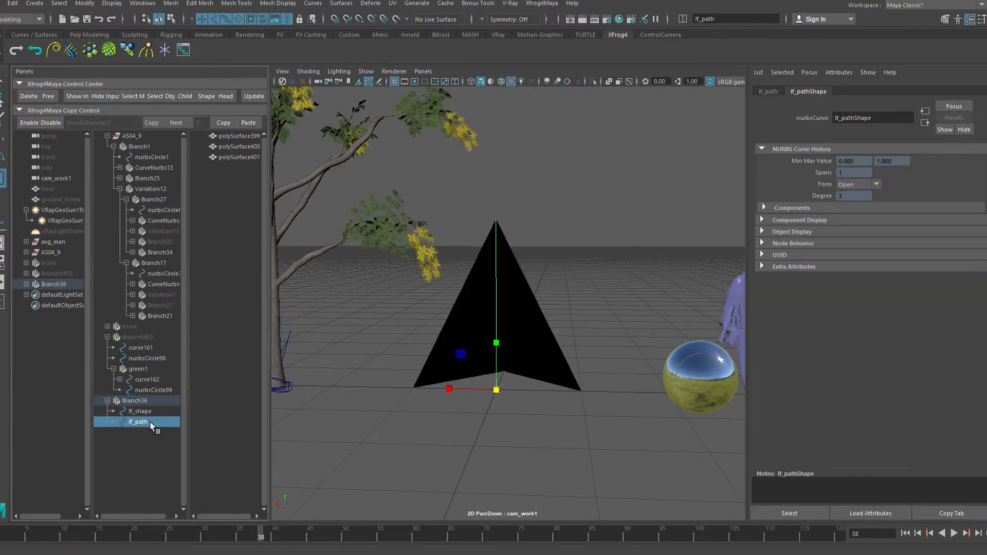
Give Branch36 a straight Thickness curve with Point 4 y set to 100.
click(154, 401)
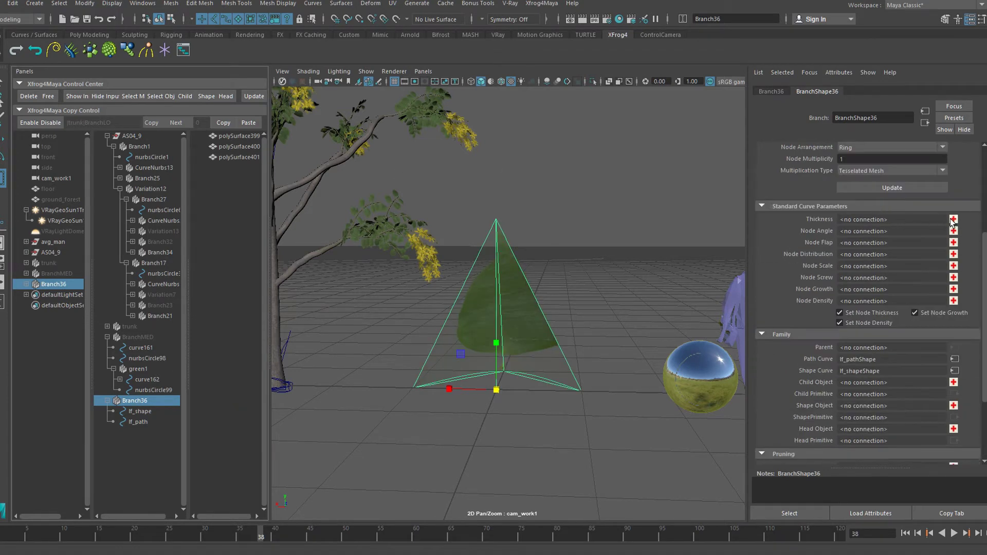
click(954, 221)
drag(822, 299, 916, 330)
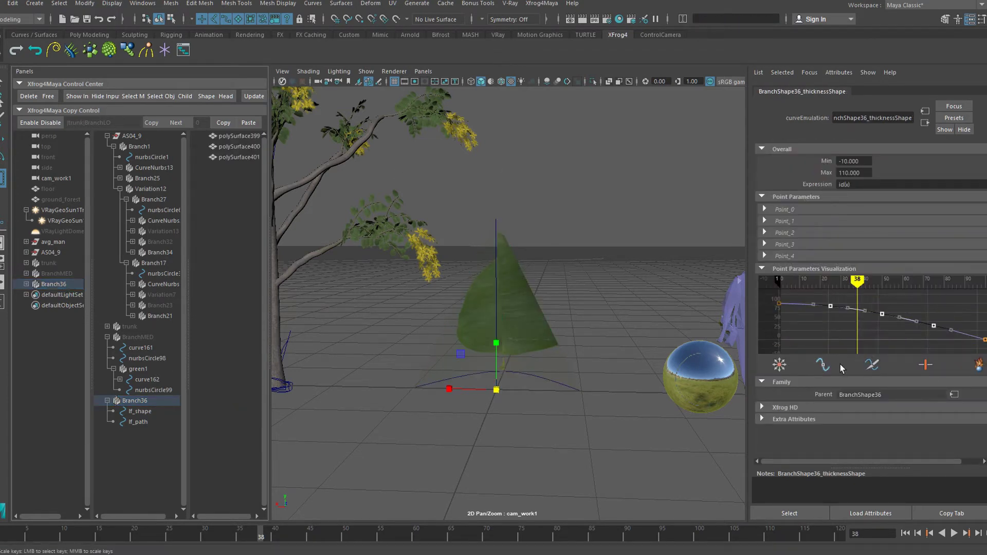
click(872, 365)
click(764, 256)
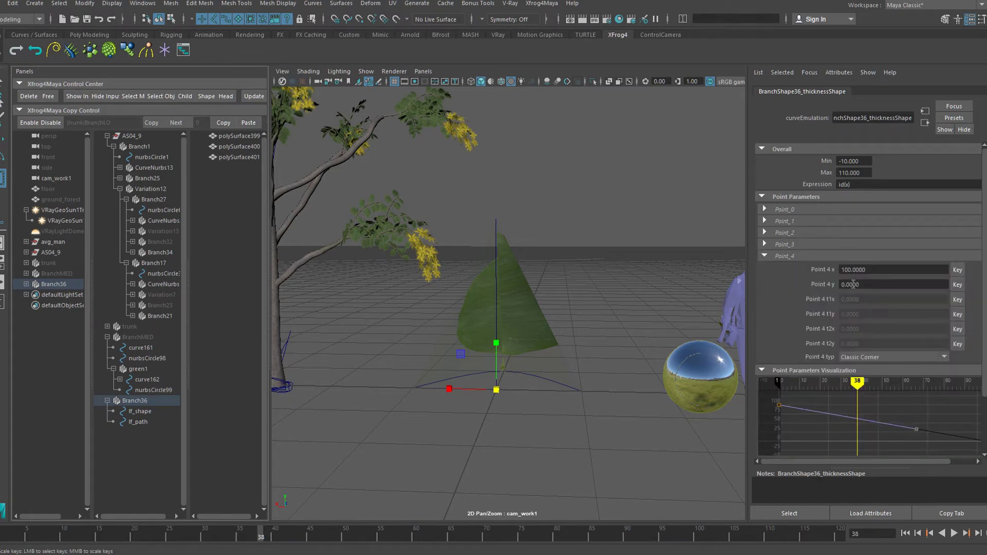
text(100)
key(Return)
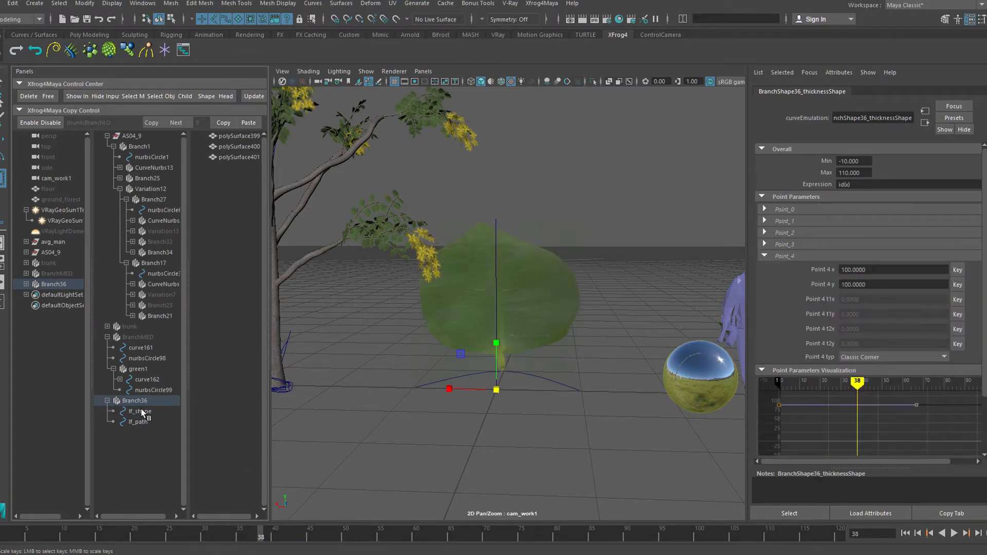
Scale both the lf_shape and lf_path curves to 0.1 in X, Y and Z.
drag(141, 410, 143, 423)
key(ctrl+a)
drag(963, 152, 963, 167)
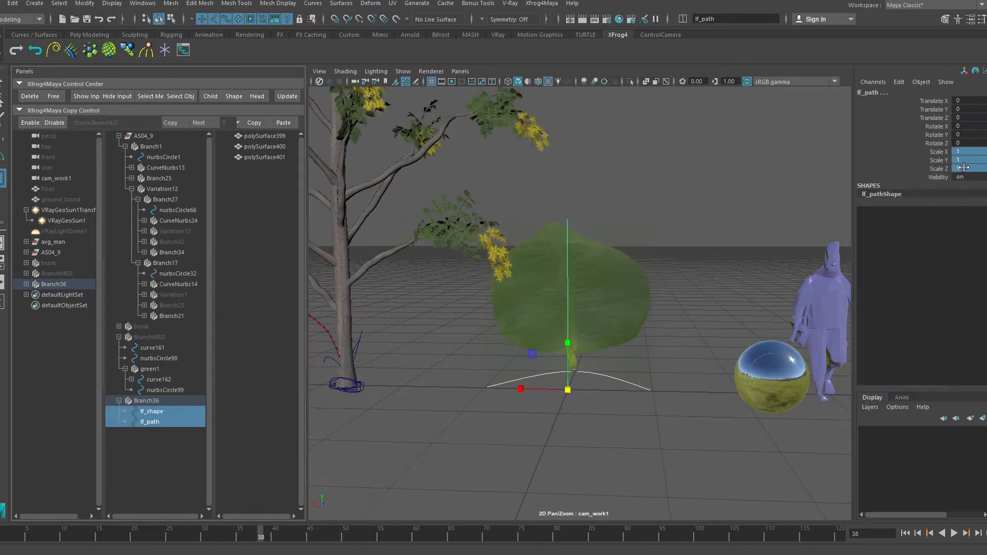
text(0.1)
key(Return)
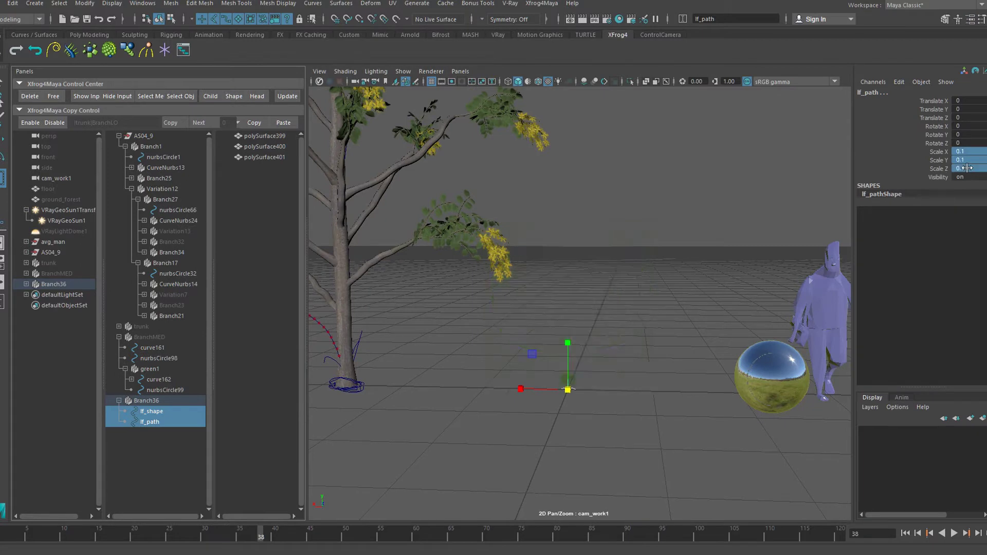
Set the scale of lf_shape alone to 0.05 in X, Y and Z.
ctrl+click(155, 424)
drag(965, 153, 967, 169)
text(.0)
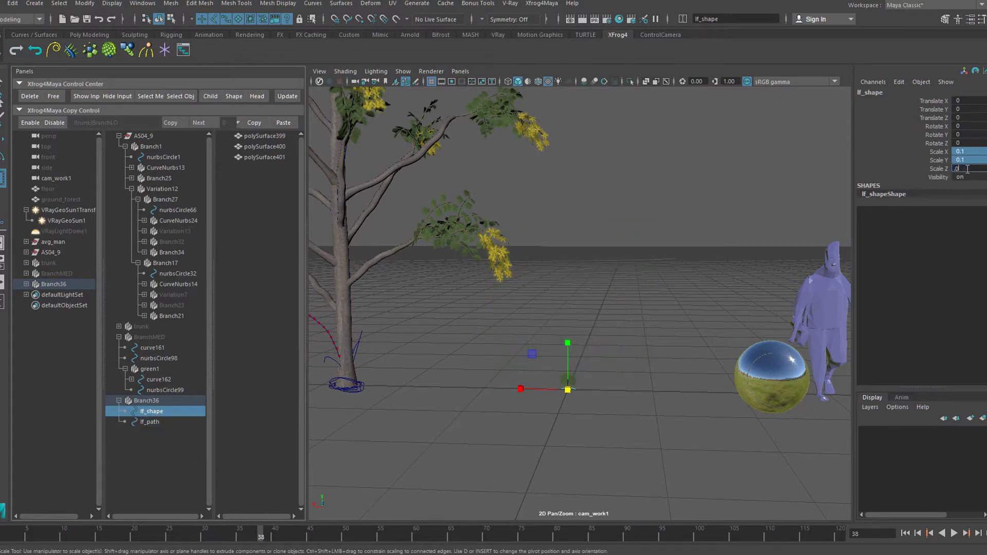
text(5)
key(Return)
Show the hidden BranchMED again and rename Branch36 as leaf.
scroll(619, 415, up, 5)
alt+middle_drag(619, 440, 643, 375)
scroll(643, 377, down, 4)
click(162, 337)
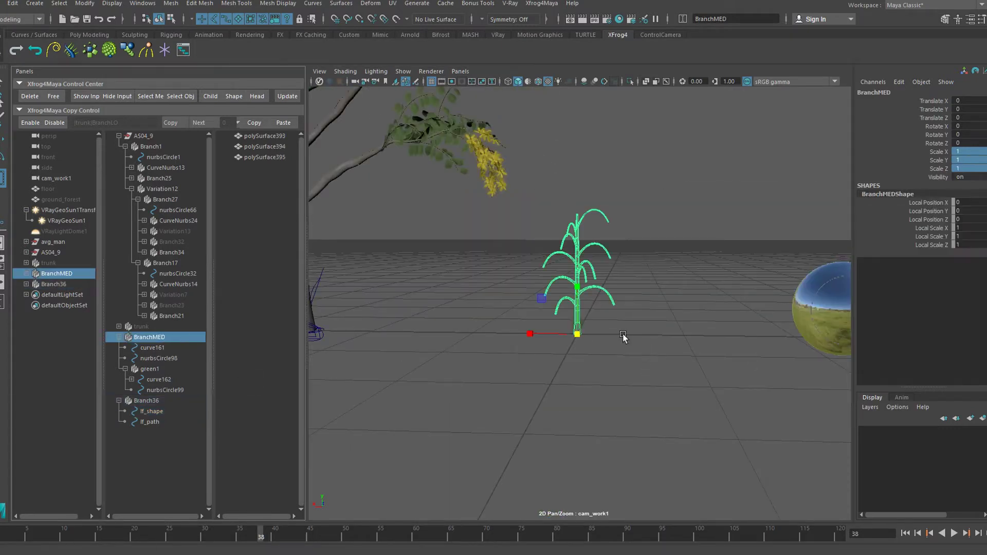
double_click(157, 399)
text(leaf)
key(Return)
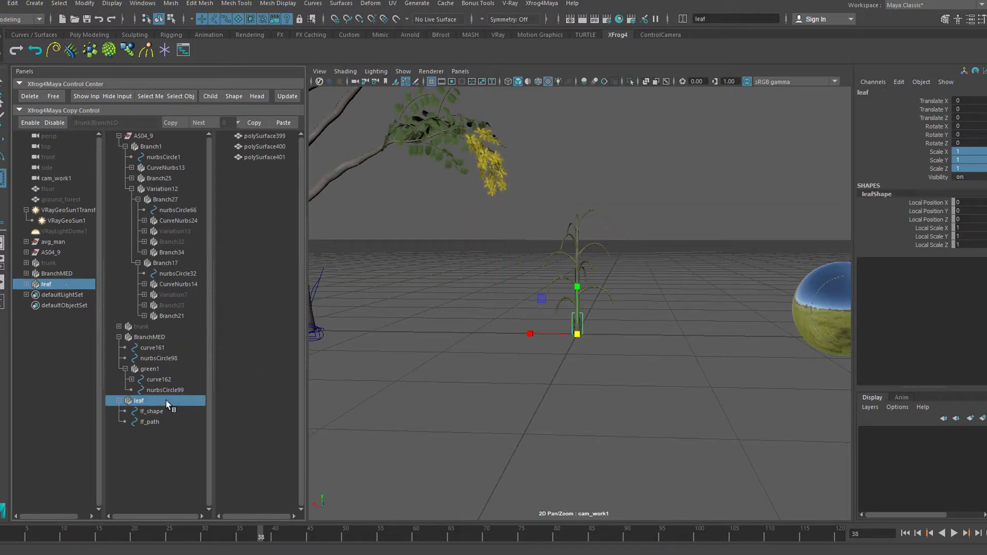
Make leaf a child of the green1 twigs and show the leaf's attributes.
ctrl+click(161, 366)
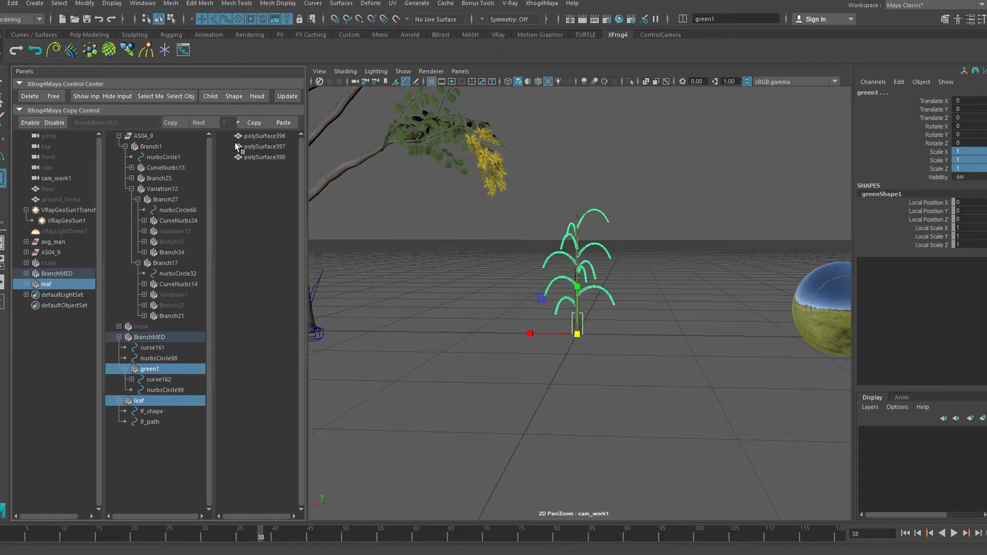
click(211, 97)
key(ctrl+a)
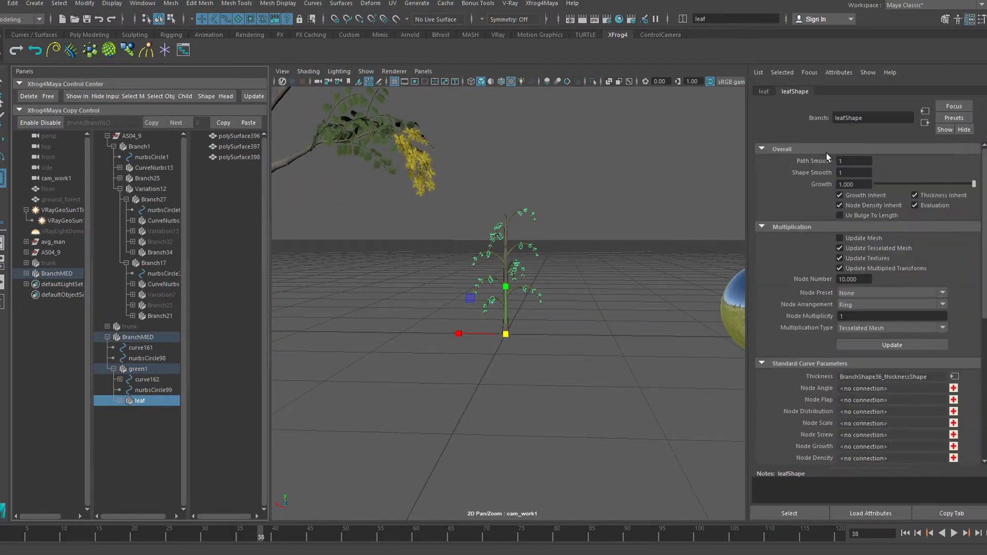
Disable Growth Inherit and Thickness Inherit for the leaf branch.
click(840, 195)
click(915, 195)
scroll(339, 378, up, 5)
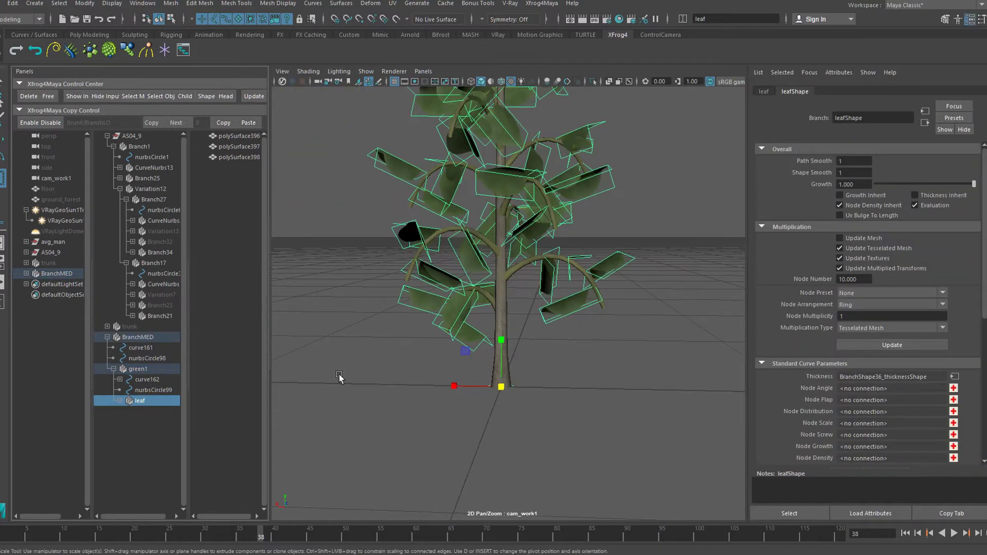
Reshape the leaf's lf_shape profile curve by moving one of its edit points.
click(120, 401)
click(154, 413)
key(f)
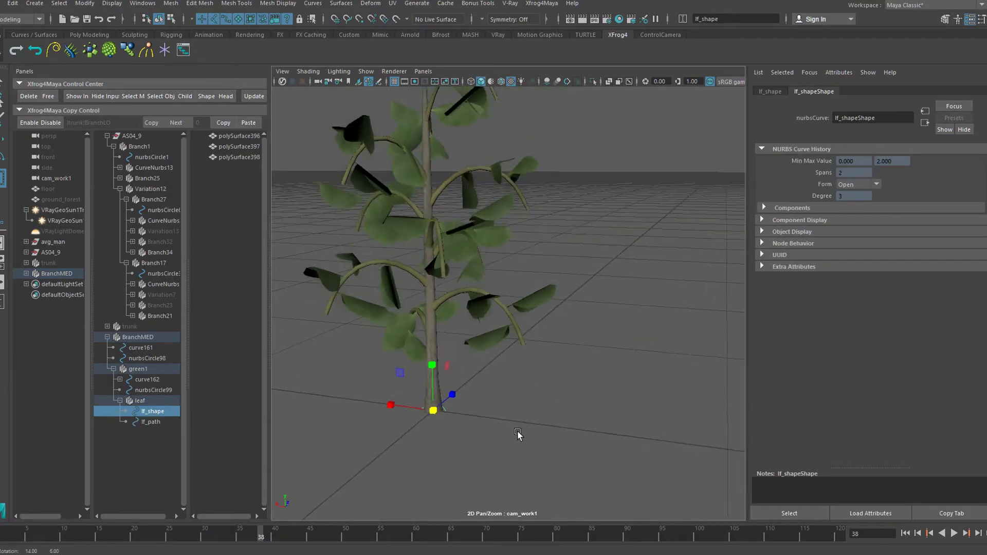
right_drag(519, 287, 519, 370)
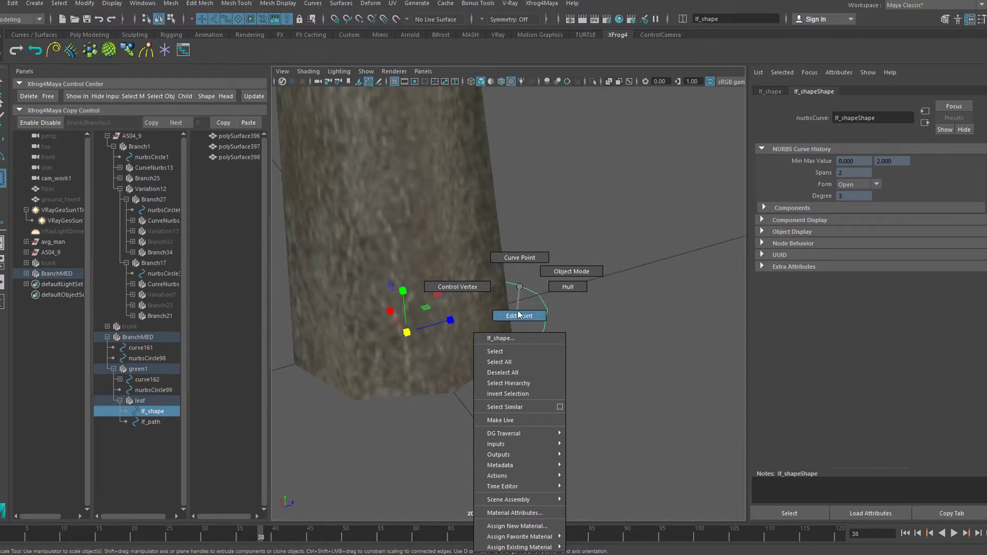
right_drag(518, 312, 519, 315)
click(538, 297)
key(w)
drag(578, 284, 503, 306)
Unhide the floor and ground_forest meshes and clear the selection.
scroll(524, 346, down, 5)
alt+drag(524, 346, 555, 332)
scroll(540, 366, down, 5)
scroll(555, 333, up, 5)
alt+middle_drag(555, 332, 523, 360)
alt+drag(523, 359, 525, 329)
scroll(524, 308, down, 5)
alt+middle_drag(524, 282, 507, 314)
drag(54, 189, 57, 199)
key(shift+h)
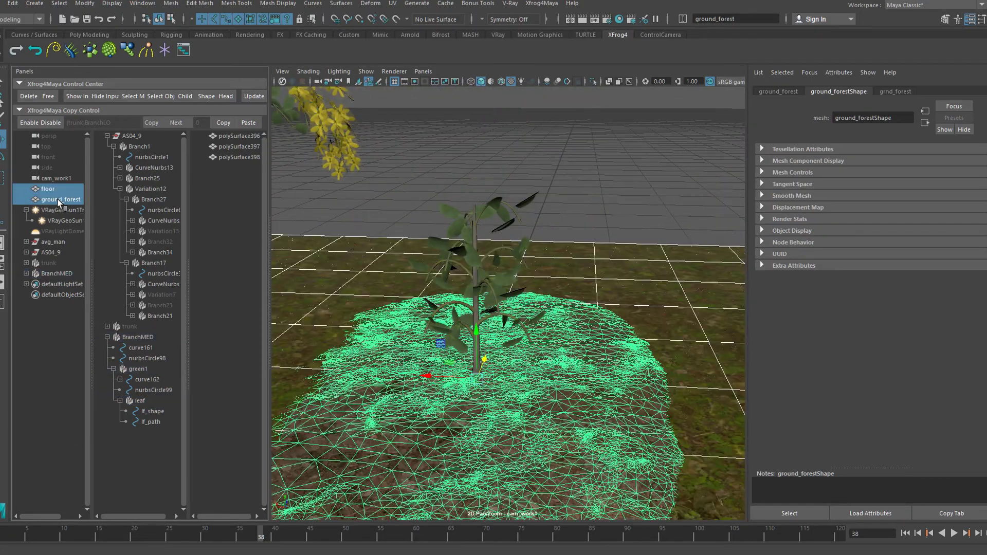
mouse_move(583, 211)
alt+mouse_down()
mouse_move(574, 194)
mouse_move(576, 204)
alt+mouse_up()
click(576, 204)
Set the node arrangement of the green1 branch to Pair Mirror.
click(162, 340)
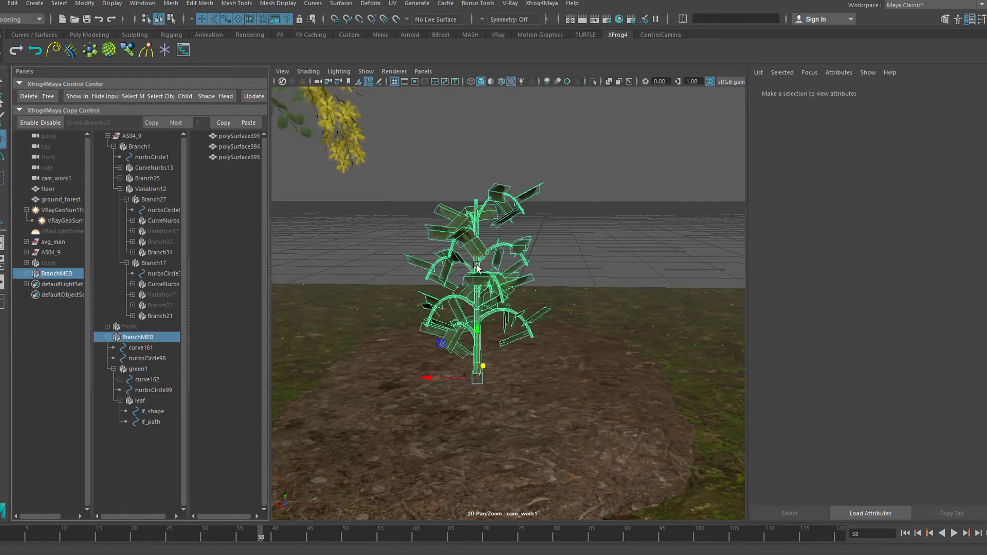
drag(975, 184, 979, 211)
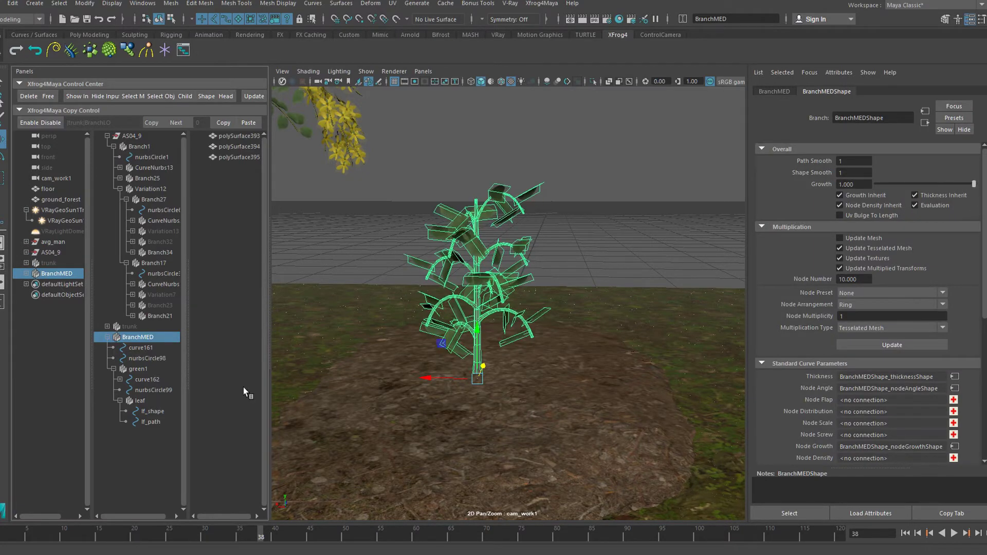
click(140, 401)
click(138, 369)
key(f)
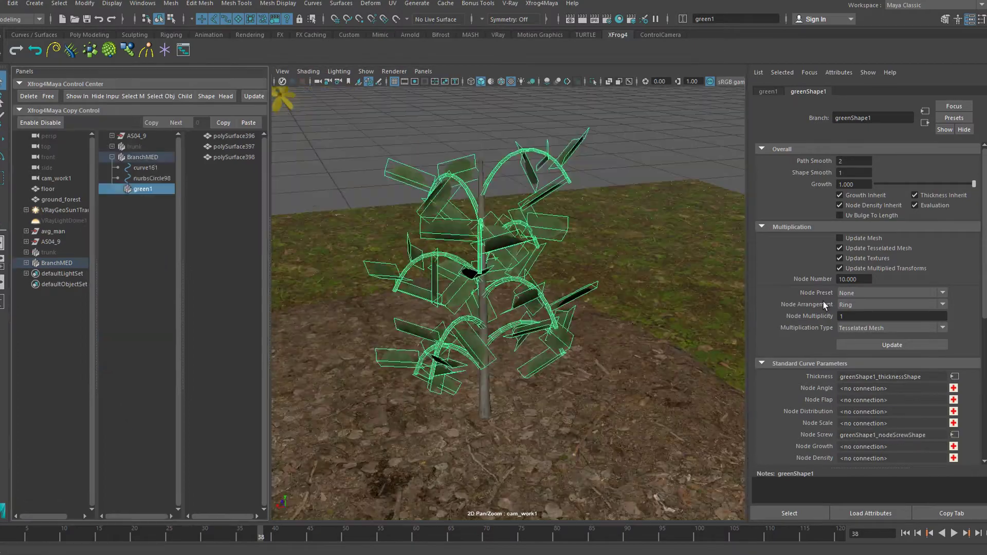
click(850, 292)
click(849, 347)
click(855, 348)
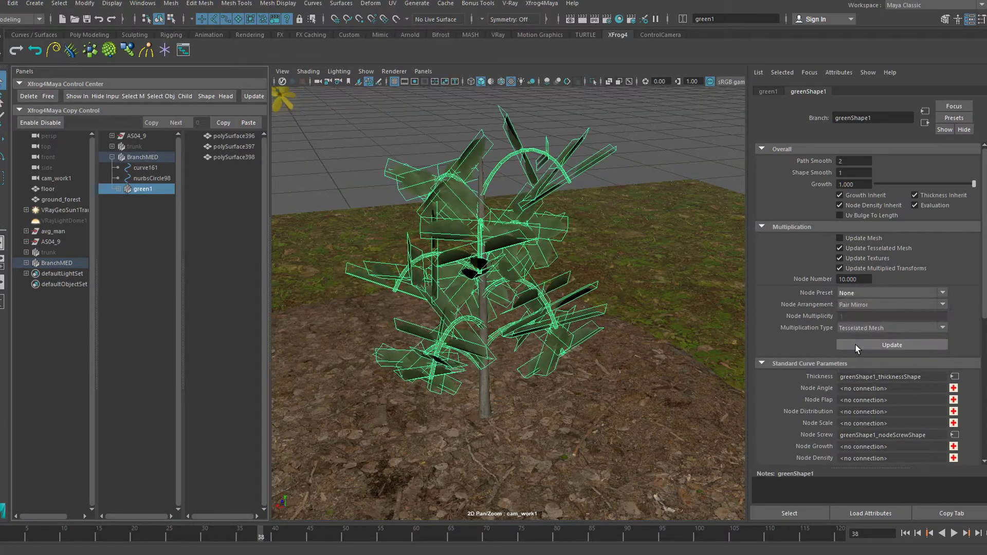
click(667, 147)
alt+drag(667, 147, 620, 167)
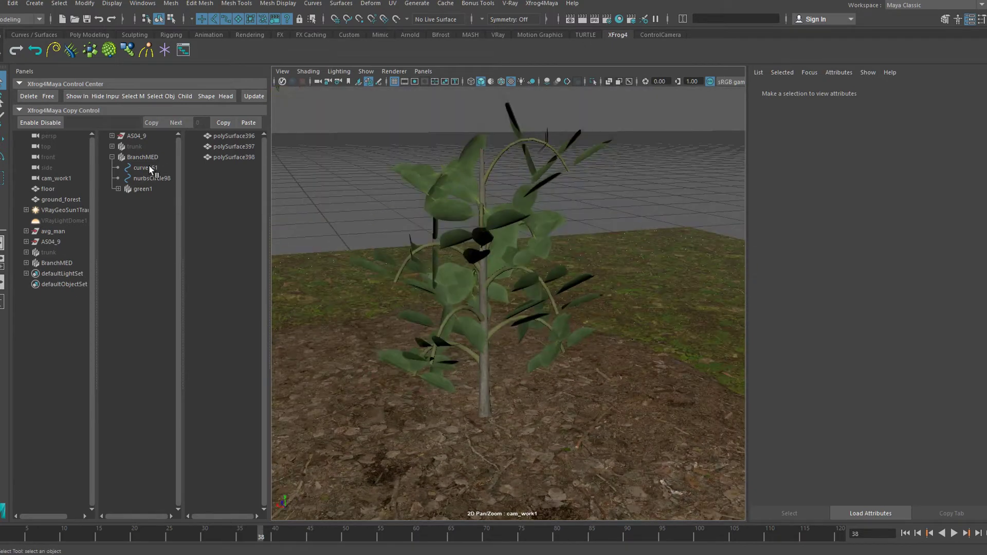
Set Point 0 y and Point 1 y of green1's Node Screw curve to 0.
click(142, 189)
click(953, 435)
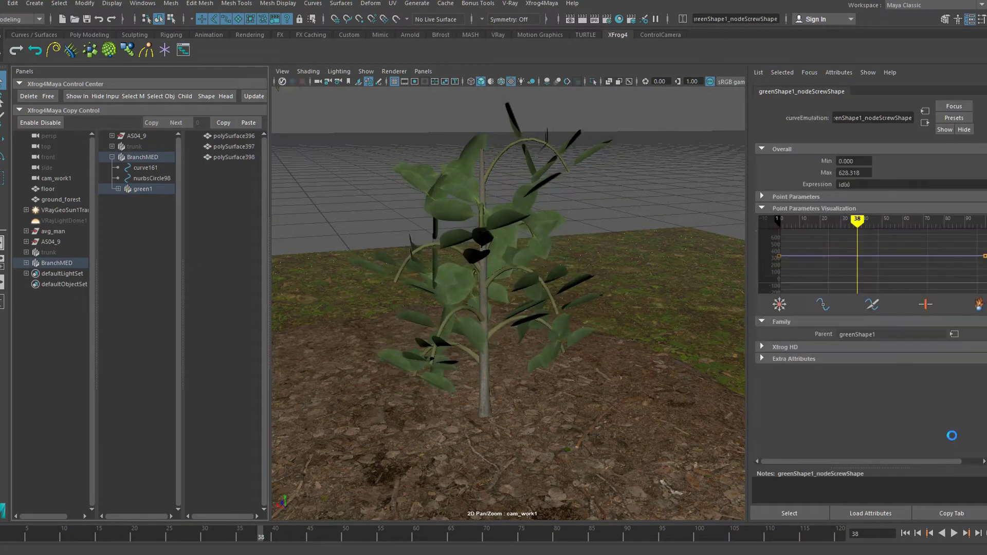
click(847, 256)
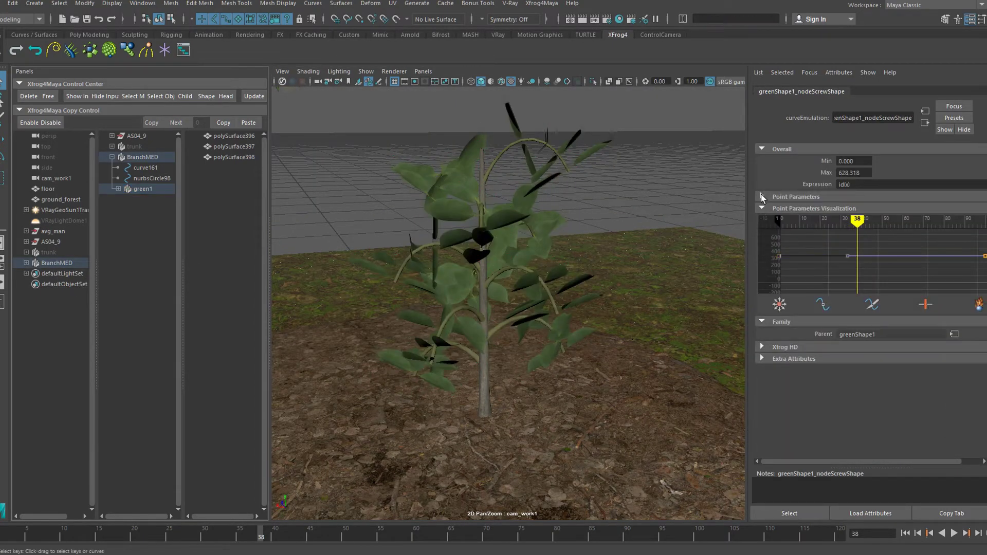
click(763, 197)
drag(869, 238, 830, 238)
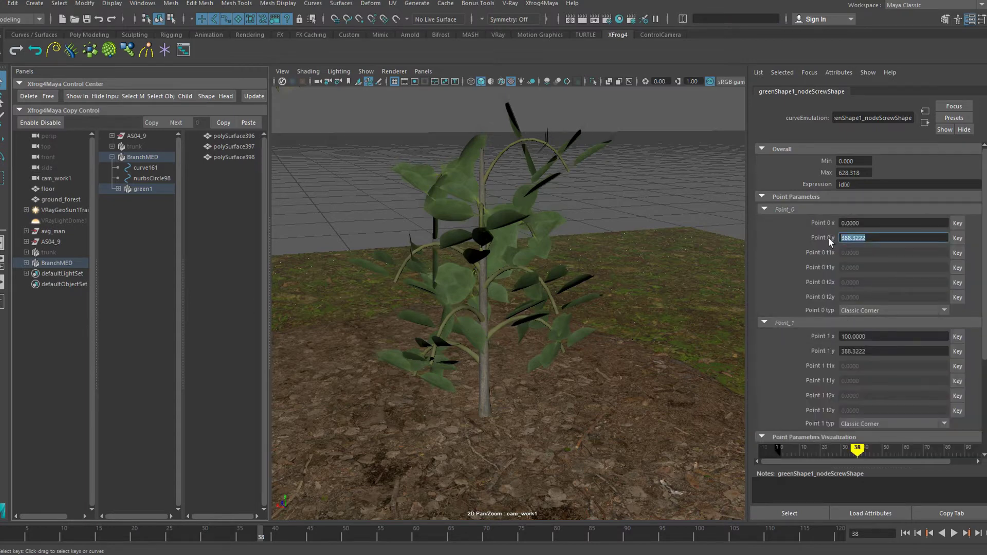
text(0)
key(Return)
drag(874, 351, 815, 351)
text(0)
key(Return)
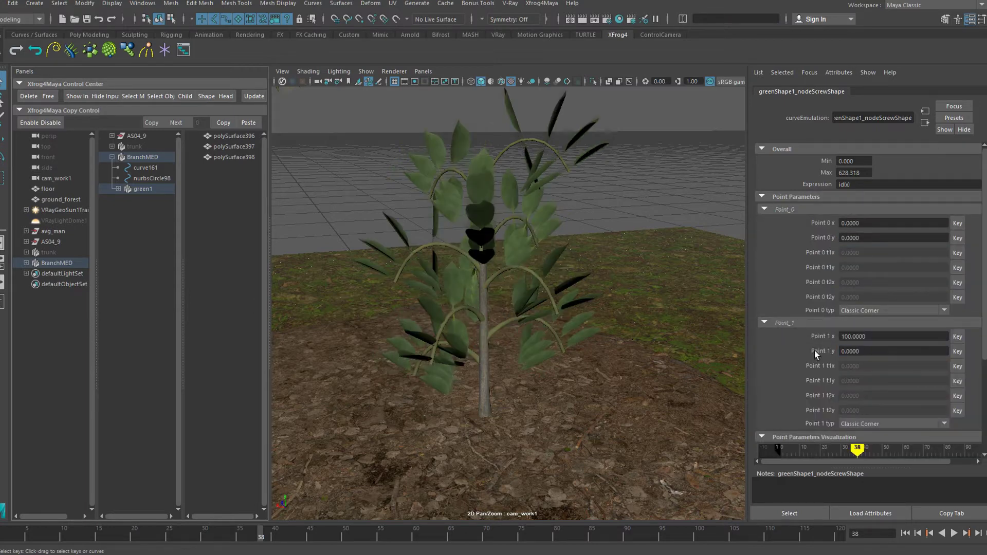
Set Point 1 y of green1's Node Screw curve to 10 after trying 90.
drag(867, 353, 813, 354)
text(90)
key(Return)
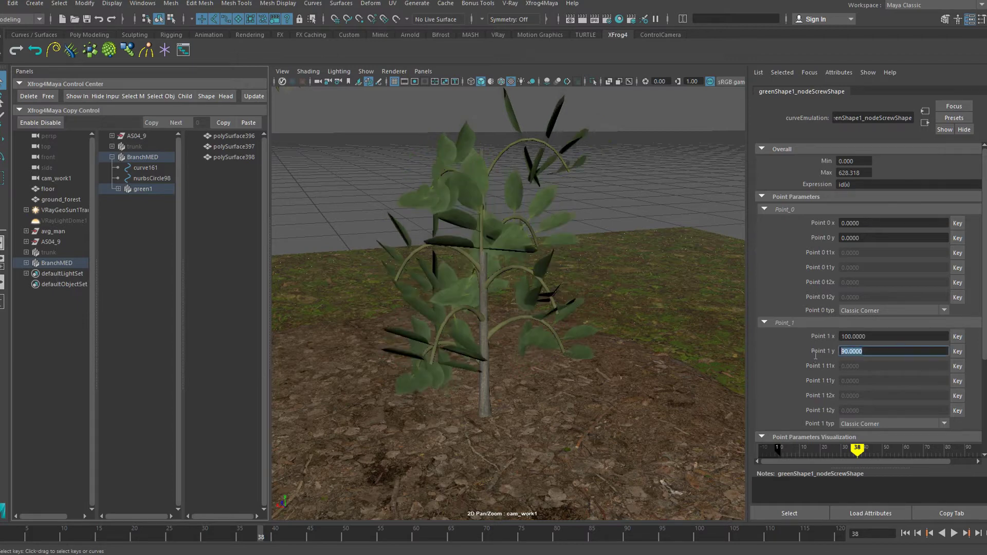
text(10)
key(Return)
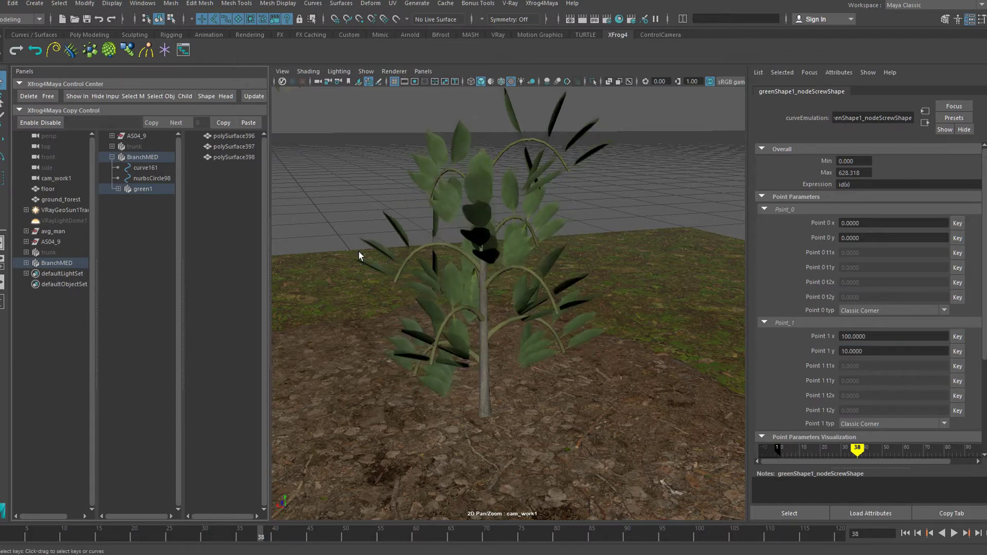
alt+drag(379, 266, 359, 280)
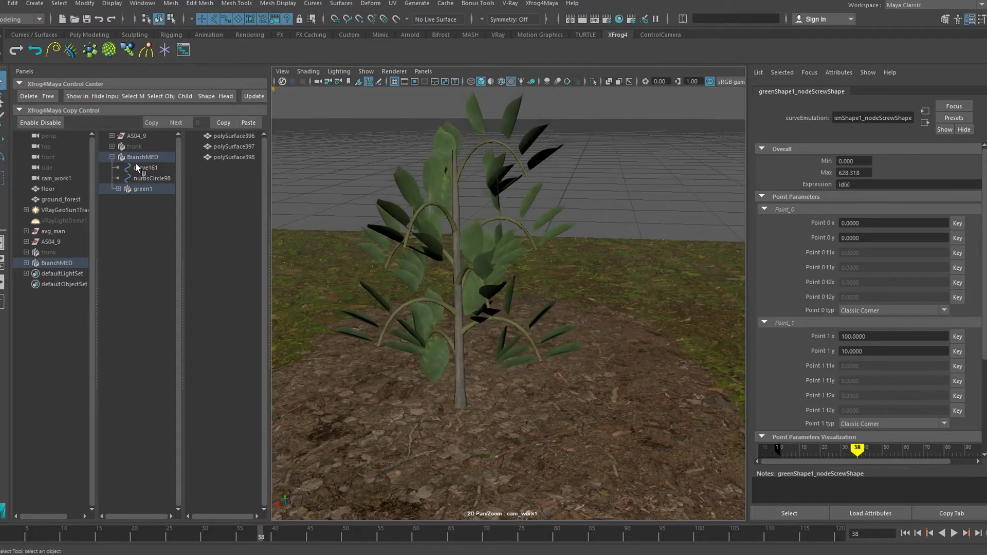
Create a Tropism object and connect the leaf's lf_path as its curve.
click(119, 189)
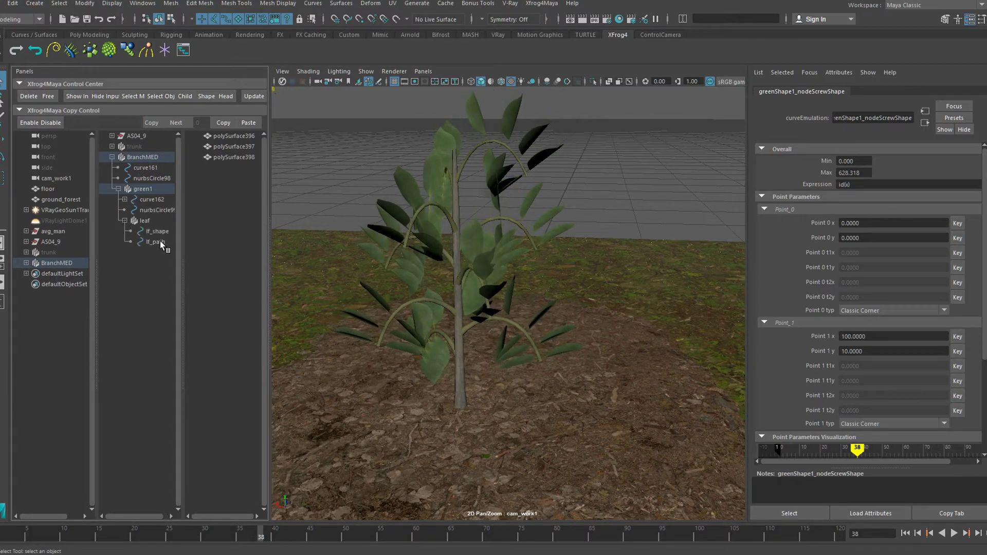
click(155, 241)
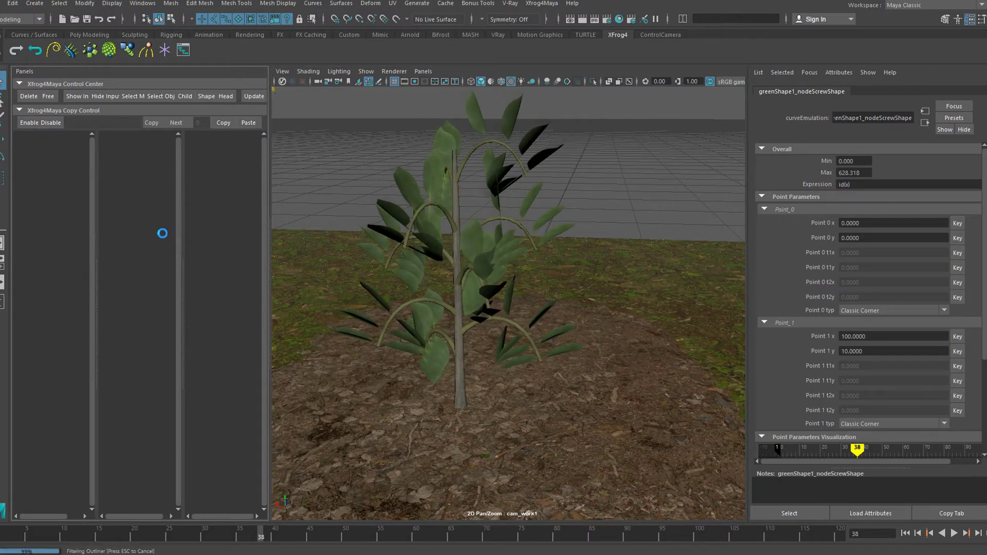
click(149, 50)
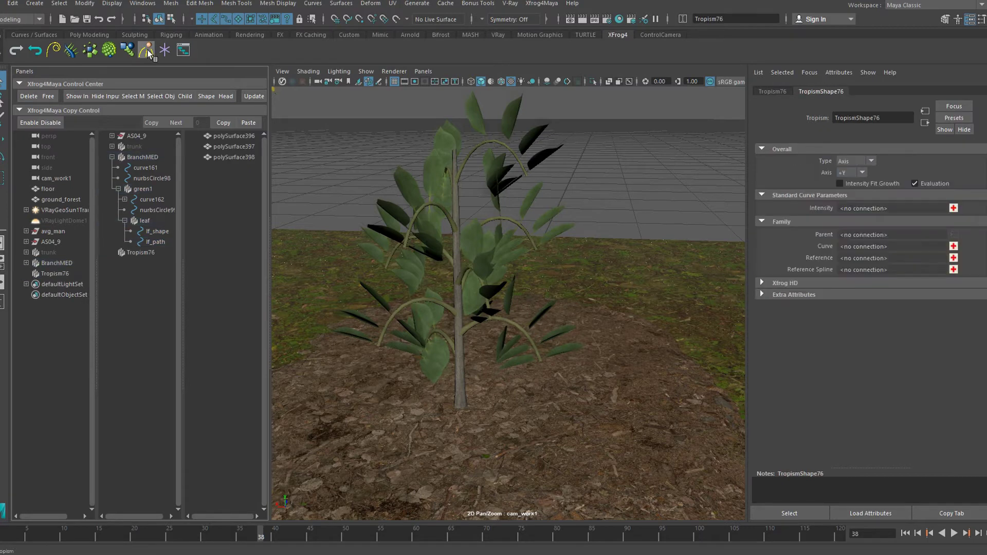
click(159, 241)
ctrl+click(150, 253)
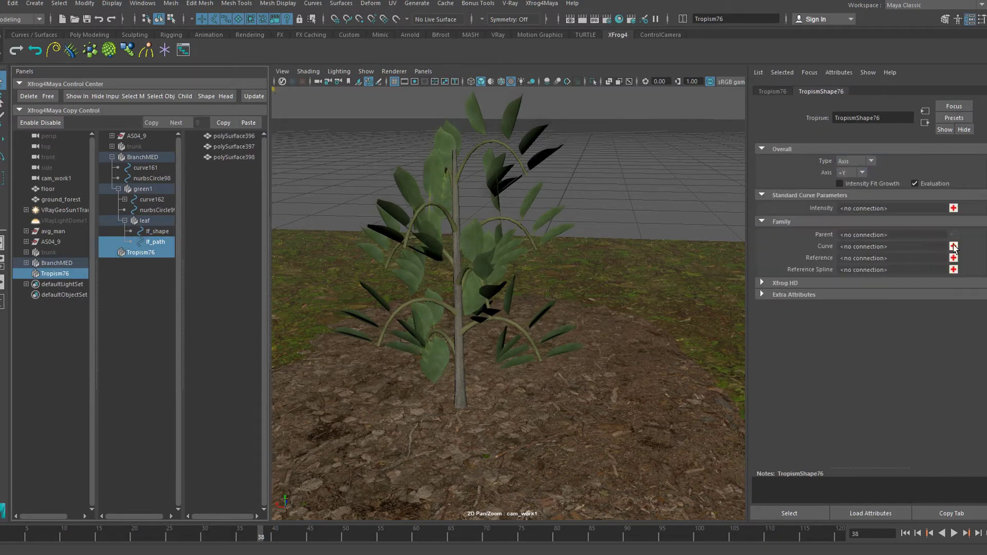
click(953, 247)
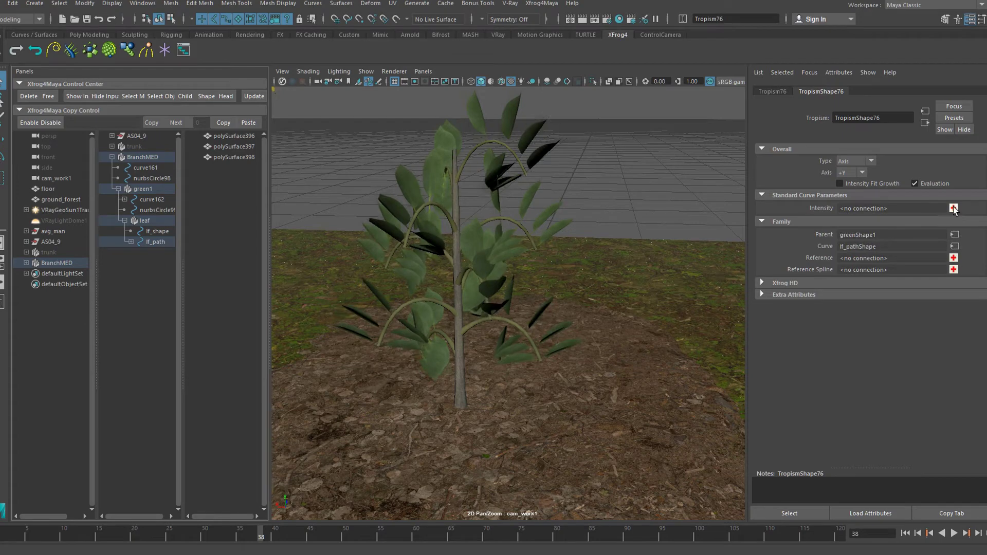
Enable Intensity Fit Growth on the leaf tropism and set its axis to -Y.
click(871, 184)
click(862, 173)
click(846, 236)
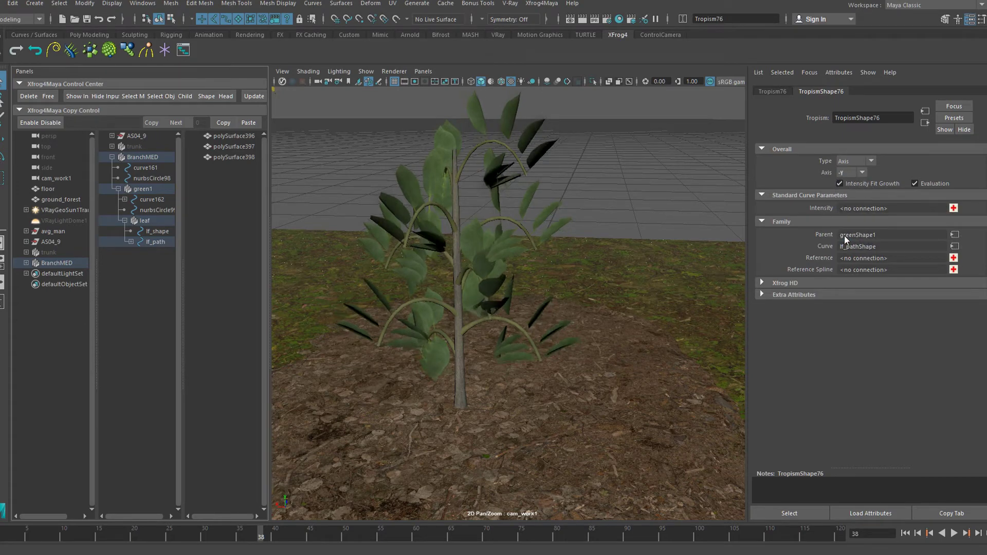
Add an Intensity curve to the leaf tropism and raise its end point by about 115.
click(954, 208)
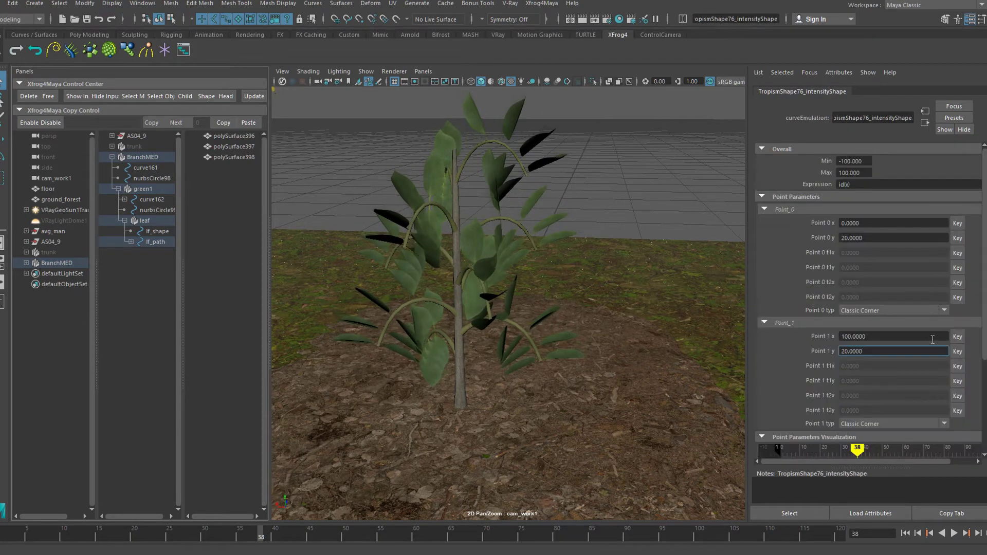
click(765, 210)
click(764, 220)
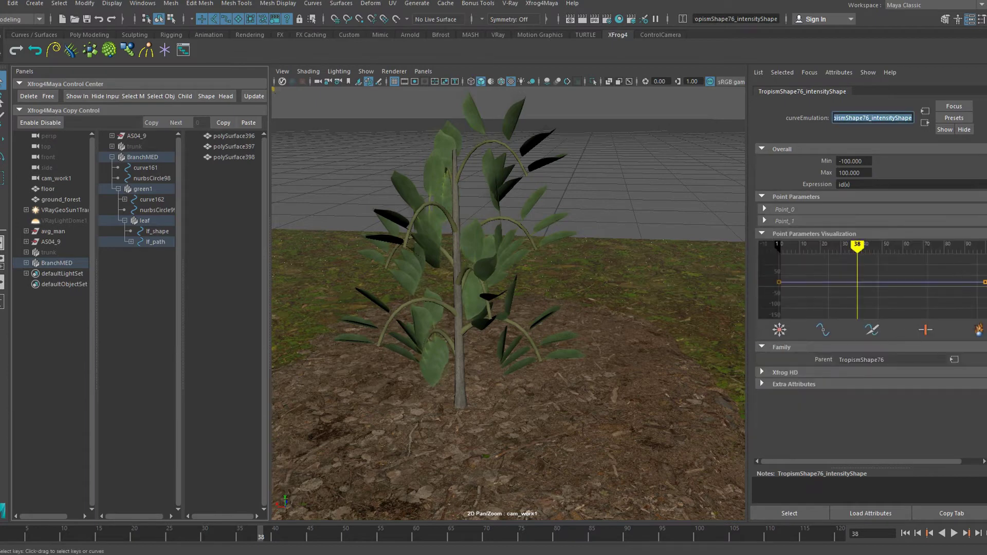
click(985, 282)
text(w)
middle_drag(966, 292, 966, 267)
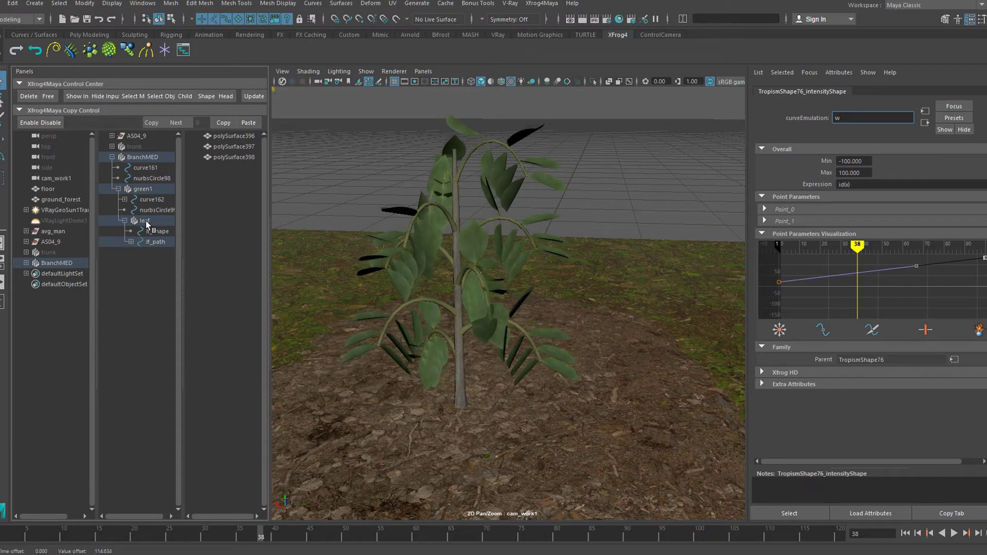
Duplicate the BranchMED branch and rename the copy BranchHI.
click(141, 158)
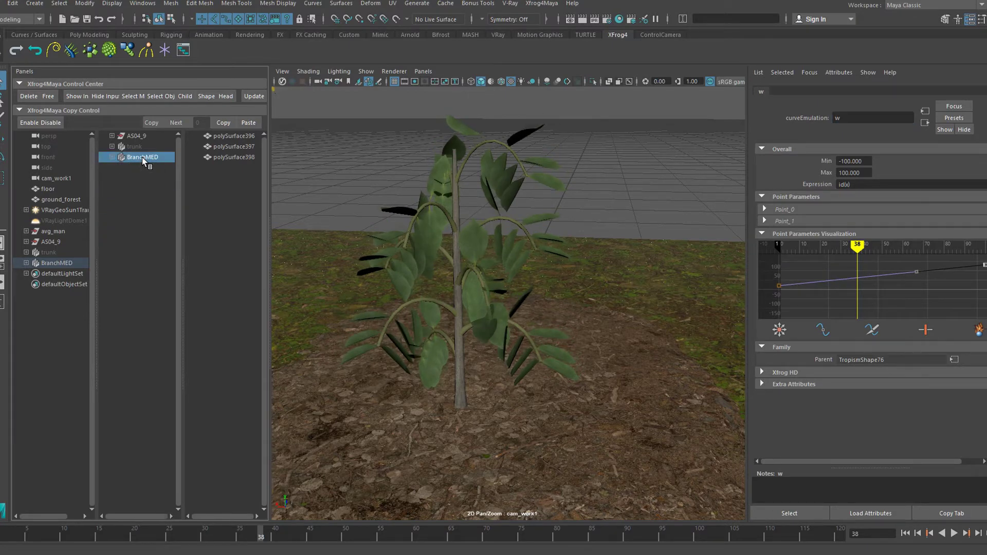
click(247, 124)
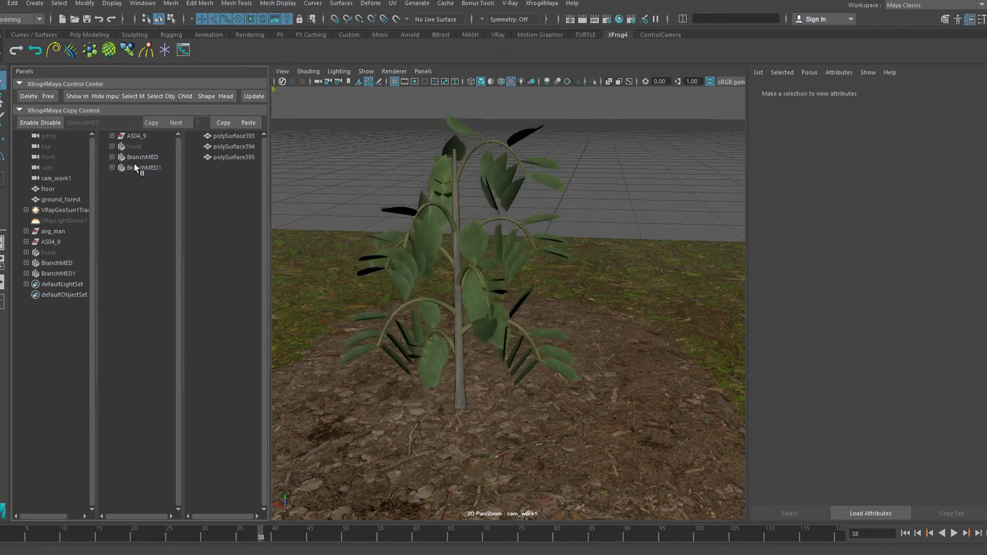
click(144, 168)
click(148, 168)
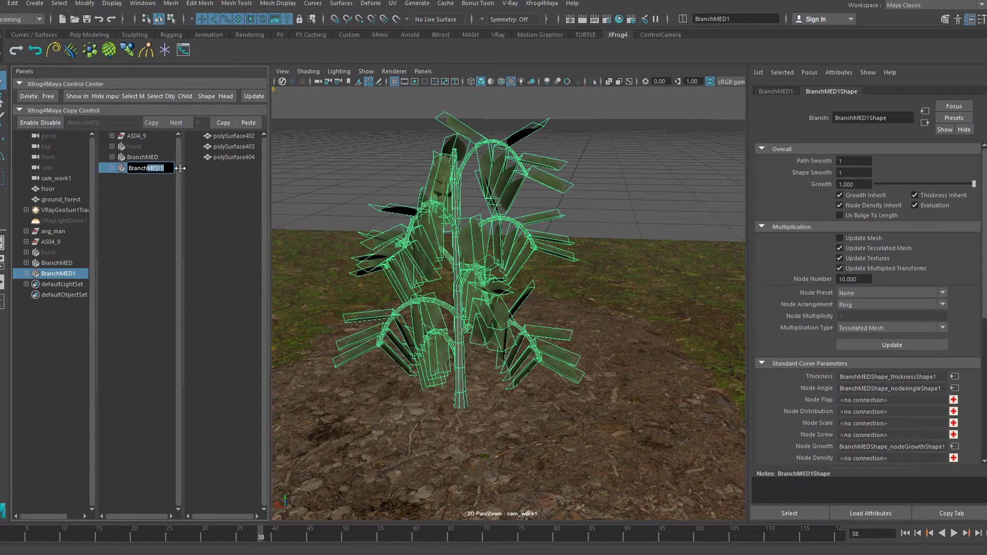
text(BranchHI)
key(Return)
Attach BranchHI to the head of BranchMED and disable its Growth Inherit.
shift+click(143, 157)
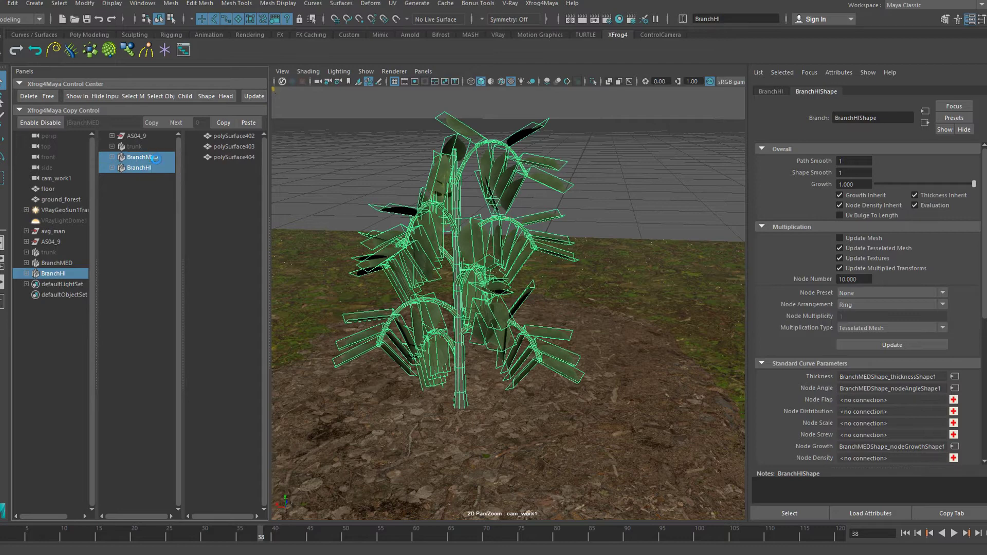
click(227, 96)
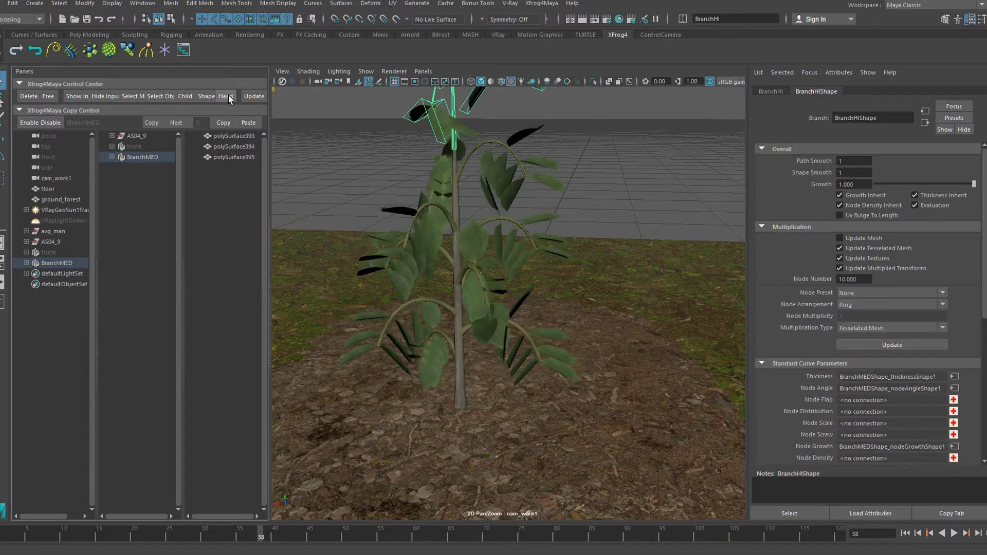
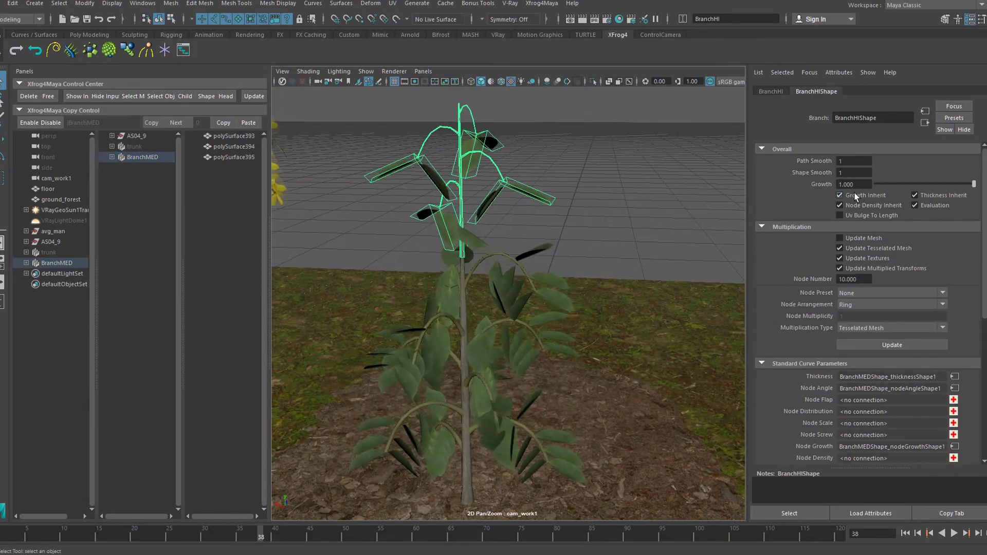
click(853, 193)
alt+drag(646, 239, 592, 298)
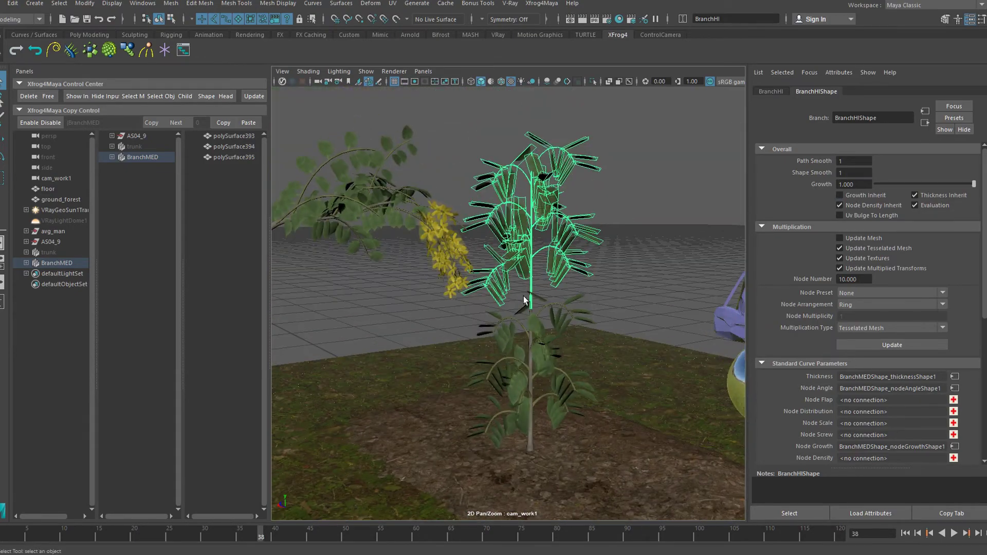
alt+drag(385, 254, 406, 188)
Scale down the path curves of BranchMED and BranchHI, curve161 and curve163, together and uniformly.
click(111, 158)
drag(111, 159, 152, 175)
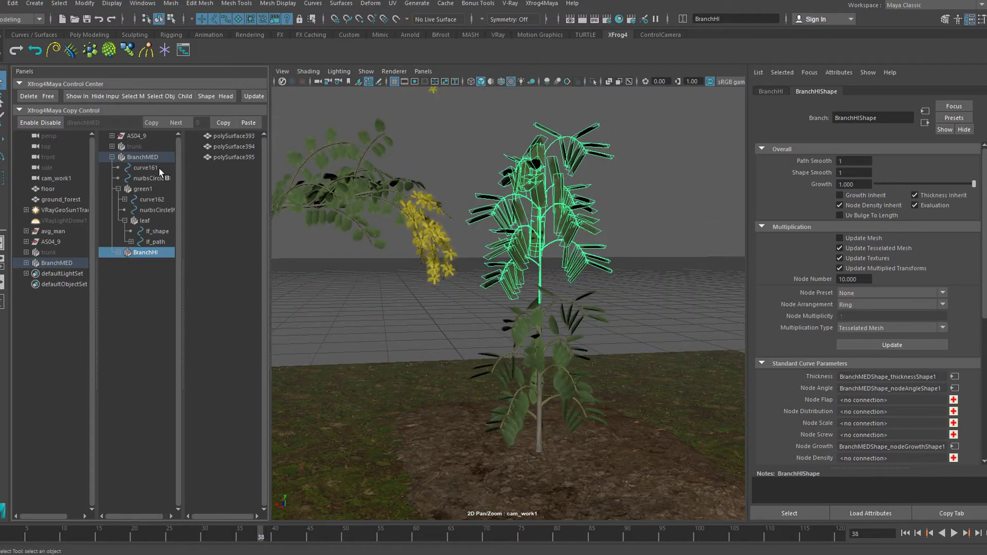
click(158, 168)
click(119, 253)
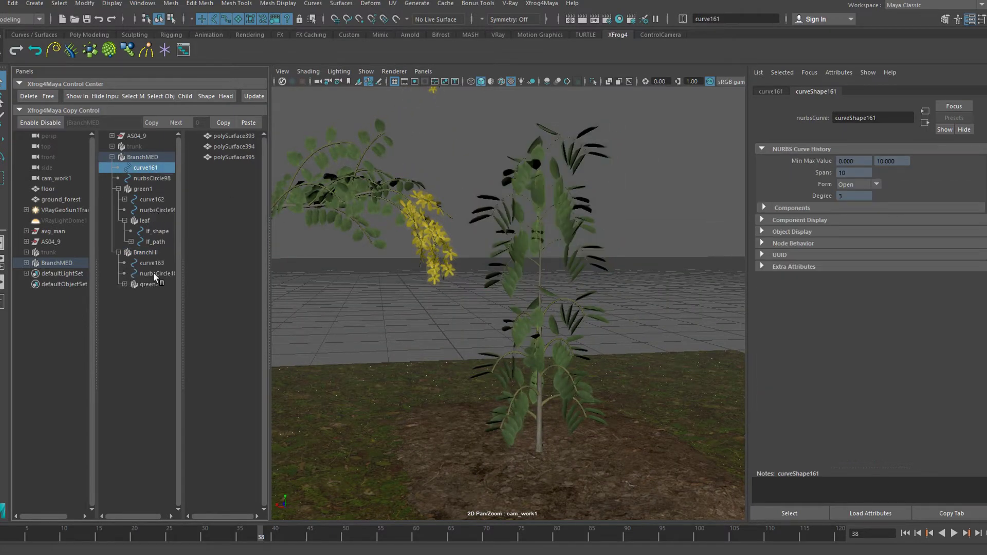
ctrl+click(152, 263)
key(r)
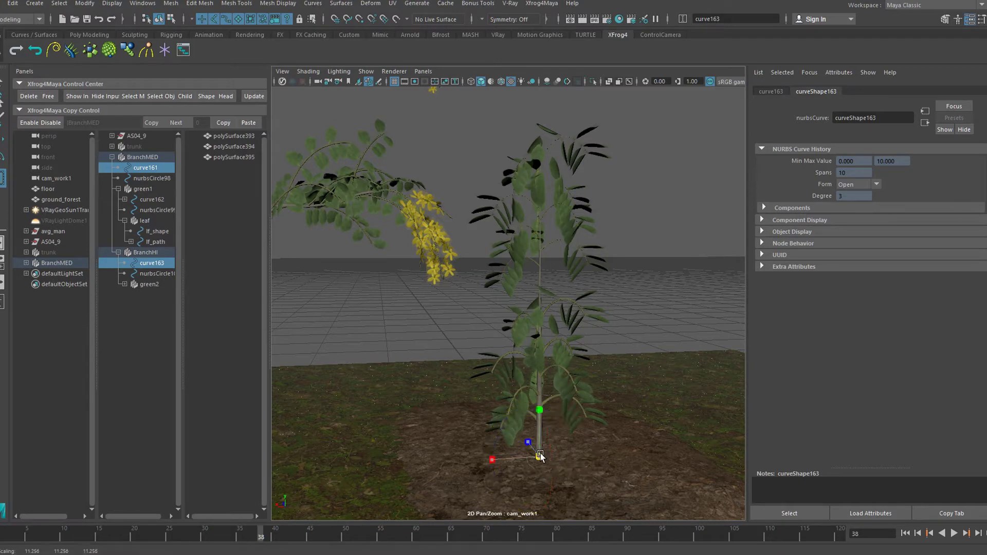
drag(538, 456, 523, 463)
Set the Node Number of BranchHI's child branch green2 to 2.
click(152, 253)
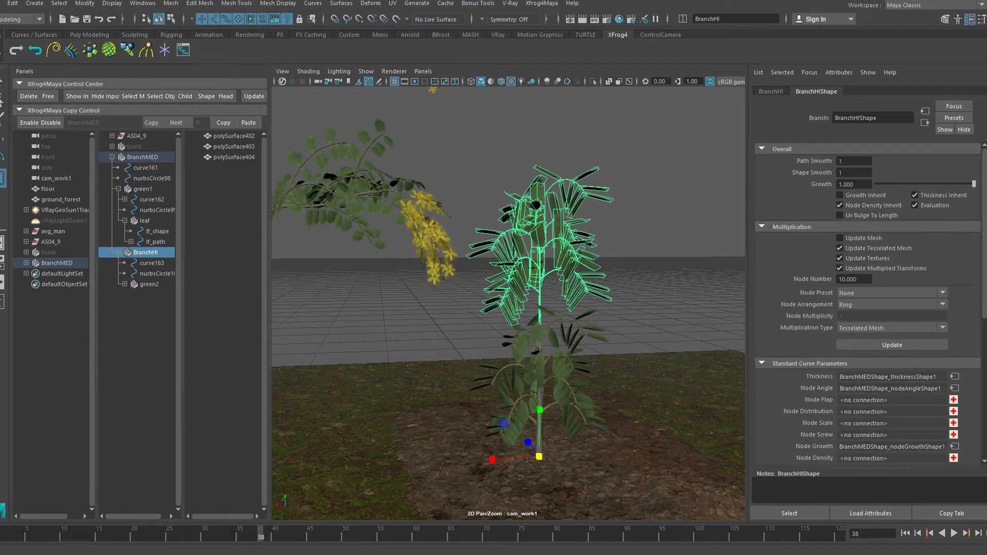
click(124, 284)
click(153, 315)
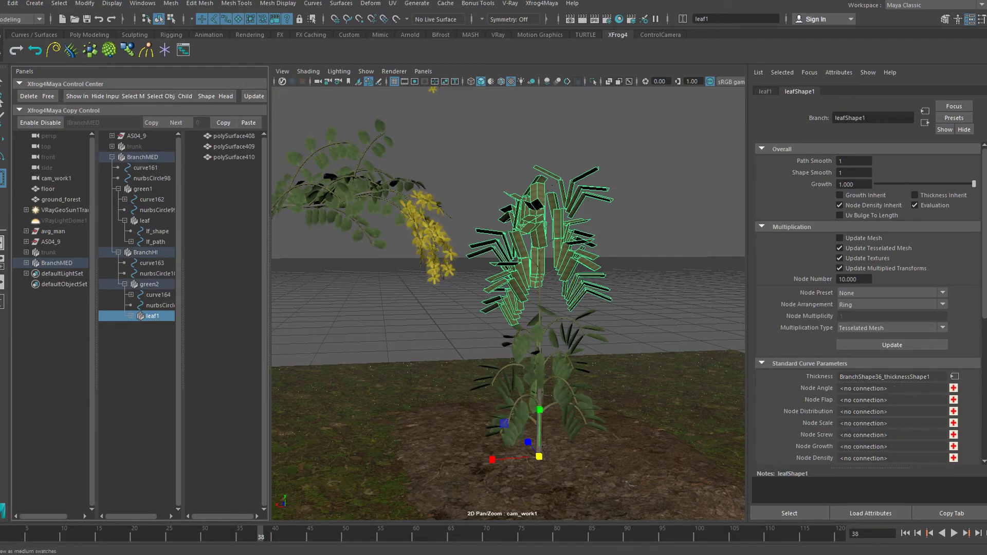
scroll(626, 192, up, 3)
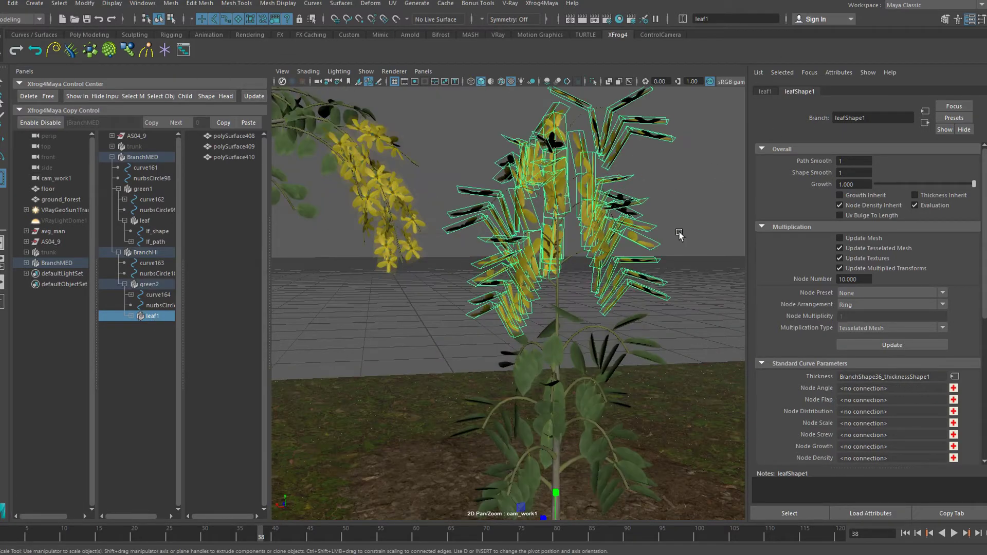
click(149, 284)
drag(869, 280, 830, 282)
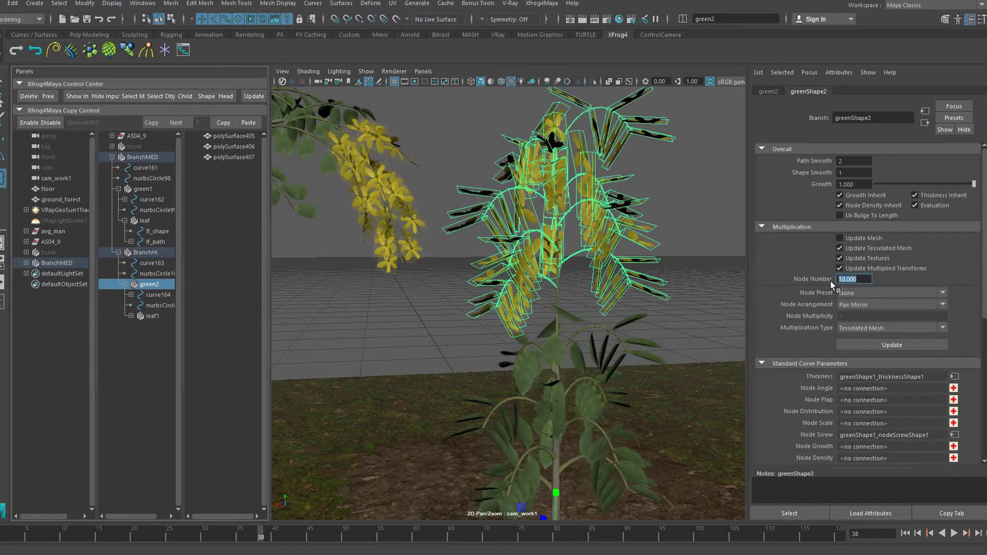
text(2)
key(Return)
Rename the leaf1 branch under green2 as flower1.
double_click(154, 316)
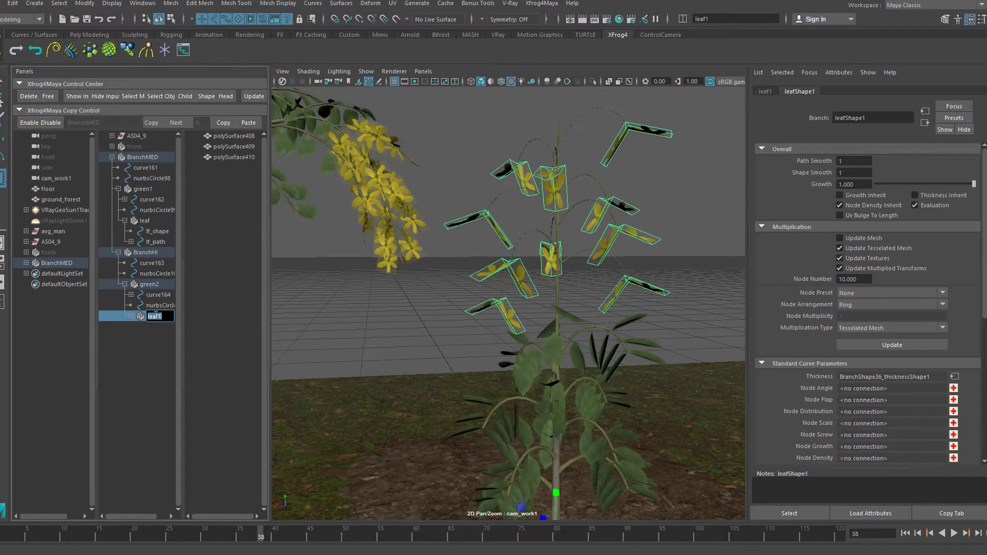
text(flower1)
key(Return)
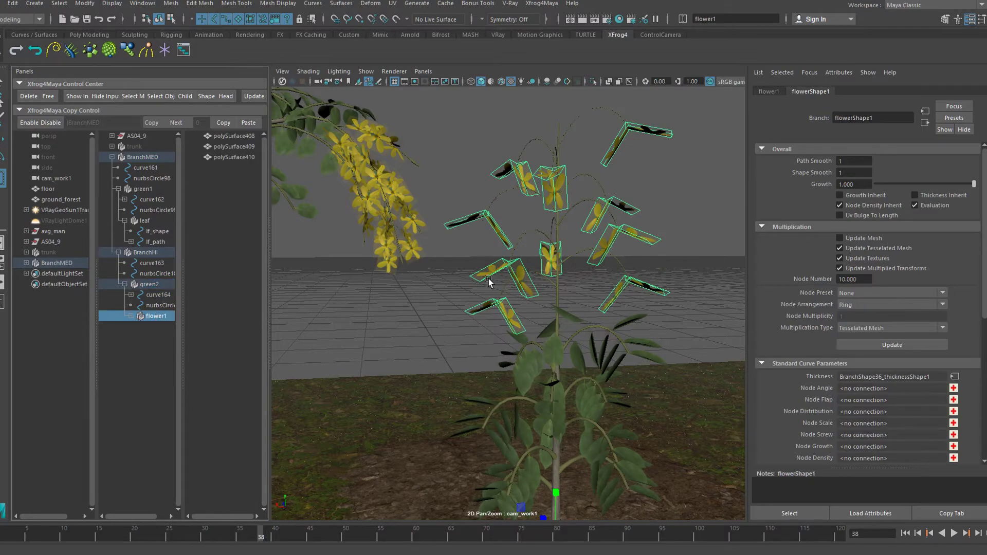
Set the X, Y and Z scale of flower1's shape curve lf_shape1 to 0.1.
alt+drag(568, 265, 544, 257)
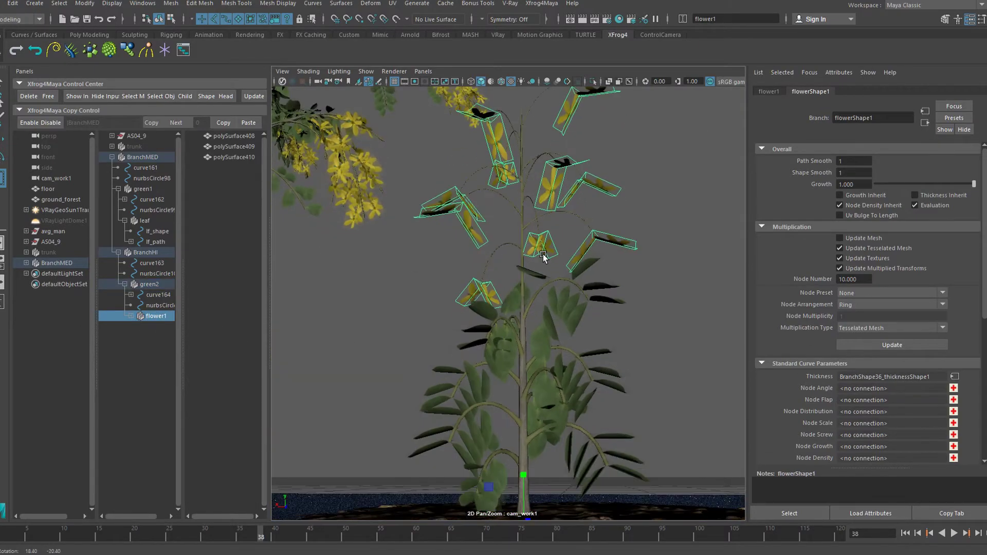
click(131, 315)
click(161, 327)
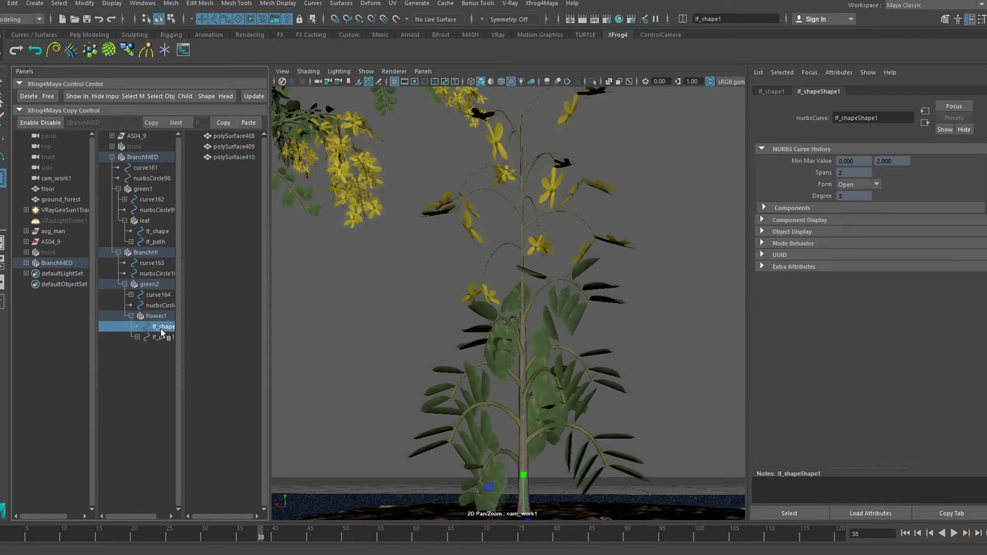
key(ctrl+a)
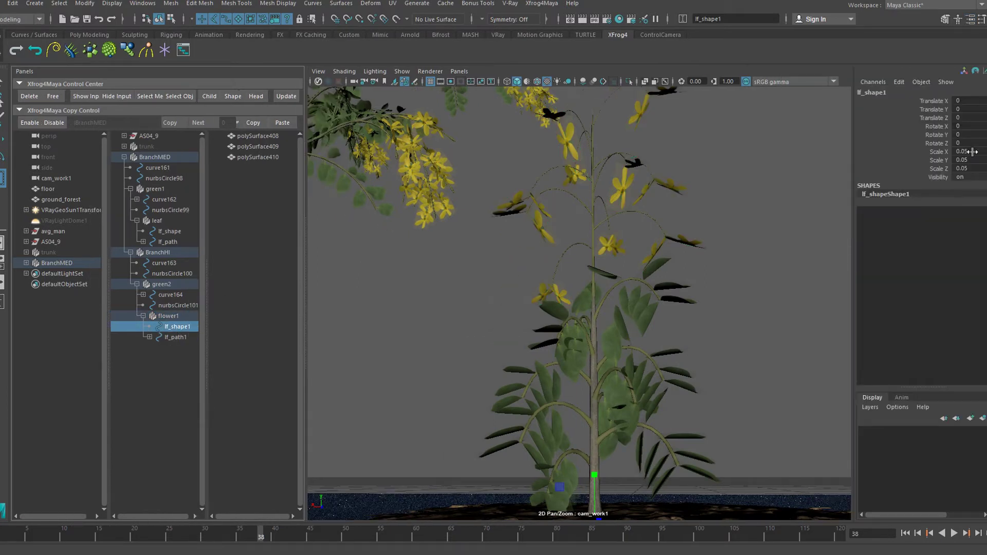
drag(969, 152, 973, 168)
text(.1)
key(Return)
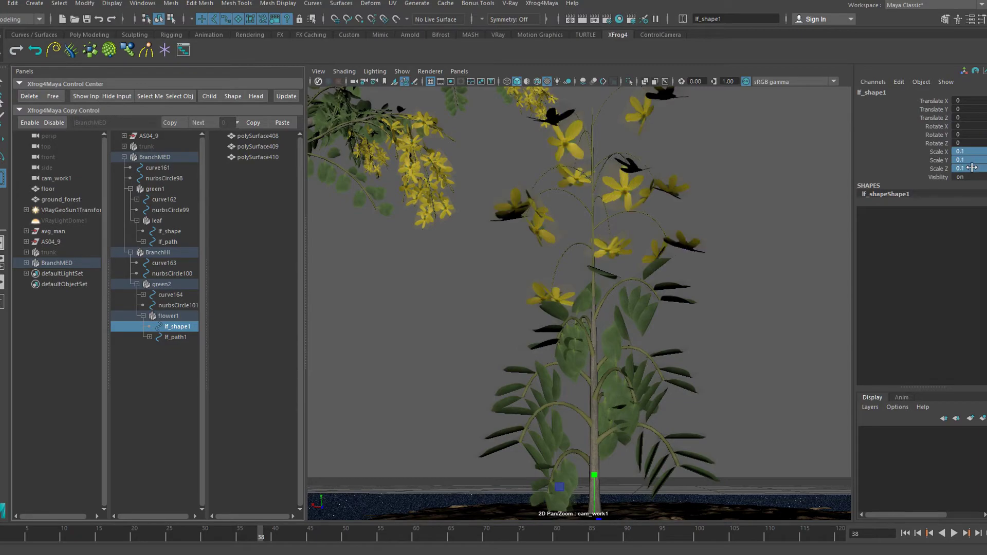
Scale green2's path curve, curve164, down uniformly to about 6.52.
alt+drag(685, 214, 634, 247)
scroll(677, 234, down, 5)
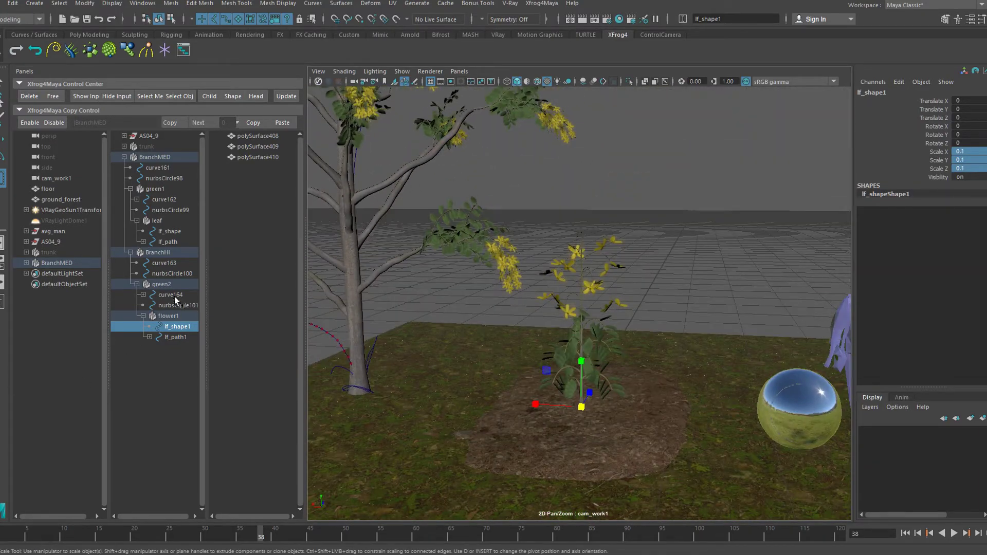
click(164, 284)
scroll(624, 325, up, 3)
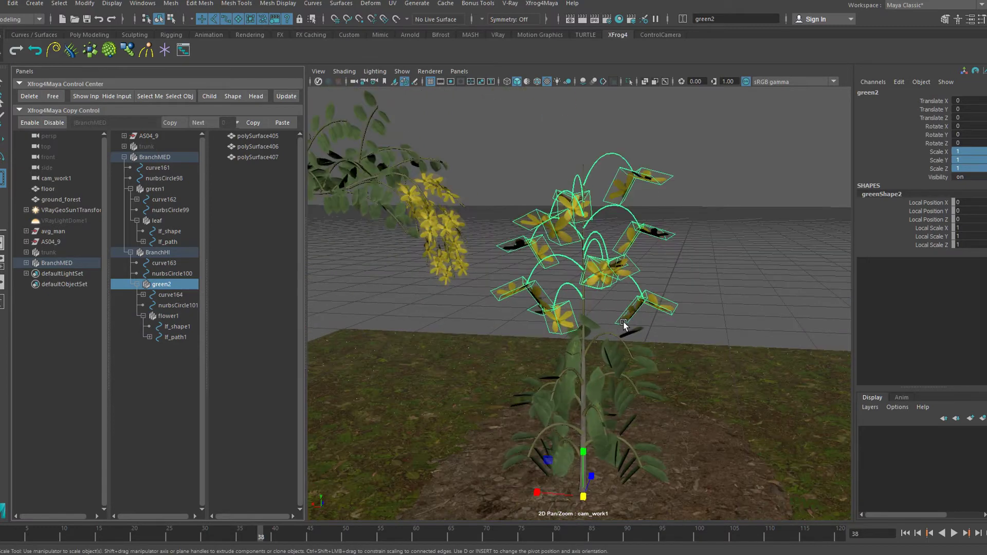
click(171, 296)
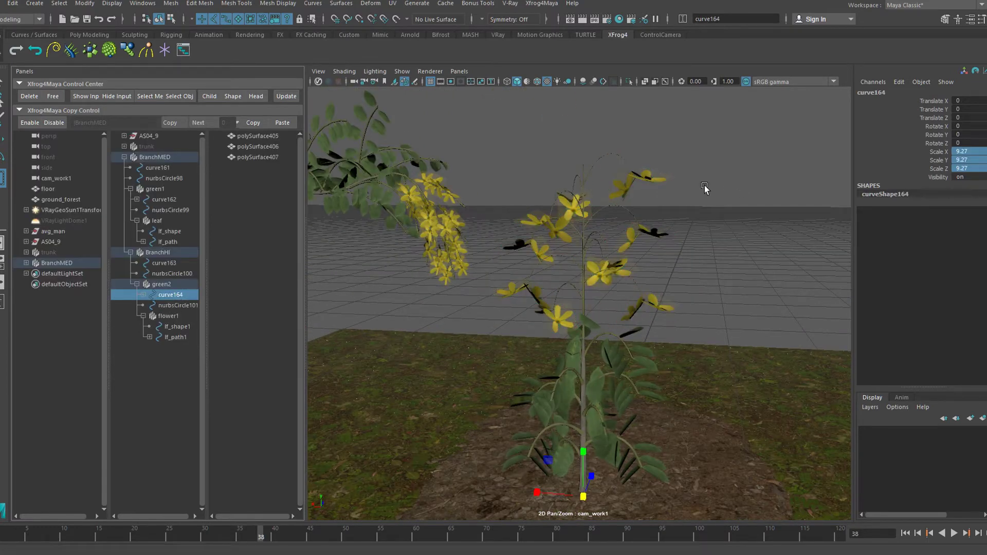
key(ctrl+a)
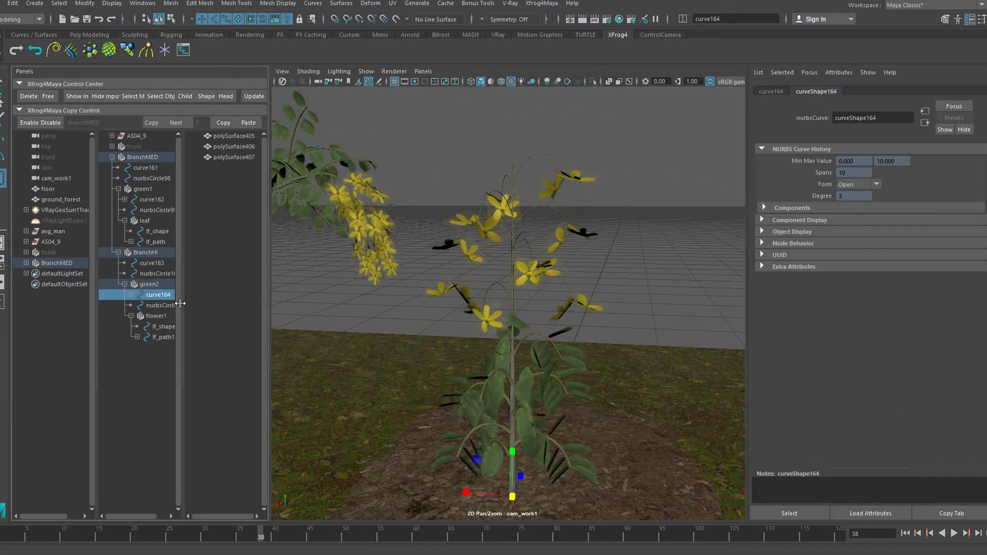
click(132, 295)
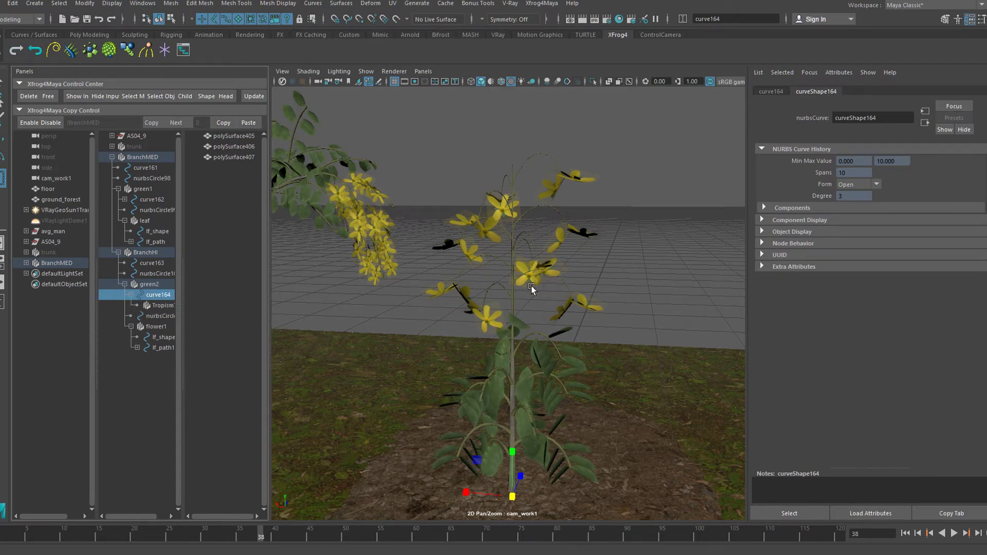
key(e)
key(r)
drag(511, 496, 468, 504)
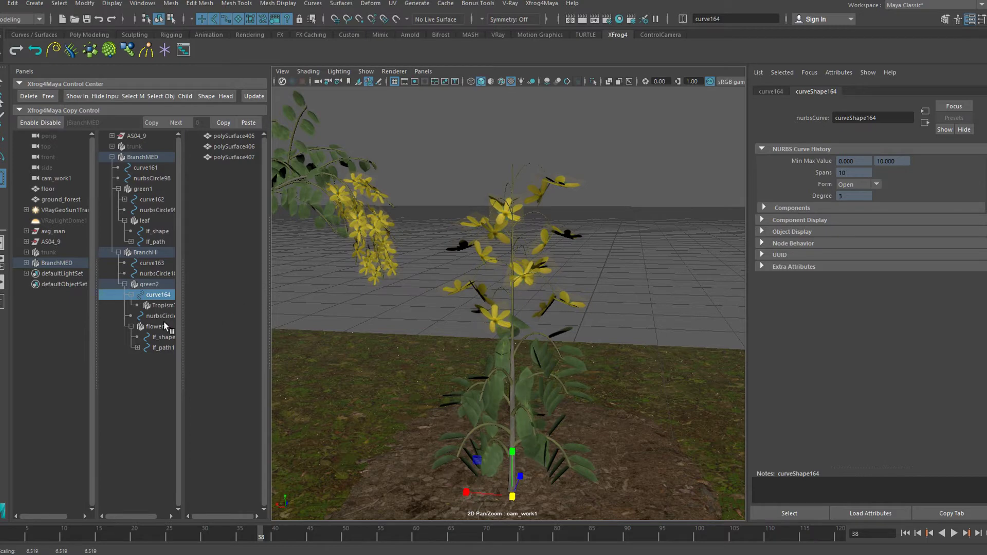
click(151, 254)
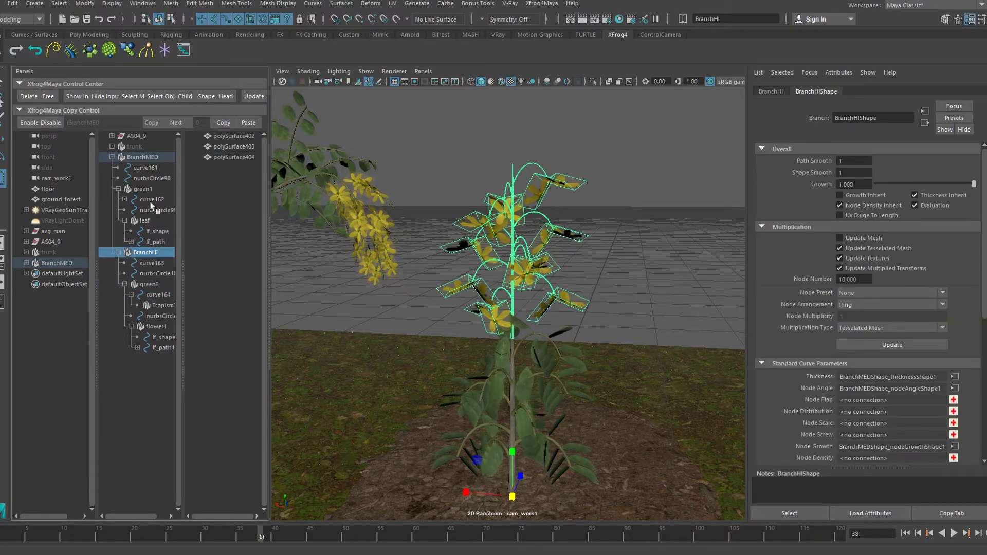
click(145, 158)
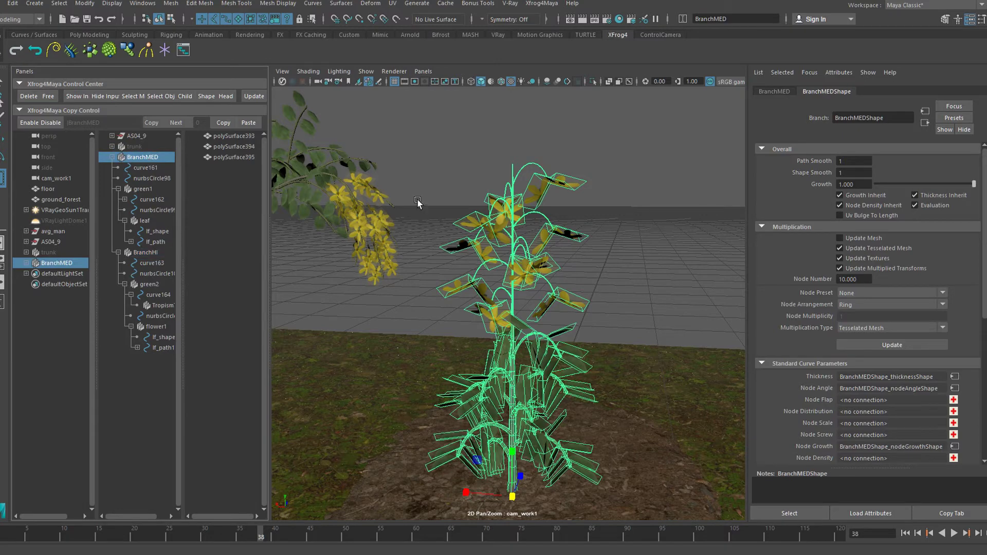
click(113, 159)
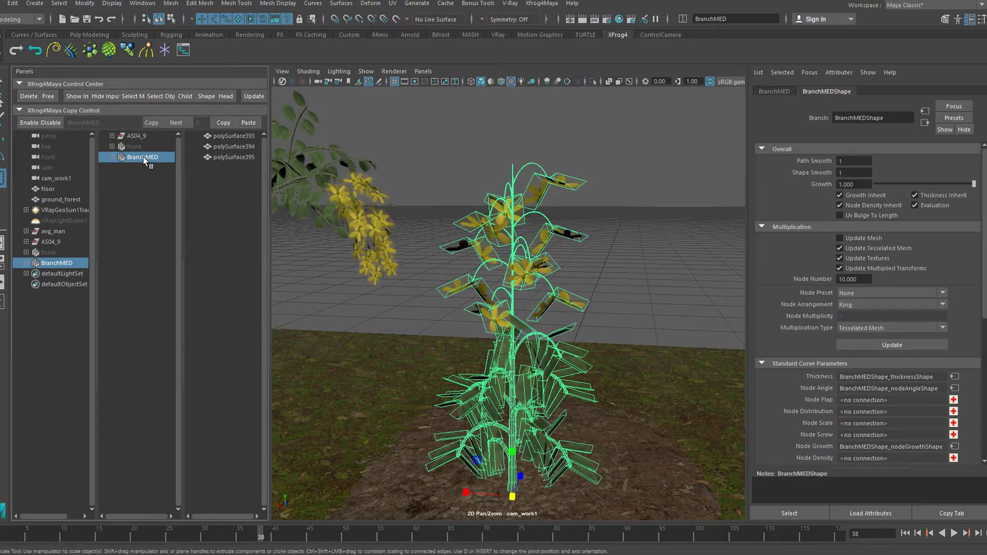
click(411, 188)
Set the Node Number of BranchMED's child branch green1 to 3.
click(112, 157)
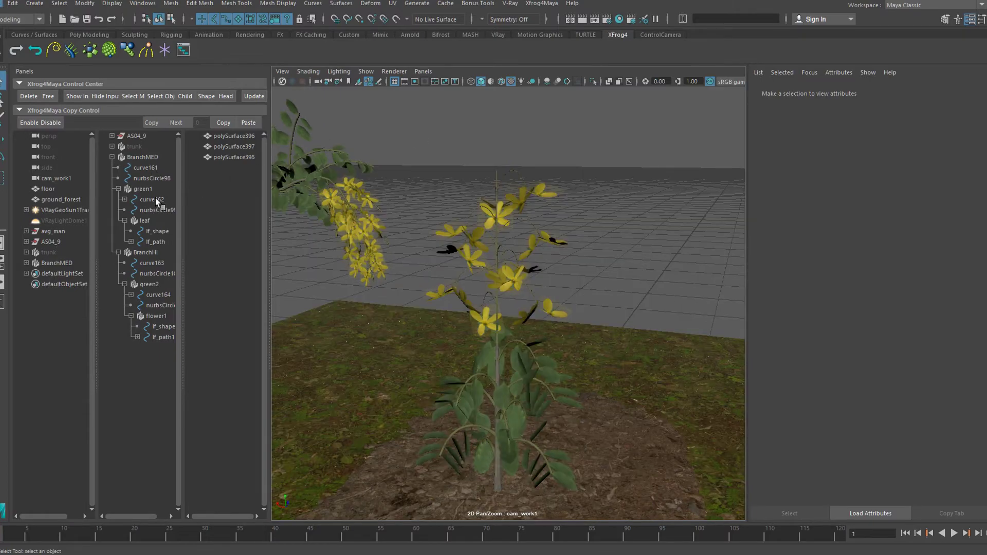
click(147, 189)
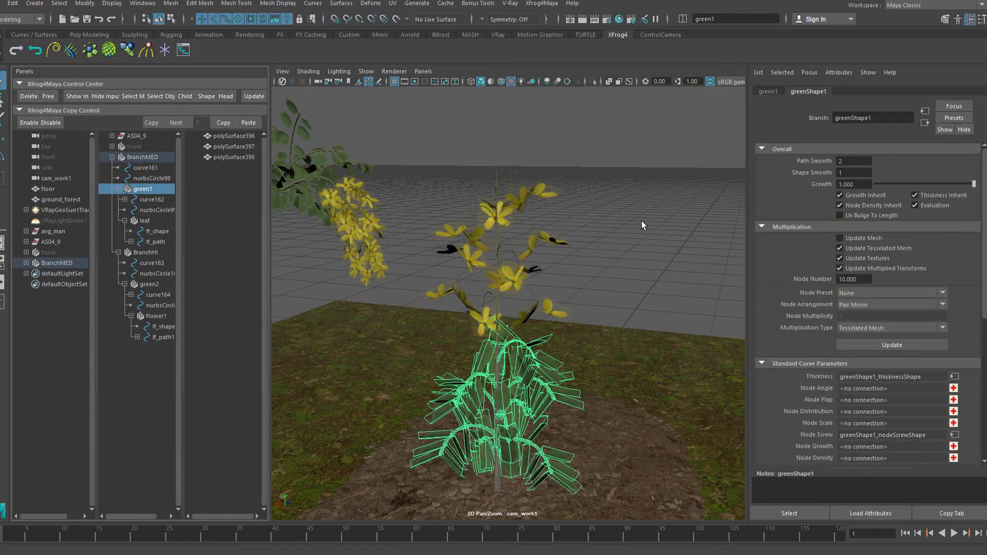
double_click(848, 279)
text(3)
key(Return)
Add a Node Flap curve to green1 and key its Point 1 y value, unchanged, at frames 1 and 120.
scroll(535, 320, up, 10)
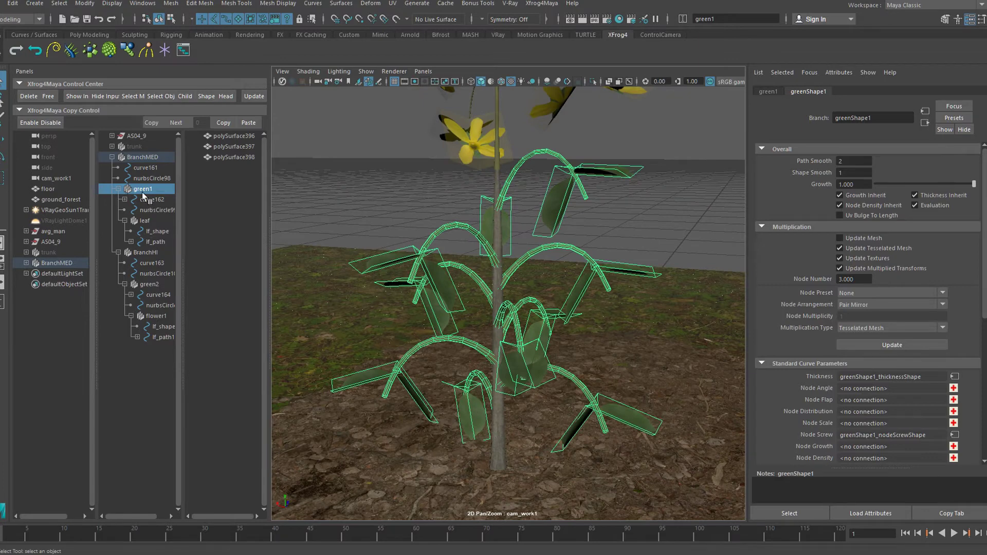
click(953, 399)
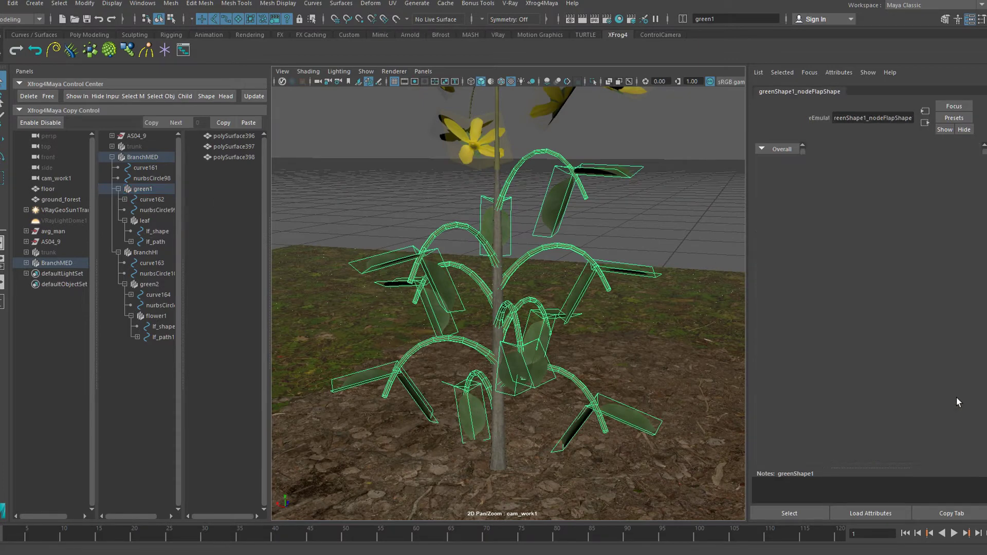
middle_drag(975, 278, 958, 305)
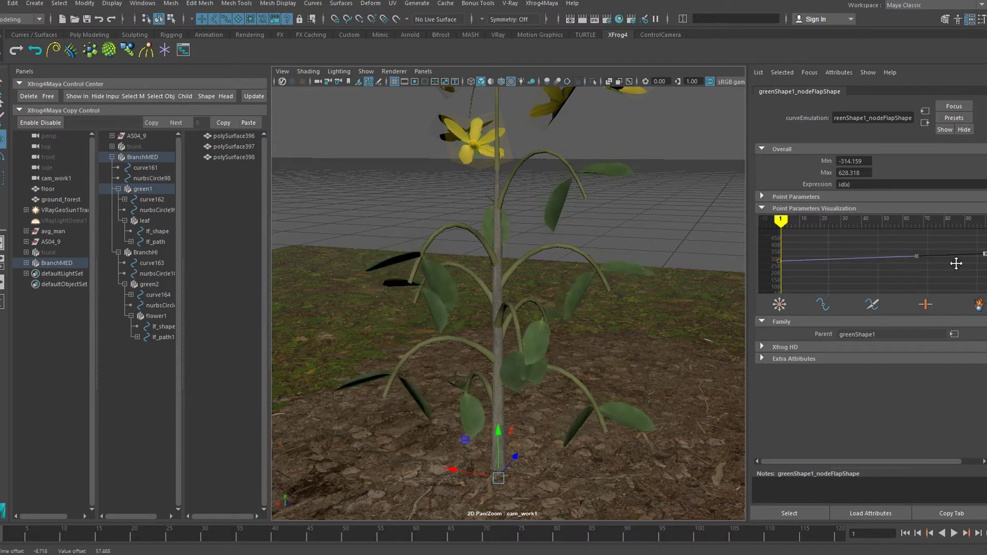
key(ctrl+z)
click(762, 197)
click(765, 221)
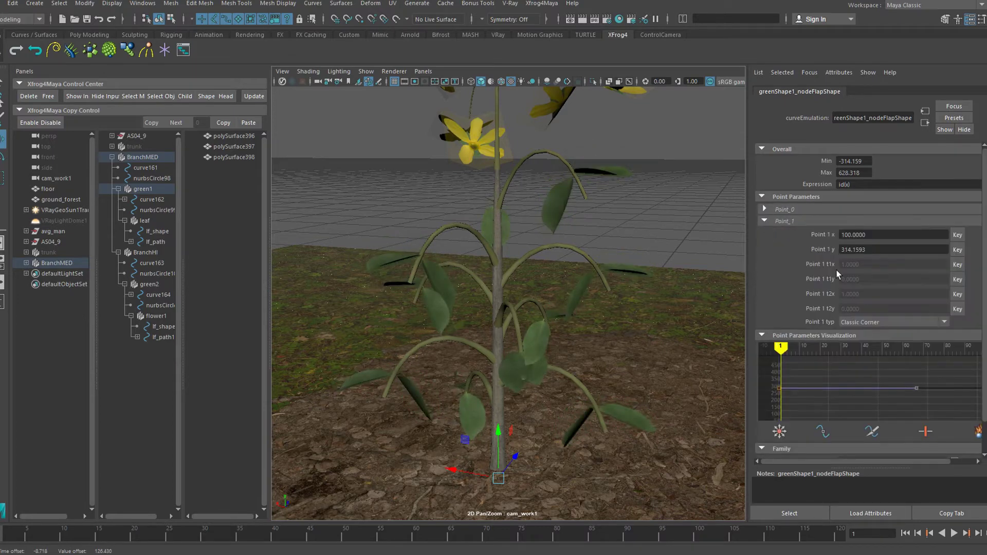
click(957, 250)
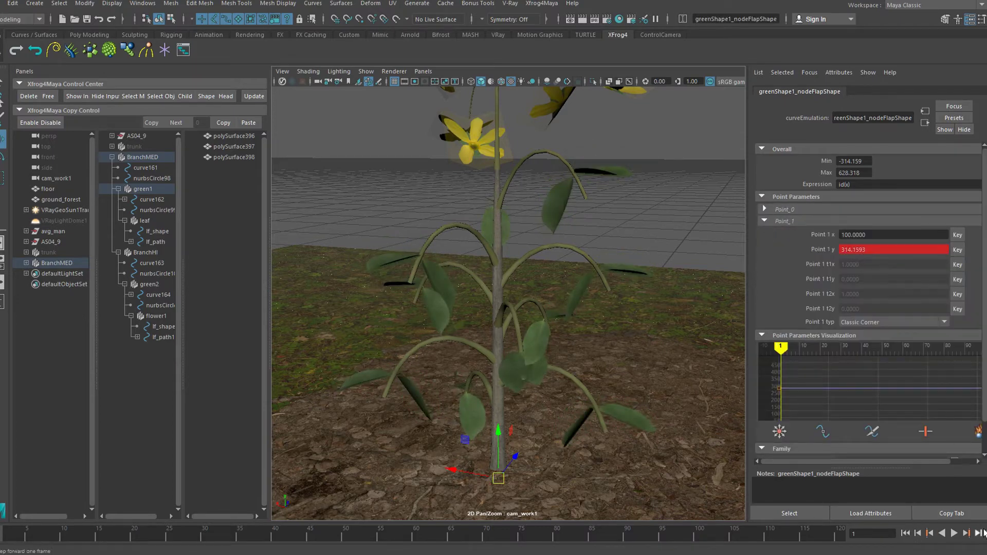
Key Point 1 y of green1's Node Flap curve at 200 on frame 60 and play the animation.
click(416, 536)
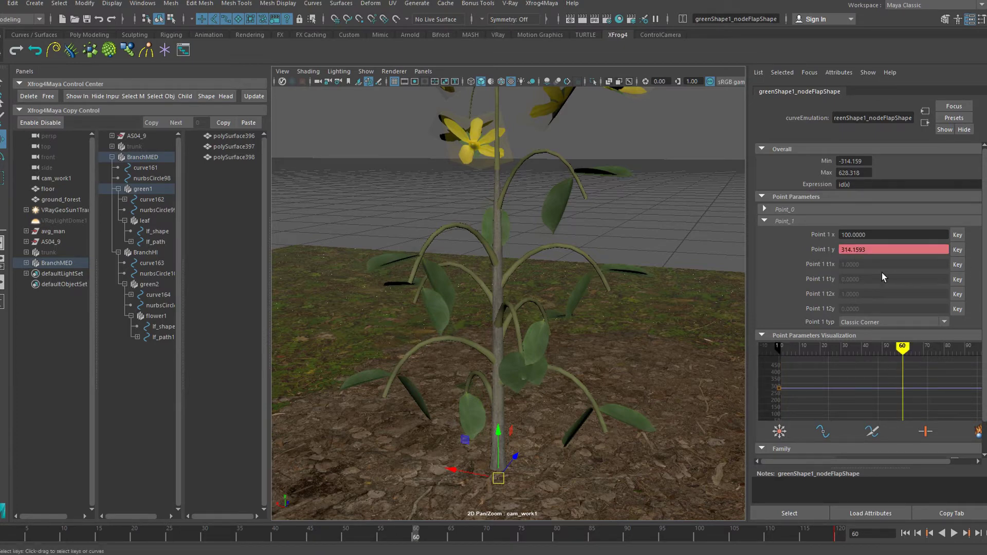
click(838, 251)
key(Return)
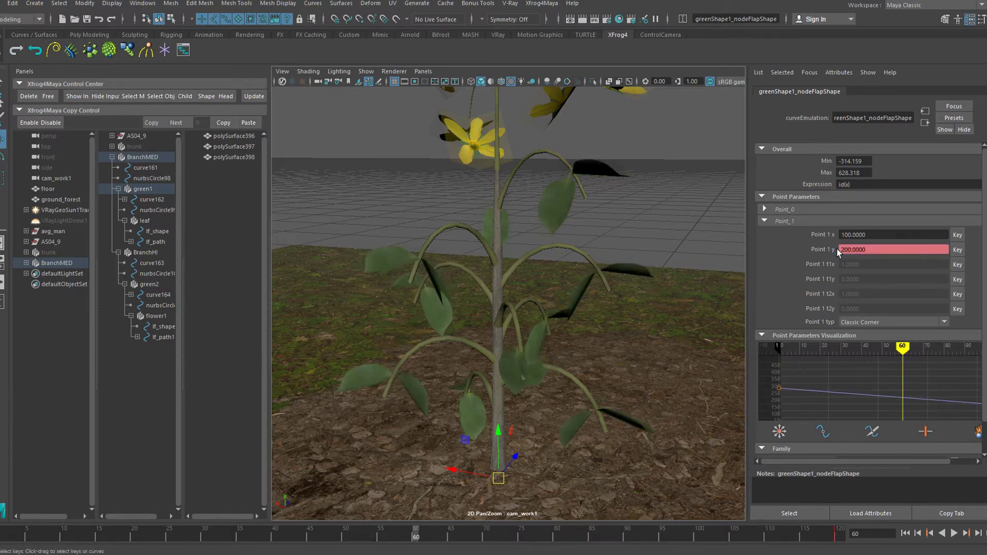
click(957, 251)
click(954, 533)
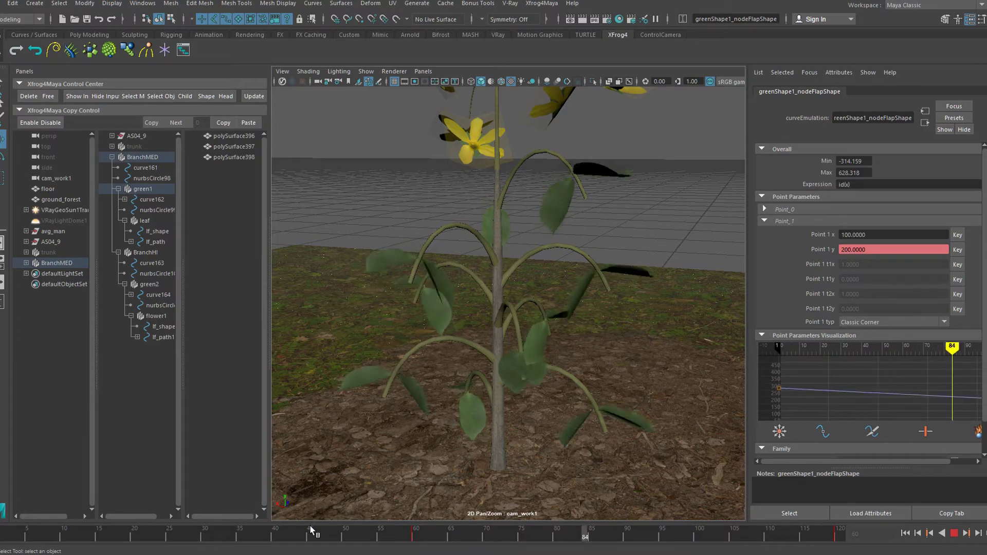
Key Point 1 y of the Node Flap curve at 0 on frame 60 and preview the animation from the start.
click(416, 529)
double_click(874, 249)
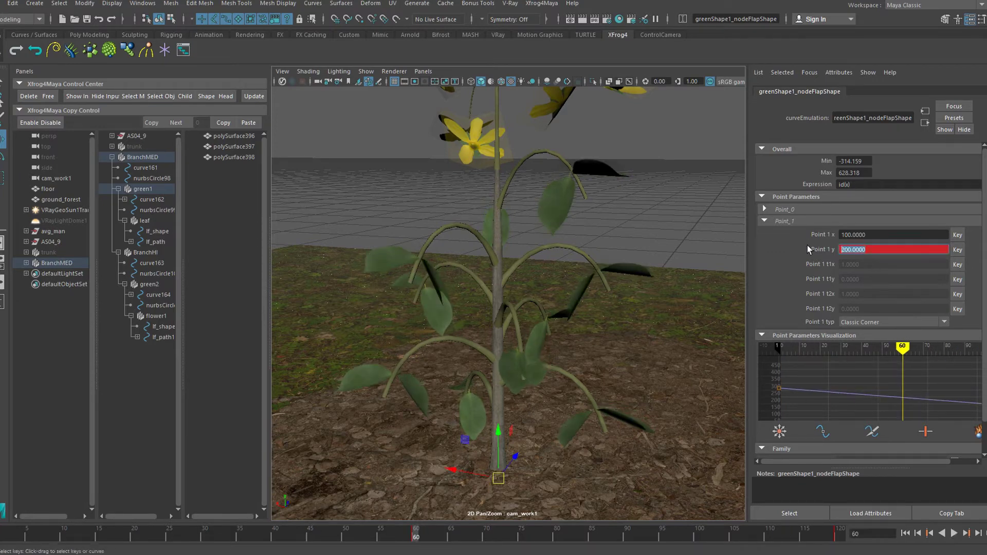
text(0)
key(Return)
click(958, 250)
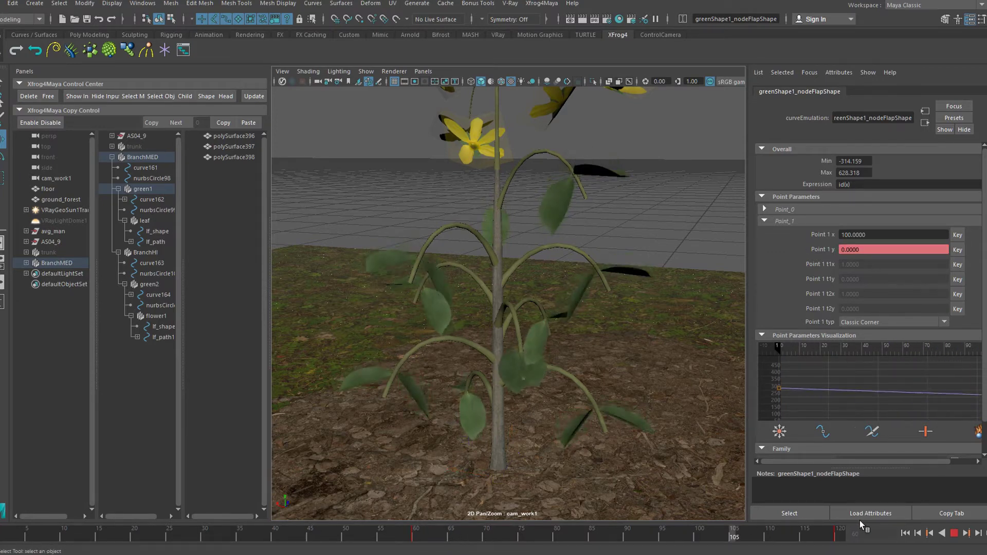
click(906, 534)
click(906, 534)
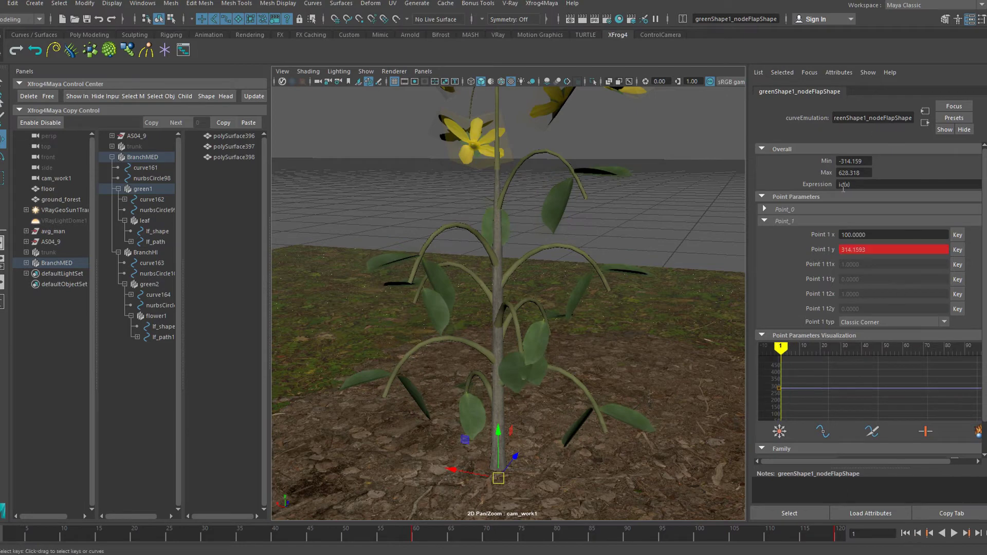
Set the Expression of green1's Node Flap curve to noise(t*3+i*3+100+u*5) and preview the animation.
double_click(841, 184)
key(Return)
click(850, 184)
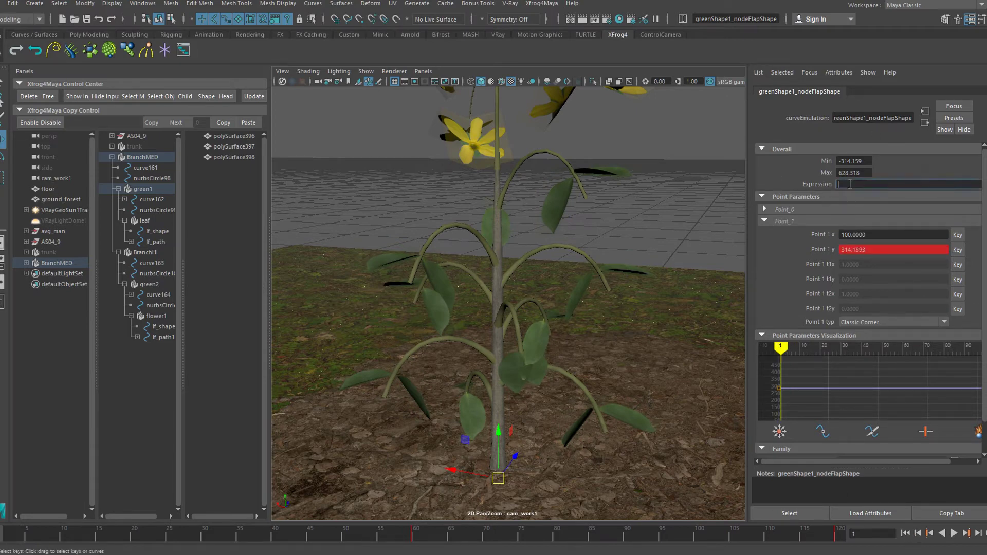
text(noise(t*3+i*3+100+u*5))
key(Return)
key(alt+v)
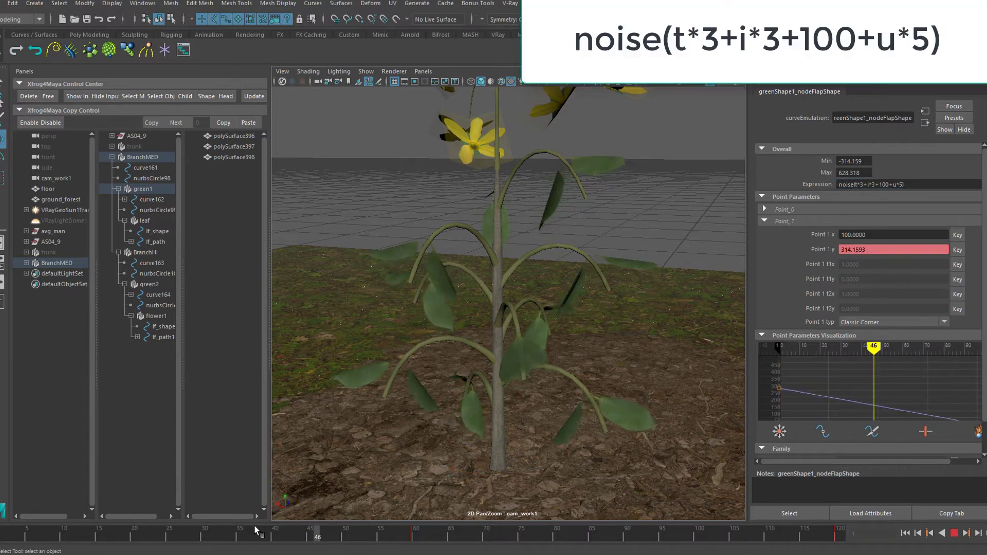
drag(629, 551, 163, 532)
alt+middle_drag(519, 272, 511, 354)
alt+right_drag(511, 354, 526, 310)
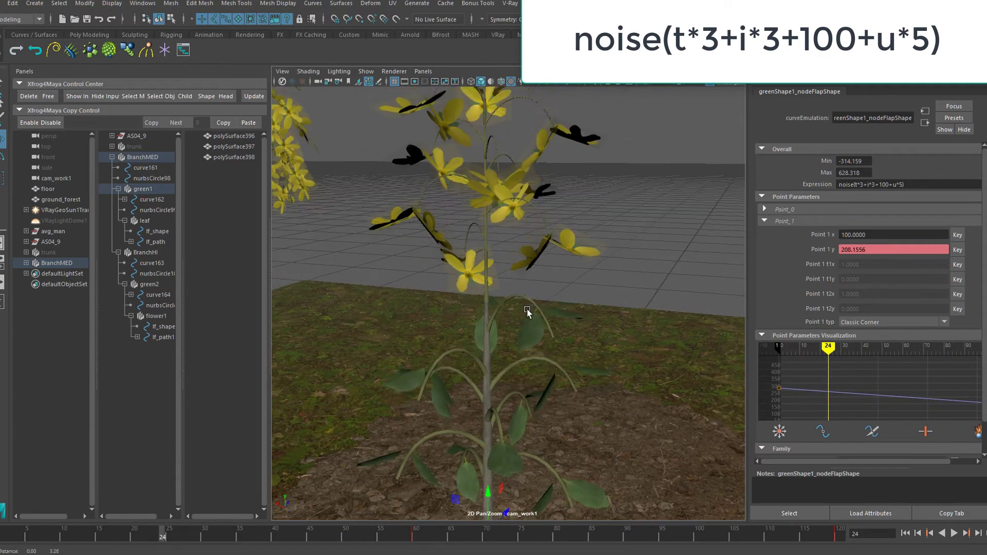
alt+middle_drag(526, 311, 525, 350)
Create a CurveNurbs object and delete BranchHI's existing path curve, curve163.
click(154, 284)
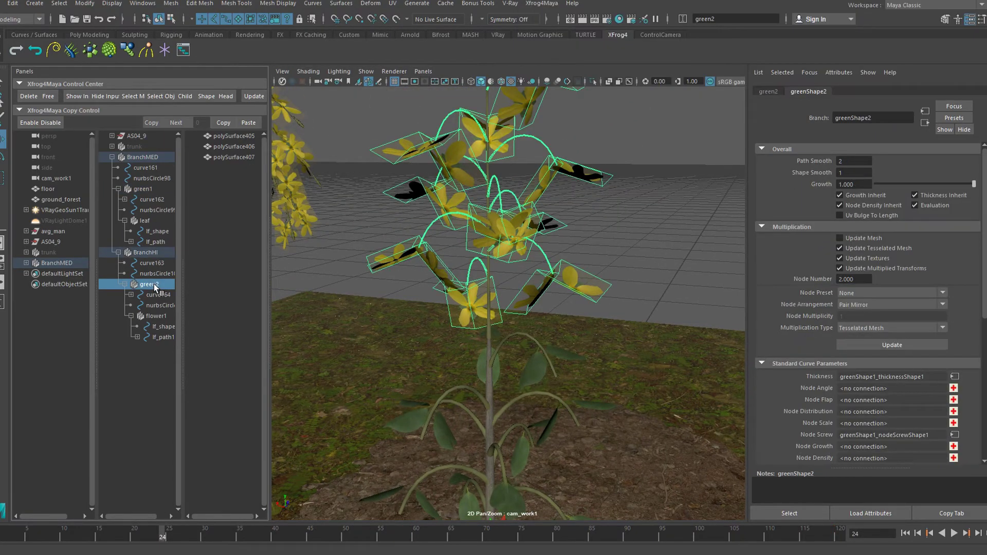
click(149, 252)
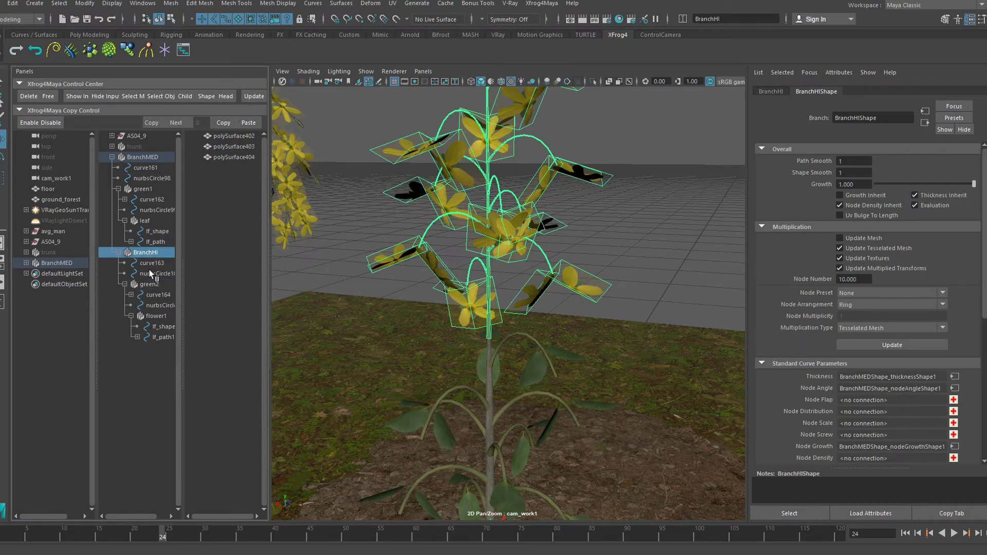
click(53, 51)
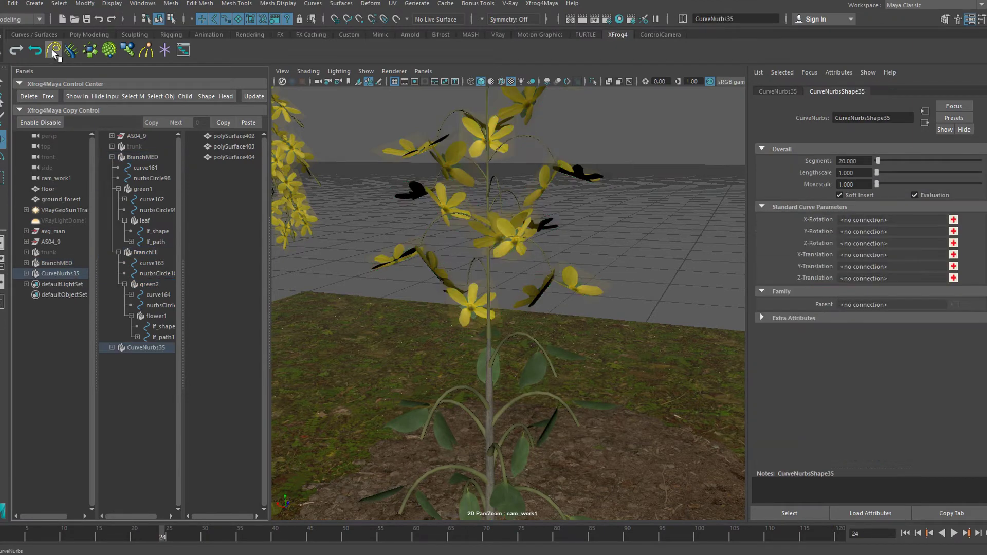
click(144, 349)
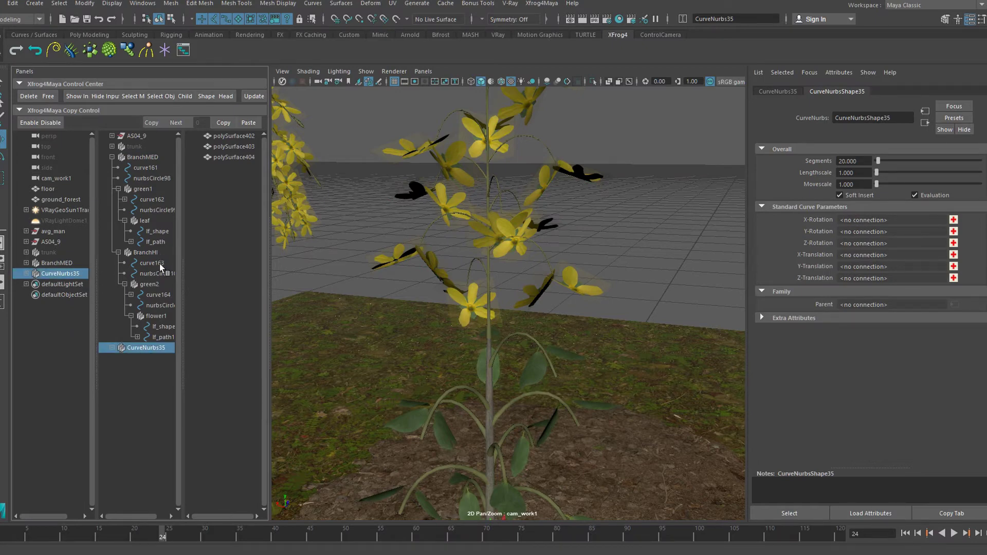
click(28, 96)
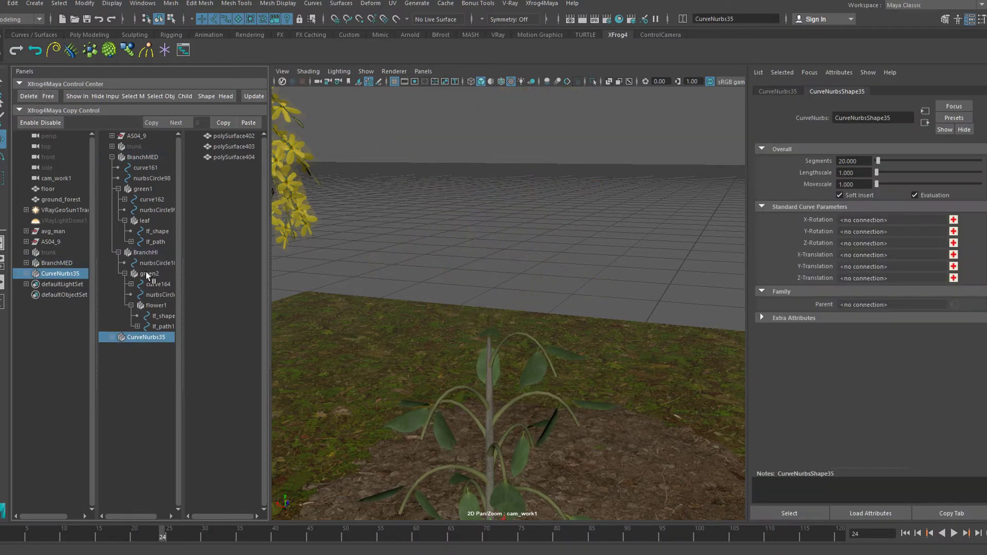
Connect the new CurveNurbs object as BranchHI's Path Curve and set its Lengthscale to 16.
click(146, 252)
scroll(862, 362, down, 3)
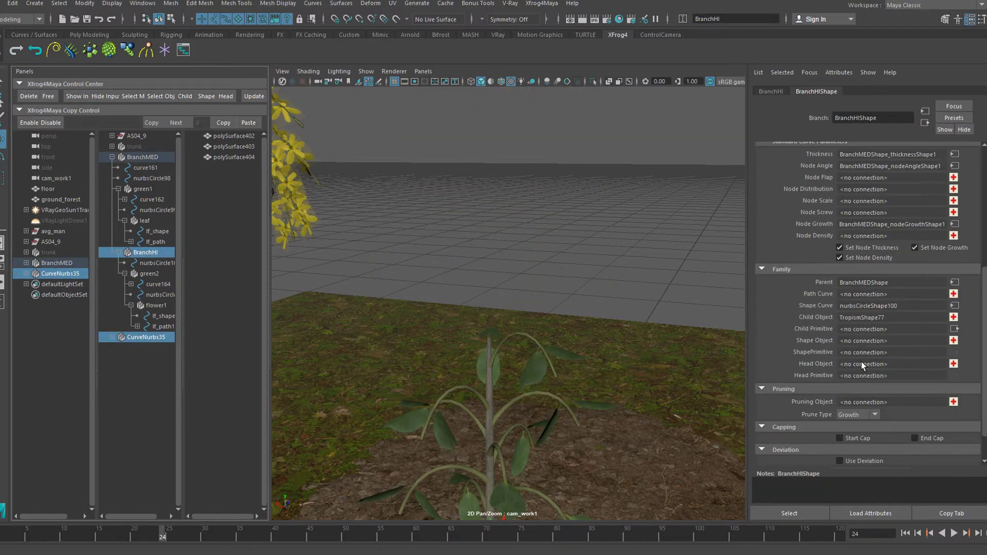
click(954, 294)
drag(877, 173, 878, 172)
drag(868, 173, 834, 174)
text(16)
key(Return)
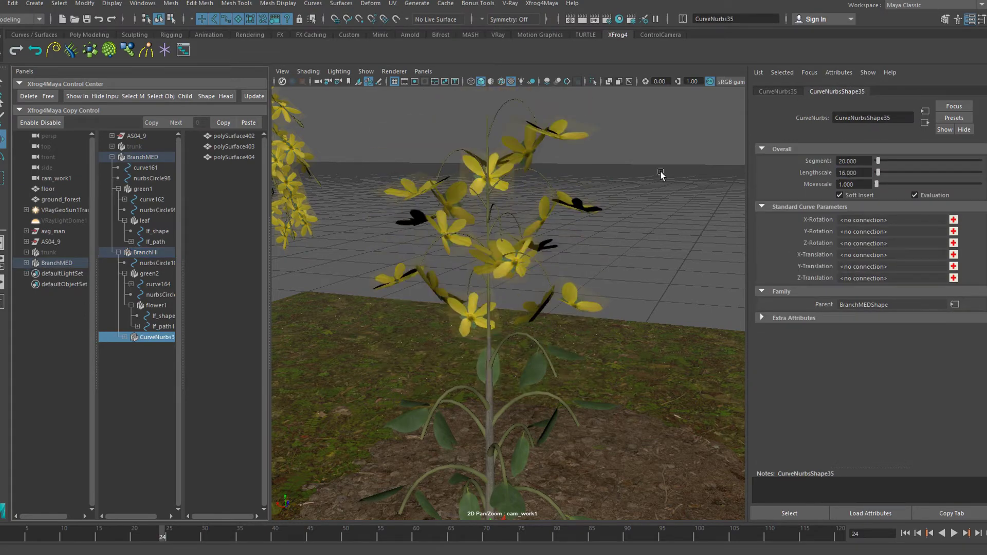
Add an X-Rotation curve to the CurveNurbs object and set its Point 1 y to 100.
click(954, 219)
scroll(938, 394, down, 2)
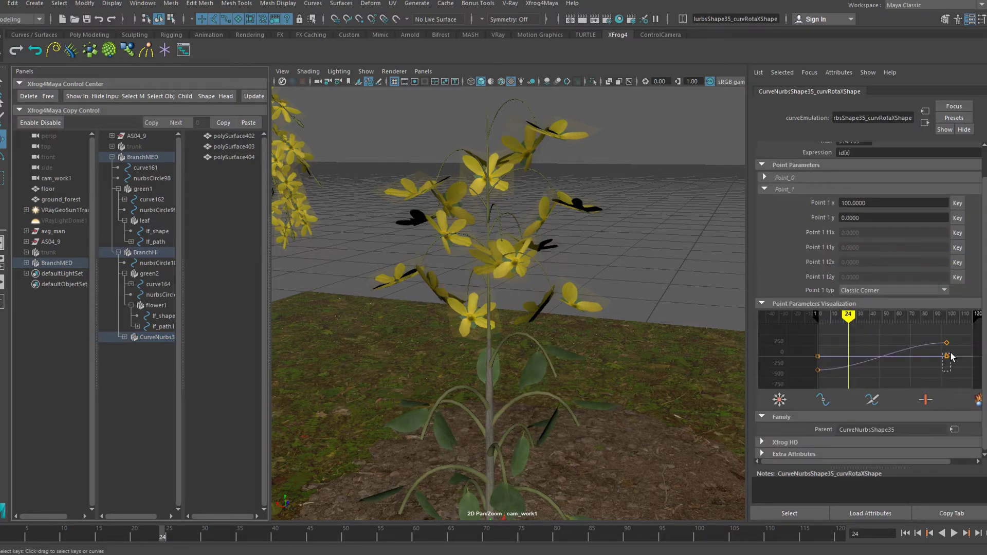
middle_drag(926, 367, 926, 341)
click(869, 218)
text(100)
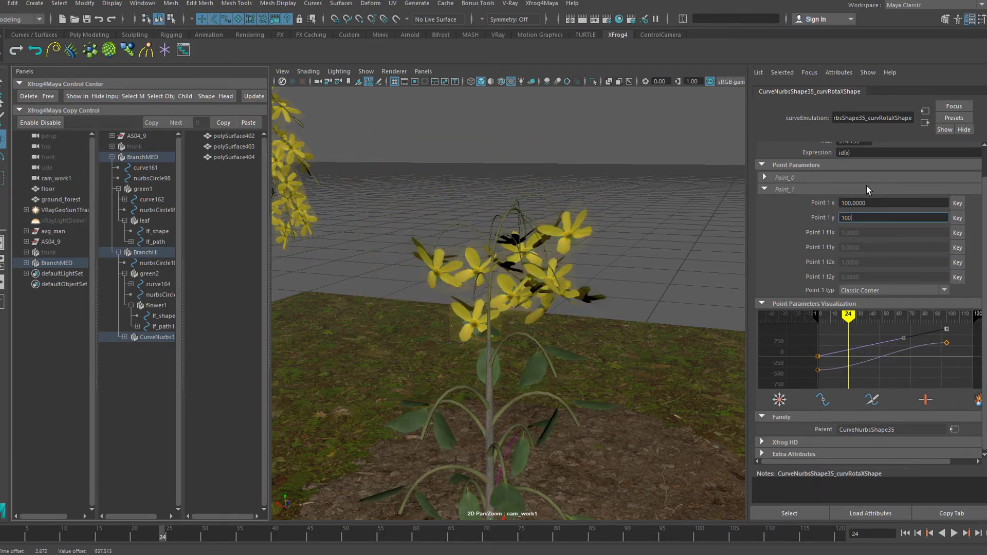
key(Return)
Key Point 1 y of the X-Rotation curve at 100 on frames 1 and 120.
click(906, 533)
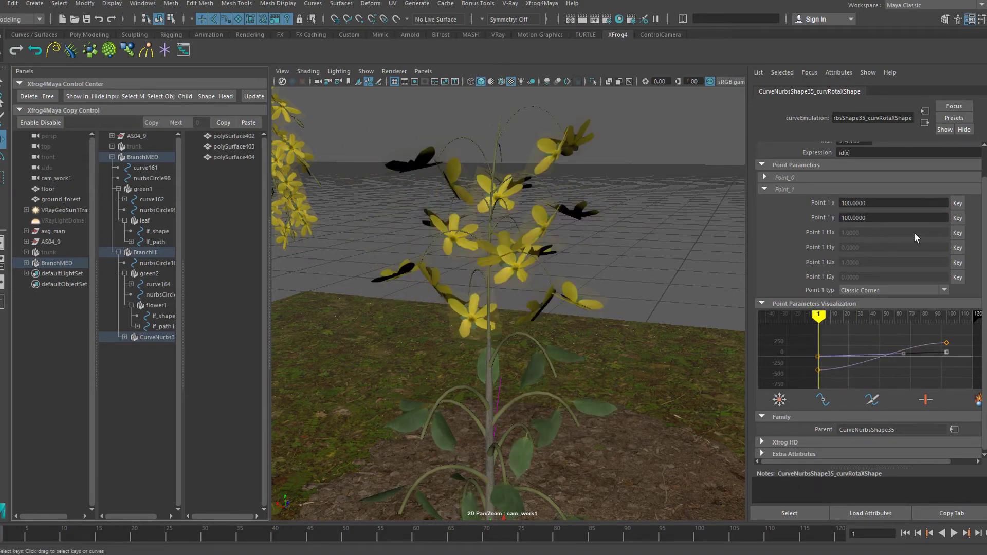
click(958, 217)
click(972, 315)
click(957, 218)
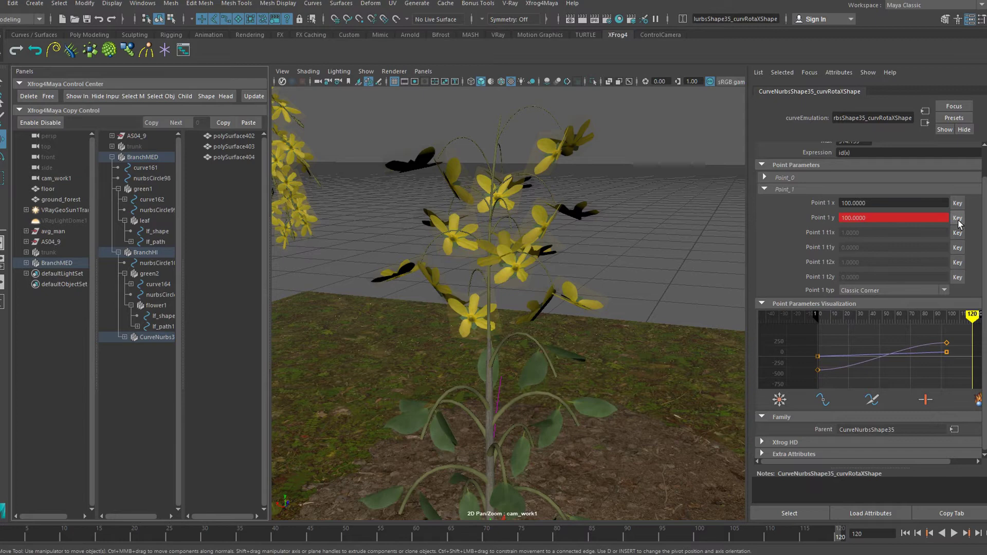
Key Point 1 y of the X-Rotation curve at -100 on frame 60 and play the animation.
click(420, 529)
drag(876, 218, 821, 215)
text(-1)
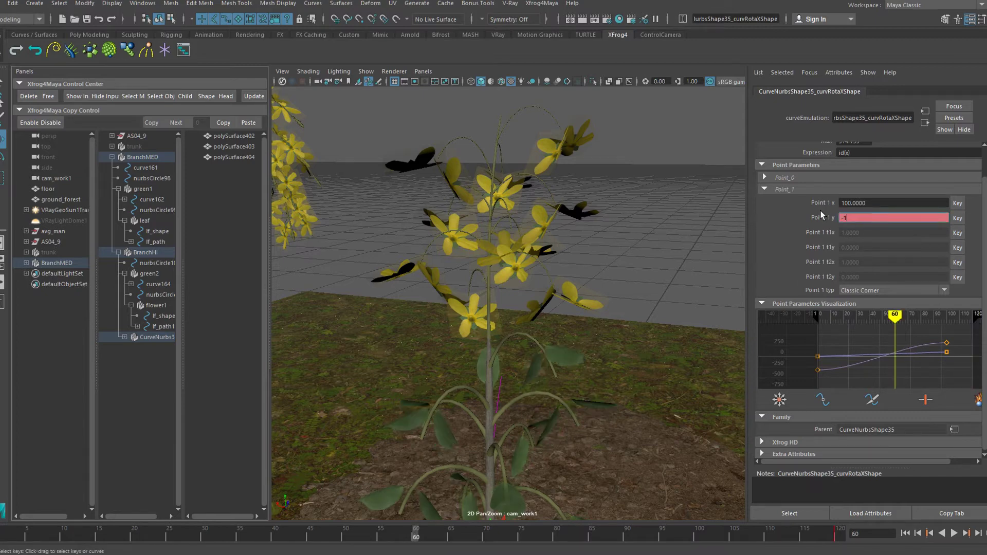
text(00)
key(Return)
key(alt+v)
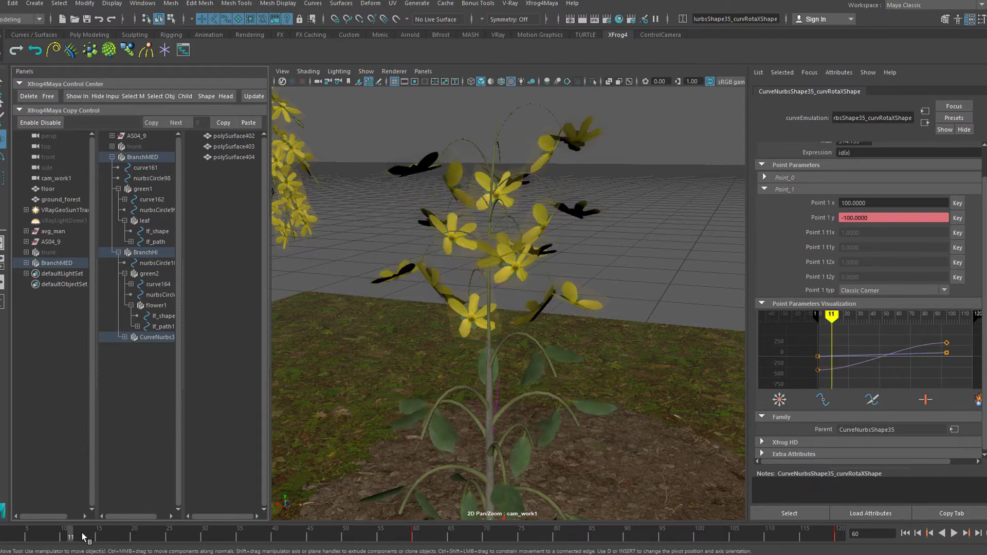
Examine the bending animation of the upper branch from several views and check BranchMED's Family connections.
drag(582, 536, 289, 535)
alt+right_drag(591, 396, 522, 403)
alt+drag(522, 403, 519, 350)
key(alt+v)
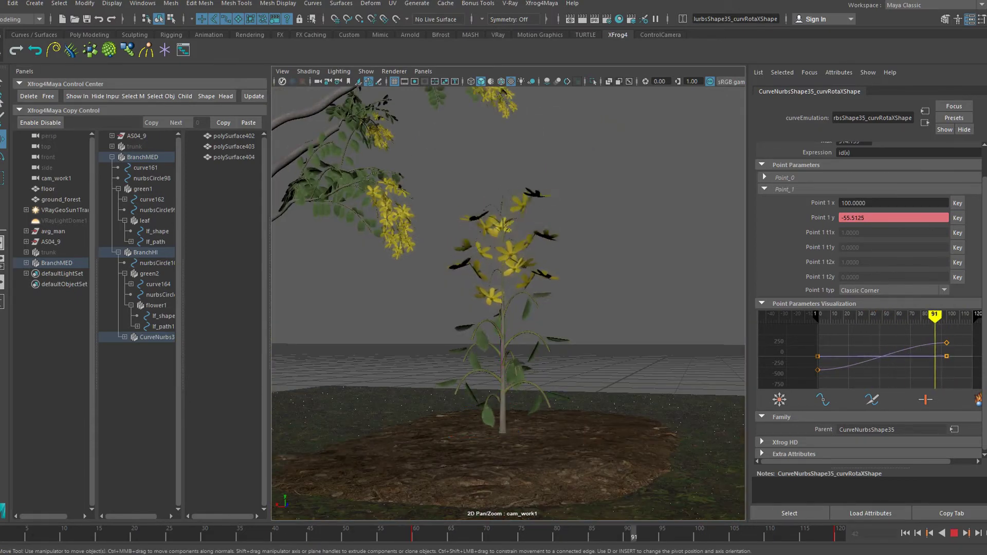
drag(338, 495, 414, 545)
alt+drag(600, 336, 524, 403)
alt+right_drag(525, 403, 551, 381)
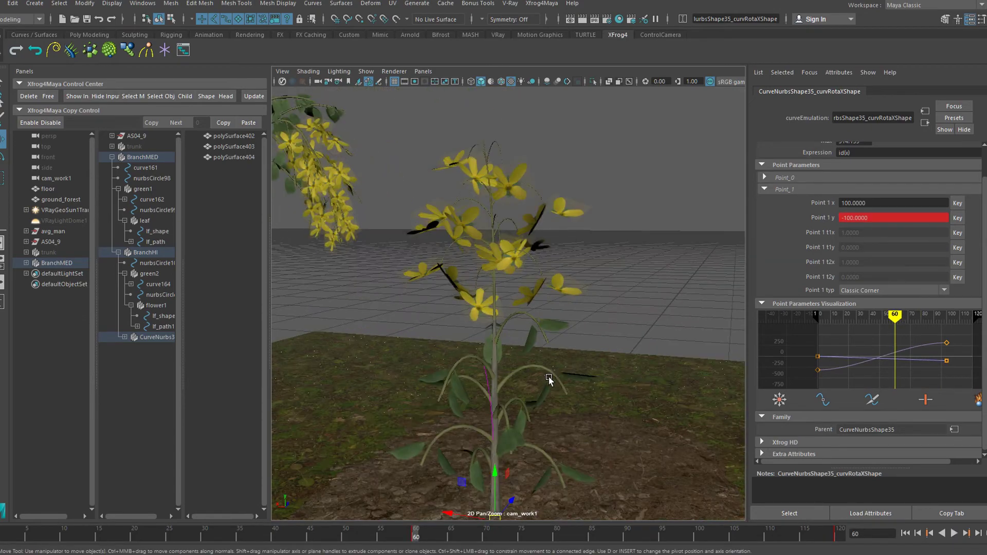
alt+middle_drag(551, 381, 568, 340)
alt+right_drag(569, 339, 565, 335)
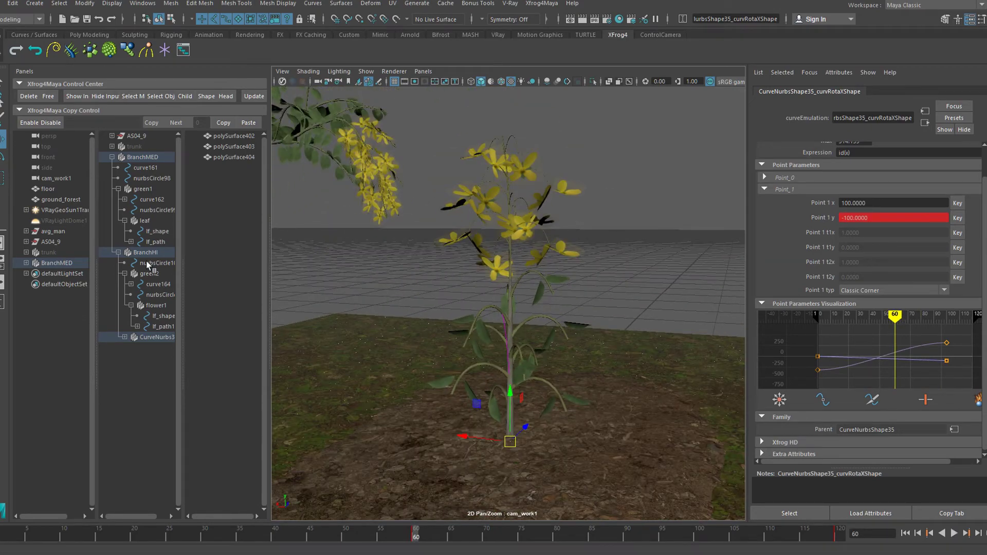
click(132, 158)
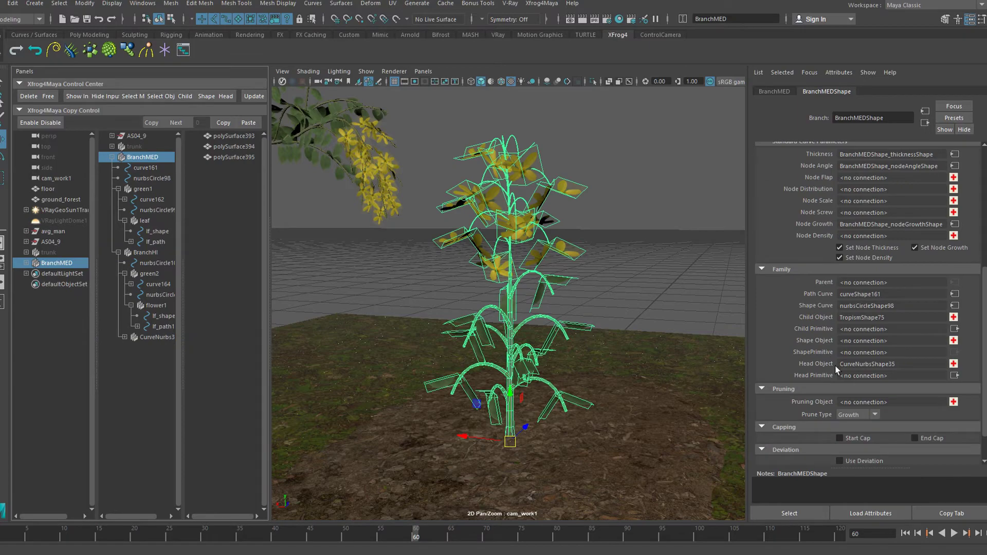
click(633, 199)
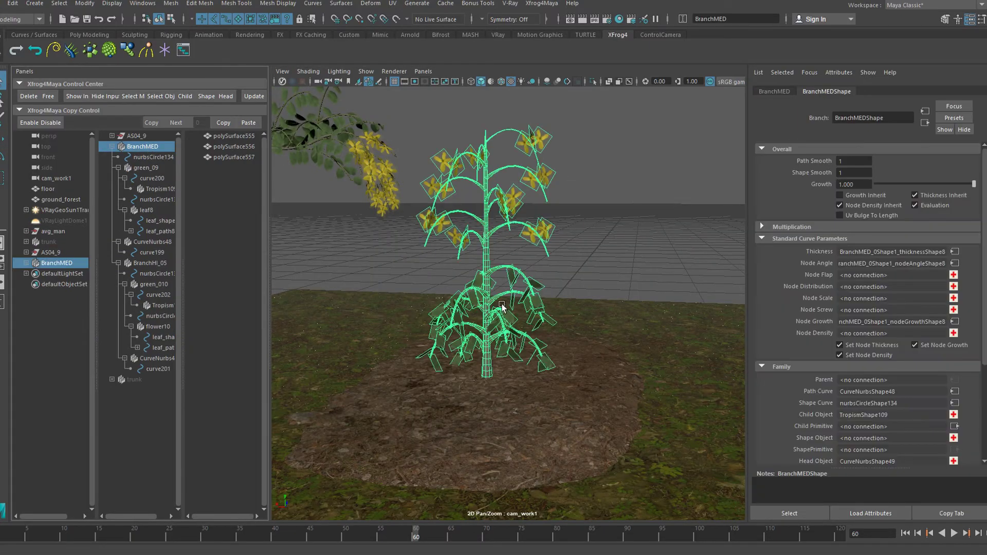
Raise BranchMED about 75 units above the ground and tilt it sideways, with Rotate Z at about 43 degrees.
key(w)
scroll(501, 306, down, 10)
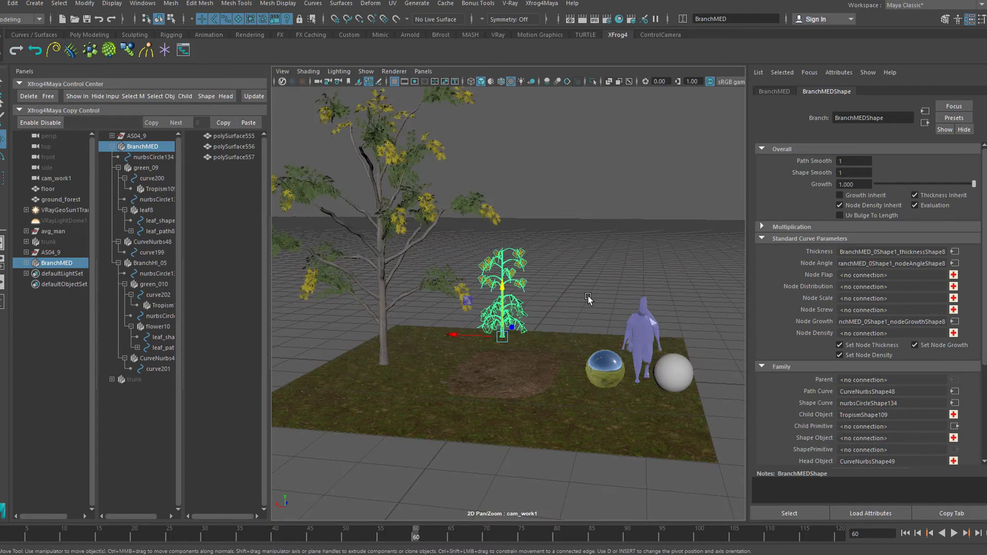
scroll(581, 303, up, 6)
key(e)
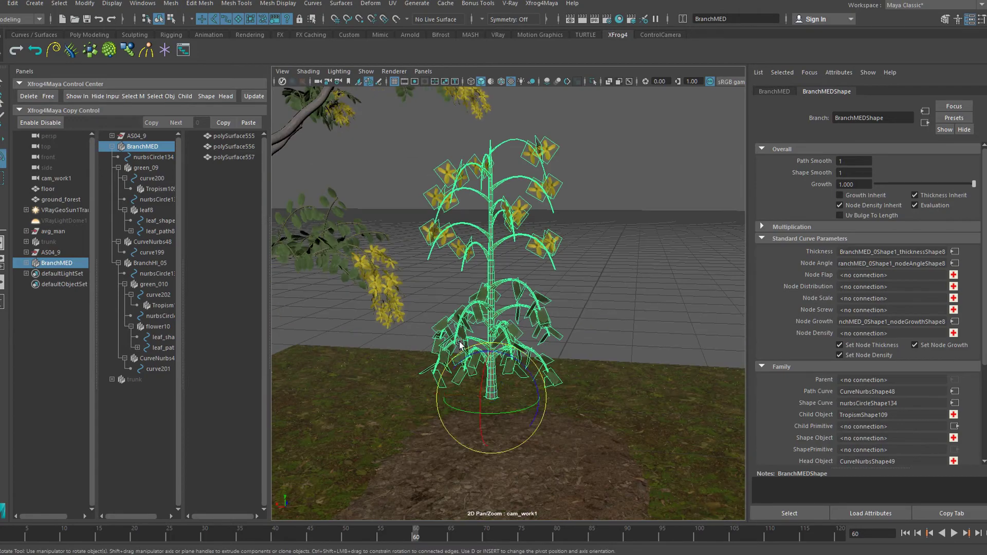
drag(463, 360, 537, 396)
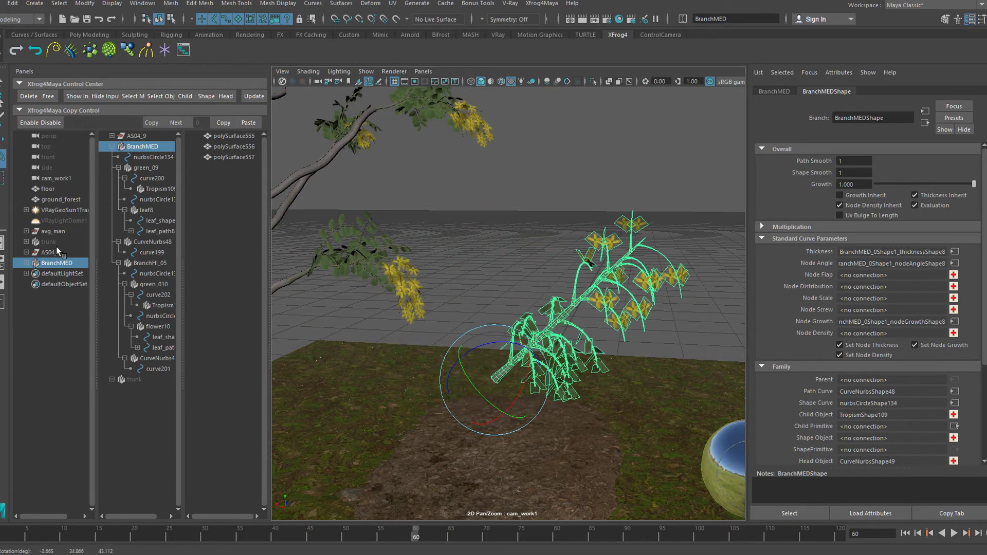
Create a Tropism object and connect CurveNurbs49, the path of BranchHI_05, as its Curve.
click(155, 358)
click(156, 327)
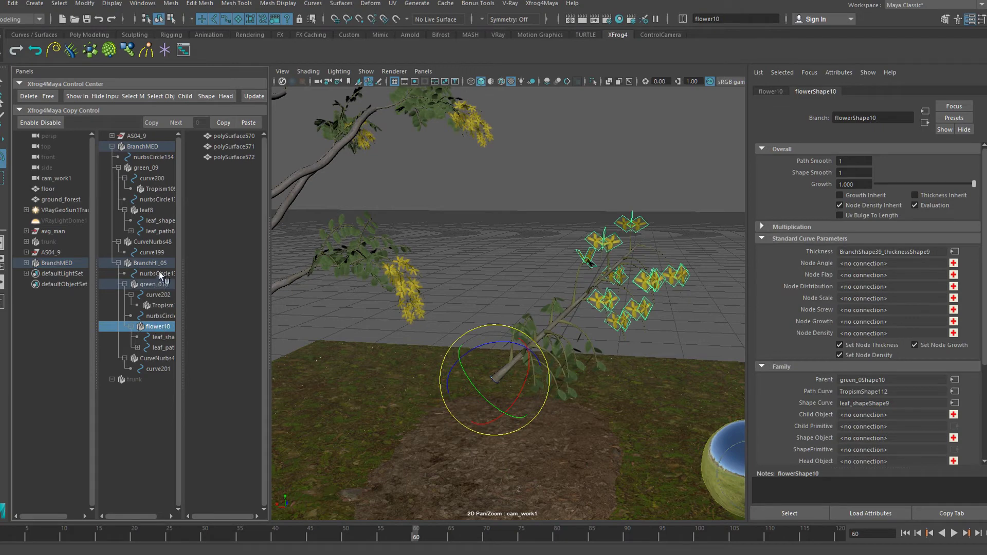
click(125, 284)
click(155, 295)
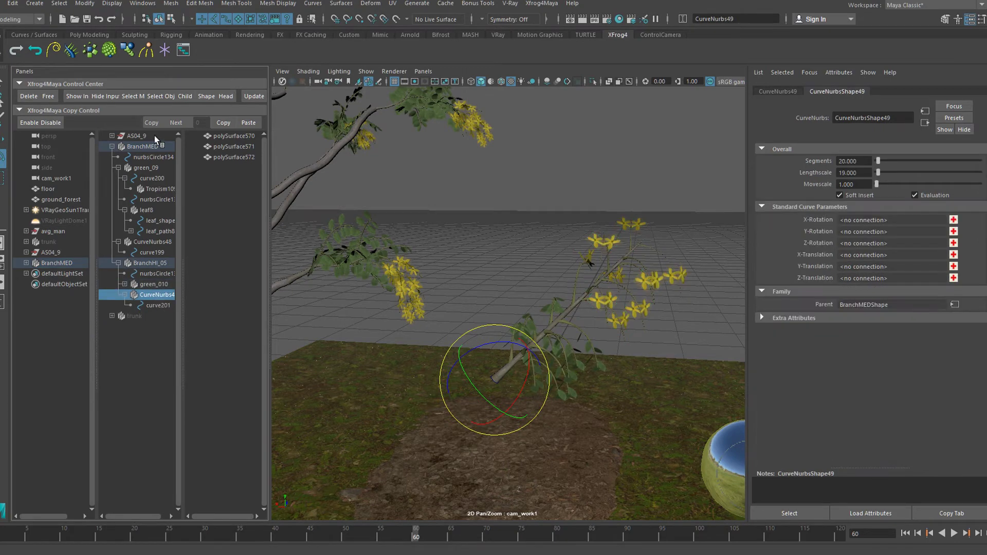
click(148, 52)
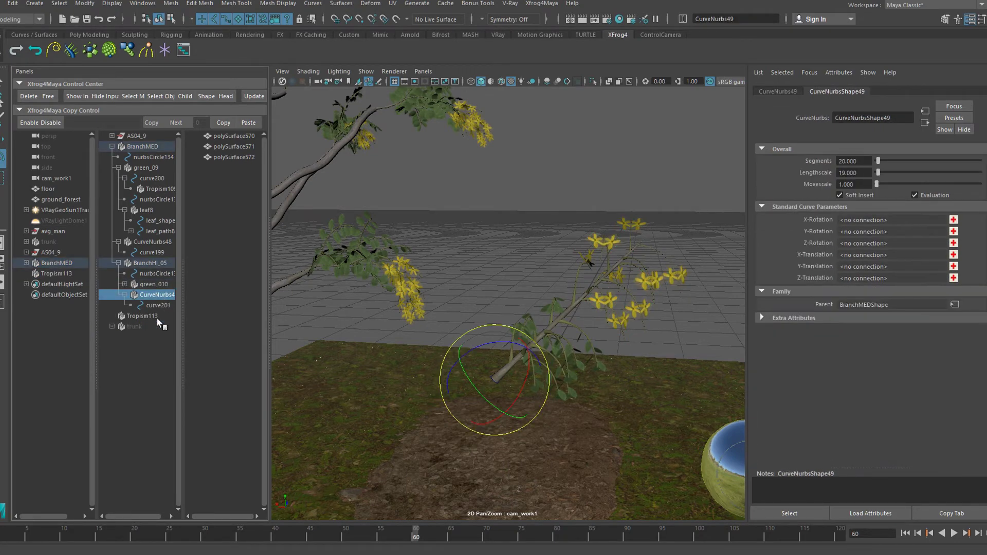
click(954, 246)
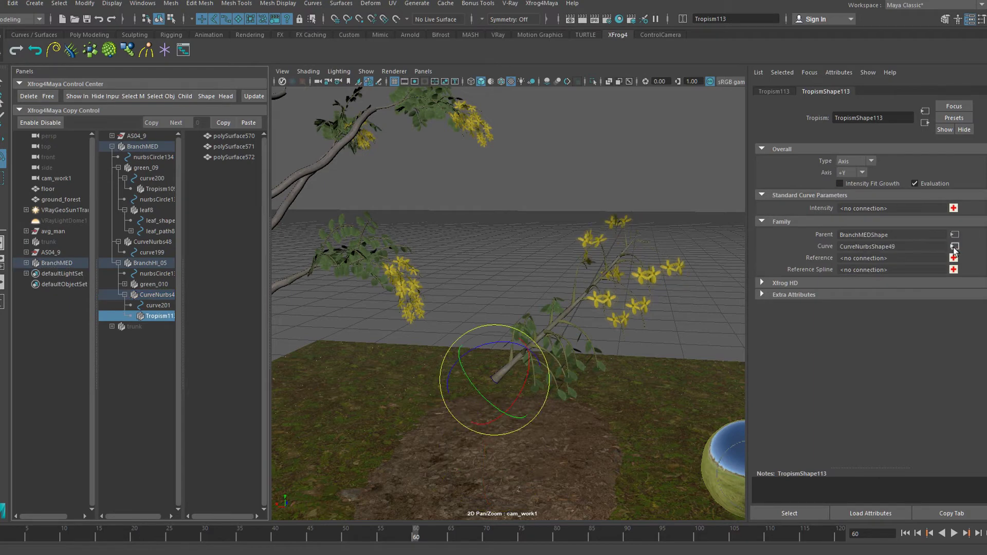
Set the new Tropism's Axis to -Y and add an Intensity curve to it.
click(862, 173)
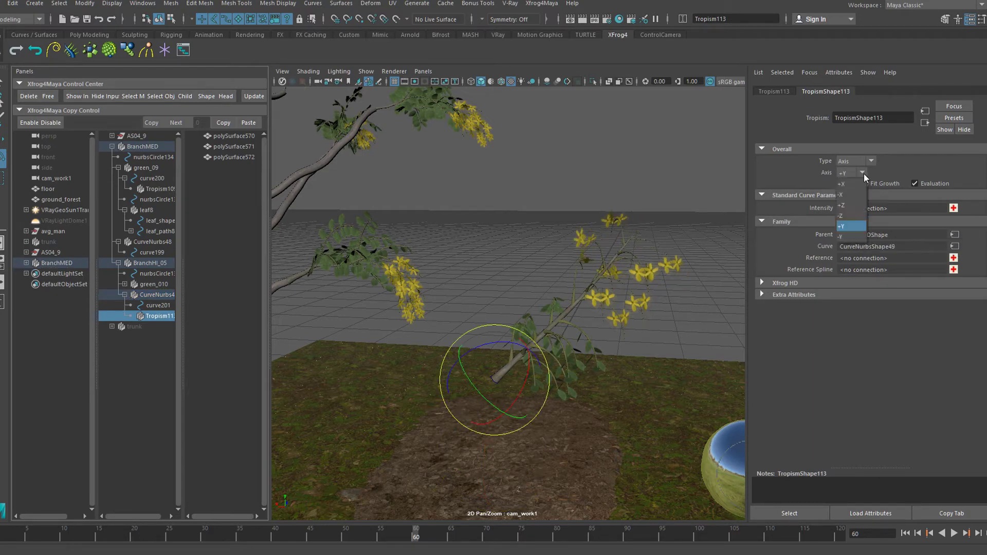
click(844, 238)
click(953, 208)
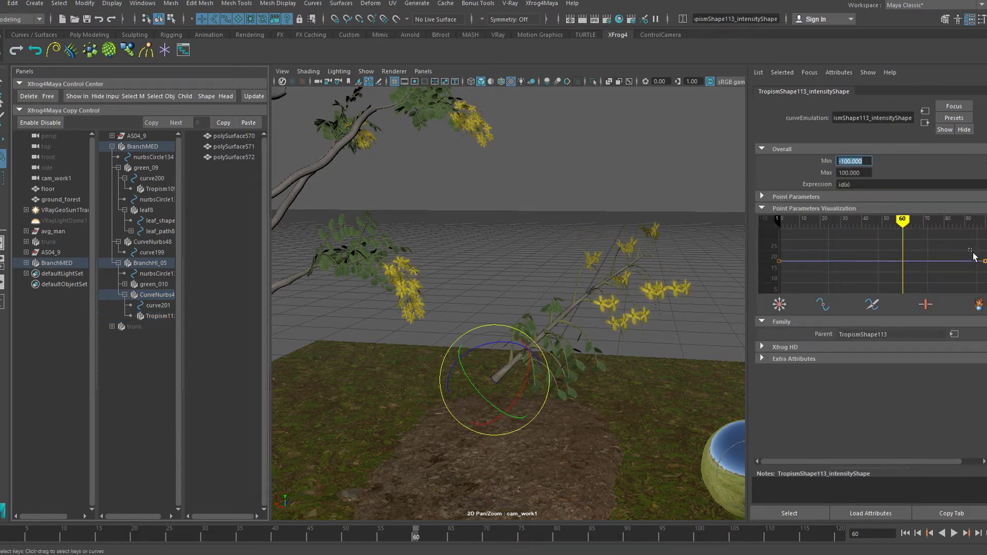
Raise the end of the Tropism's Intensity curve and set its Point 1 y to 55.
middle_drag(970, 274, 940, 145)
click(762, 197)
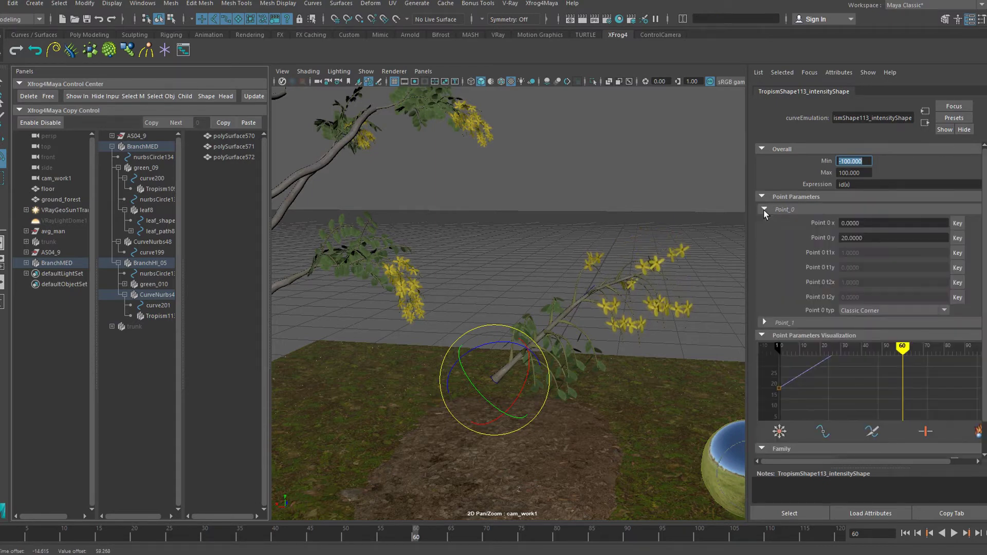
click(765, 322)
double_click(862, 351)
text(55)
key(Return)
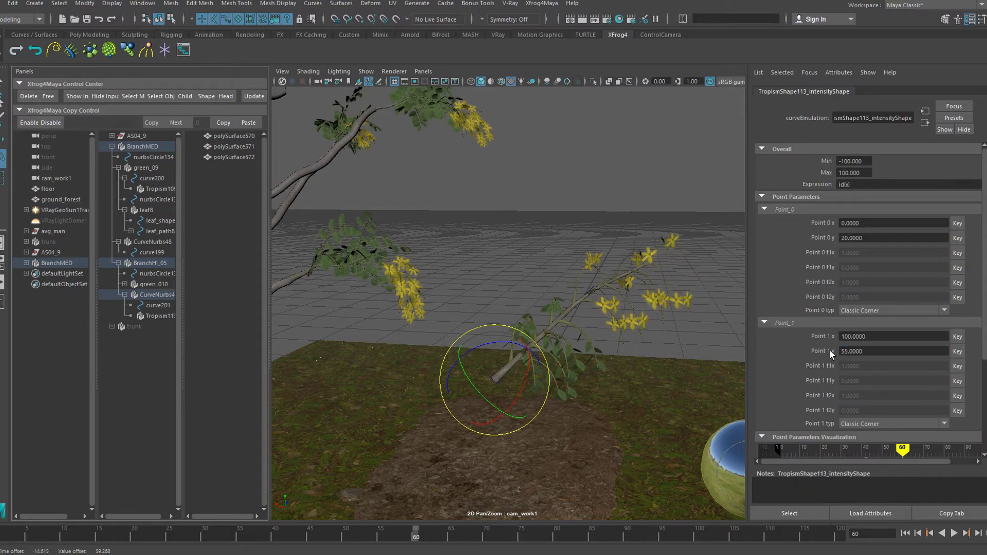
alt+drag(579, 389, 615, 350)
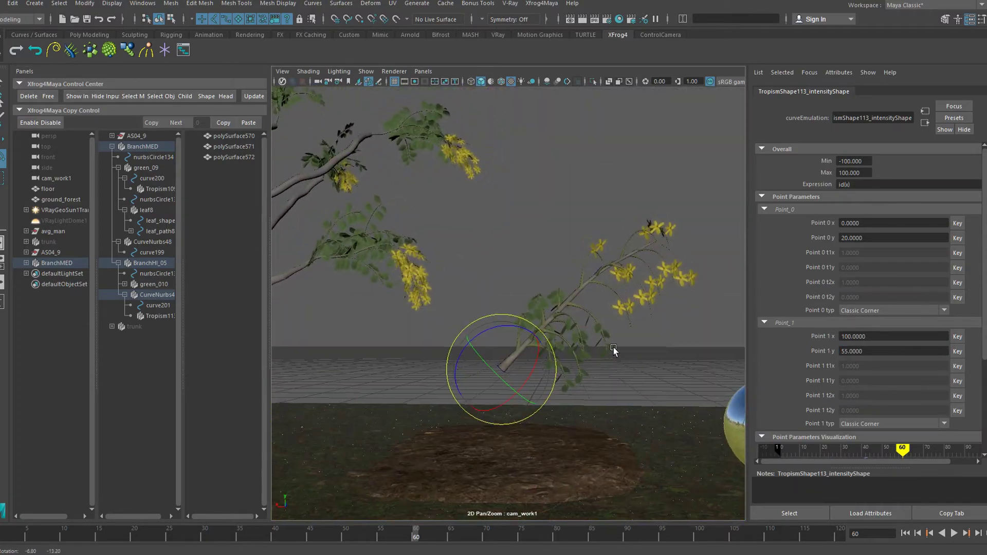
Reset all Translate and Rotate values of BranchMED to 0.
click(148, 148)
key(ctrl+a)
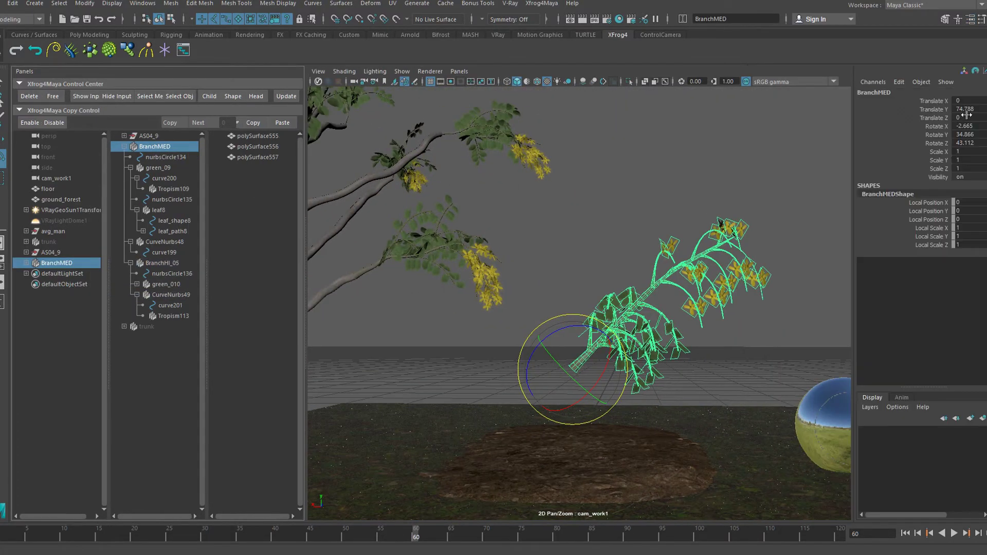
text(0)
key(Return)
key(f)
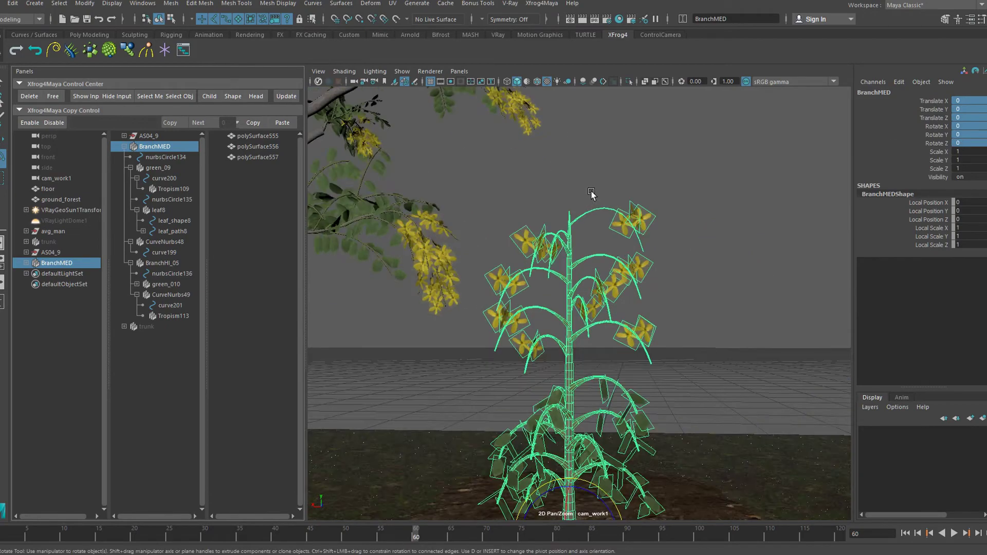
Show the trunk around BranchMED to compare their proportions, and hide the trunk again.
click(151, 327)
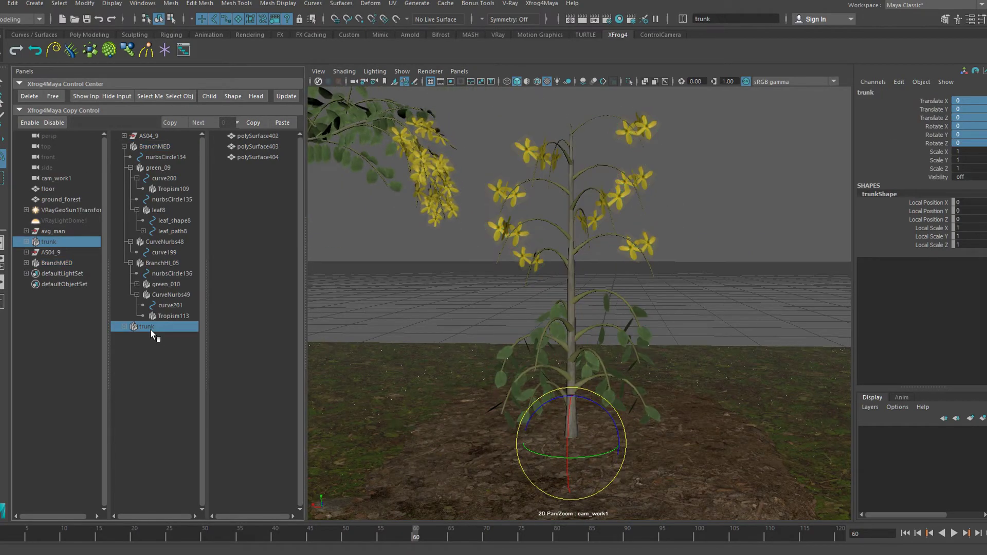
key(f)
alt+right_drag(643, 312, 369, 218)
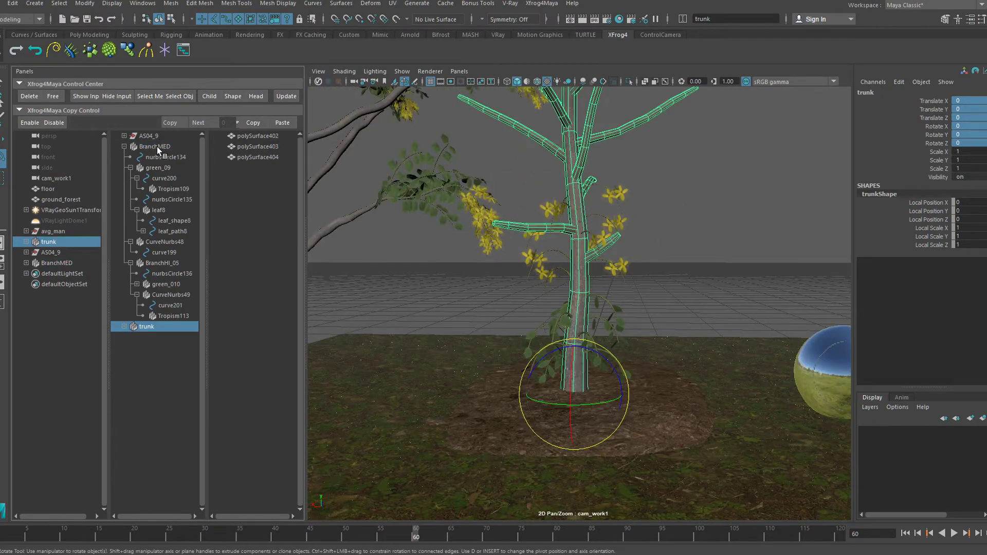
key(ctrl+h)
Set the Node Number of green_010, under BranchHI_05, to 16.
click(131, 263)
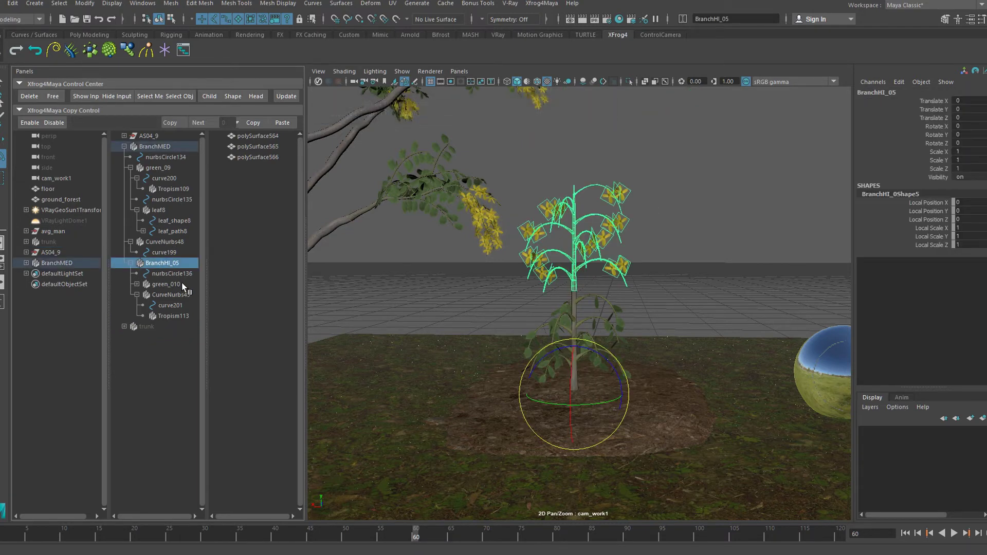
click(146, 285)
key(ctrl+a)
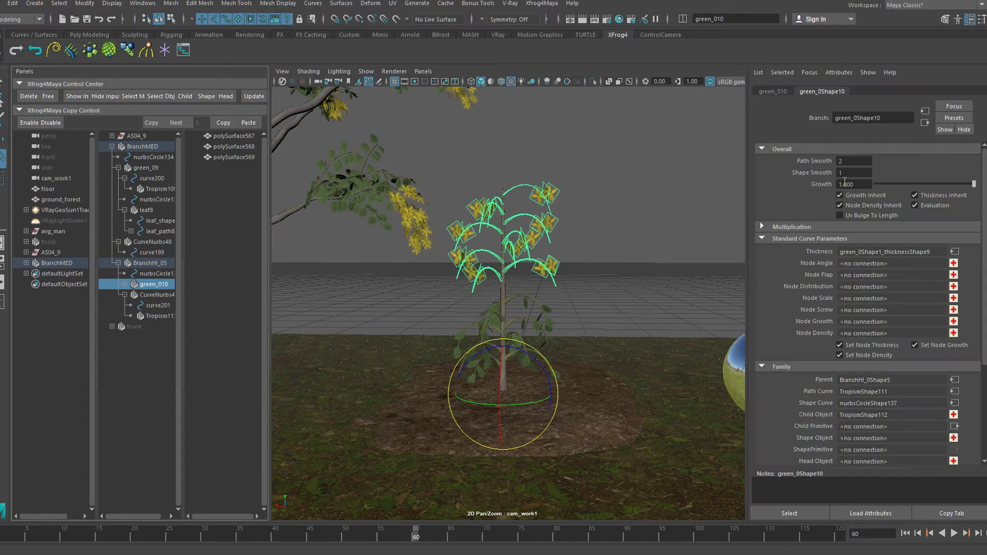
click(806, 226)
text(16)
key(Return)
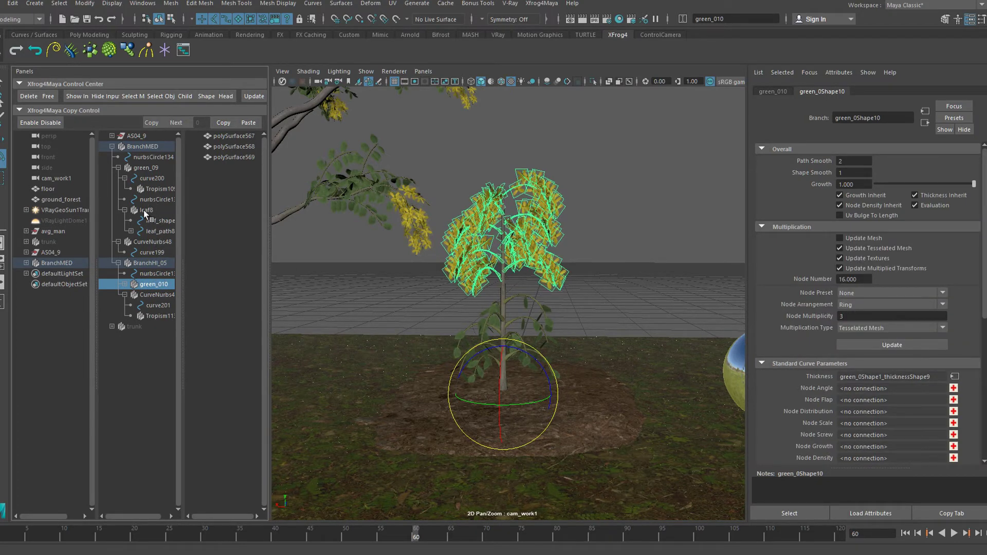
Raise the Node Number of green_09 to 24 for denser leaves on the lower part of BranchMED.
click(145, 168)
double_click(853, 278)
text(21)
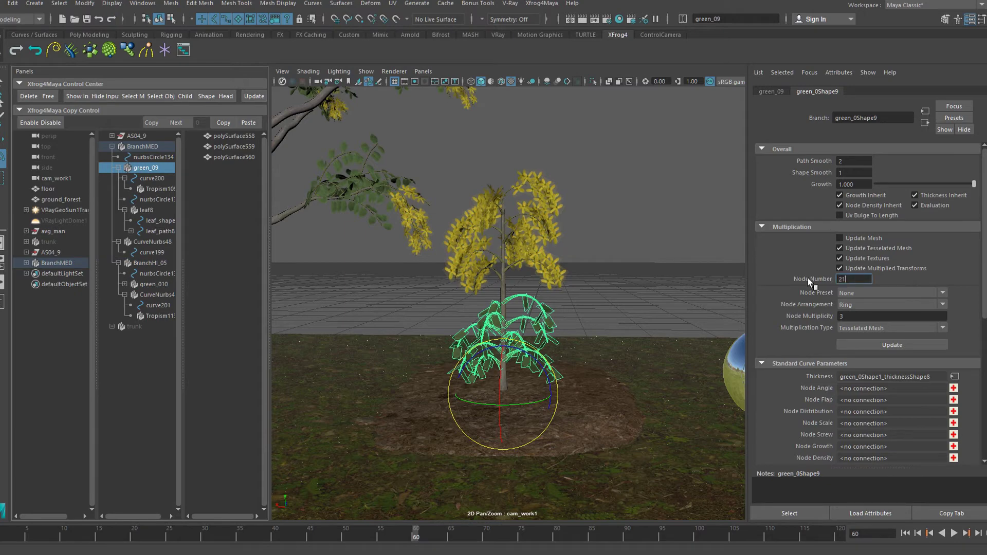
key(Return)
text(24)
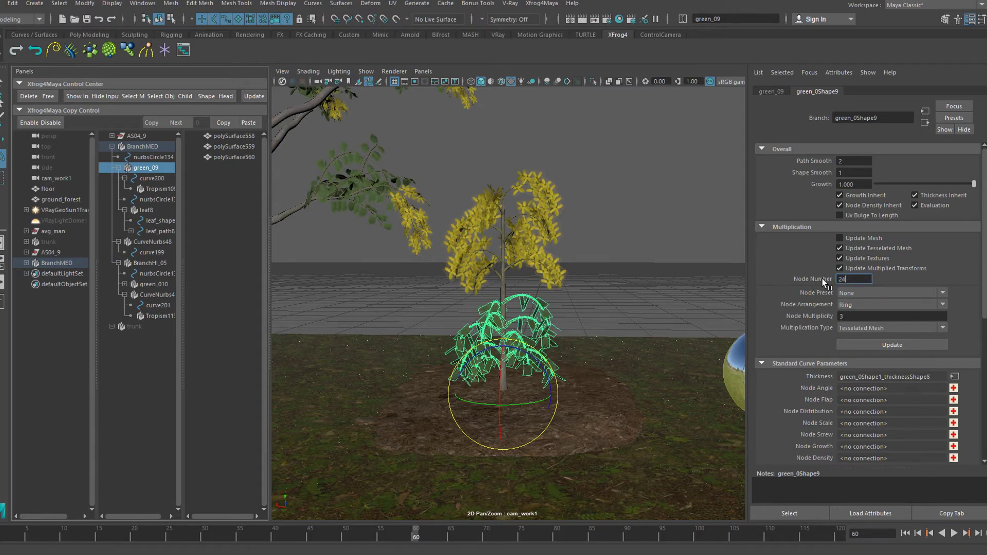
key(Return)
click(590, 301)
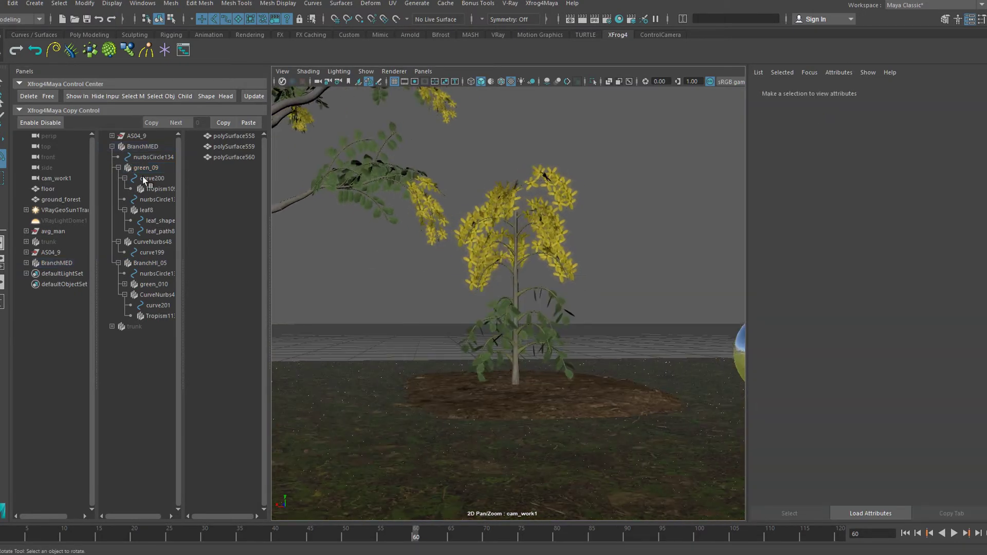
Duplicate the complete BranchMED hierarchy with the Xfrog copy control.
click(149, 147)
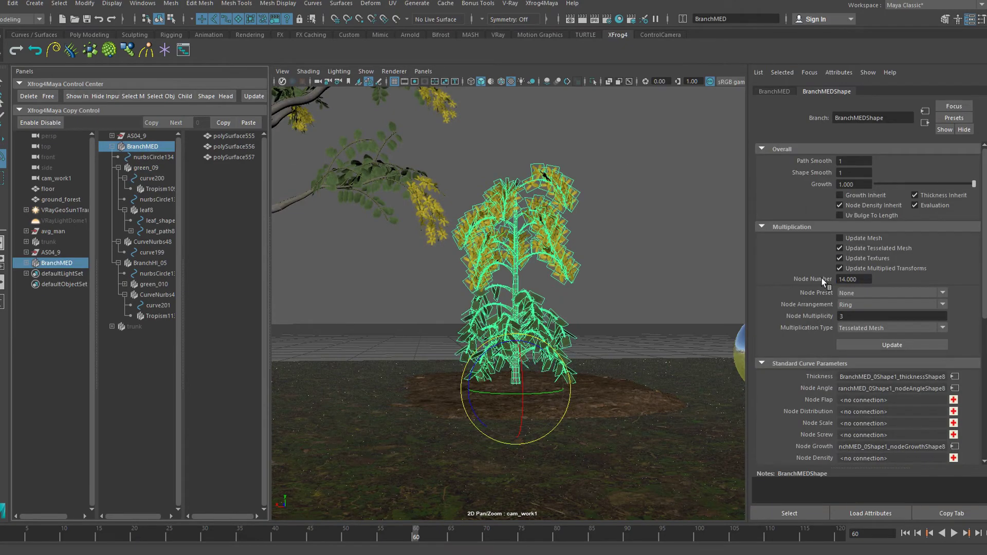
click(596, 313)
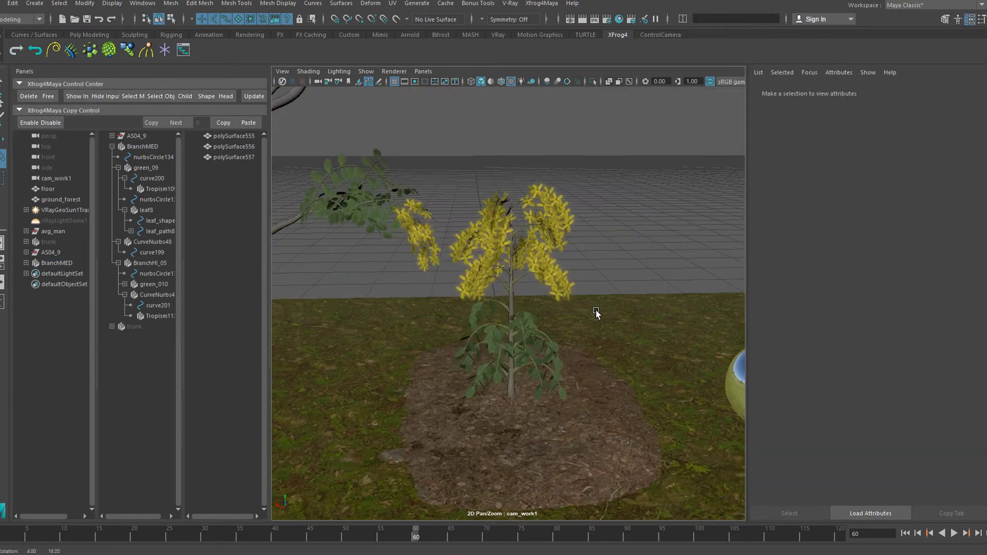
click(142, 327)
click(111, 146)
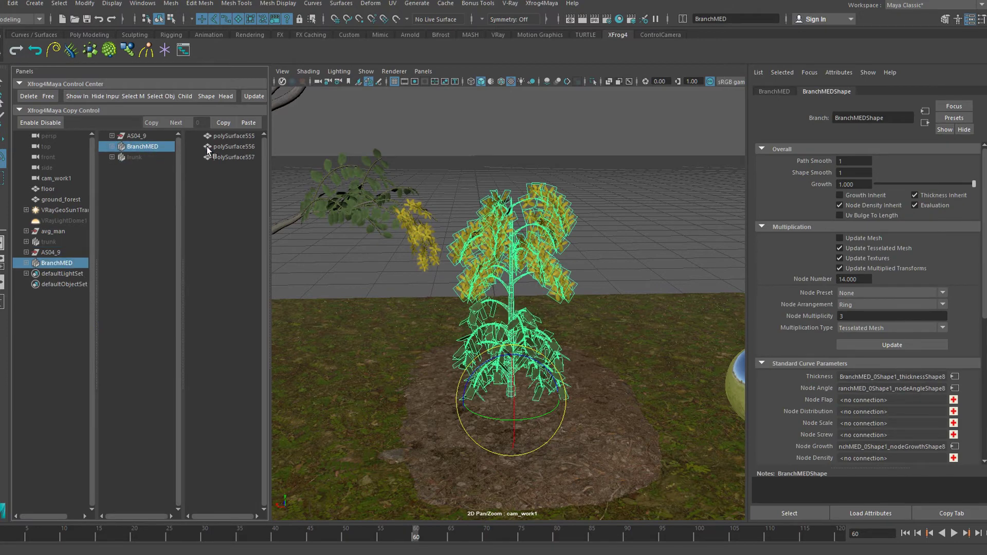
click(223, 123)
click(249, 122)
click(153, 157)
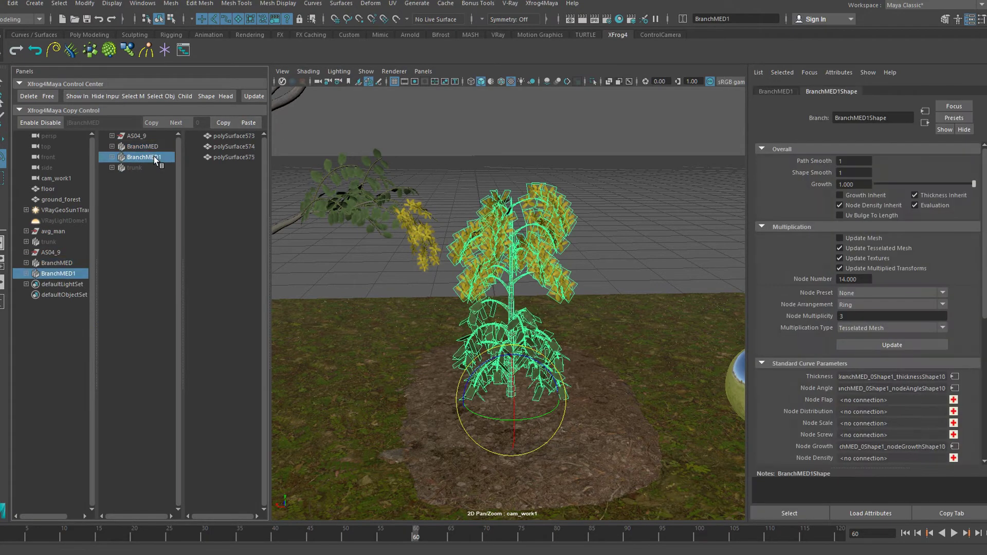
Attach BranchMED as the child of the trunk's BranchLO1 so it multiplies along those branches.
click(111, 167)
click(143, 168)
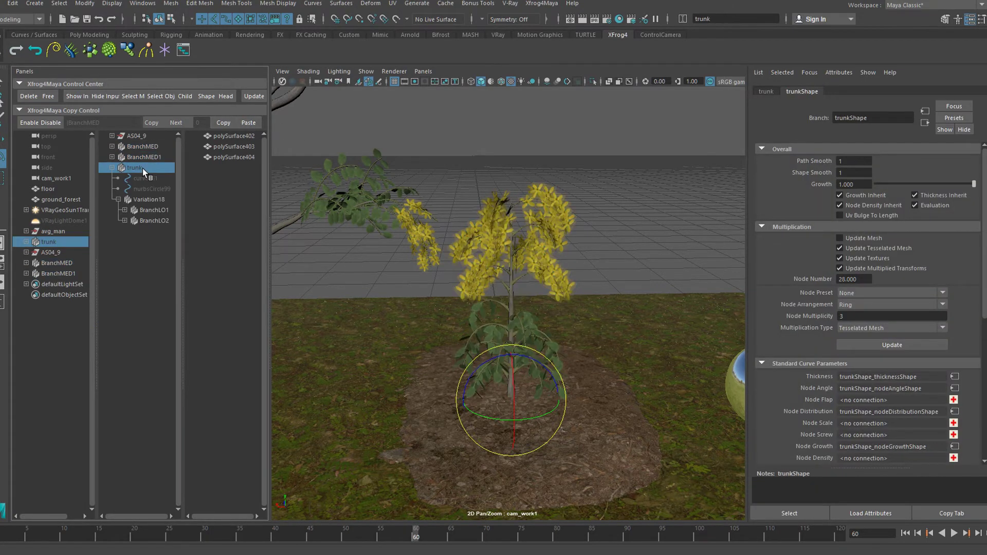
click(154, 209)
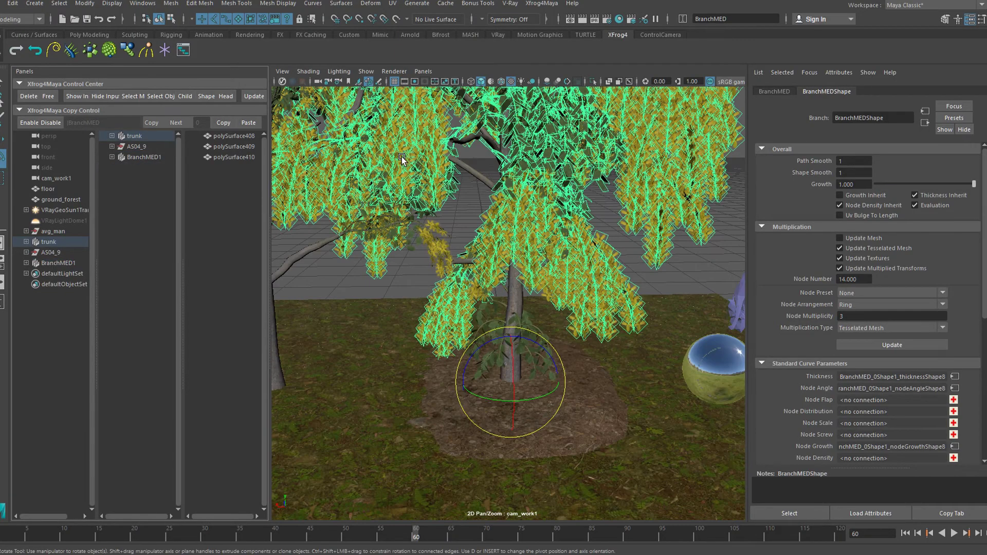
scroll(507, 268, down, 5)
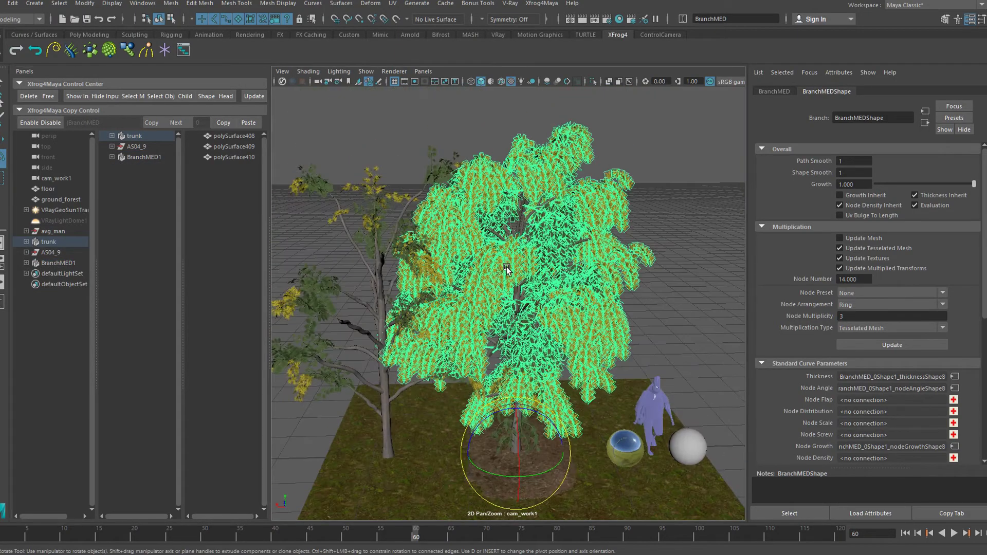
alt+drag(507, 269, 314, 189)
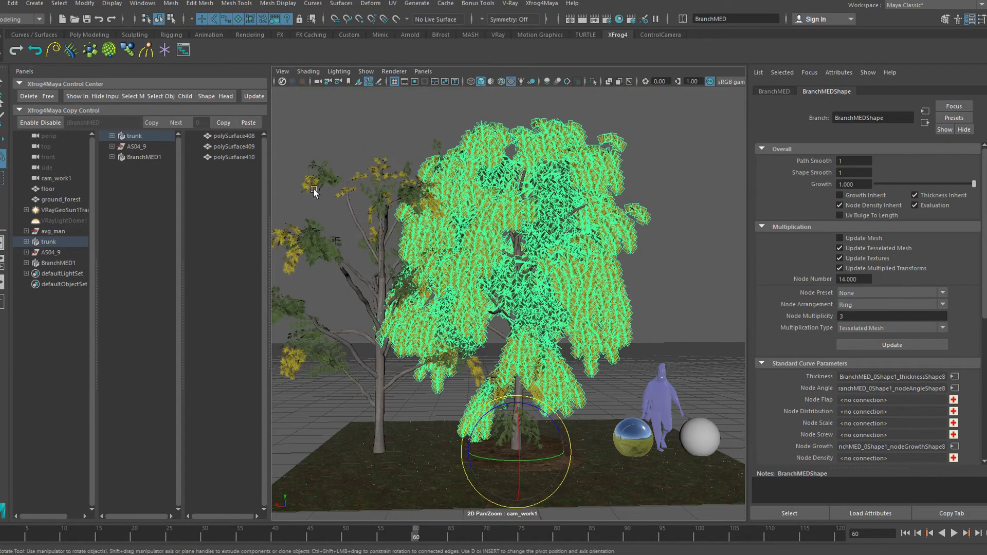
Hide the neighbouring tree AS04_9.
click(149, 146)
key(ctrl+h)
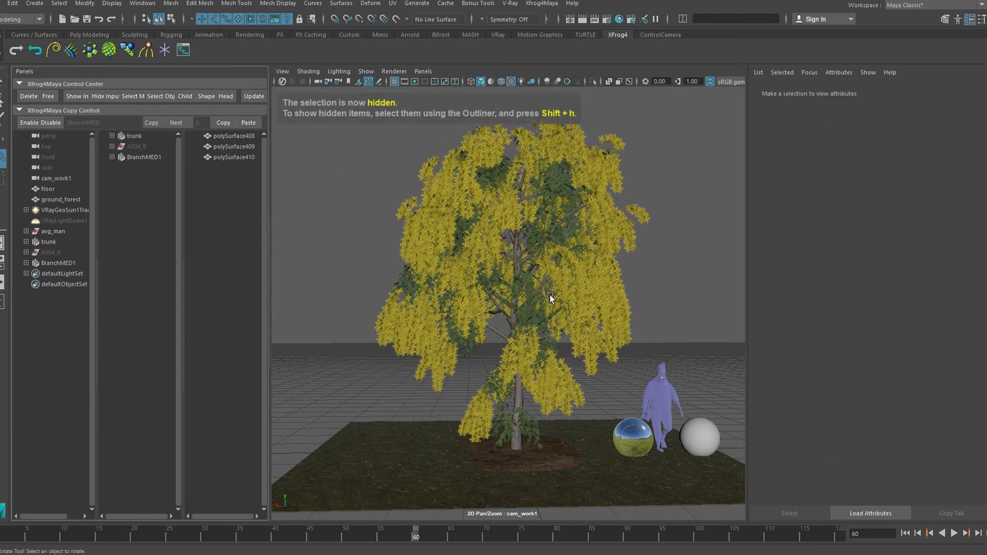
alt+drag(514, 288, 562, 304)
Set the Node Number of green_011, under BranchMED1, to 16.
click(144, 158)
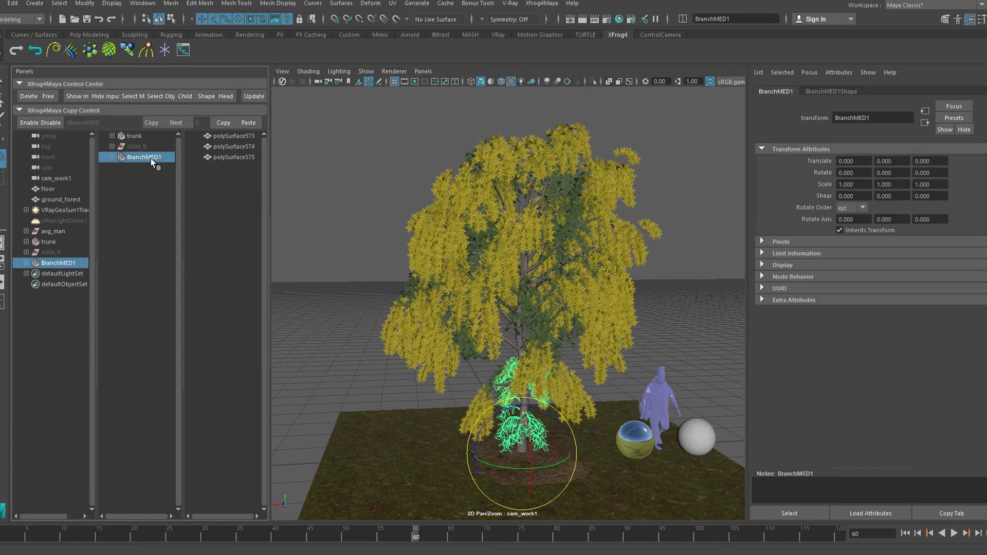
click(112, 157)
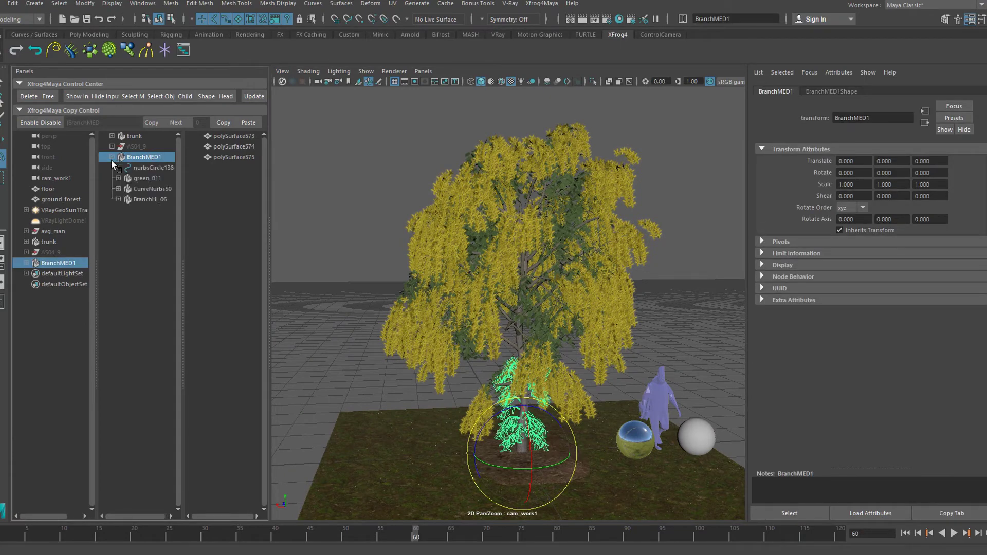
click(148, 179)
click(835, 92)
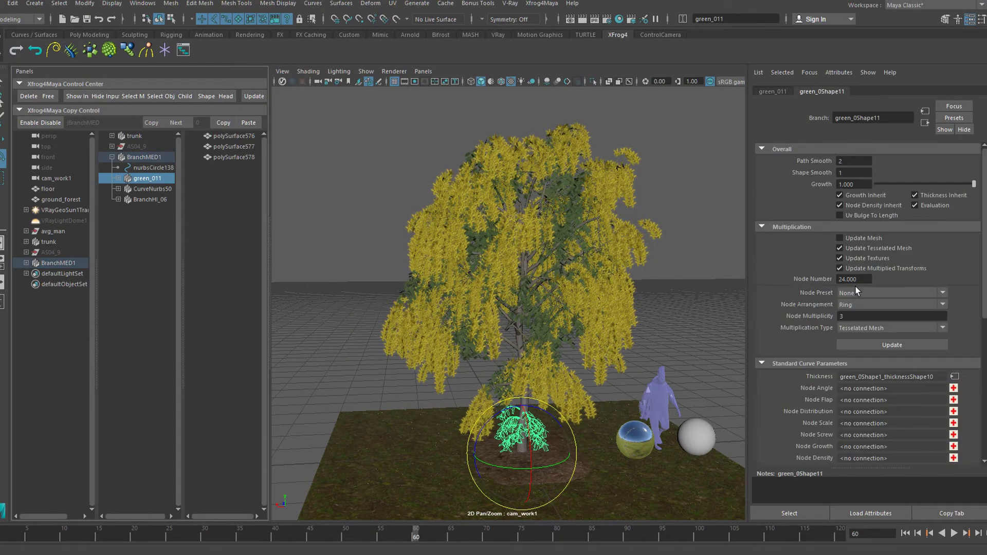
text(16)
key(Return)
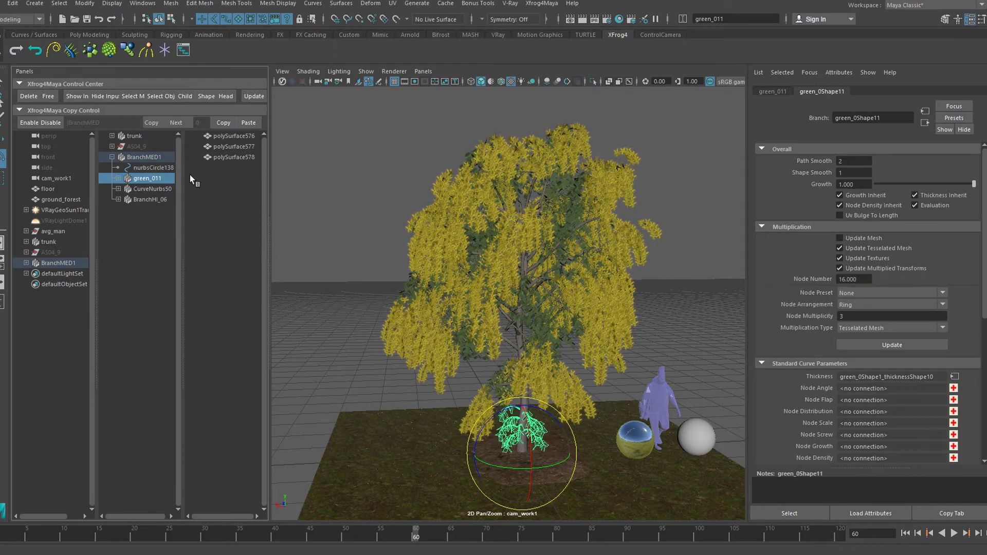
Set the Node Number of BranchHI_06, under BranchMED1, to 8.
click(140, 199)
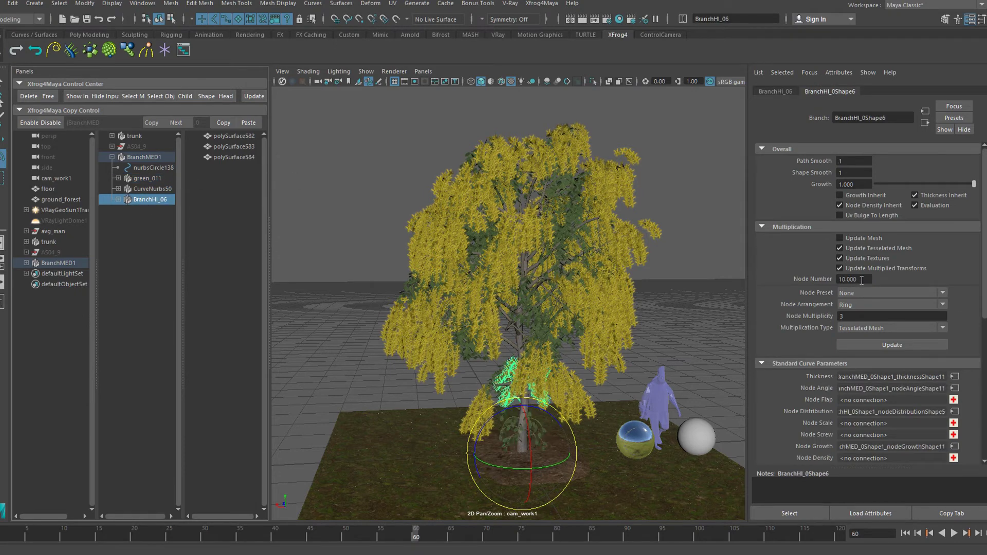
drag(861, 280, 814, 271)
text(8)
key(Return)
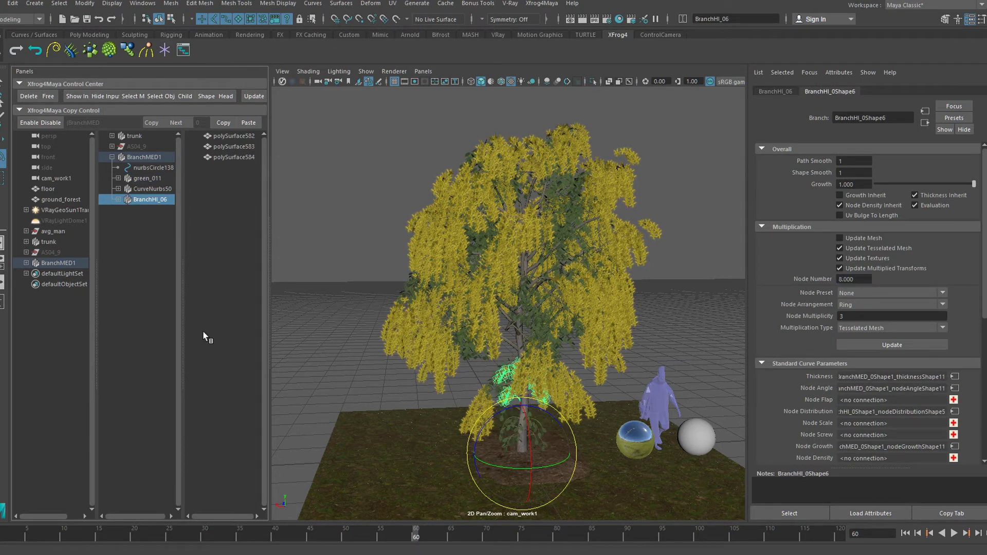
Duplicate the complete BranchMED1 hierarchy with the Xfrog copy control.
click(143, 157)
click(223, 122)
click(249, 122)
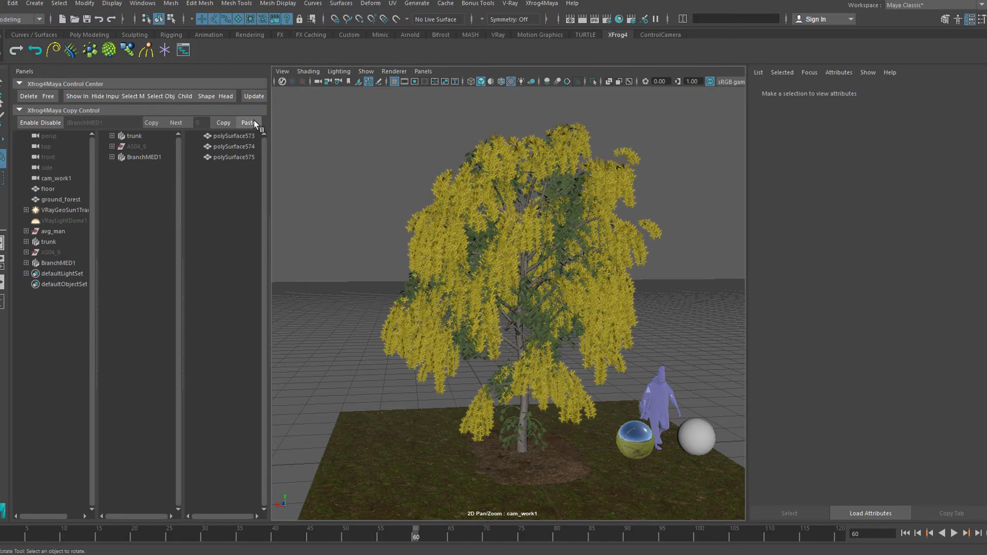
Attach BranchMED1 as the child of BranchLO2 under the trunk's Variation18.
click(142, 158)
click(112, 136)
click(119, 167)
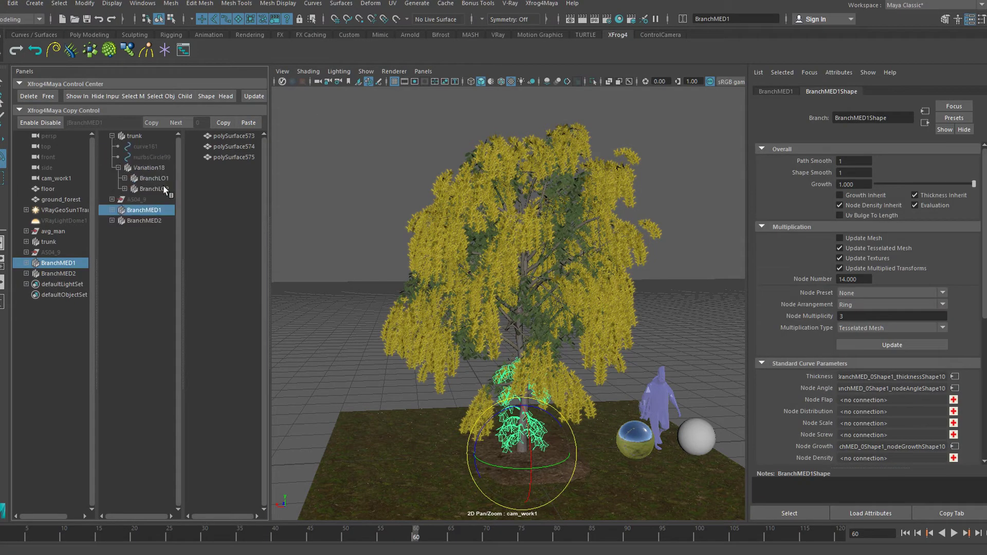
click(155, 189)
click(186, 96)
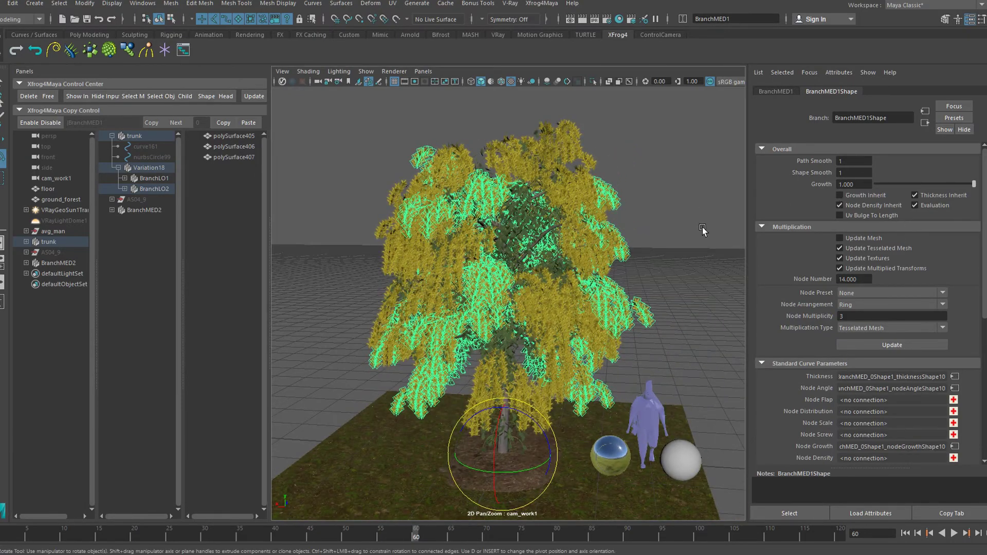
click(703, 229)
alt+drag(703, 230, 725, 211)
Hide the trunk with its branches to isolate BranchMED2.
click(152, 208)
click(137, 136)
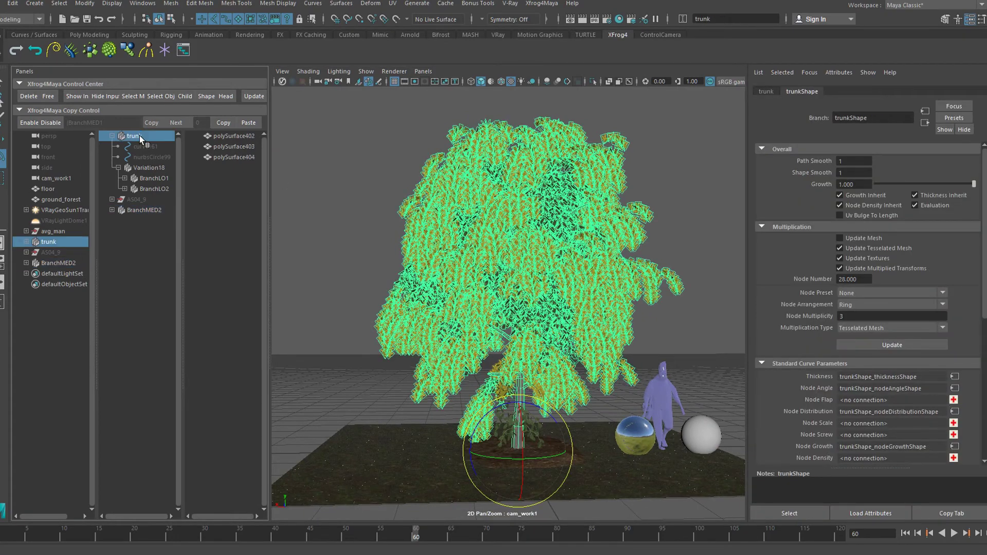
key(ctrl+h)
alt+right_drag(531, 335, 599, 360)
Set the Lengthscale of CurveNurbs53, the path of BranchHI_07, to 9.
click(112, 210)
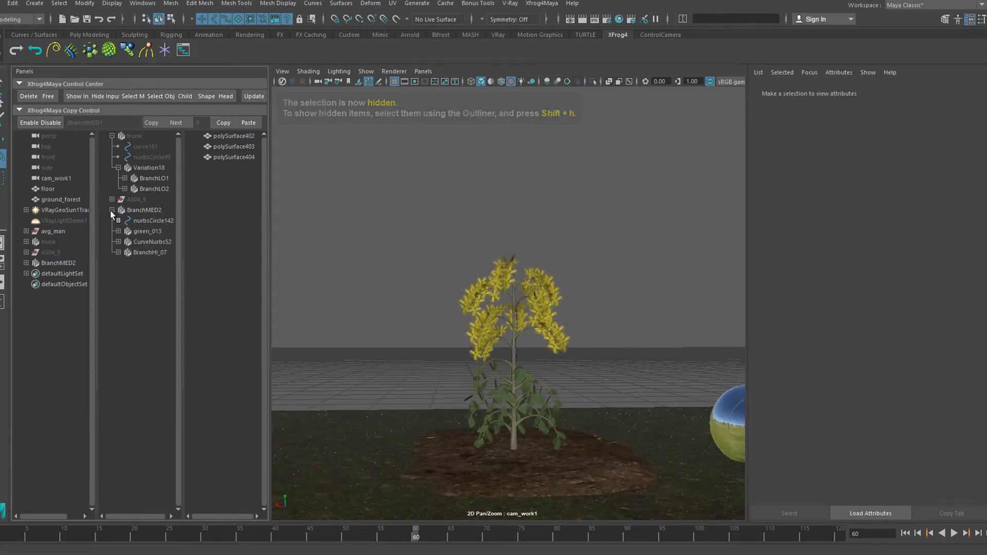
click(118, 252)
click(154, 284)
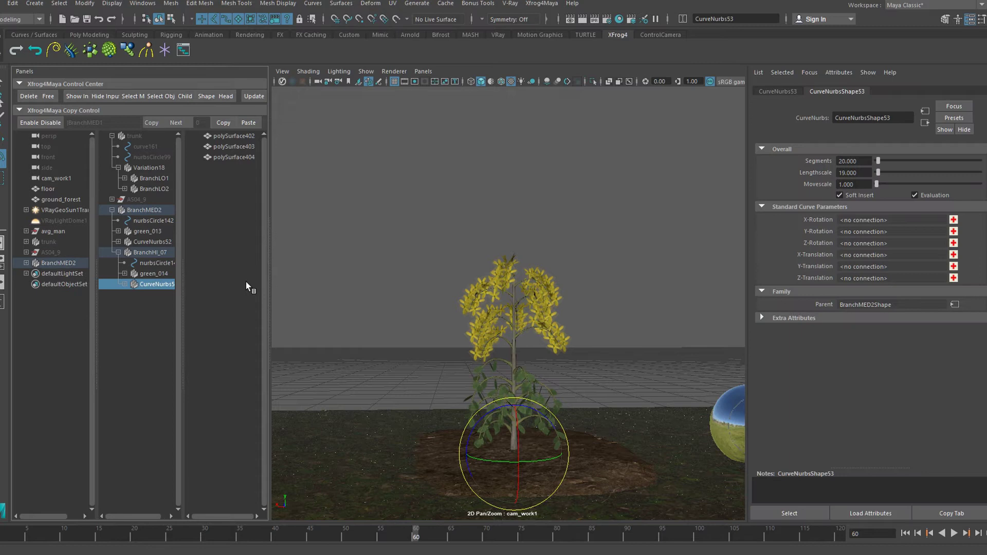
double_click(853, 173)
text(9)
key(Return)
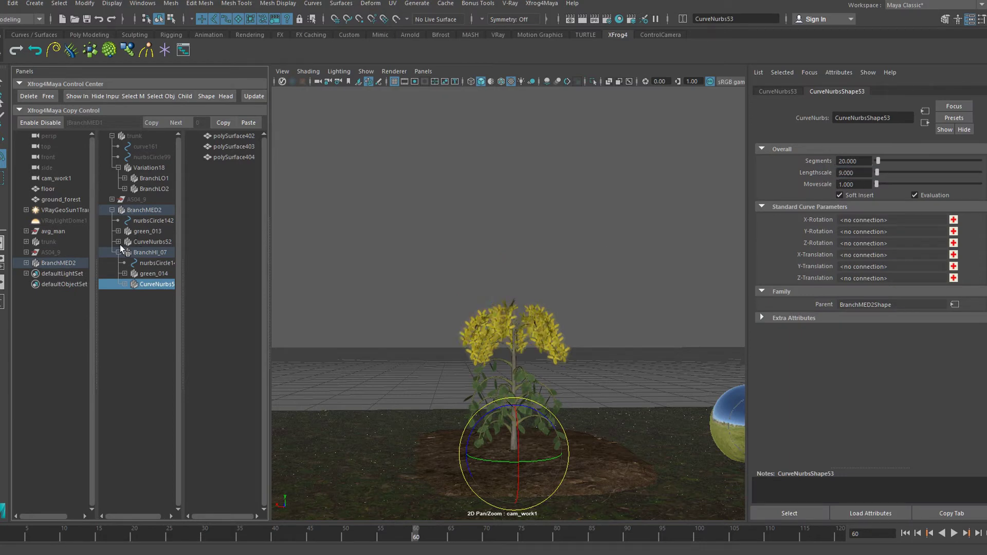
Set the Lengthscale of CurveNurbs52, the path of BranchMED2's lower stem, to 8.
click(154, 231)
click(153, 242)
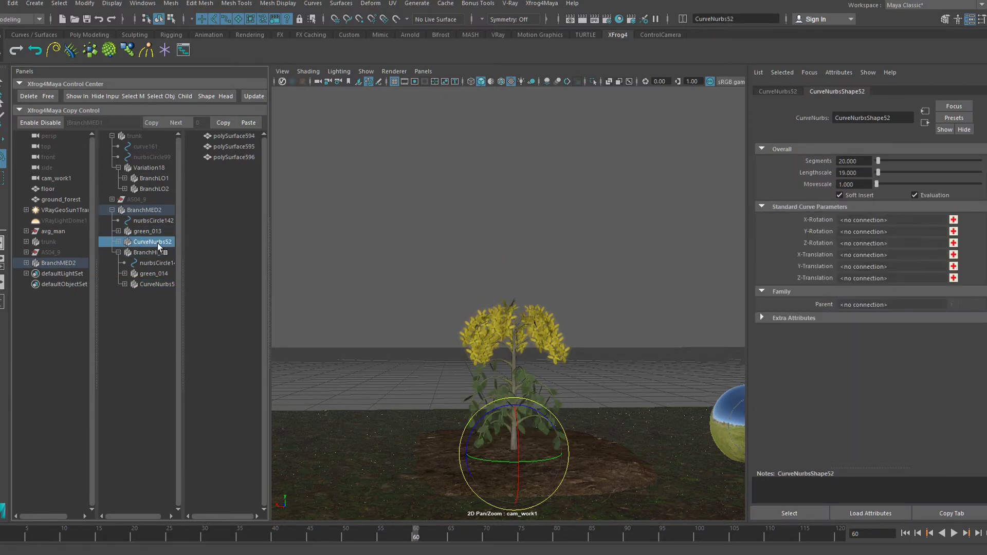
double_click(864, 173)
text(8)
key(Return)
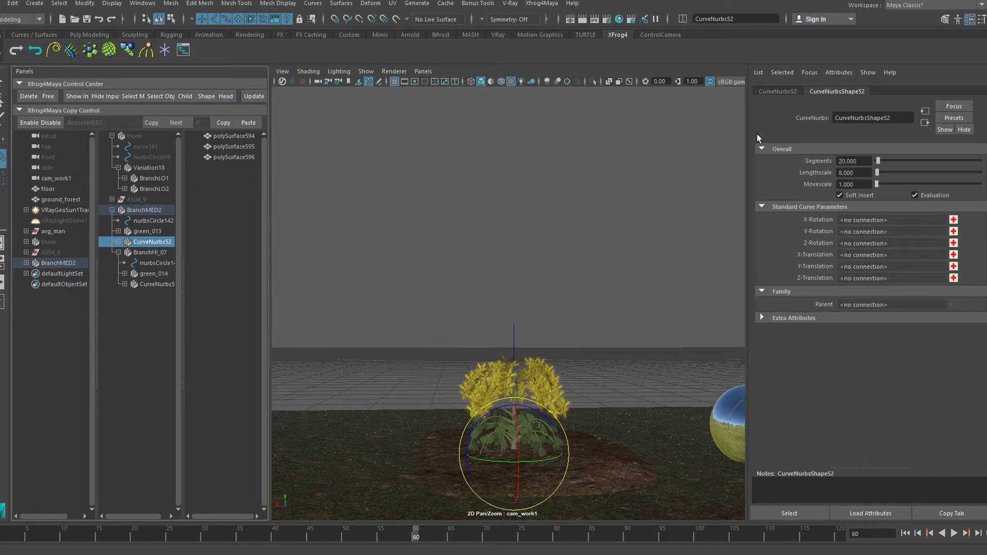
Duplicate the shortened BranchMED2 hierarchy, collapse the original and select it.
click(149, 211)
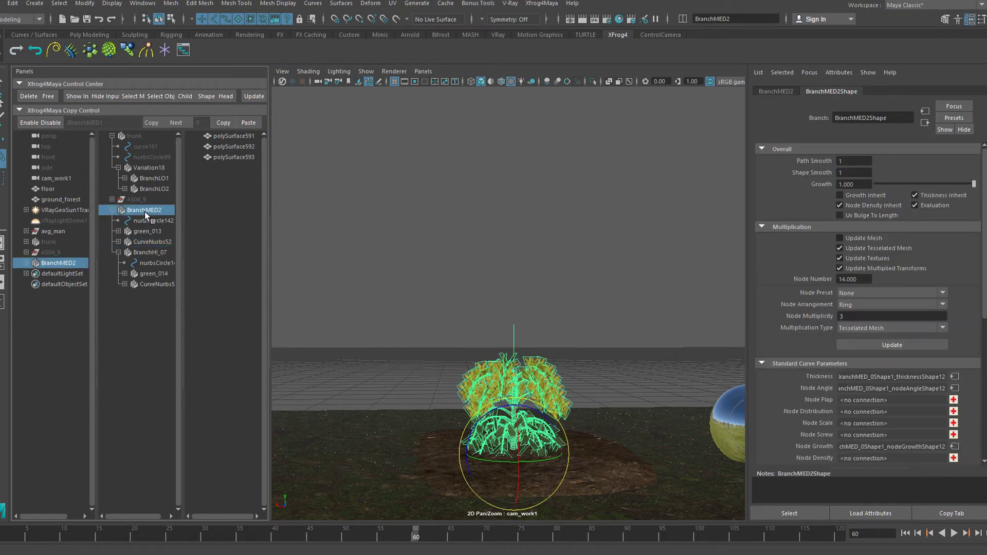
click(226, 123)
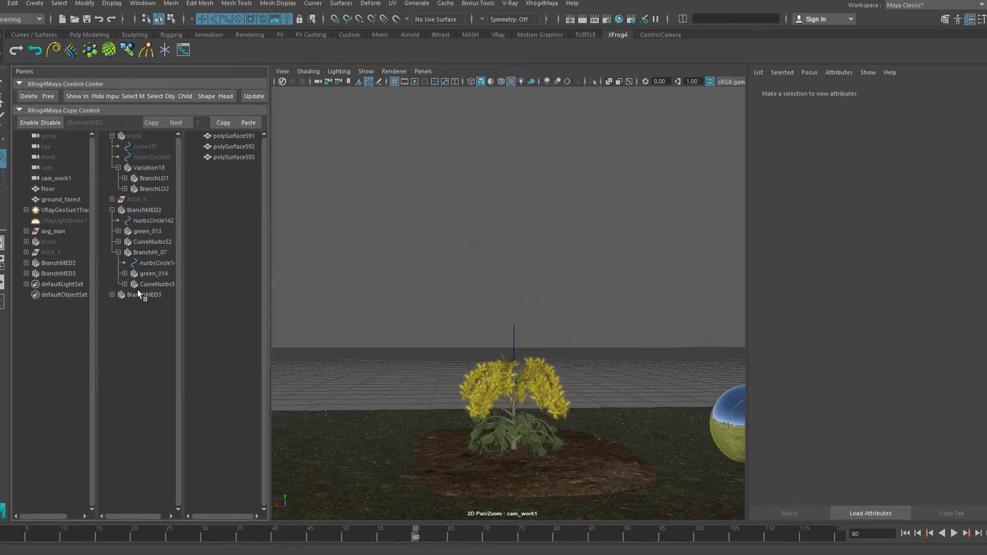
click(112, 210)
click(141, 211)
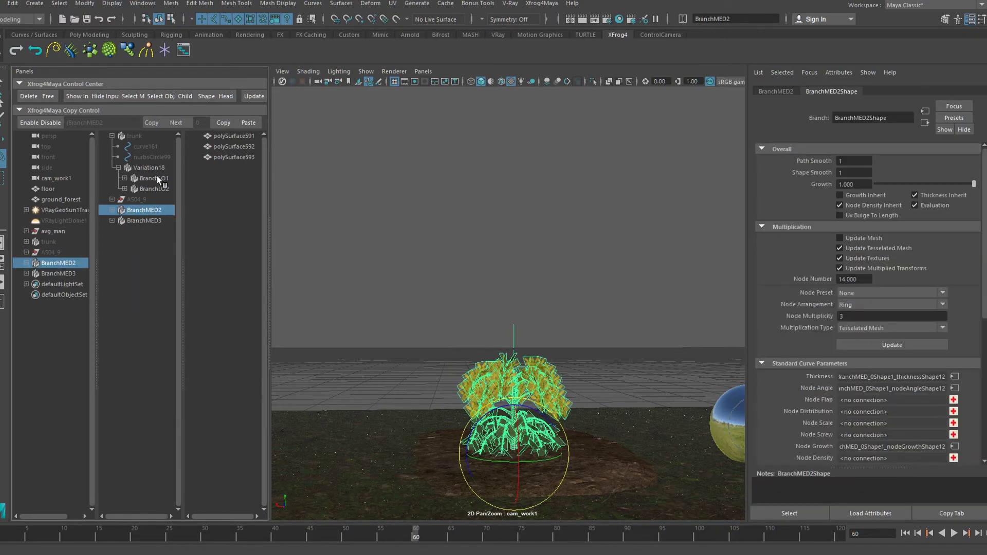
Show the trunk again and attach BranchMED2 as a child of BranchLO1.
click(143, 136)
click(148, 211)
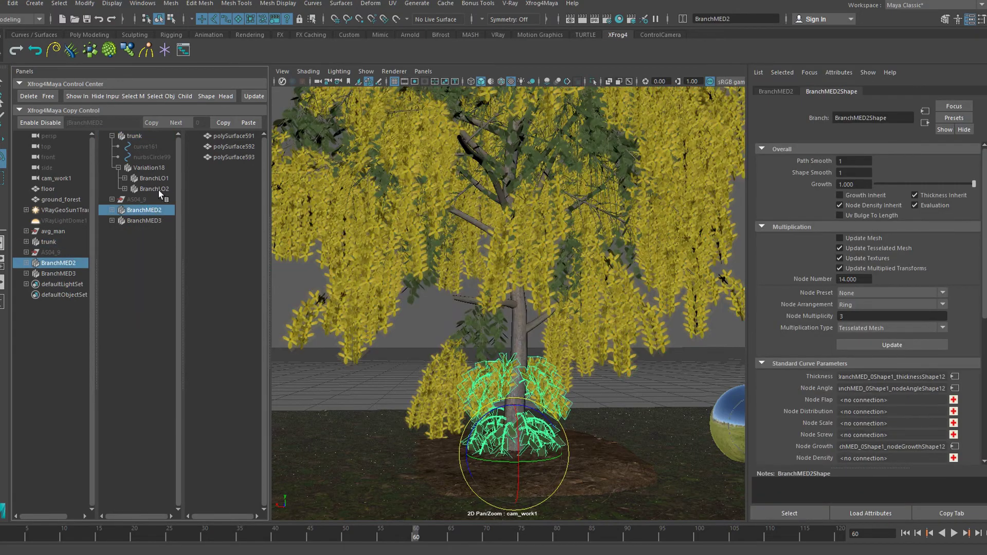
ctrl+click(155, 178)
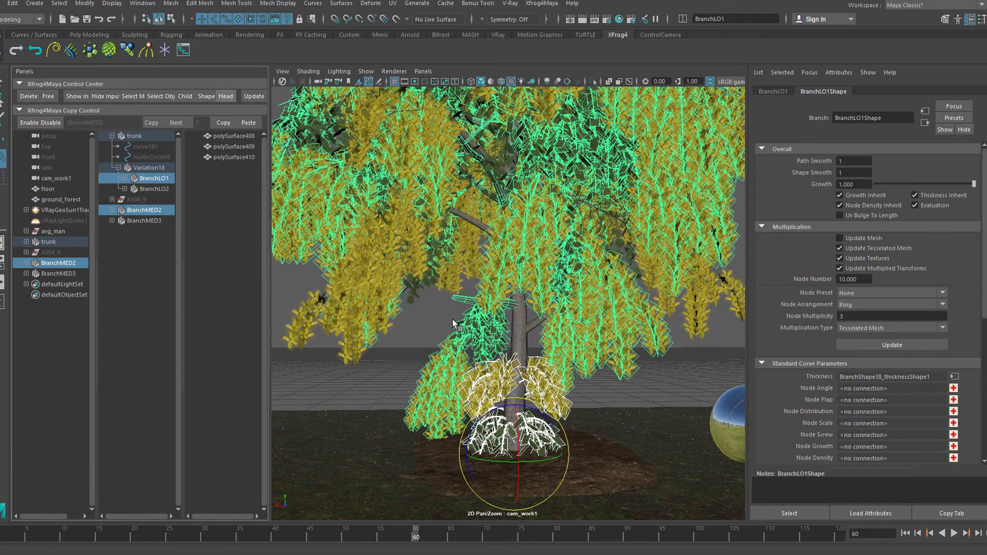
key(Delete)
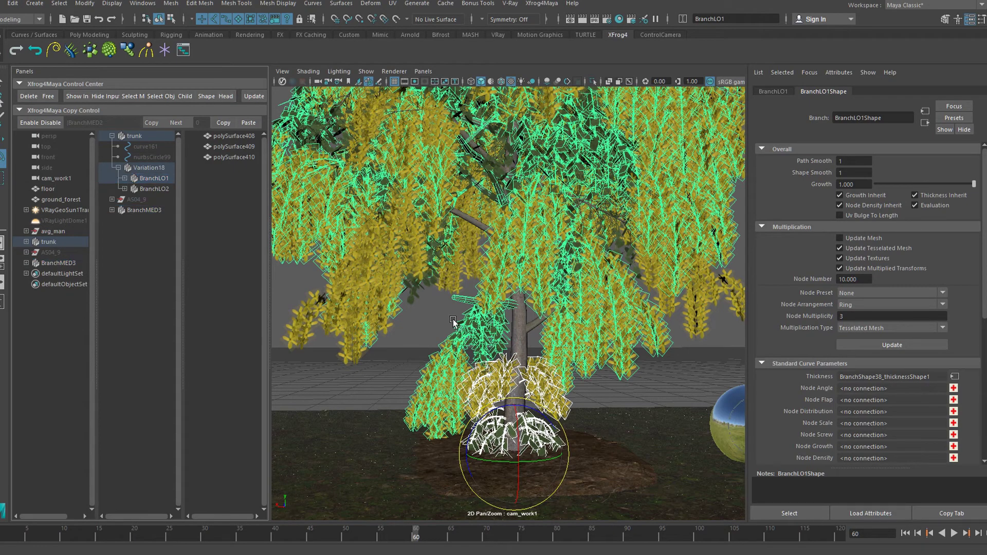
Attach the duplicated BranchMED3 as a child of BranchLO2.
click(147, 211)
ctrl+click(164, 190)
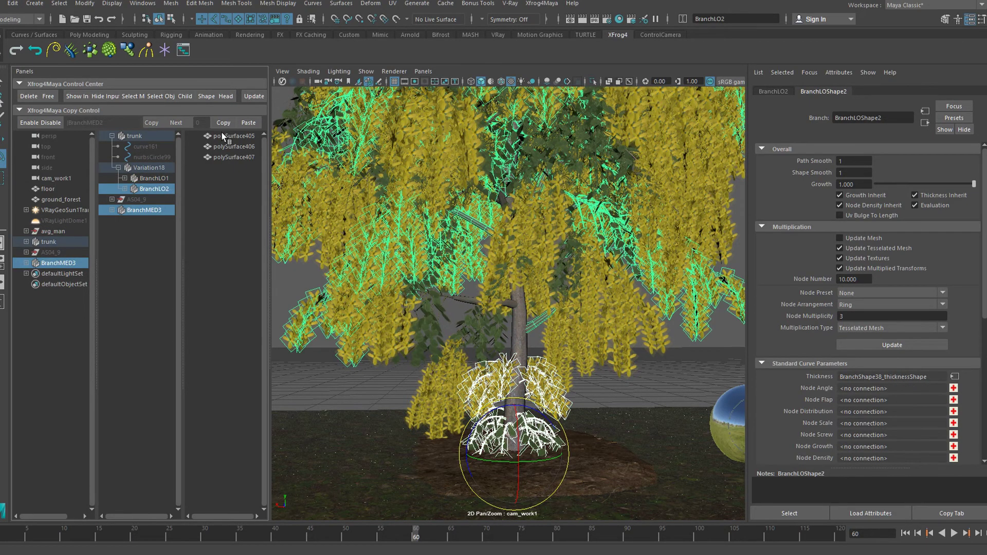
key(Delete)
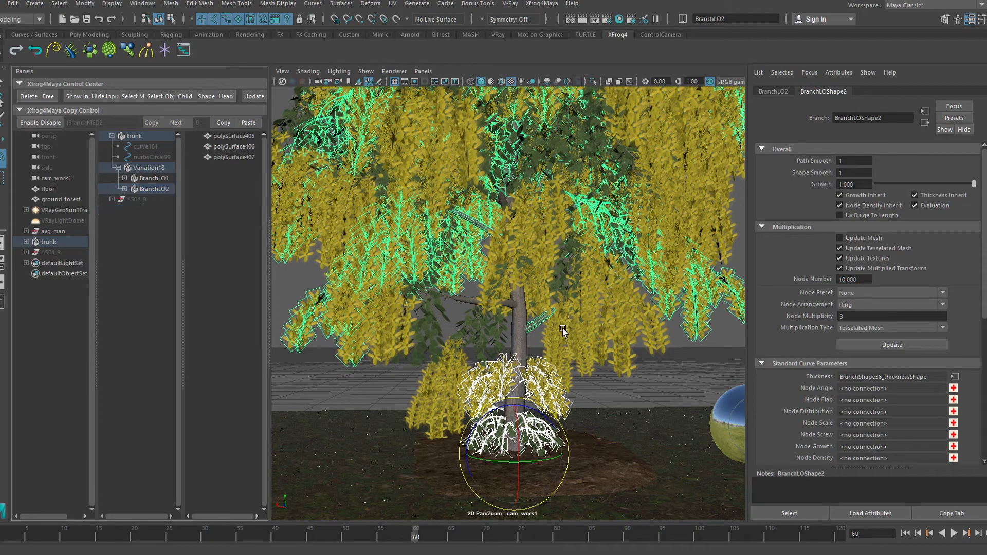
key(ctrl+z)
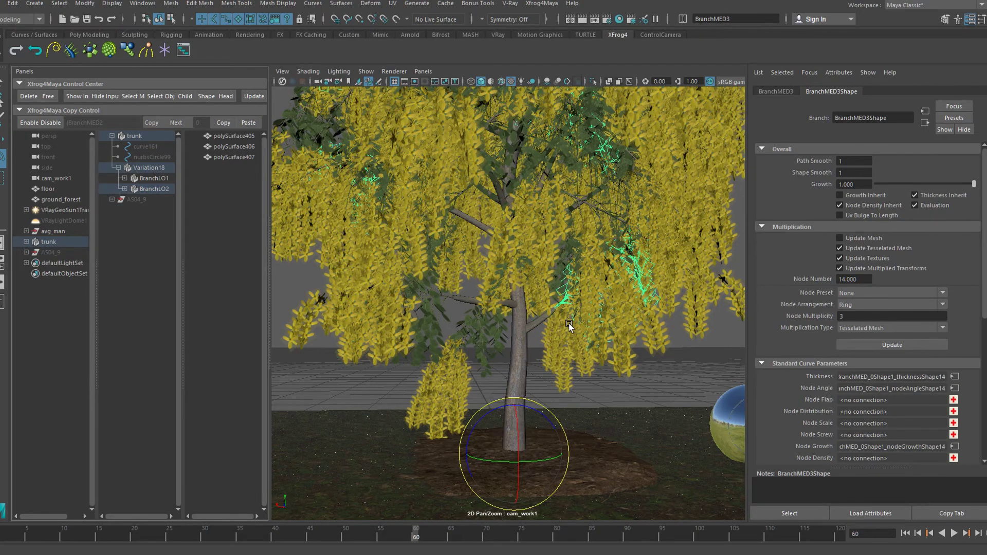
key(ctrl+z)
key(ctrl+z)
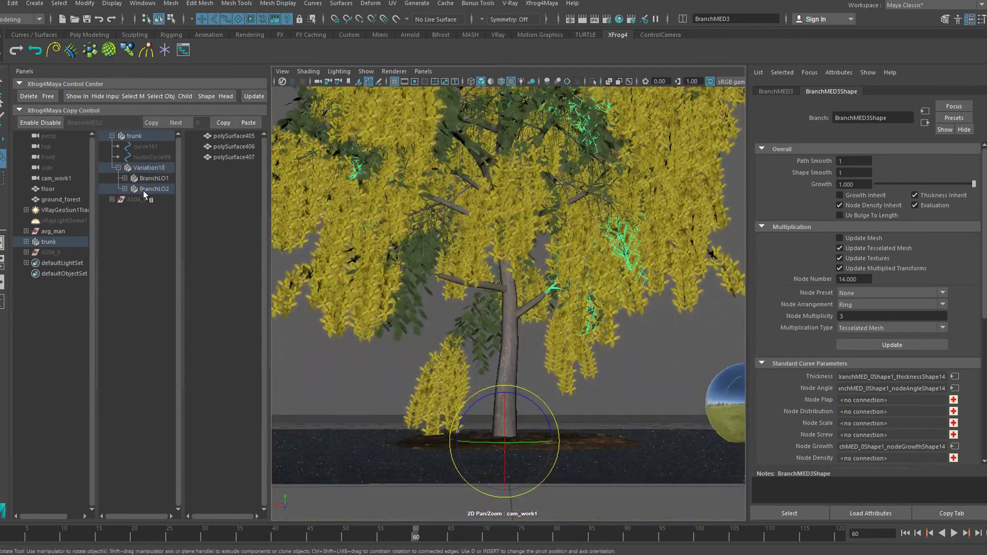
Set Point 0 y of BranchMED3's thickness curve to 200.
click(125, 189)
click(955, 377)
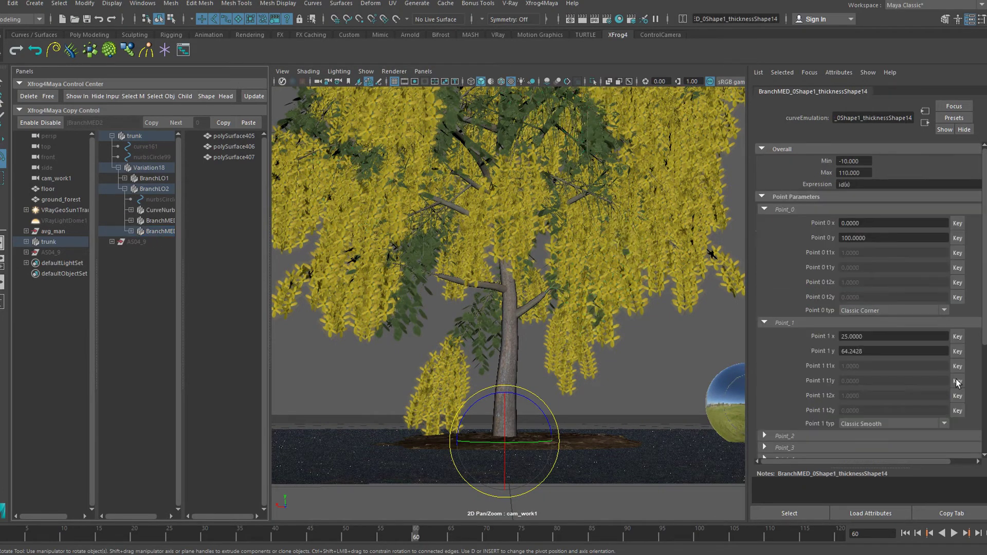
click(838, 239)
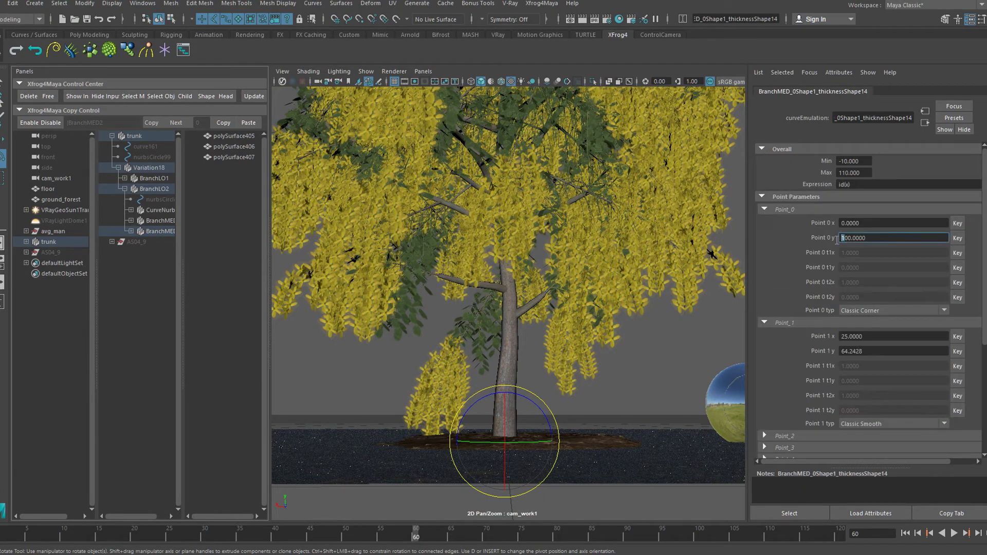
text(2)
key(Return)
Preview the whole tree in V-Ray IPR with the dome light shown, and return to Viewport 2.0 with the light hidden.
click(118, 168)
scroll(568, 280, down, 5)
alt+drag(568, 279, 403, 242)
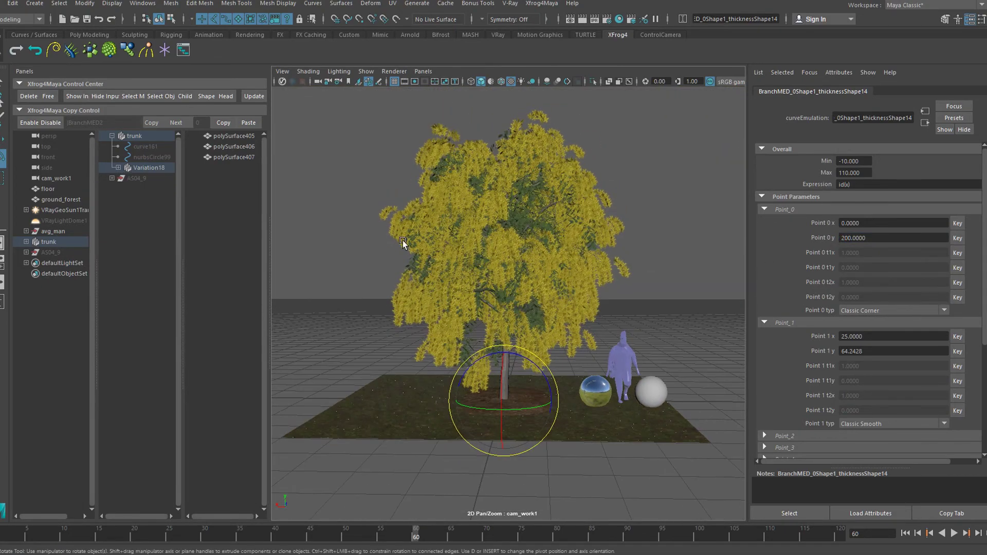
click(63, 220)
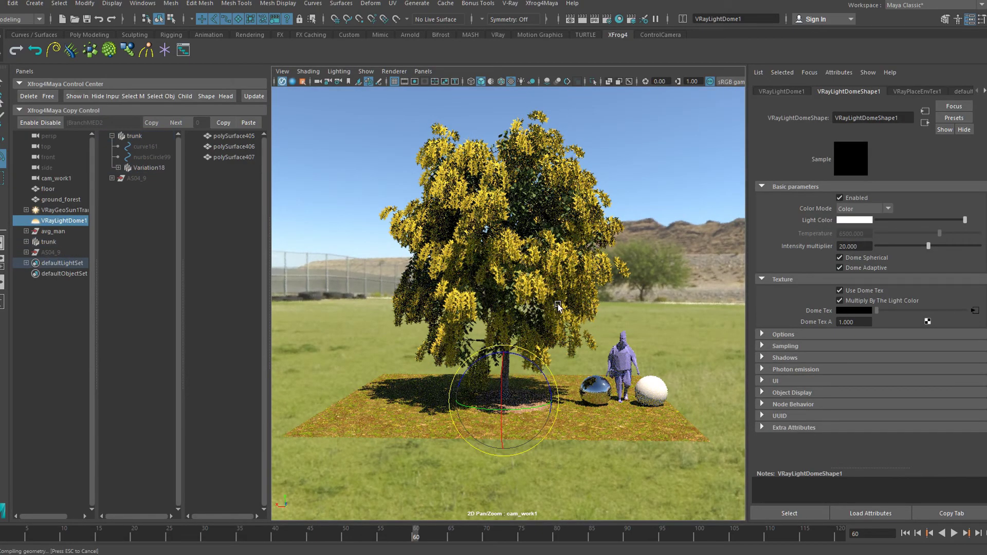
alt+middle_drag(618, 315, 604, 317)
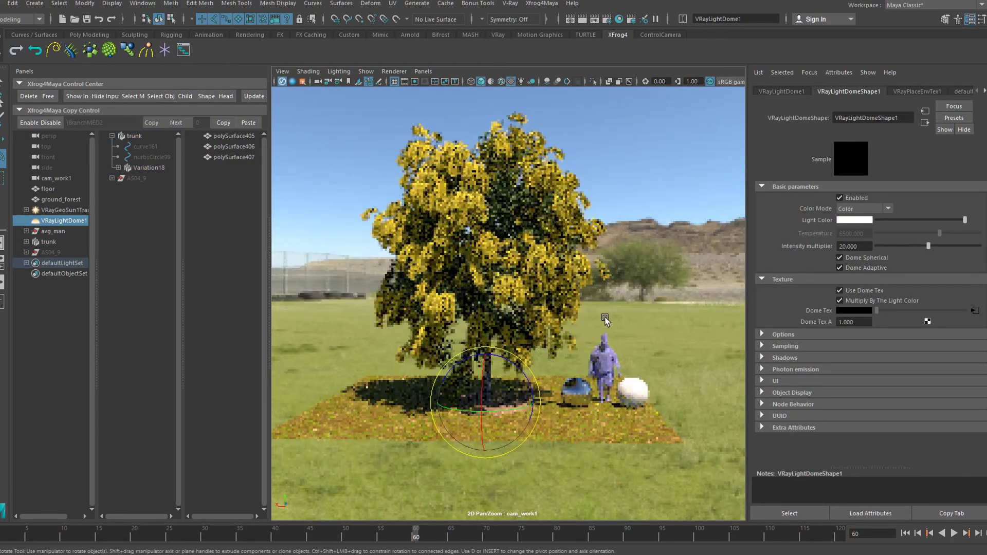
scroll(606, 317, up, 3)
alt+drag(605, 317, 605, 314)
scroll(605, 312, down, 1)
alt+middle_drag(604, 312, 606, 348)
click(694, 175)
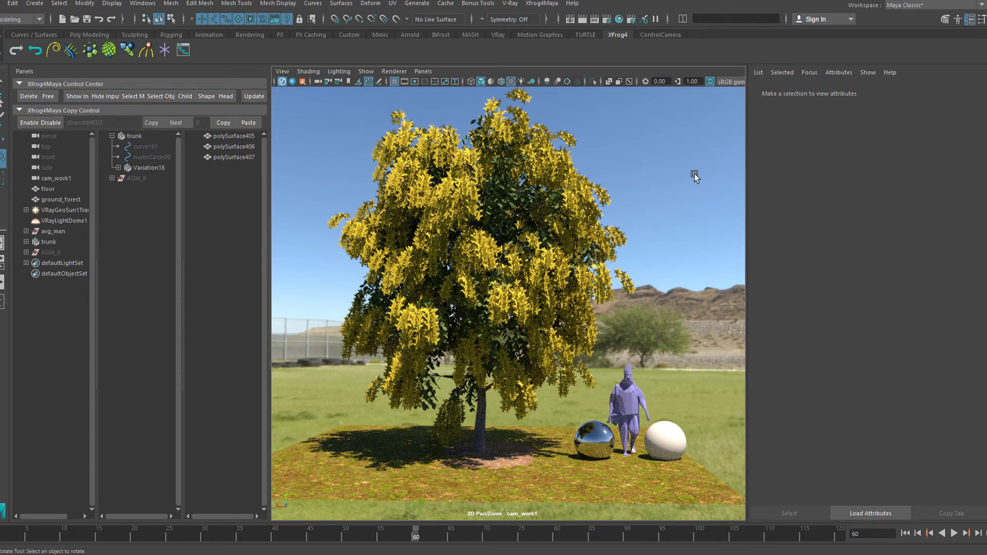
click(392, 69)
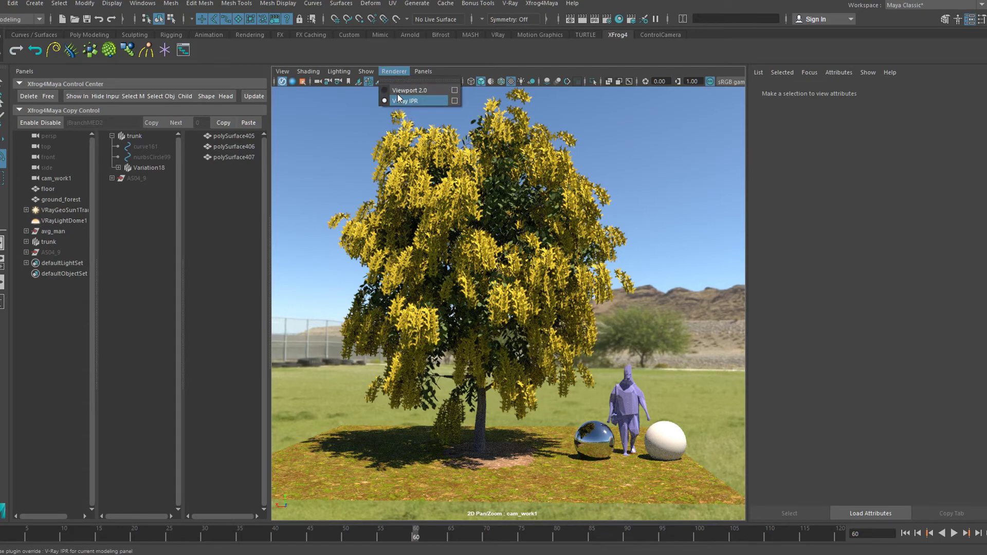
click(403, 91)
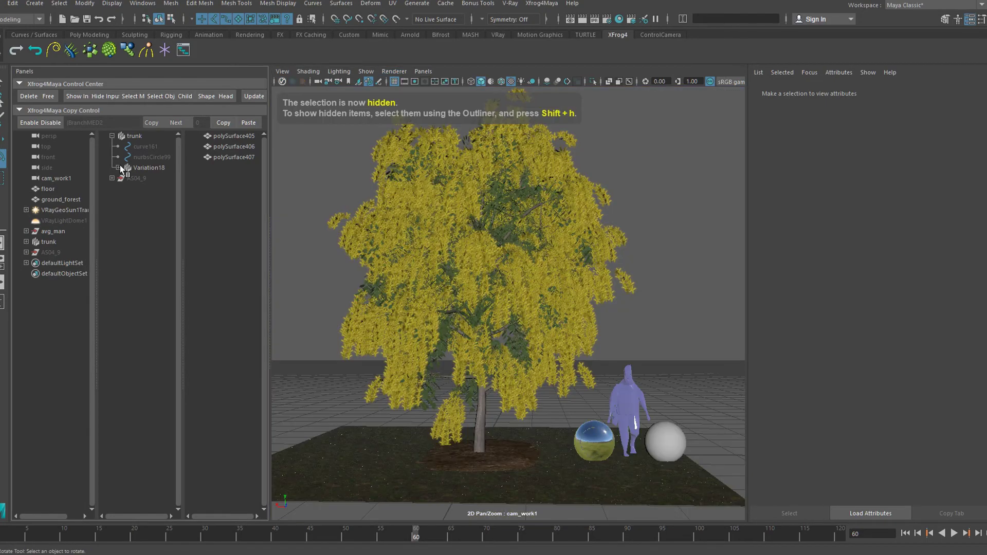
Set the Growth of green_014, the leaves on BranchHI_07 under BranchMED2, to 0.9.
click(118, 167)
click(124, 189)
click(124, 178)
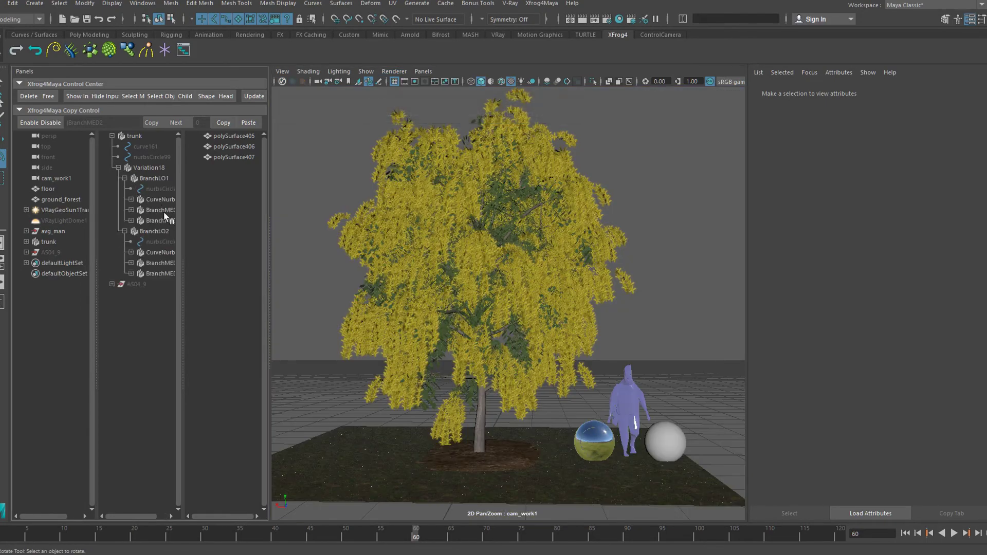
click(157, 217)
click(131, 220)
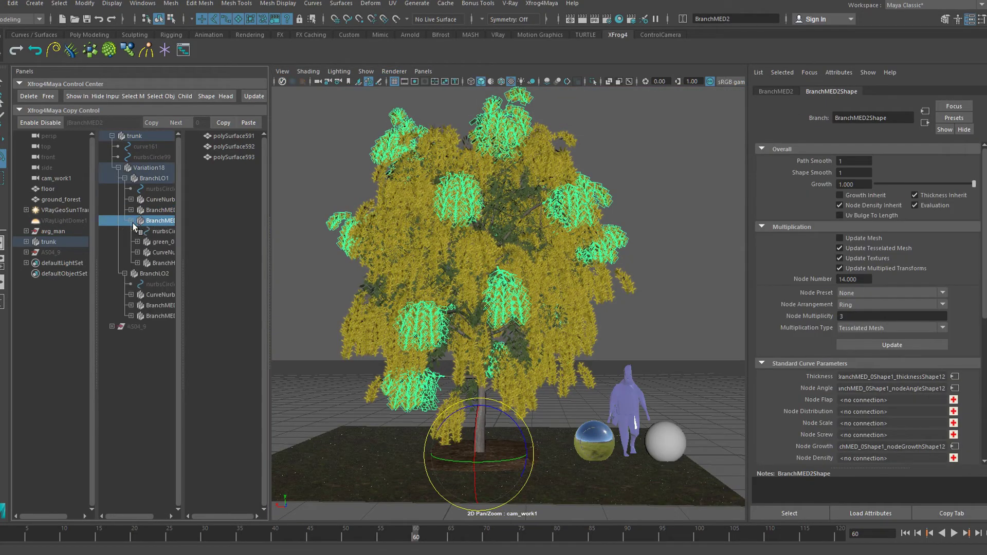
click(137, 263)
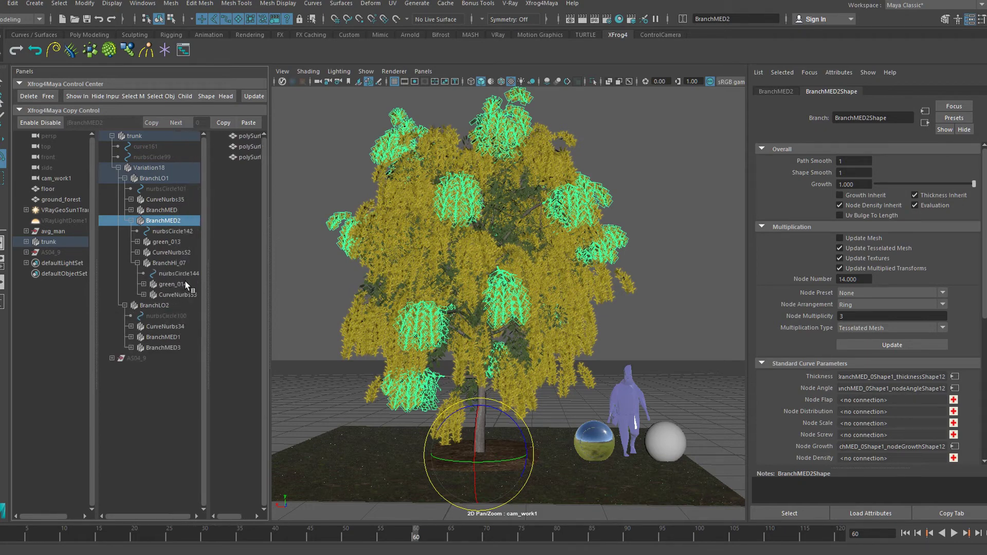
click(171, 283)
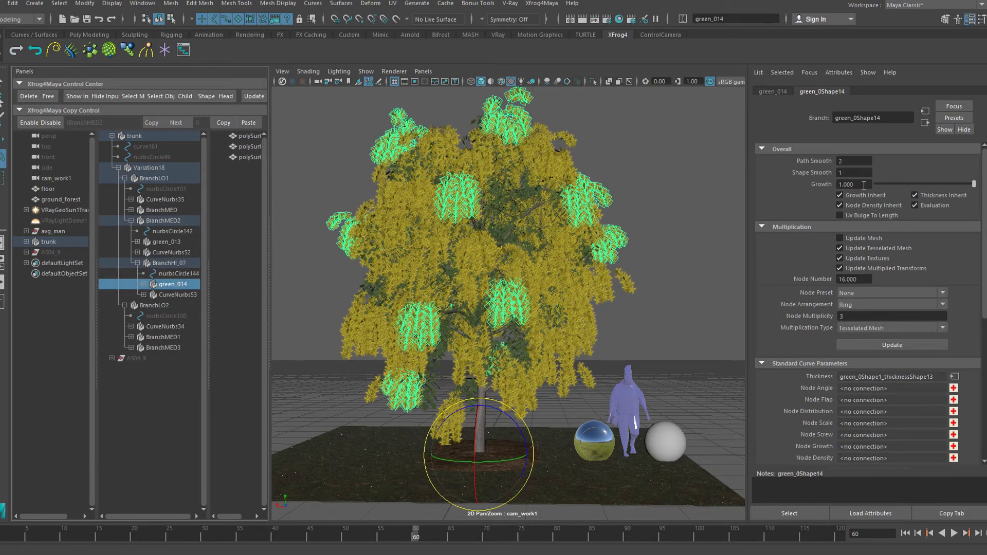
drag(864, 185, 831, 181)
text(.9)
key(Return)
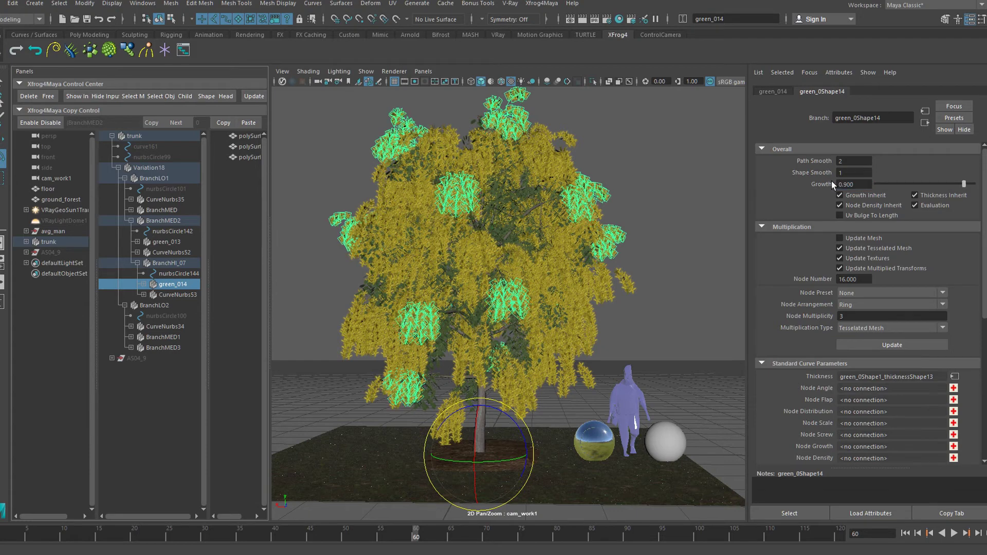
Set the Node Number of BranchHI_07 under BranchMED2 to 6 and reduce it further to 4.
click(173, 263)
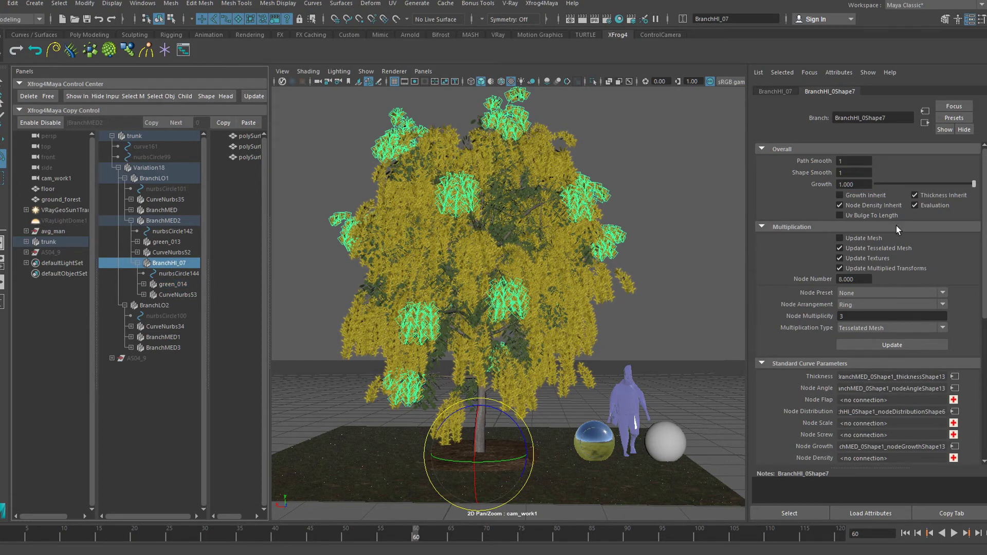
drag(859, 279, 813, 279)
text(6)
key(Return)
drag(859, 280, 814, 276)
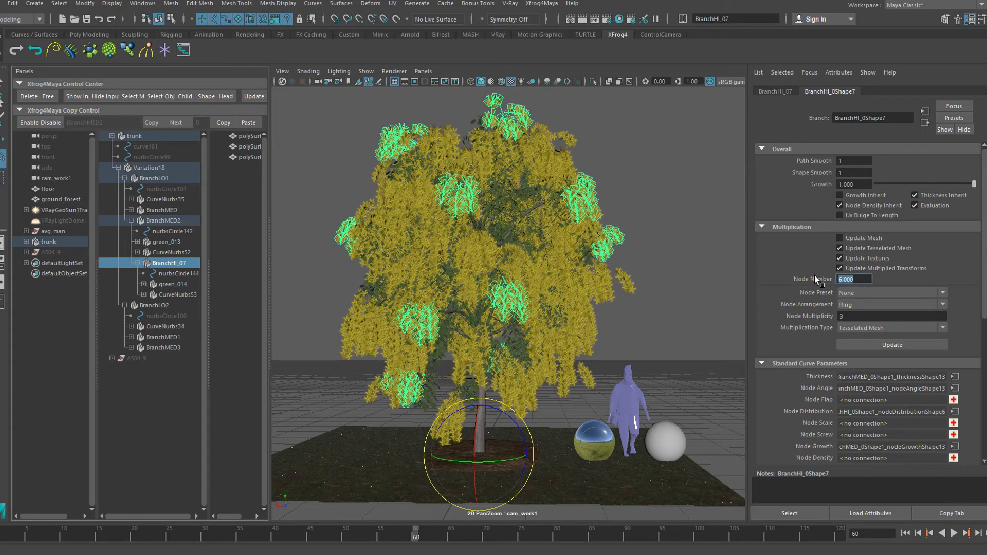
text(4)
key(Return)
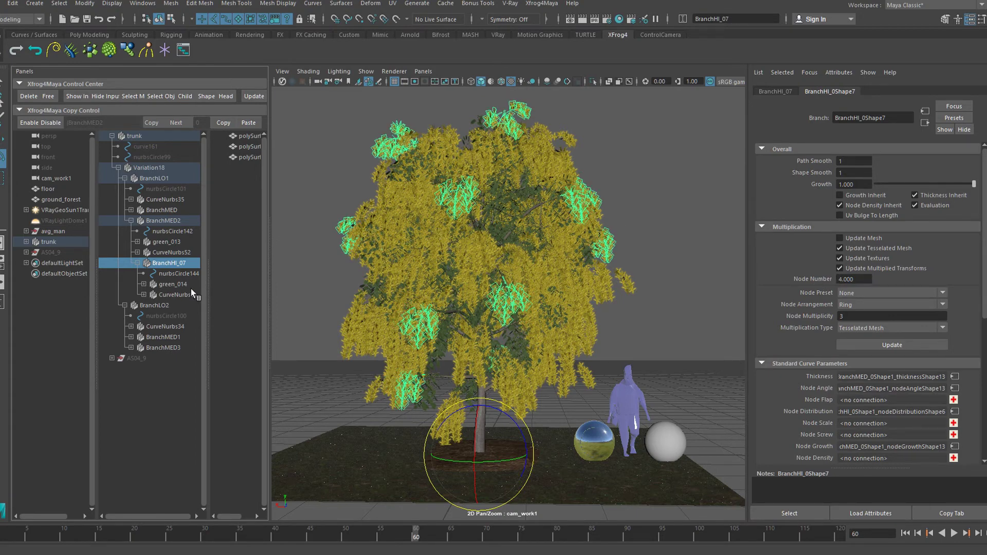
Set the Lengthscale of CurveNurbs52, BranchMED2's path curve, to 5 and collapse the BranchMED2 hierarchy.
click(186, 252)
drag(860, 173, 833, 175)
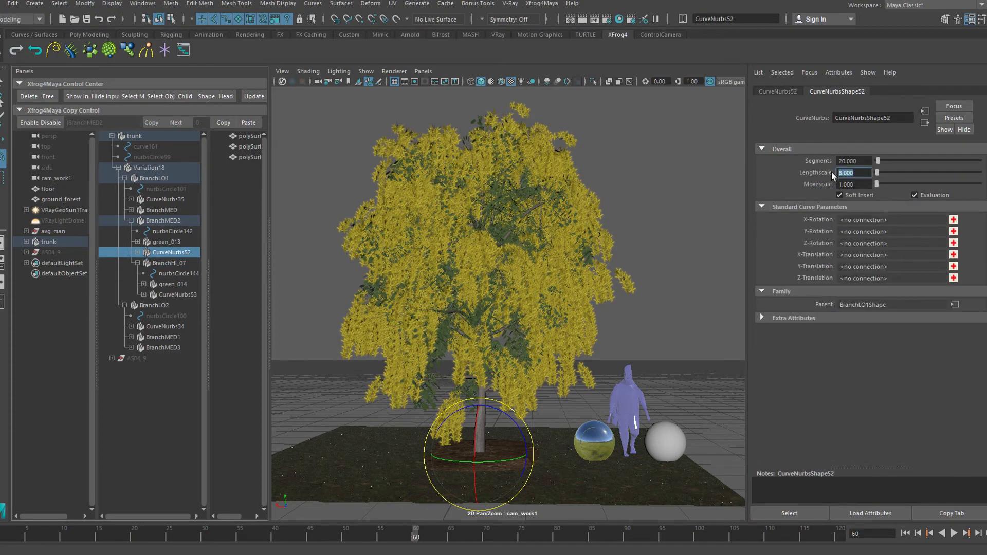
text(5)
key(Return)
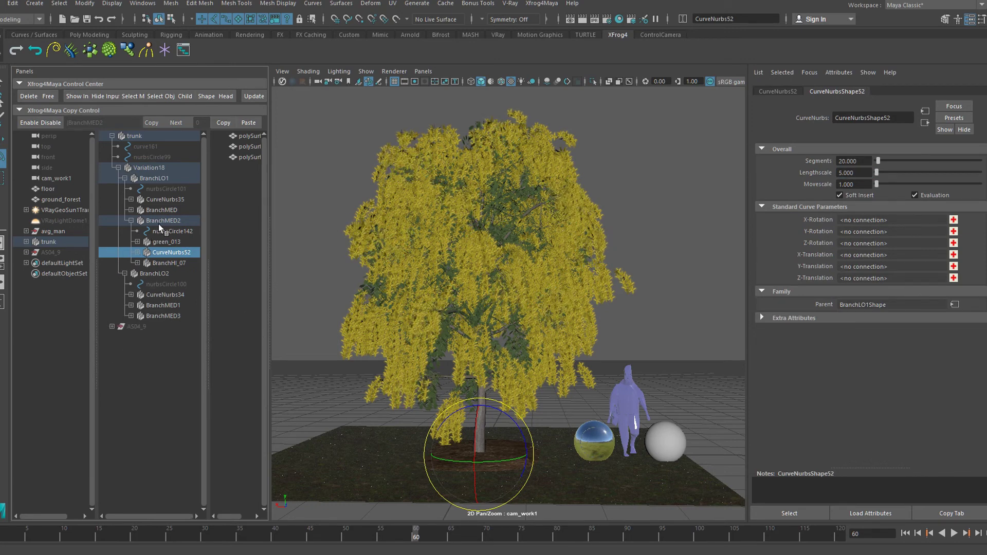
click(131, 220)
Set the Growth of BranchMED under BranchLO1 to 0.8.
click(162, 210)
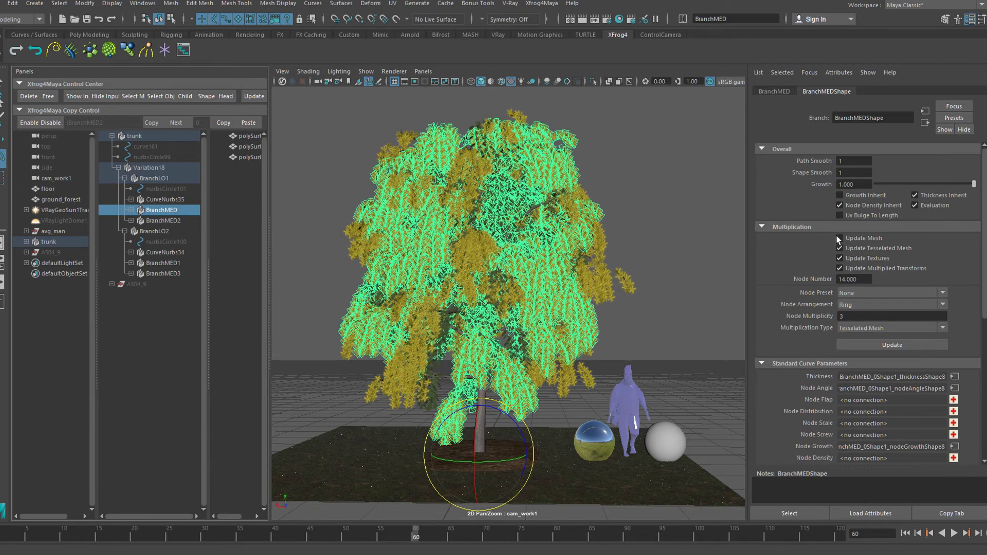
drag(861, 186, 817, 181)
text(0.8)
key(Return)
Set the Lengthscale of CurveNurbs48, BranchMED's path curve, to 15.
click(131, 210)
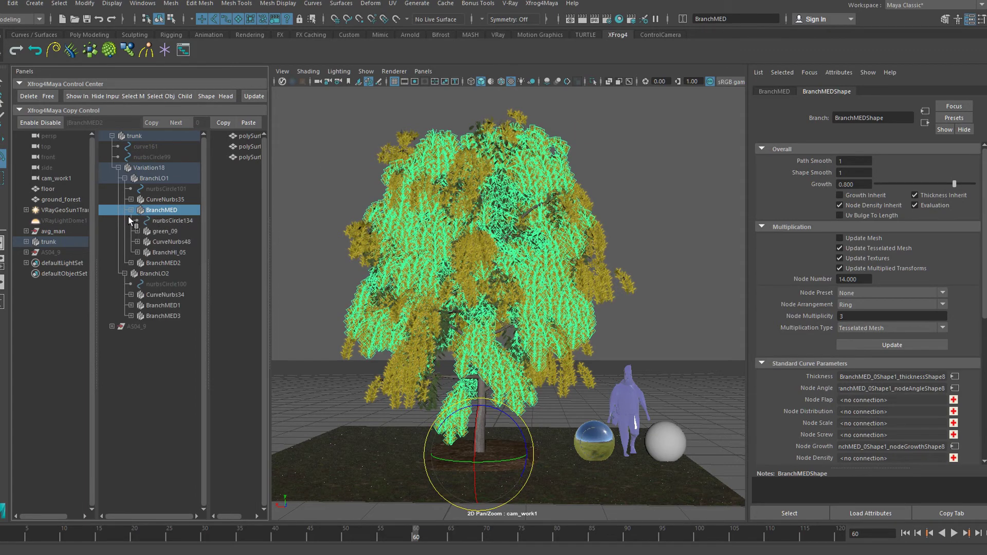
click(183, 241)
click(854, 173)
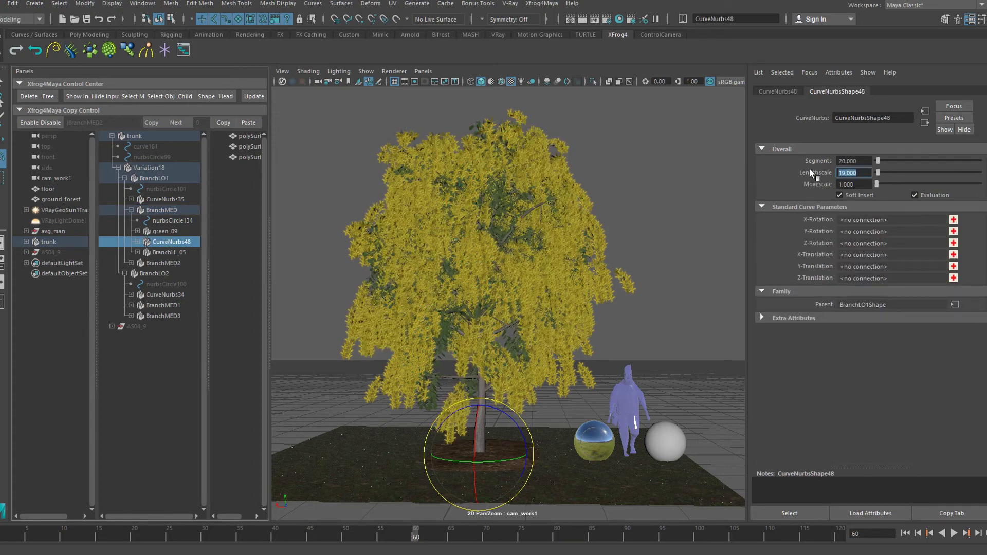
text(15)
key(Return)
Set the Lengthscale of CurveNurbs49, the path curve of BranchHI_05 under BranchMED, to 14.
click(137, 252)
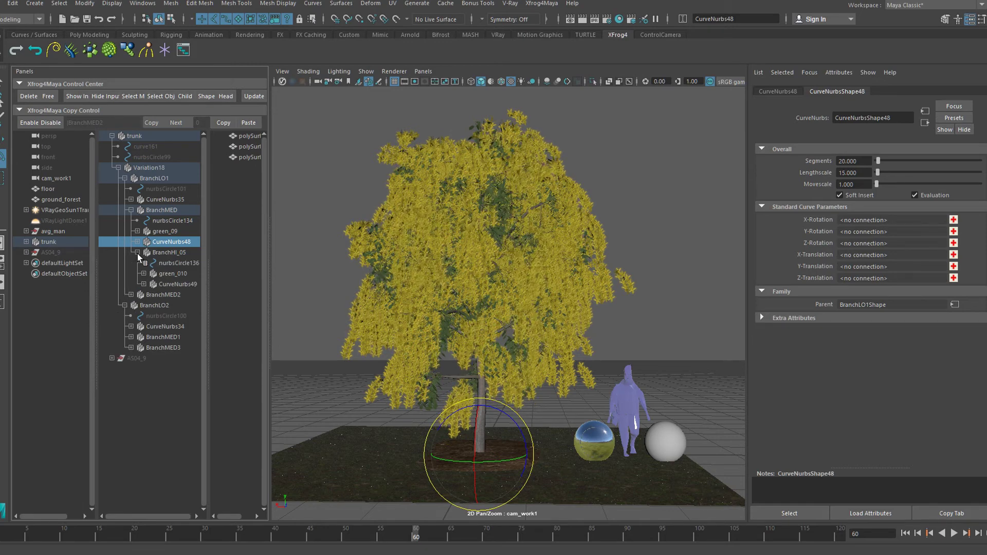
click(177, 284)
click(845, 173)
text(1)
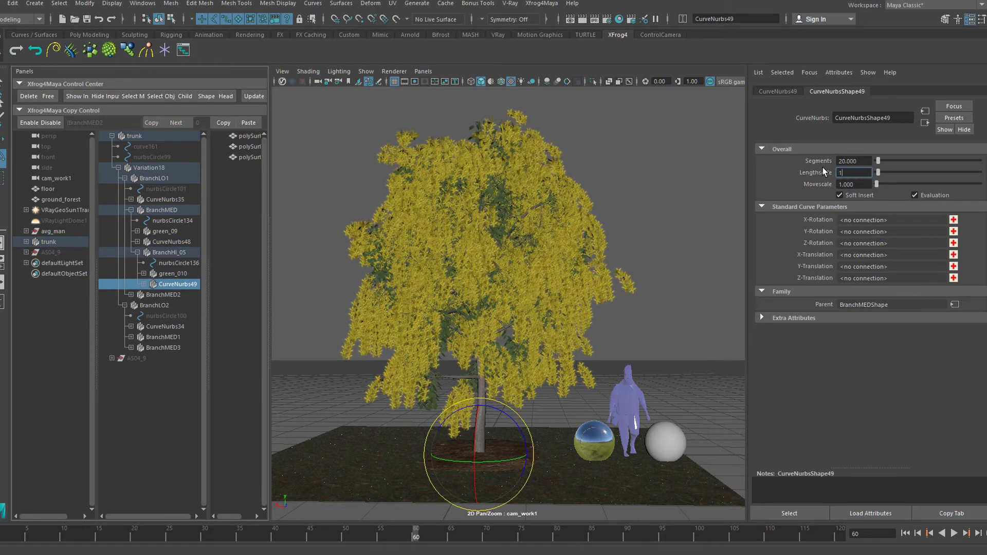
text(4)
key(Return)
Show the V-Ray dome light and inspect the reshaped tree from several sides in the V-Ray IPR viewport render.
alt+drag(576, 341, 588, 340)
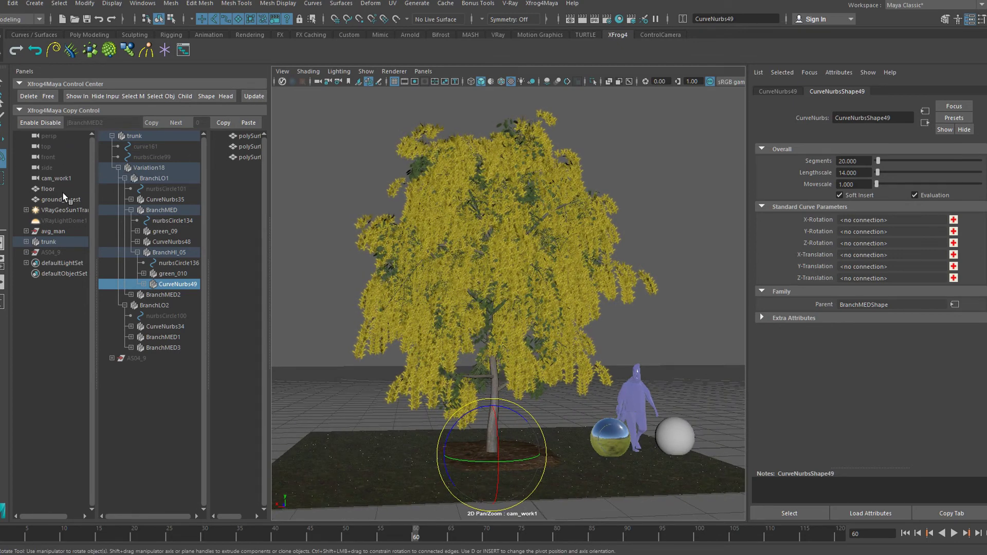
click(62, 221)
key(shift+h)
click(282, 82)
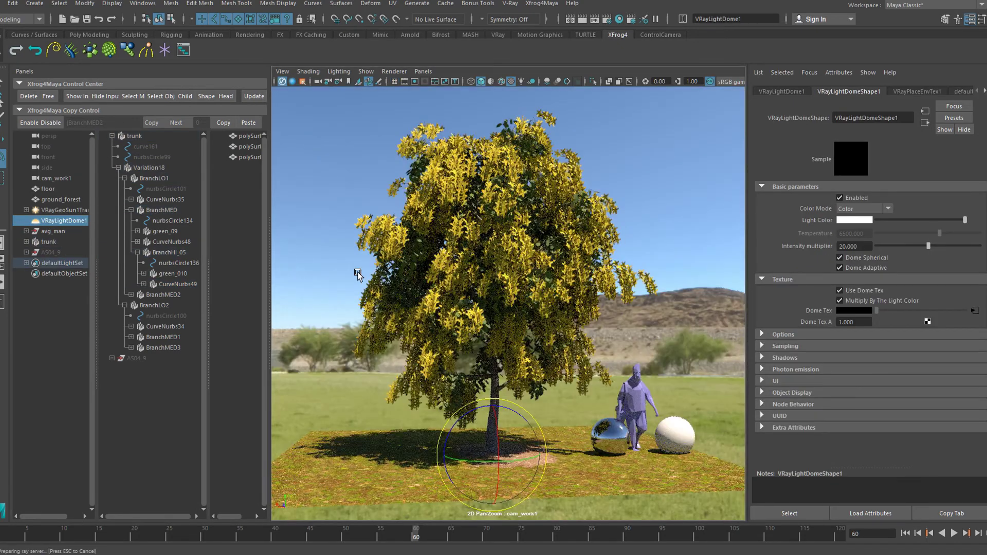
alt+drag(383, 293, 421, 291)
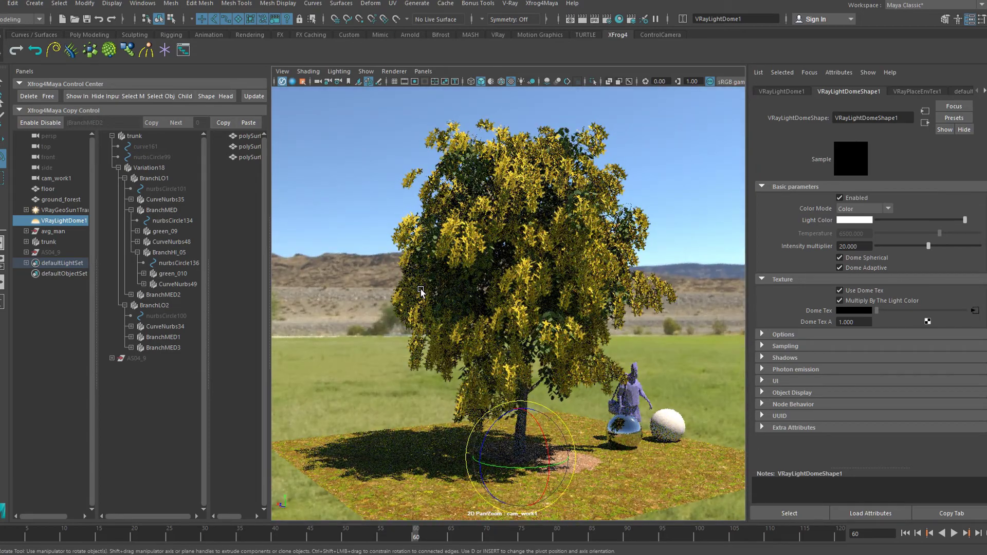
scroll(673, 249, down, 3)
click(674, 251)
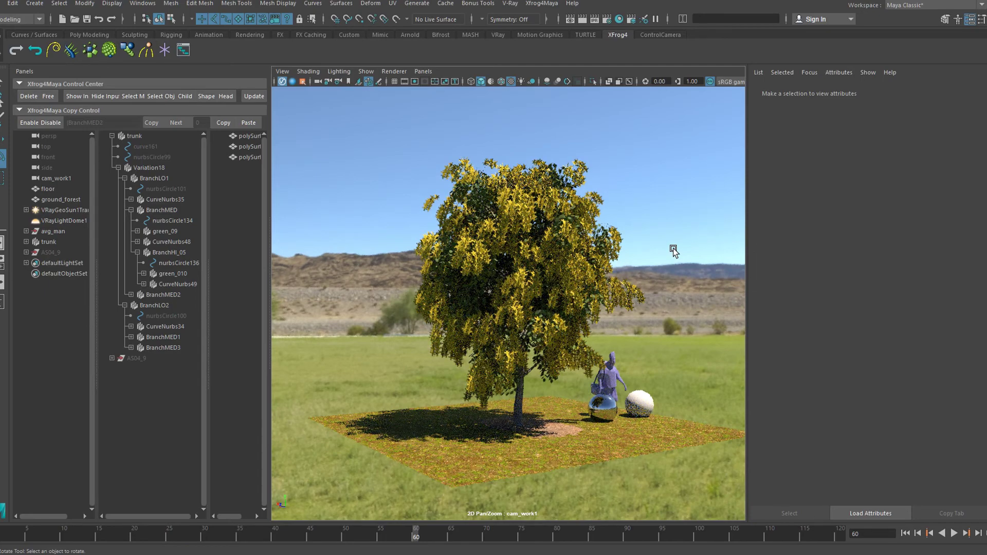
alt+drag(673, 250, 632, 286)
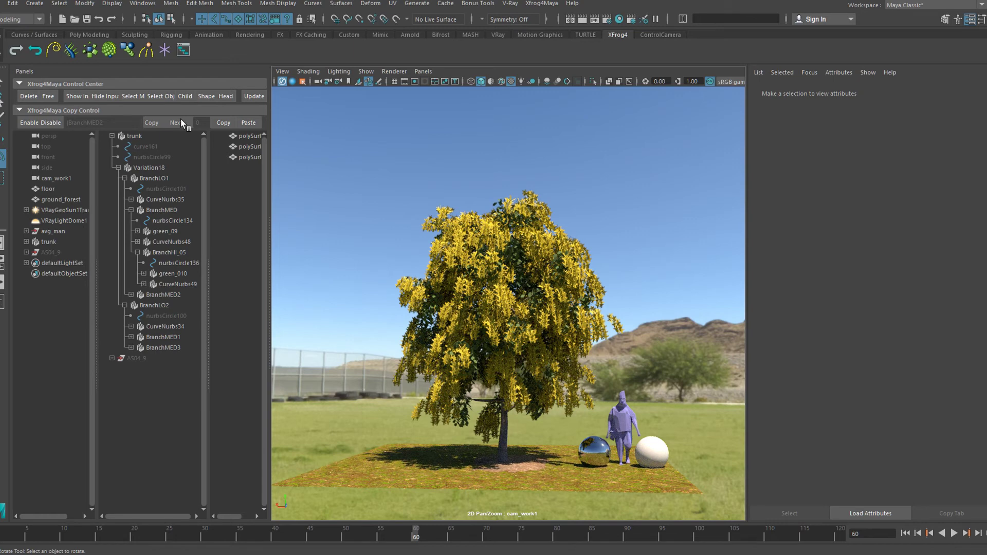
Collapse the BranchLO hierarchies under the trunk and try a Node Number of 6 on the trunk.
click(133, 135)
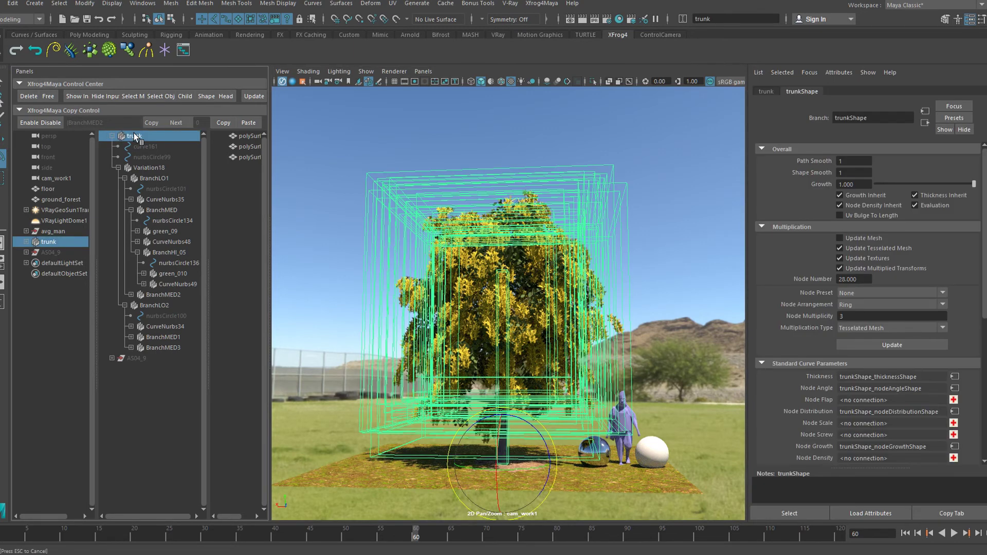
click(118, 167)
click(118, 168)
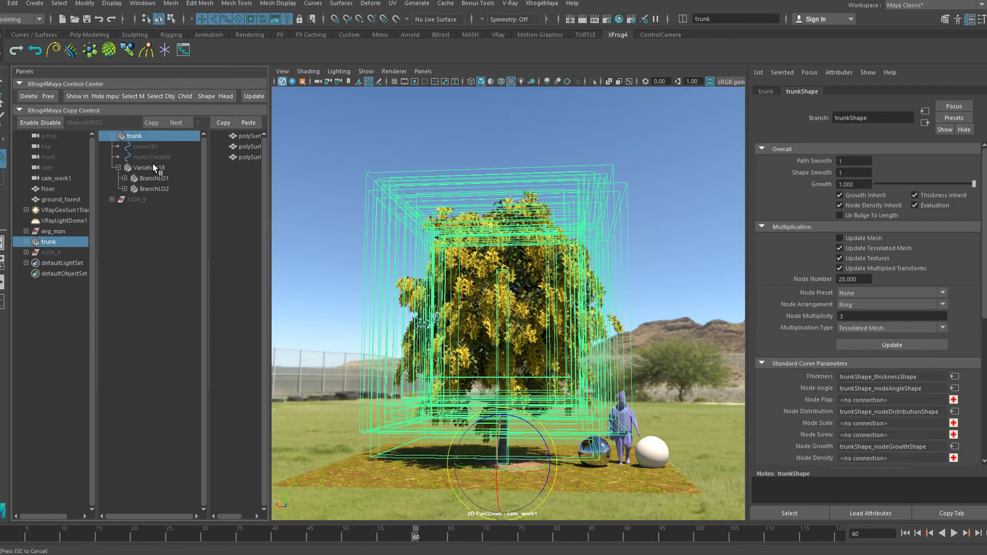
click(825, 279)
text(6)
key(Return)
click(686, 191)
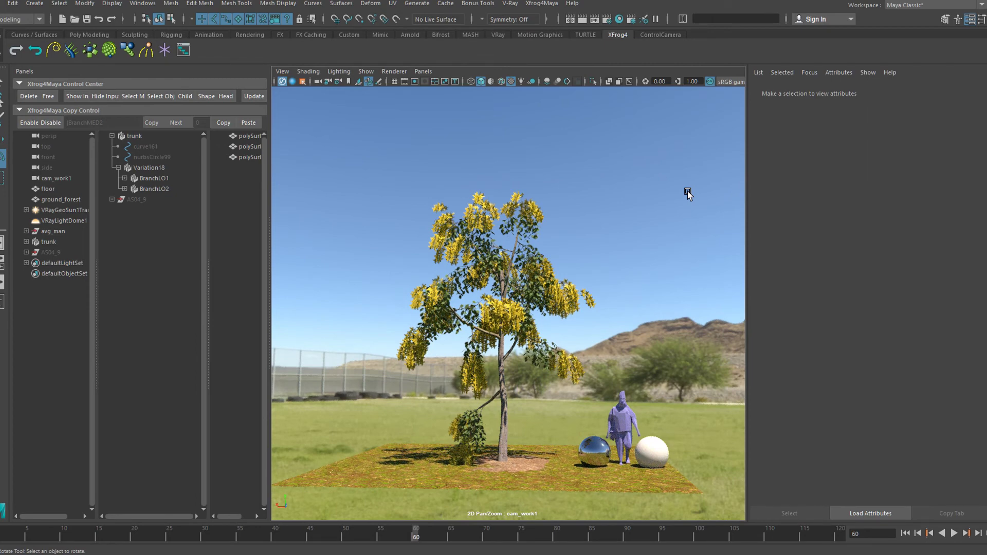
Set the trunk's Node Number to 22.
click(145, 137)
click(855, 281)
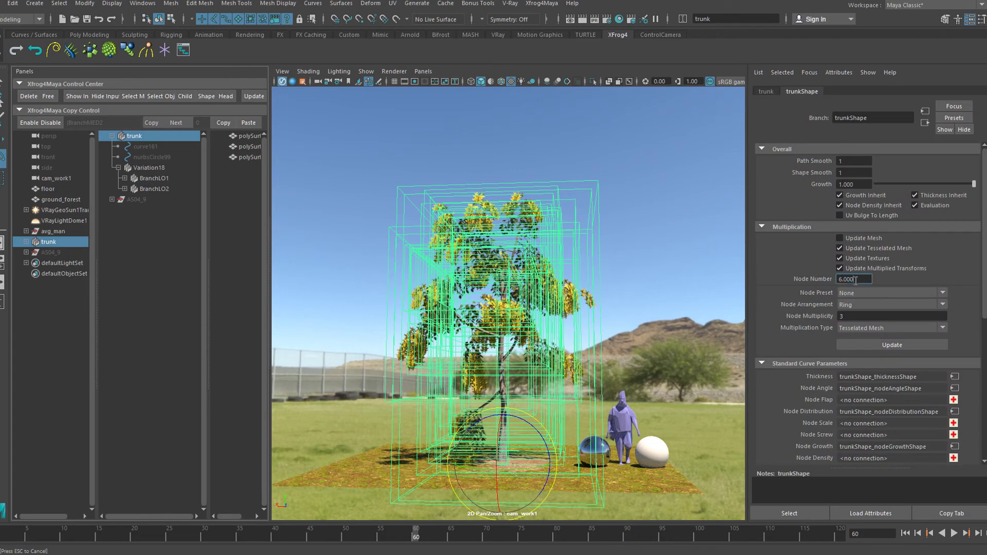
text(22)
key(Return)
click(661, 179)
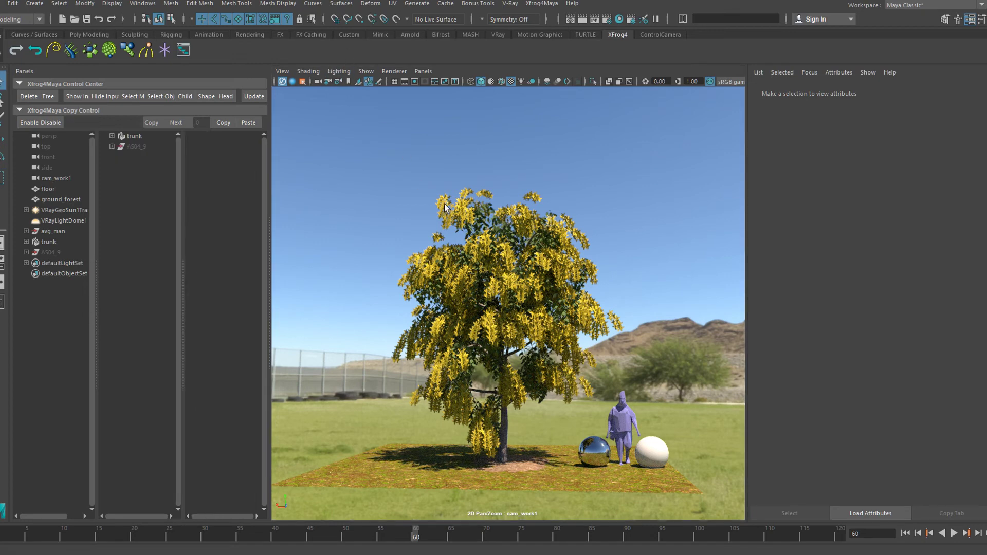
Set the viewport to use all lights and place the Hypershade beside a closer view of the tree.
click(339, 71)
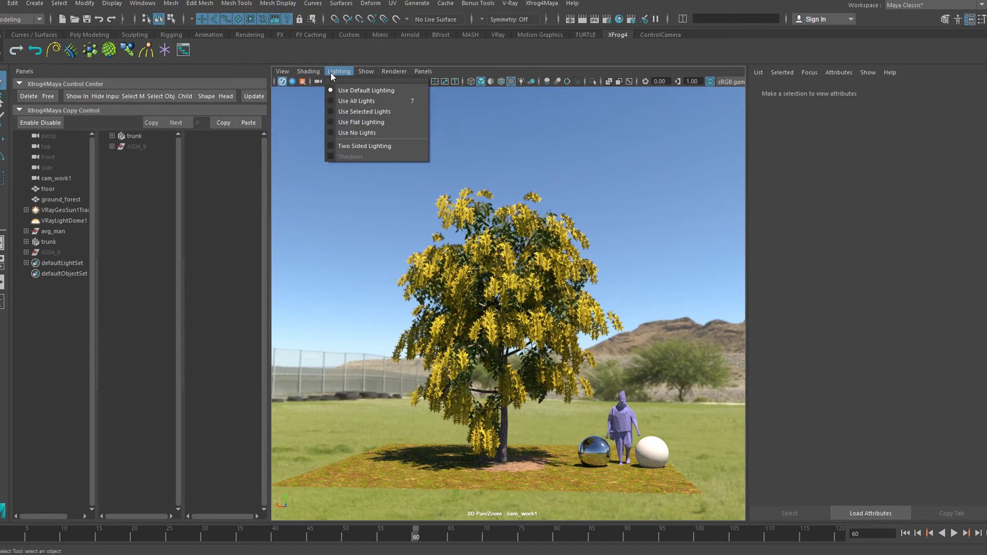
click(383, 98)
drag(986, 328, 681, 124)
alt+middle_drag(444, 301, 338, 262)
alt+drag(337, 262, 387, 313)
alt+right_drag(387, 314, 427, 304)
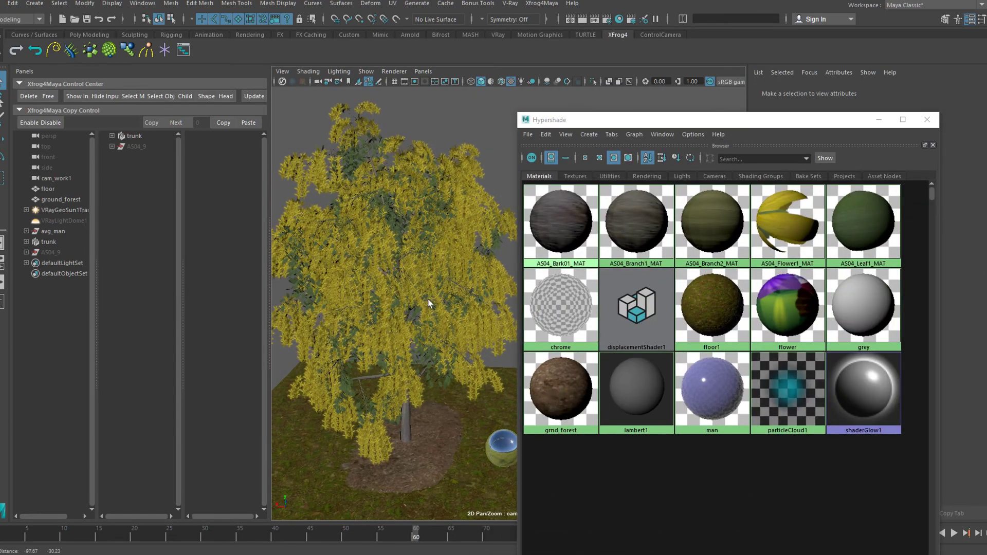
drag(639, 123, 631, 31)
Duplicate the objects that use the AS04_Bark01_MAT material and unparent the copies from the trunk hierarchy.
right_drag(624, 159, 627, 139)
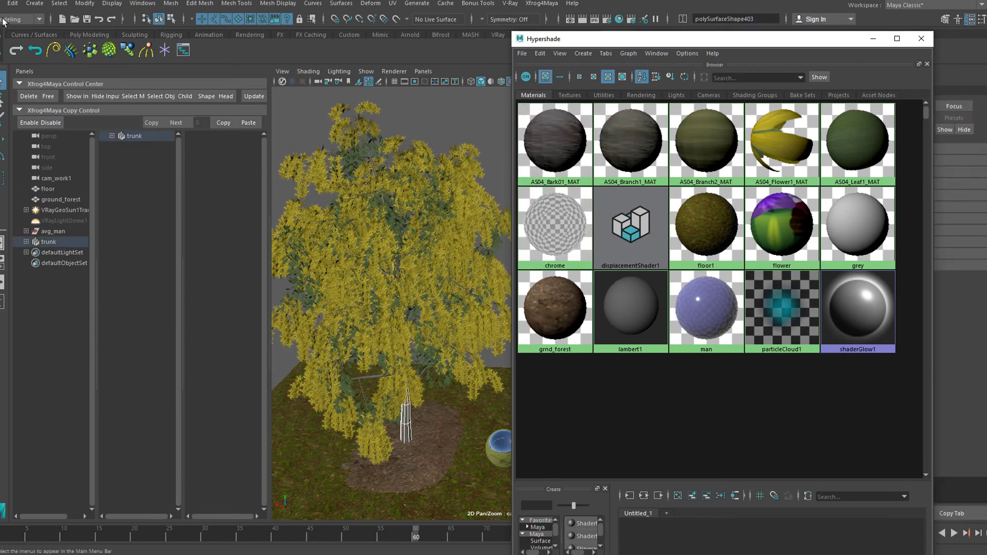
click(12, 3)
click(54, 154)
click(8, 4)
click(50, 249)
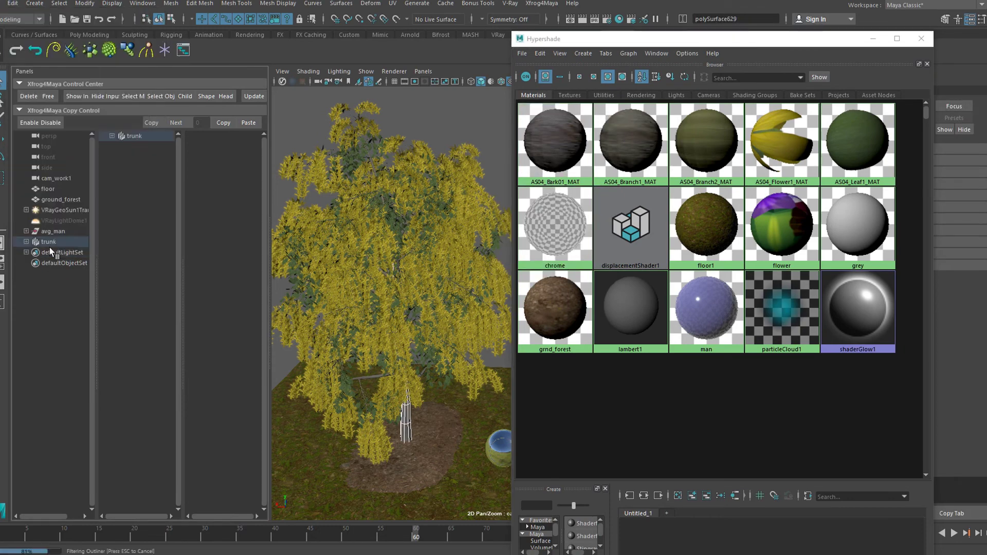
Delete the extra duplicates polySurface627 and polySurface629, keeping only the copied trunk mesh polySurface628.
click(70, 254)
click(70, 264)
click(67, 276)
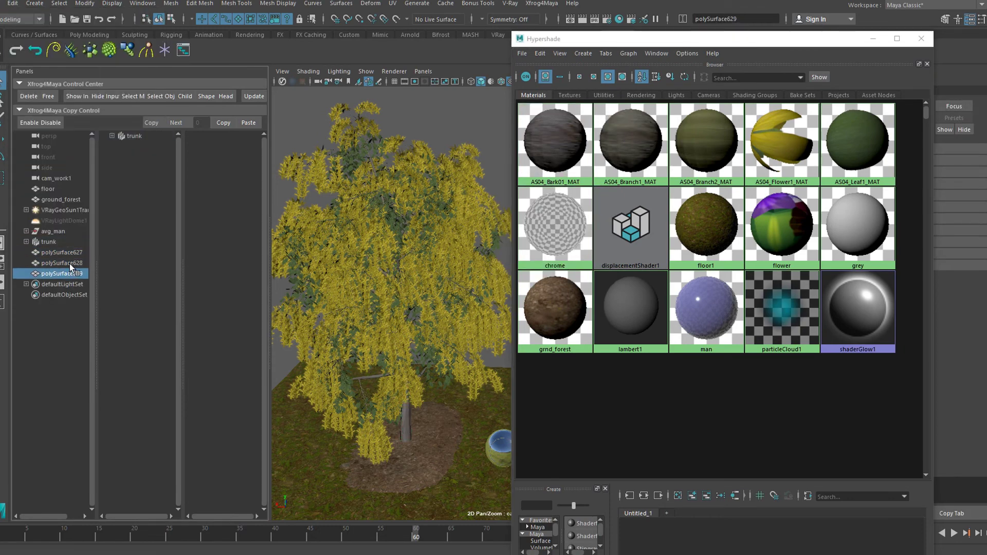
ctrl+click(71, 254)
key(Delete)
Rename the remaining bark mesh to trunk.
double_click(71, 254)
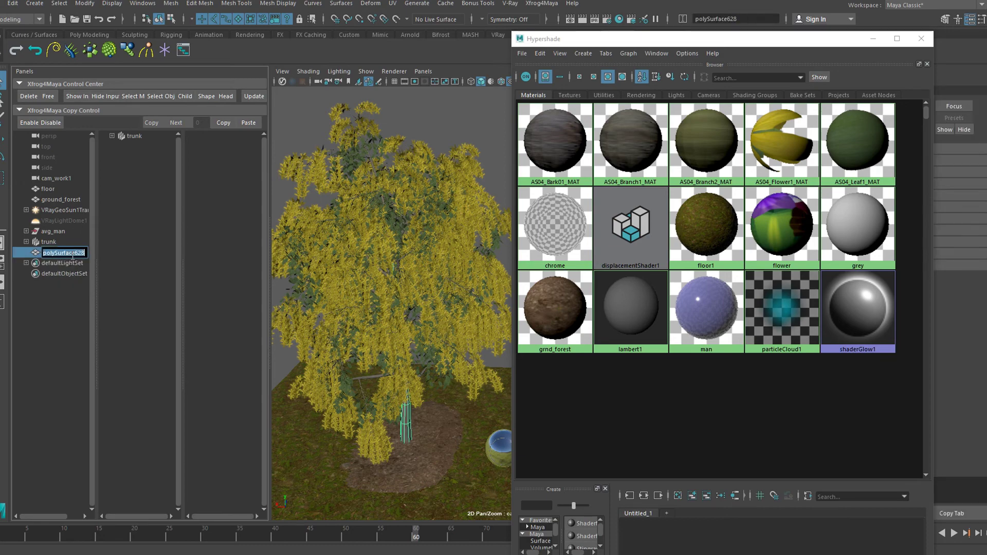
text(trunck)
key(BackSpace)
text(k)
key(Return)
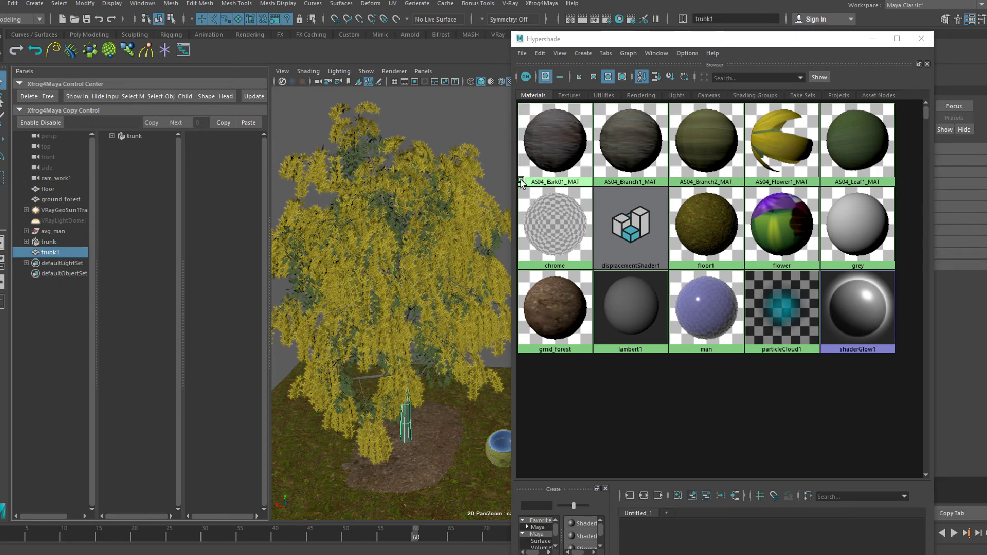
Duplicate the objects that use the AS04_Branch1_MAT material and unparent the copies from the trunk hierarchy.
right_drag(636, 133, 707, 132)
click(12, 4)
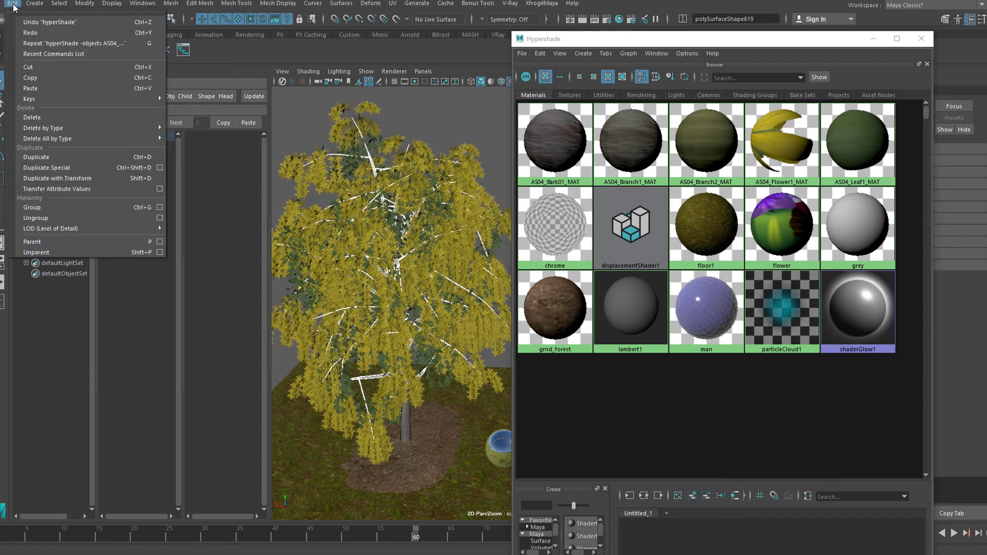
click(56, 154)
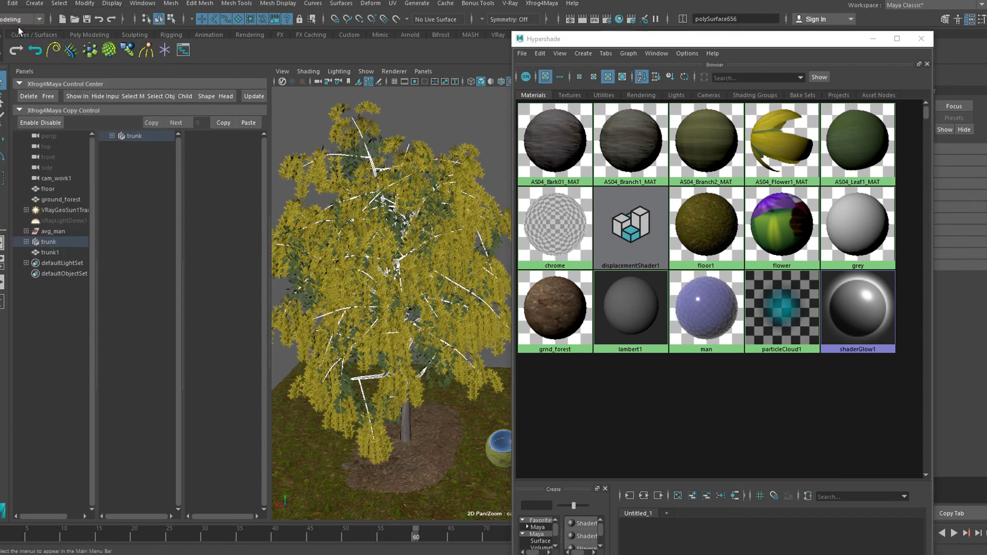
click(12, 3)
click(54, 253)
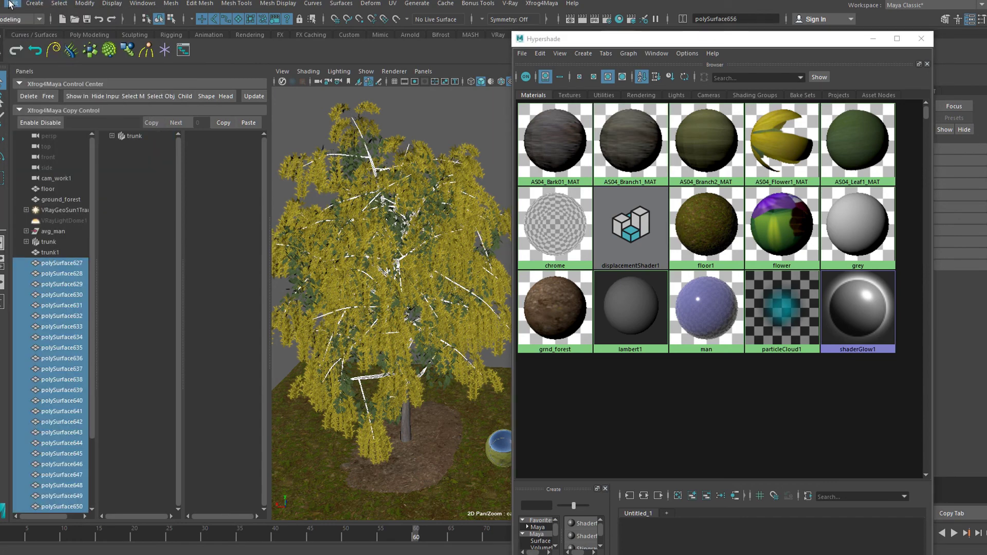
Combine the copied AS04_Branch1_MAT surfaces into one mesh and delete its history.
click(12, 3)
click(189, 40)
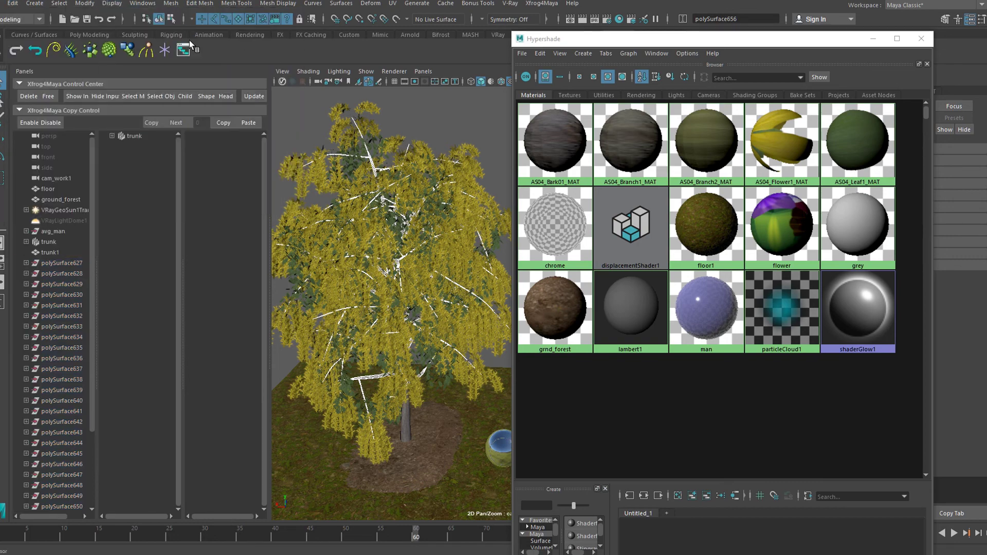
click(12, 3)
mouse_move(131, 128)
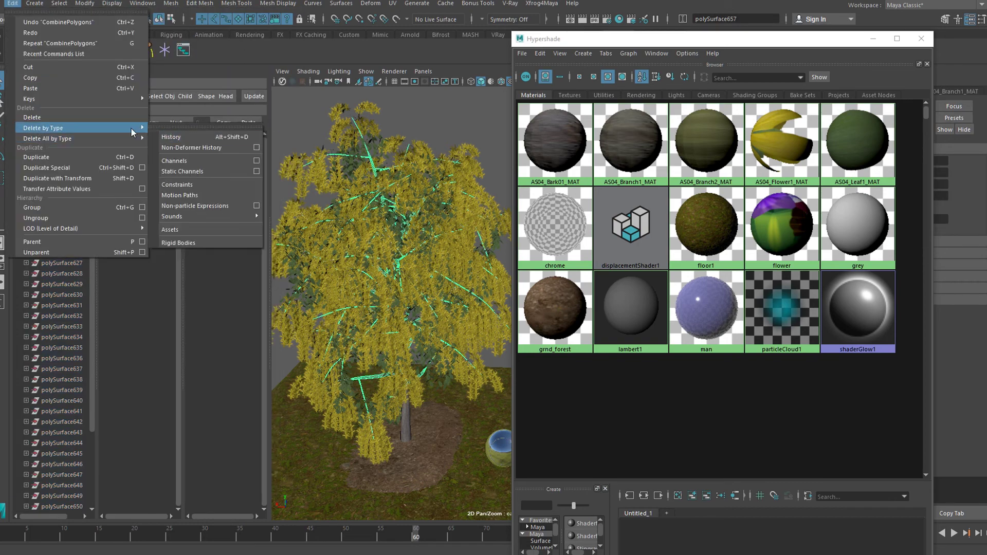
click(176, 135)
Rename the combined AS04_Branch1_MAT mesh to branches.
double_click(82, 262)
text(b)
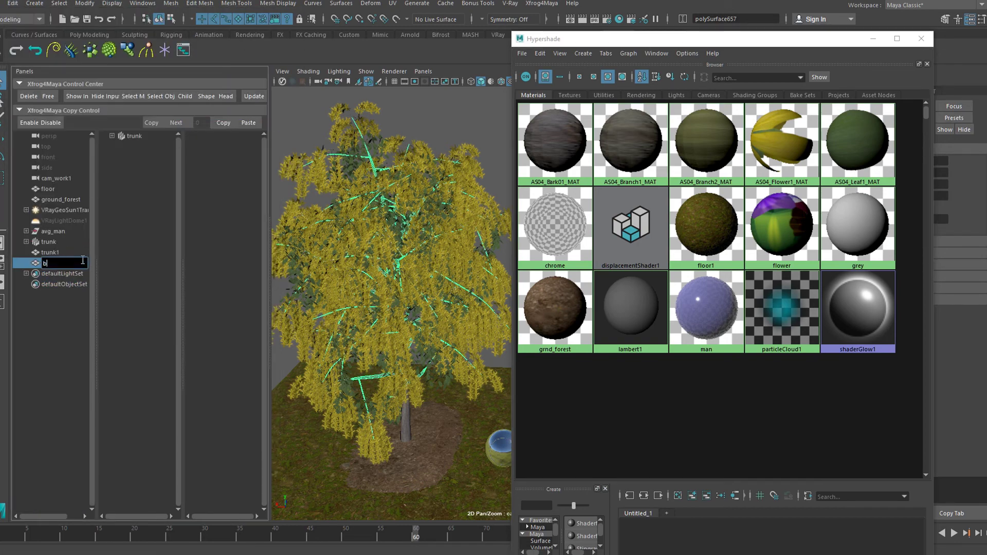
text(ranches)
key(Return)
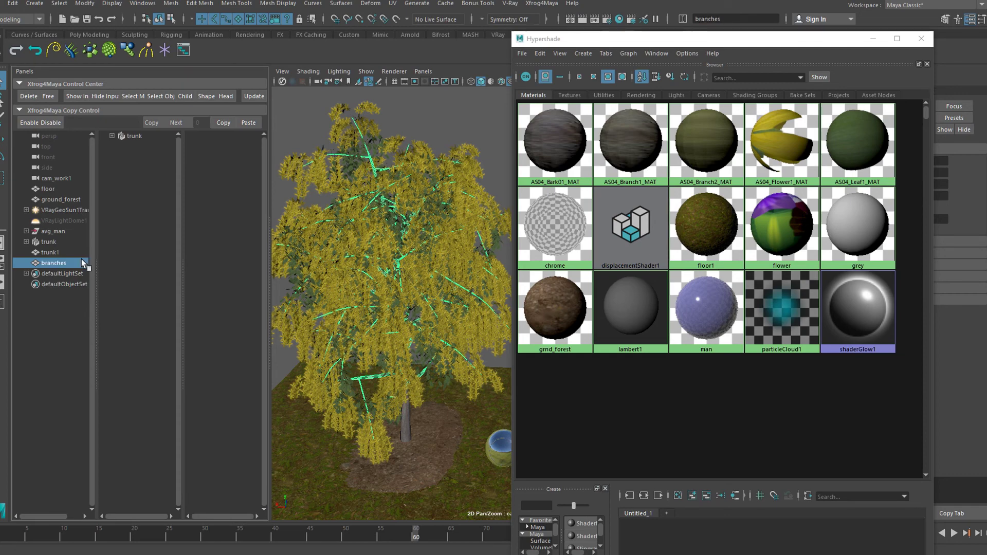
Duplicate the objects that use the AS04_Branch2_MAT material and unparent the copies from the trunk hierarchy.
right_drag(725, 140, 776, 141)
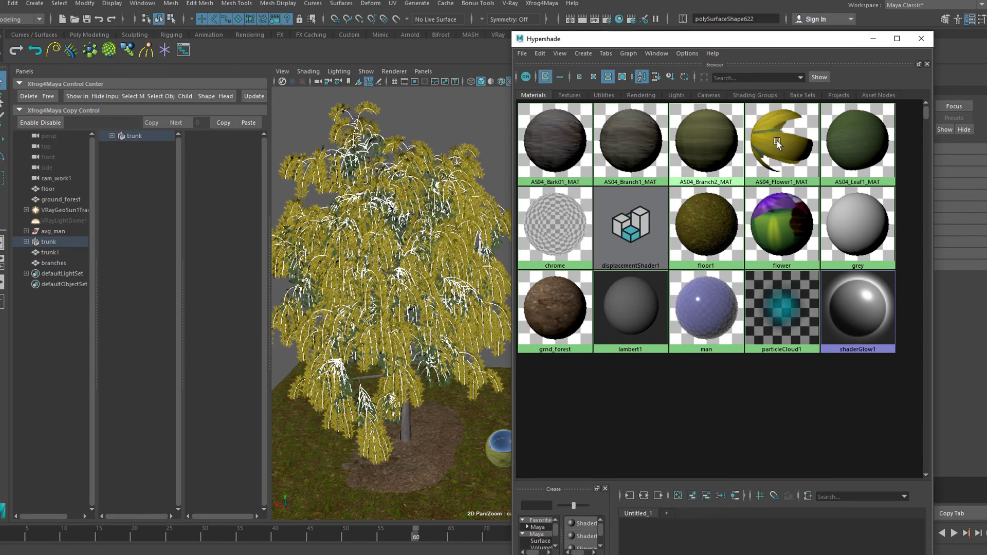
click(13, 3)
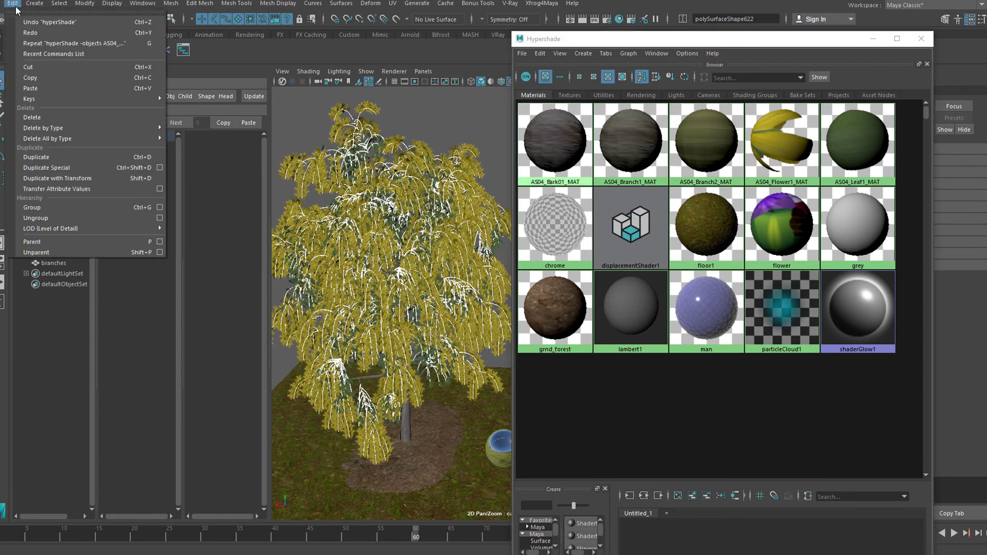
click(69, 159)
click(14, 4)
click(58, 251)
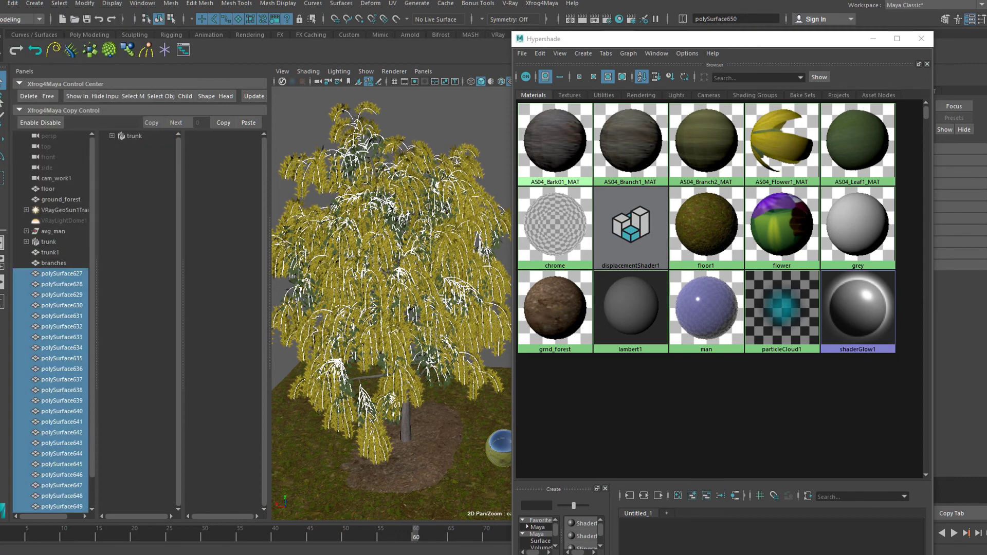
Combine the copied AS04_Branch2_MAT surfaces into one mesh and delete its history.
click(170, 4)
click(200, 44)
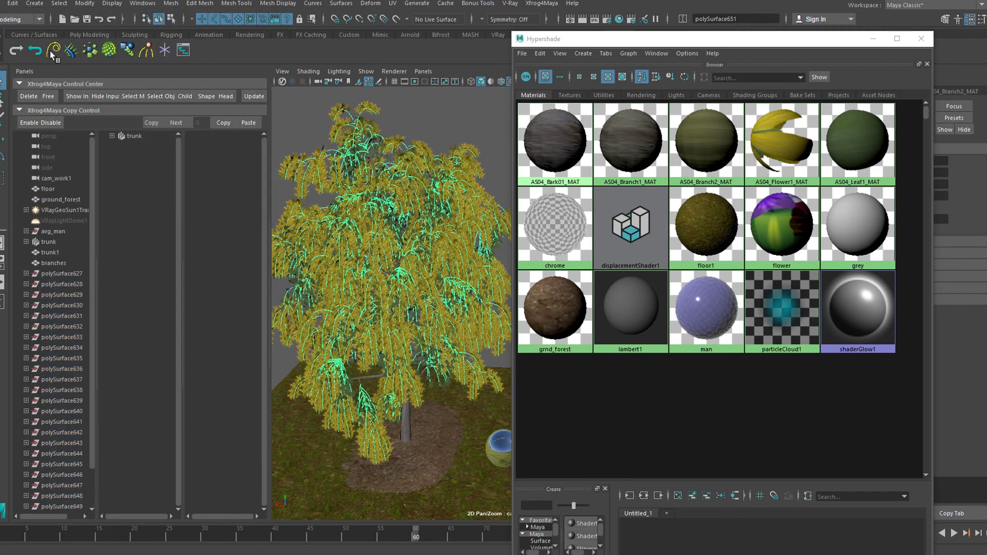
click(13, 4)
mouse_move(73, 127)
click(181, 136)
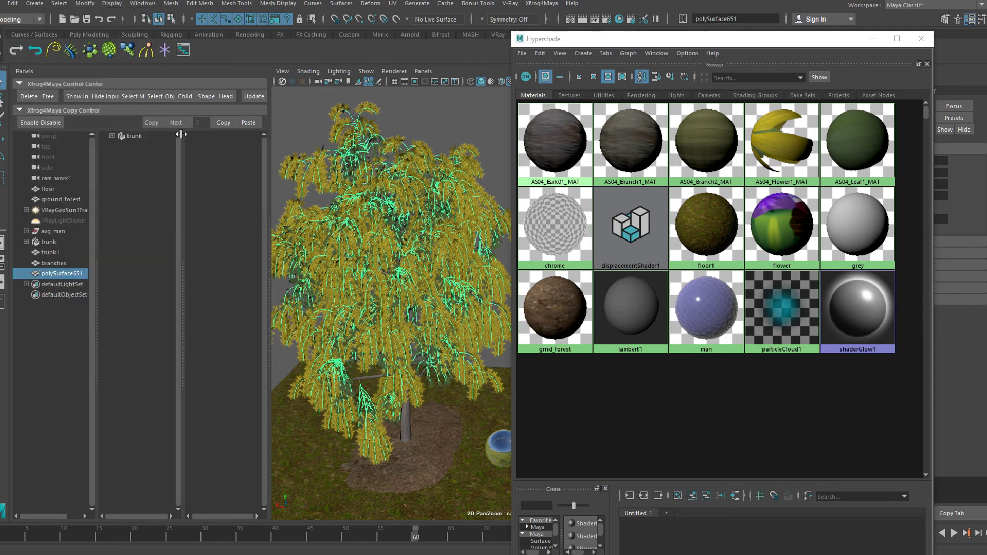
Rename the combined AS04_Branch2_MAT mesh to branchesHI.
double_click(72, 273)
text(b)
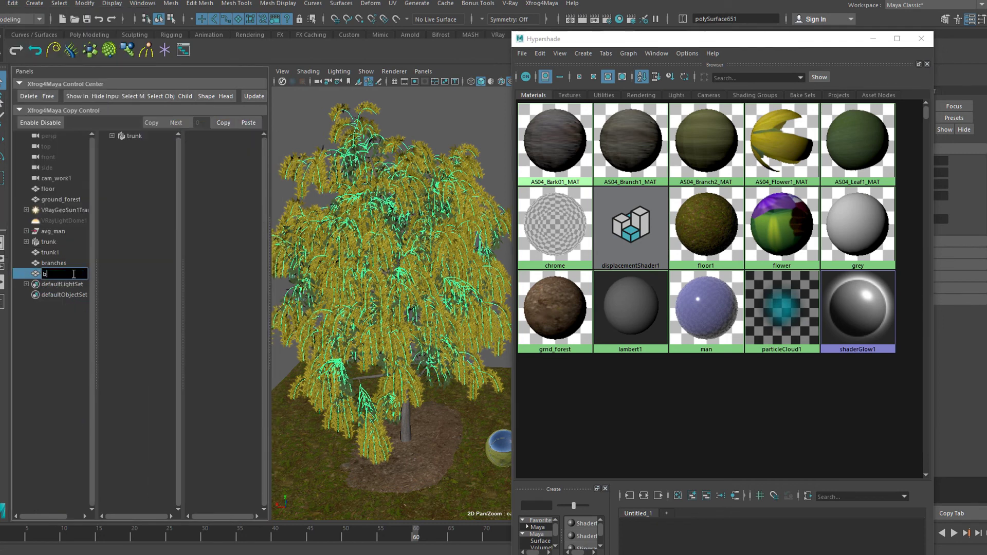
text(ranchesHI)
key(Return)
Duplicate the objects that use the AS04_Flower1_MAT material and unparent the copies from the trunk hierarchy.
right_click(843, 130)
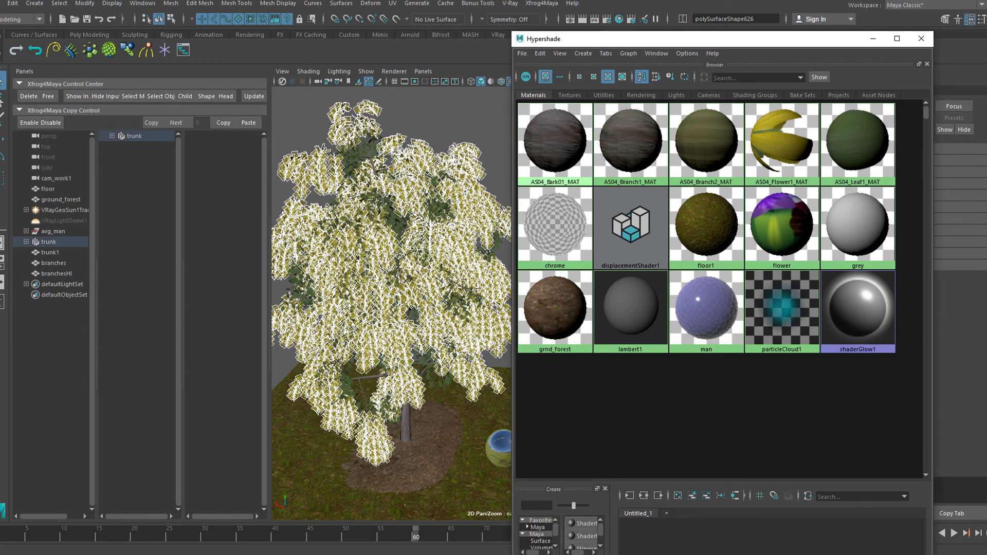
click(13, 4)
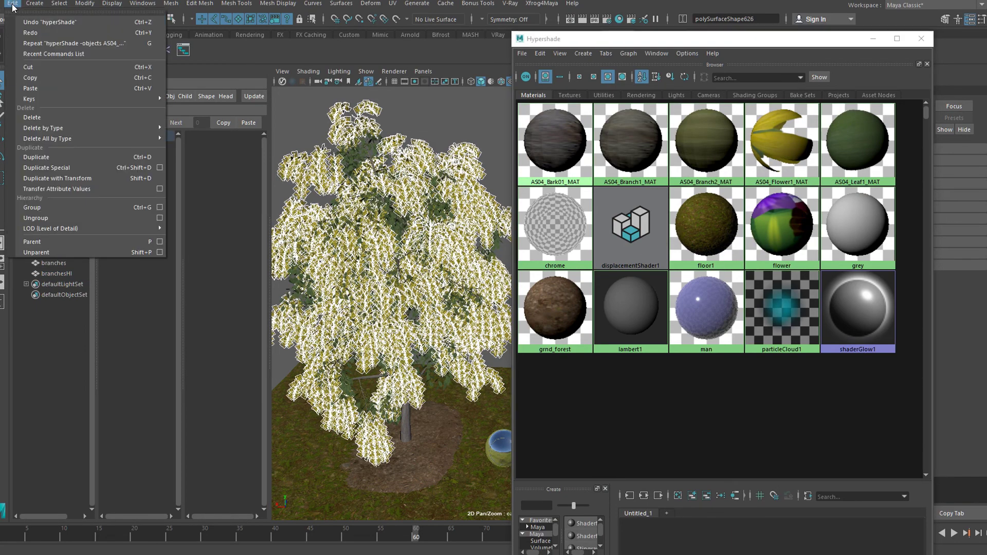
click(42, 157)
click(12, 4)
click(44, 242)
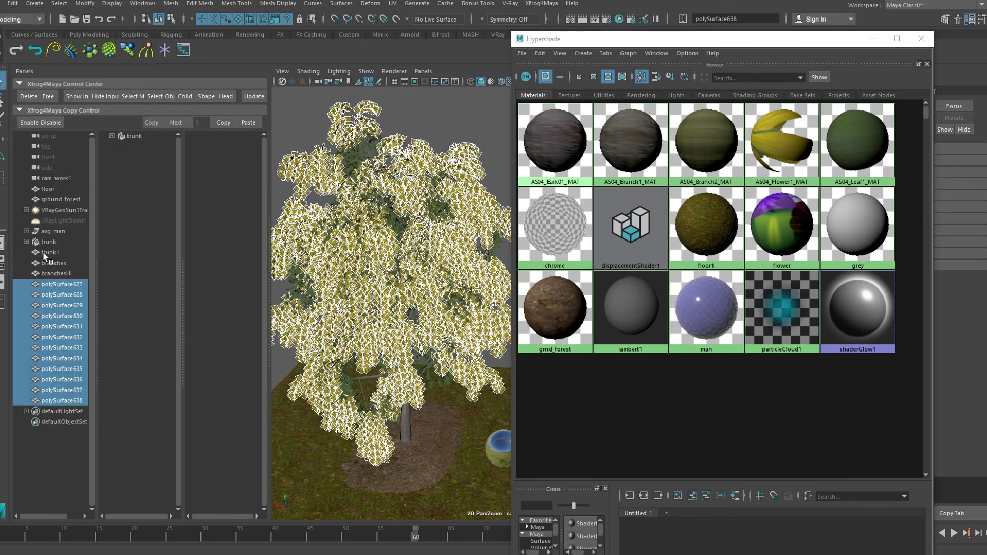
Combine the copied flower surfaces into one mesh and delete its history.
click(171, 3)
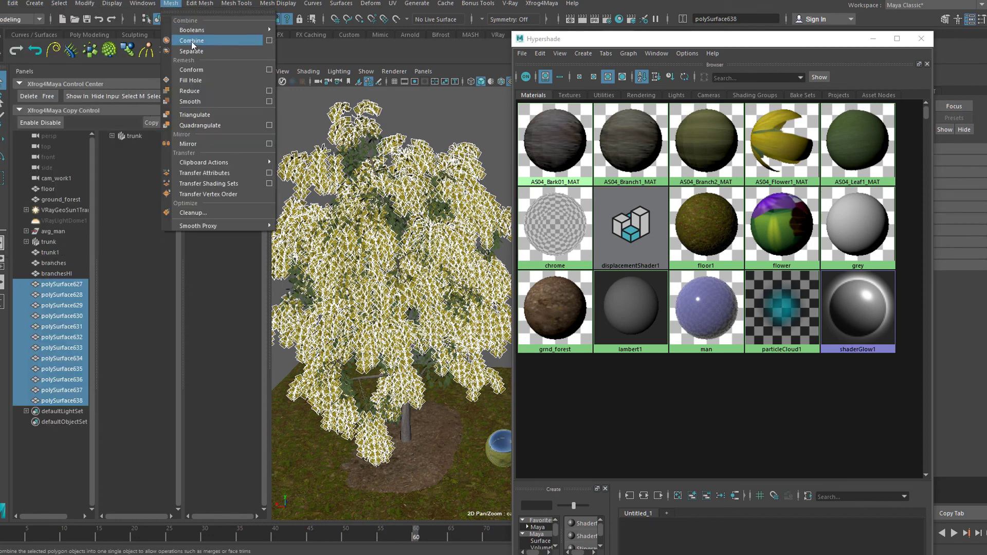
click(205, 40)
click(12, 3)
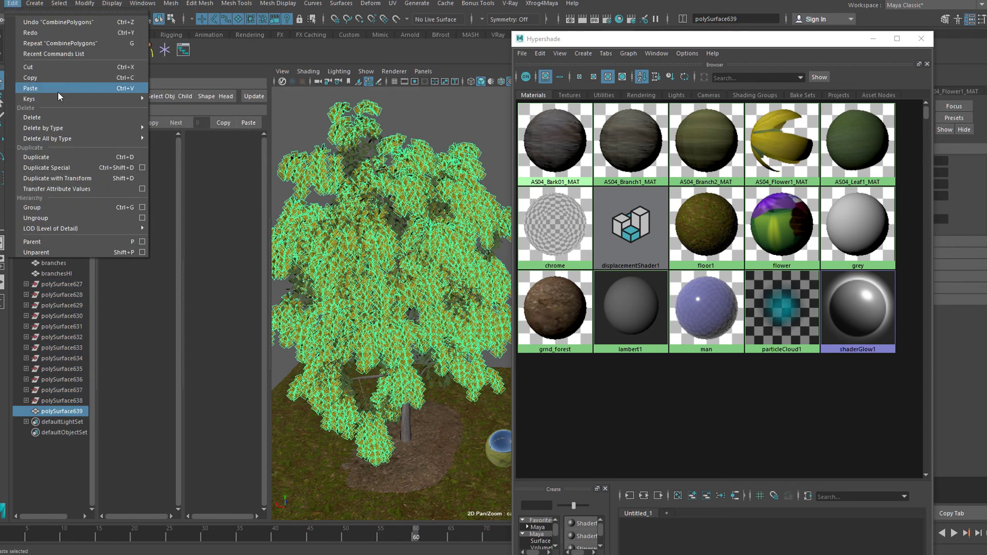
mouse_move(103, 128)
click(180, 137)
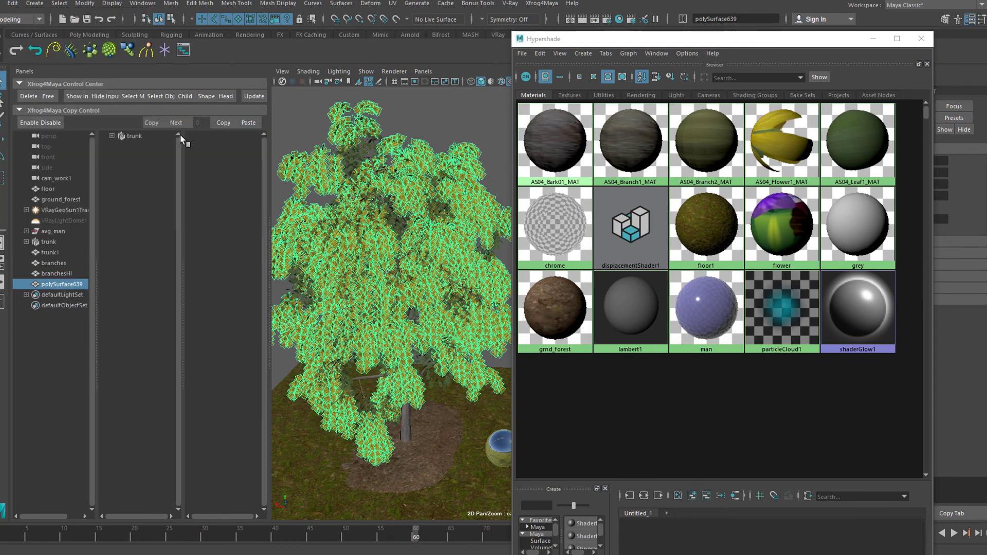
Duplicate the objects that use the AS04_Leaf1_MAT material and unparent the copies from the trunk hierarchy.
right_click(784, 126)
click(817, 177)
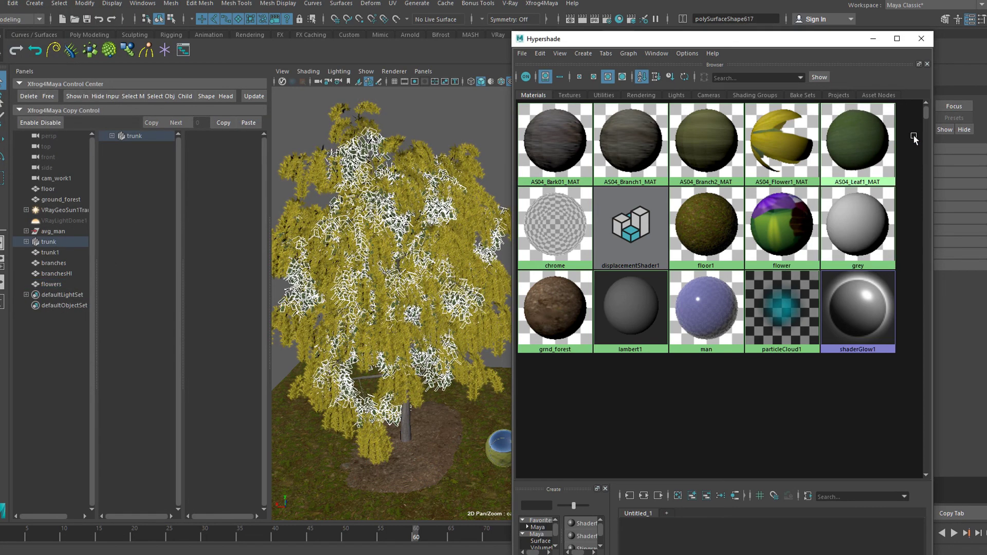
click(13, 4)
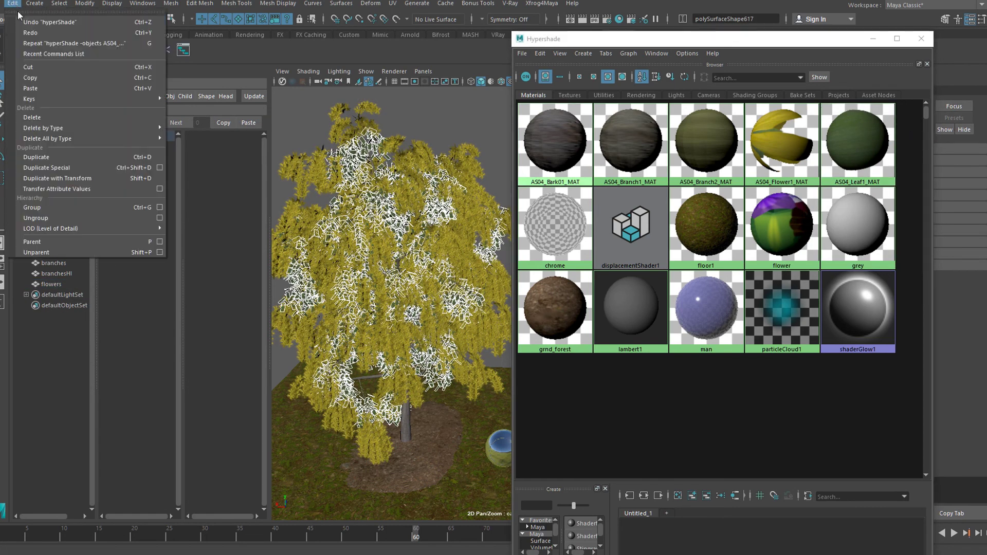
click(57, 158)
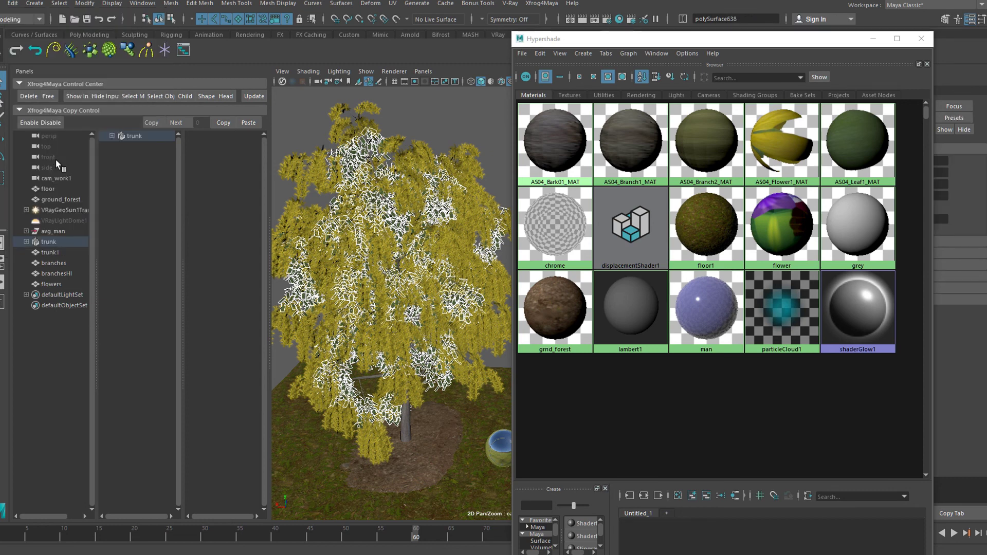
click(13, 4)
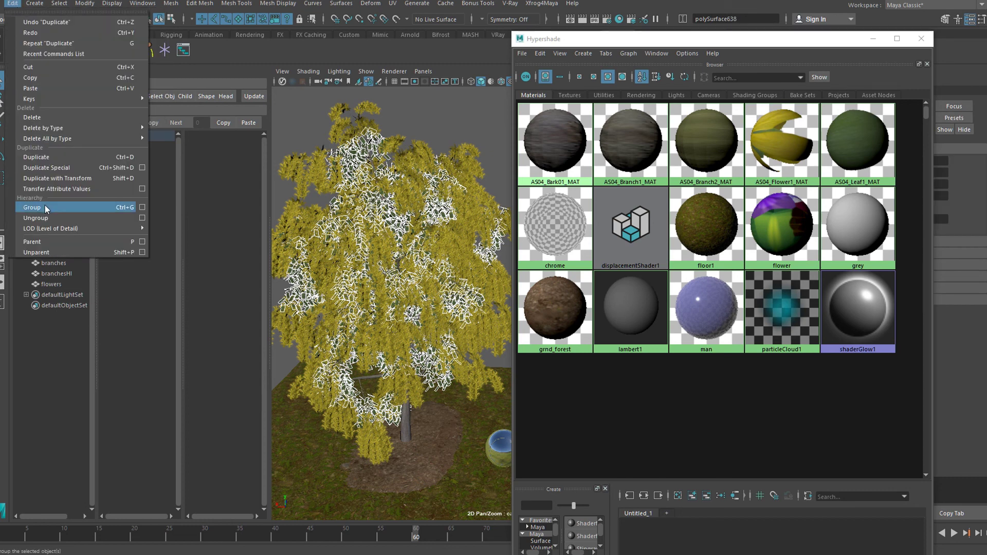
click(45, 253)
Combine the copied leaf surfaces into one mesh and delete its history.
click(170, 3)
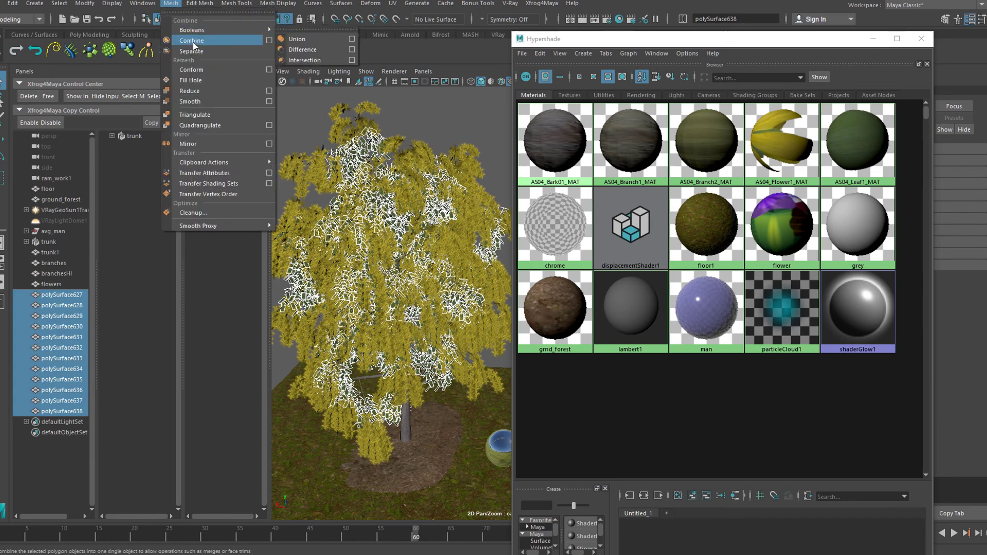
click(193, 42)
click(11, 4)
mouse_move(77, 129)
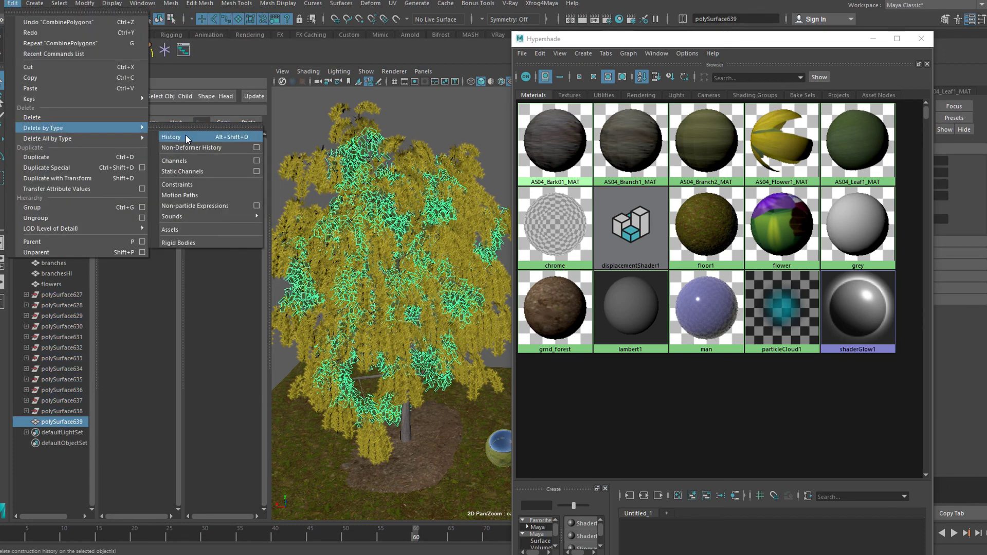
click(185, 135)
Rename the combined AS04_Leaf1_MAT mesh to leafs.
double_click(68, 294)
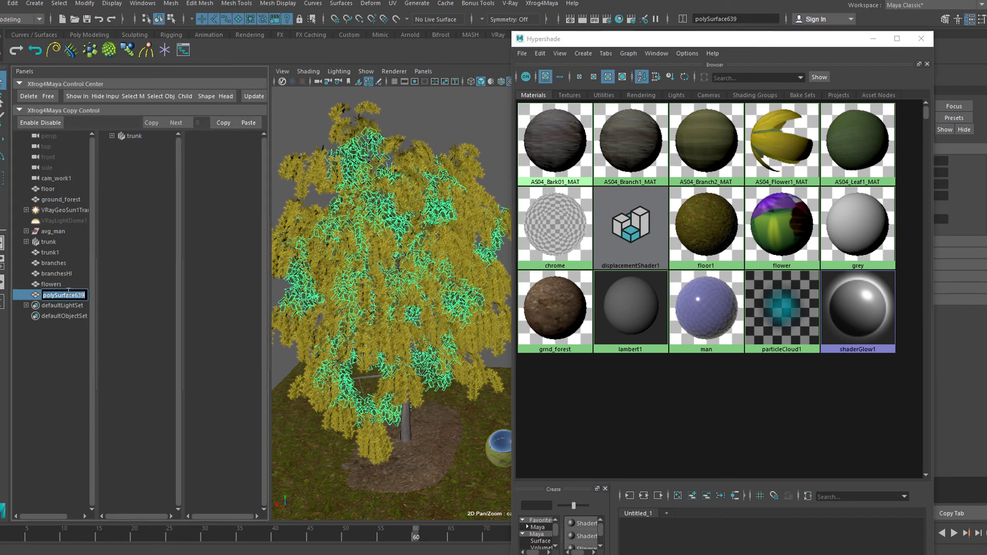
text(leafs)
key(Return)
Group the trunk1, branches, branchesHI, flowers and leafs meshes and name the group tree.
shift+click(63, 252)
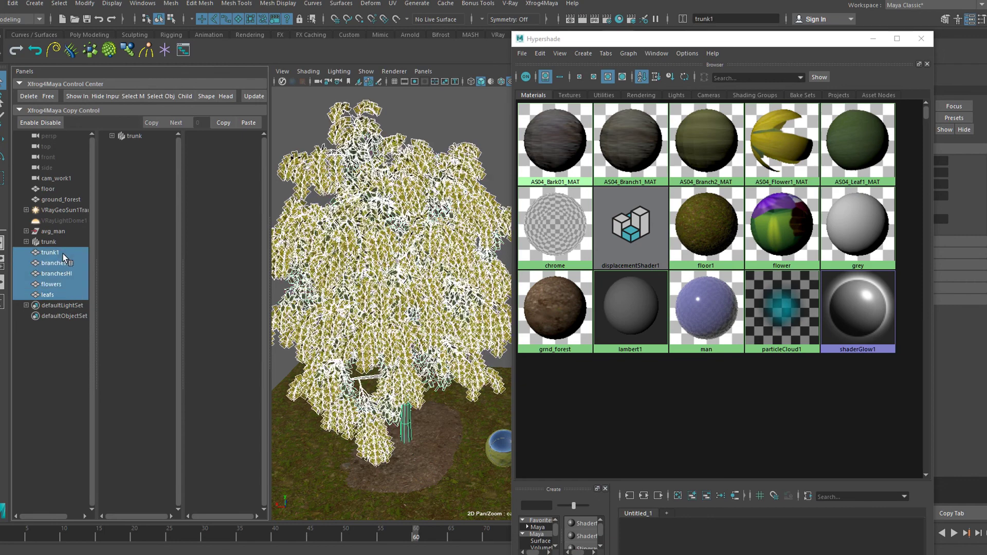
click(10, 4)
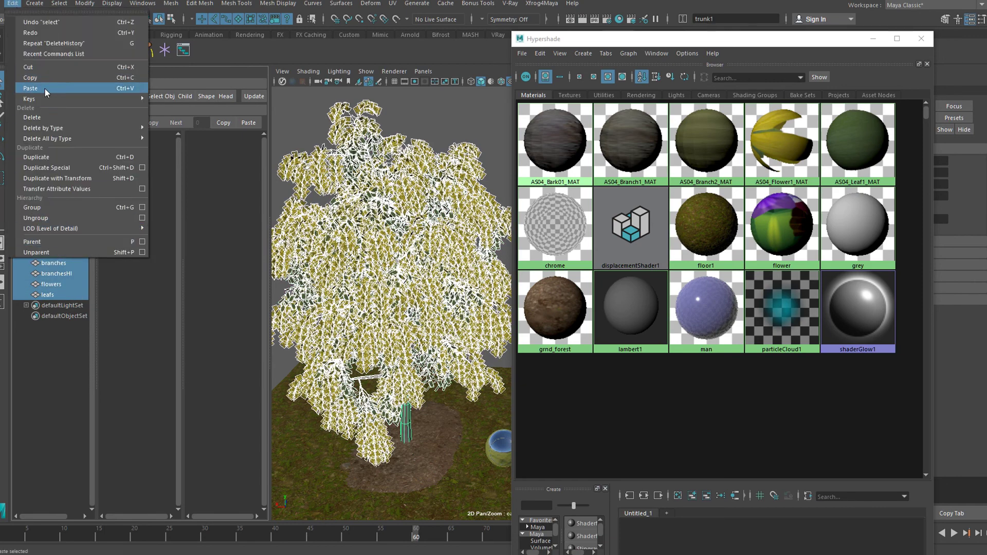
click(45, 206)
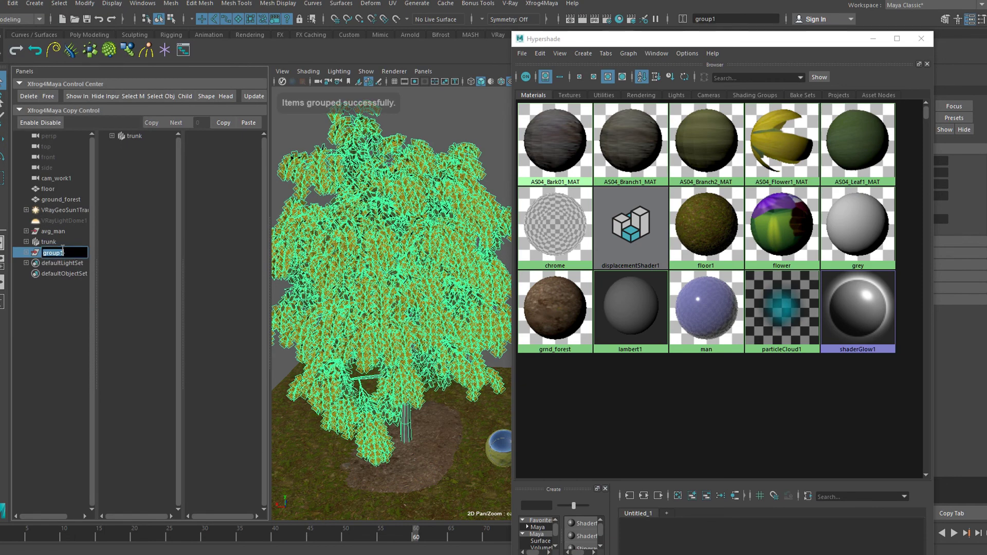
text(tree)
key(Return)
Export the tree group as a Maya Binary file in the scenes folder, with a file name starting with export_.
click(1, 4)
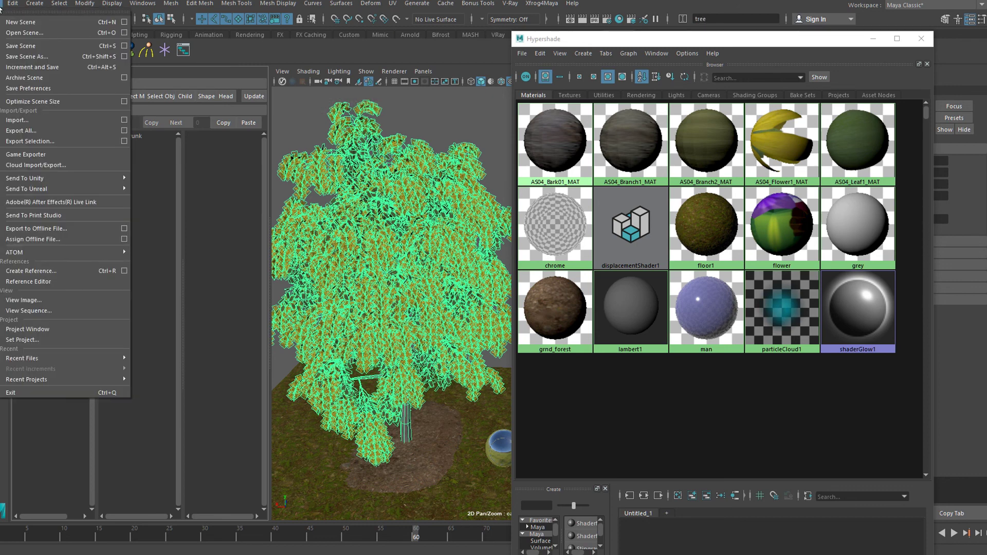
click(126, 140)
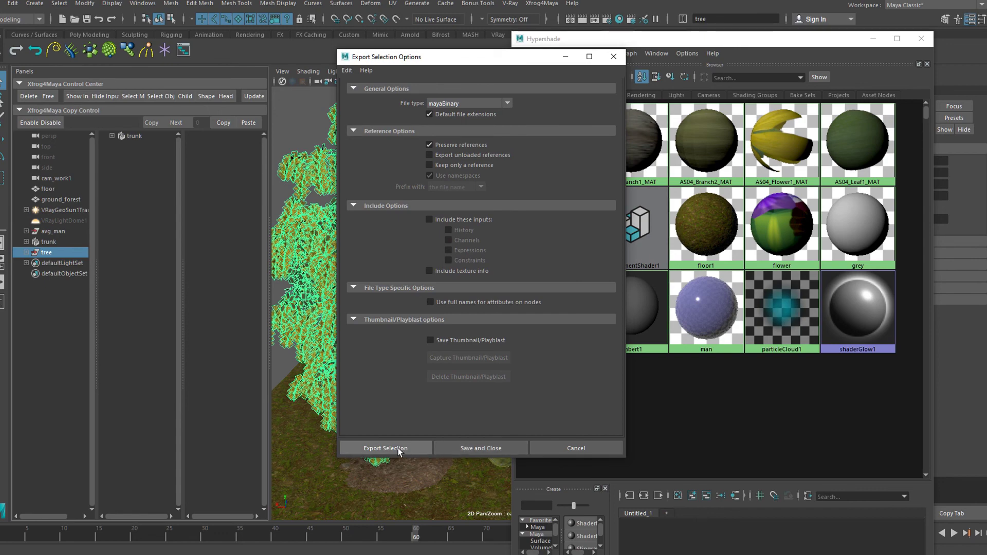
click(385, 448)
text(e)
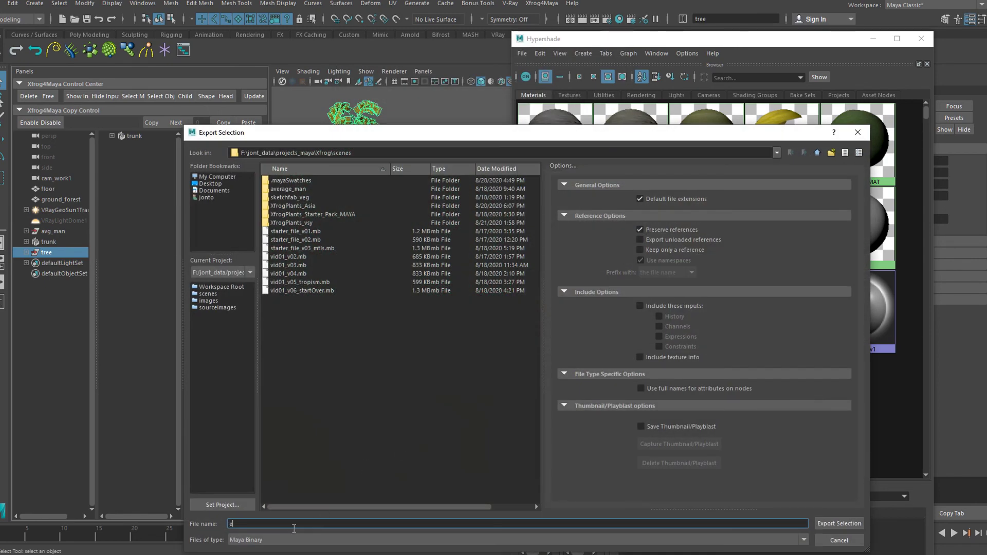
text(xport_)
key(Return)
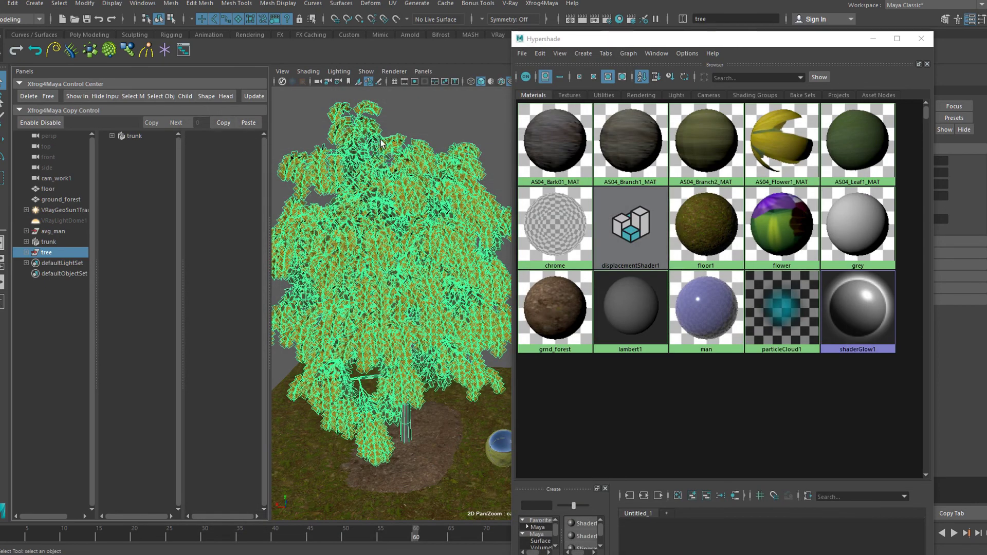